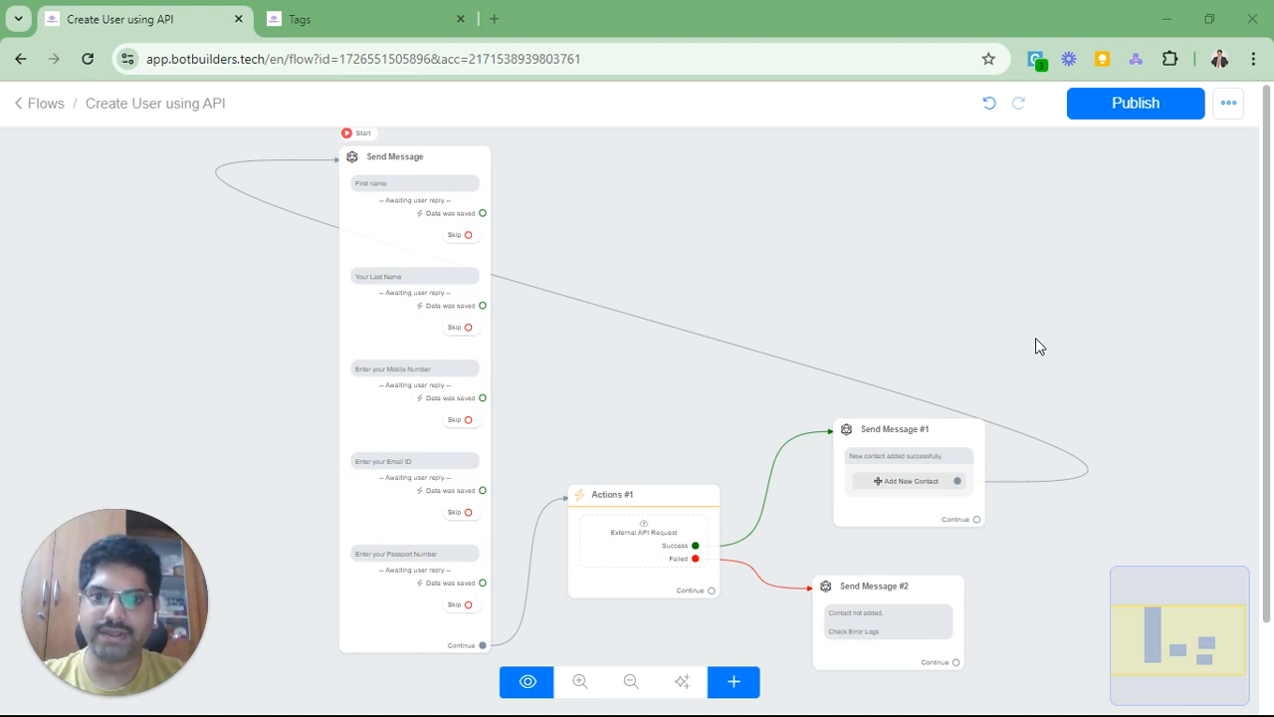
Step: Open the Send Message step's settings panel from the flow canvas
{"action": "left_click", "coordinate": [369, 186]}
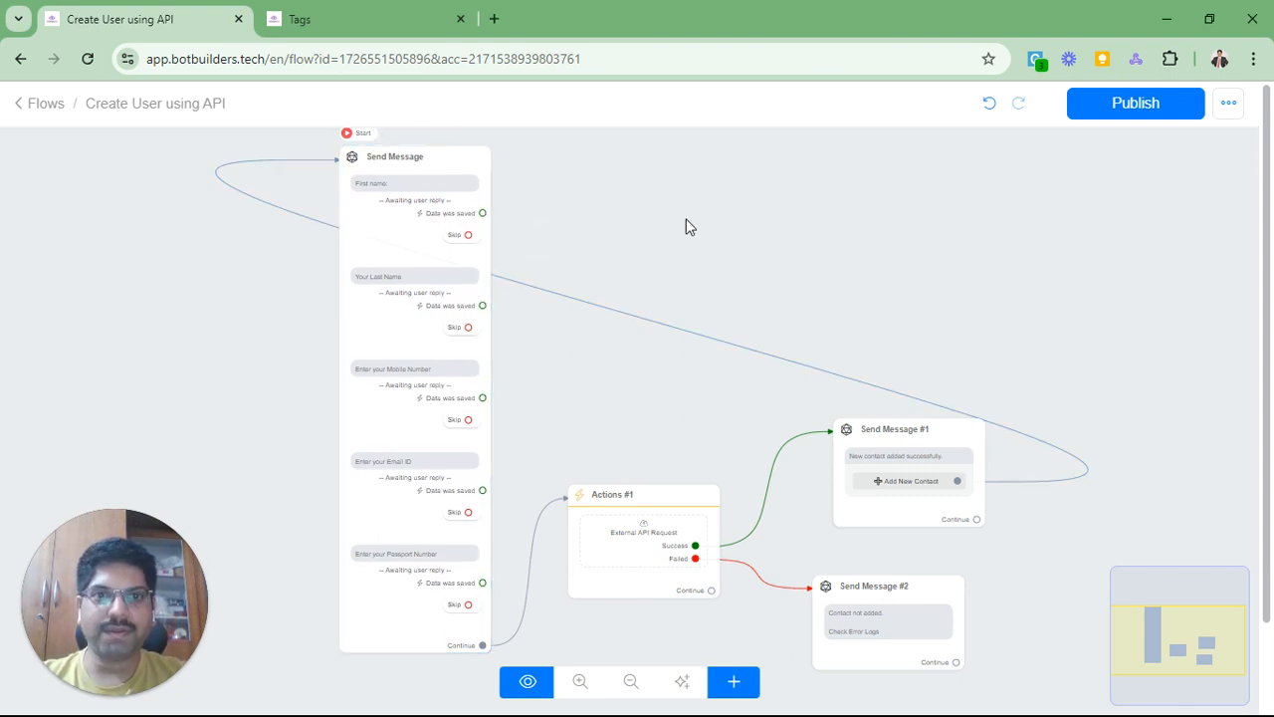
{"action": "left_click_drag", "start_coordinate": [685, 219], "coordinate": [726, 263]}
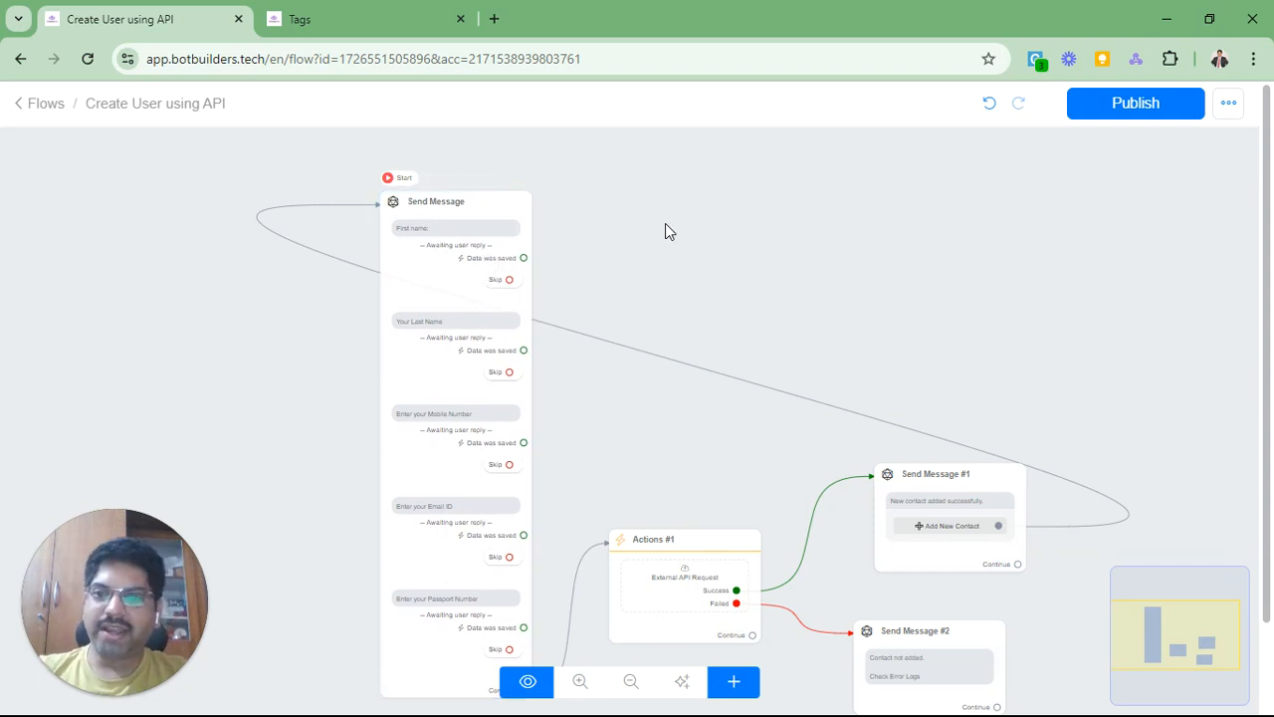
{"action": "left_click", "coordinate": [505, 218]}
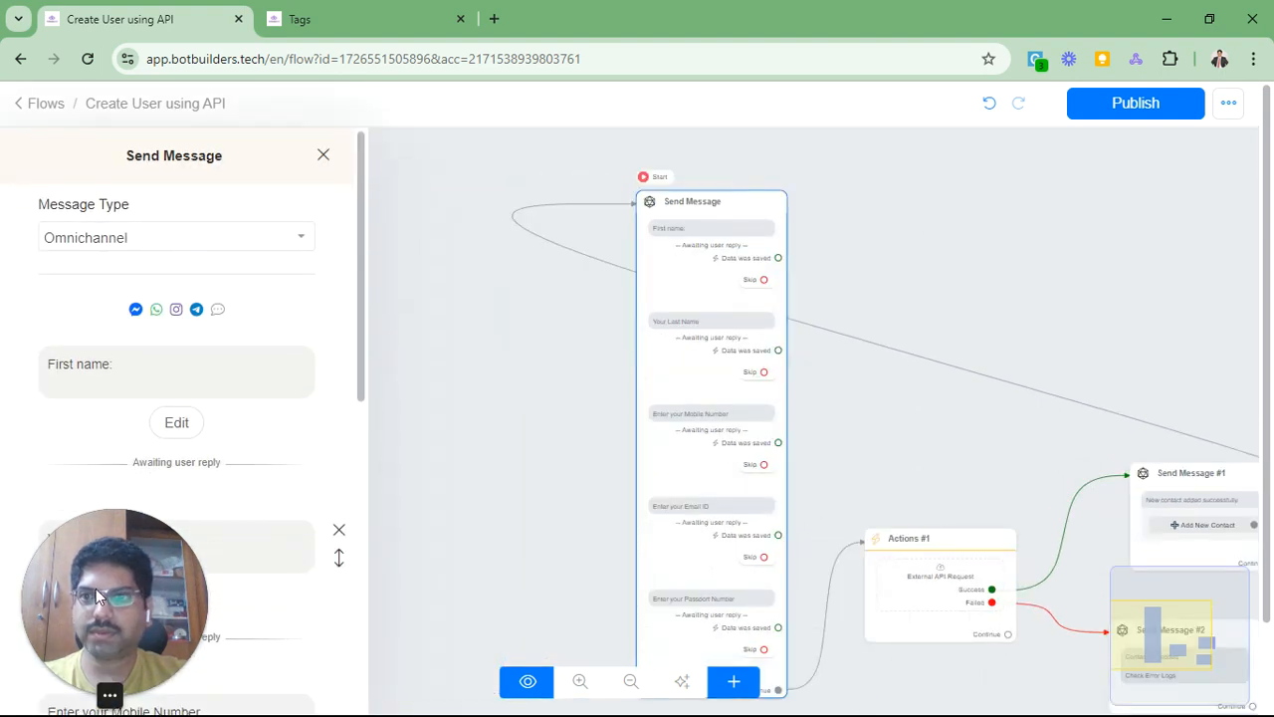
{"action": "left_click_drag", "start_coordinate": [93, 593], "coordinate": [1149, 593]}
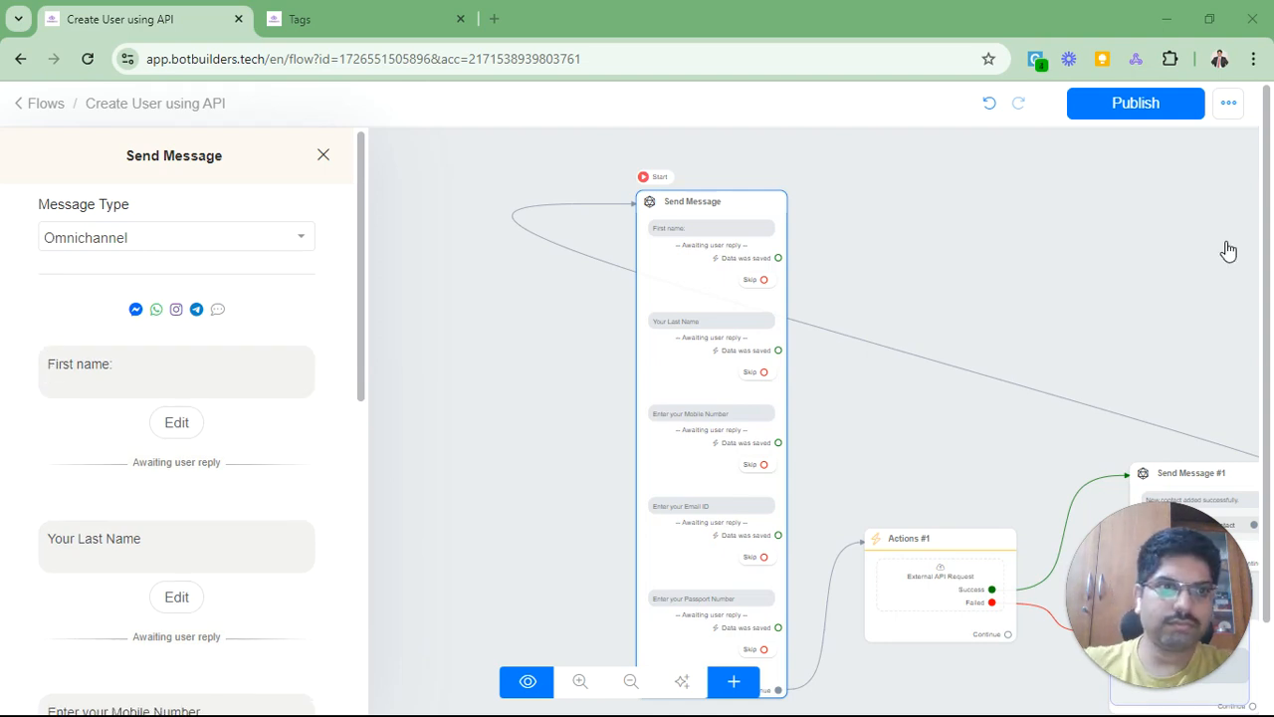
Step: Review the first name, last name, mobile, email and Passport Number question prompts
{"action": "left_click", "coordinate": [122, 383]}
{"action": "scroll", "coordinate": [122, 383], "scroll_direction": "down", "scroll_amount": 2}
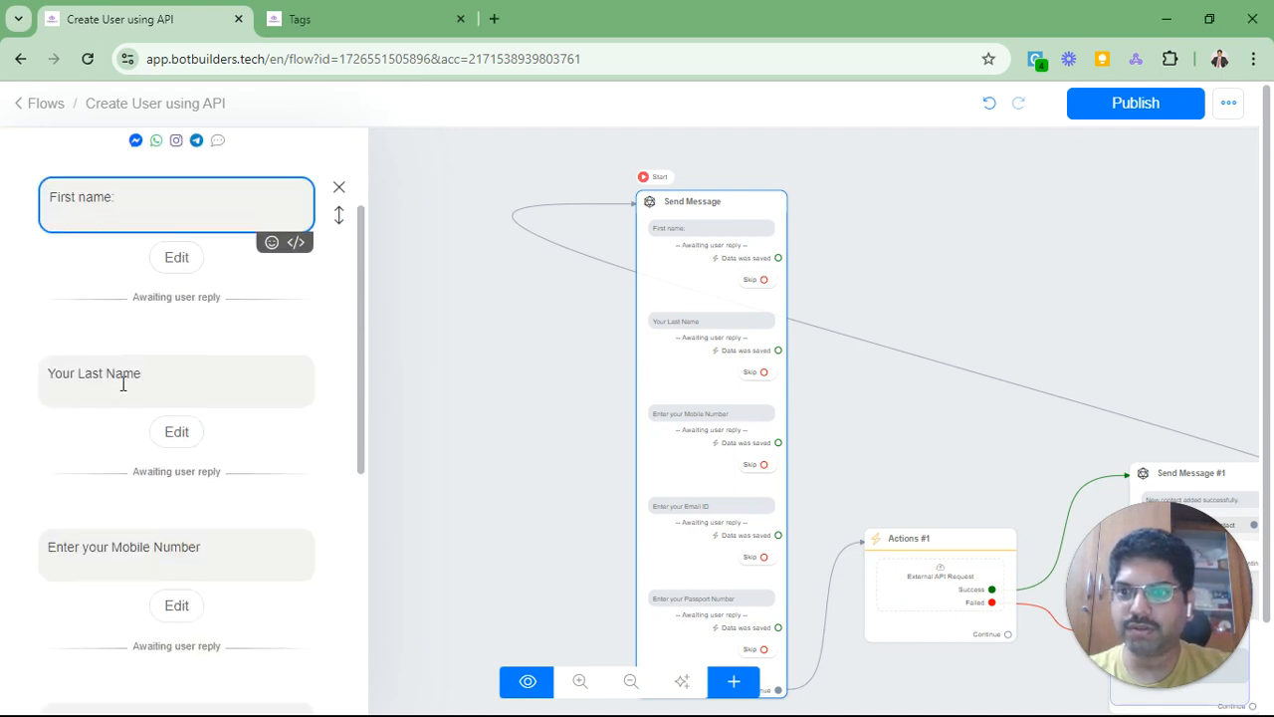
{"action": "left_click", "coordinate": [82, 364]}
{"action": "scroll", "coordinate": [83, 364], "scroll_direction": "down", "scroll_amount": 1}
{"action": "scroll", "coordinate": [140, 355], "scroll_direction": "down", "scroll_amount": 1}
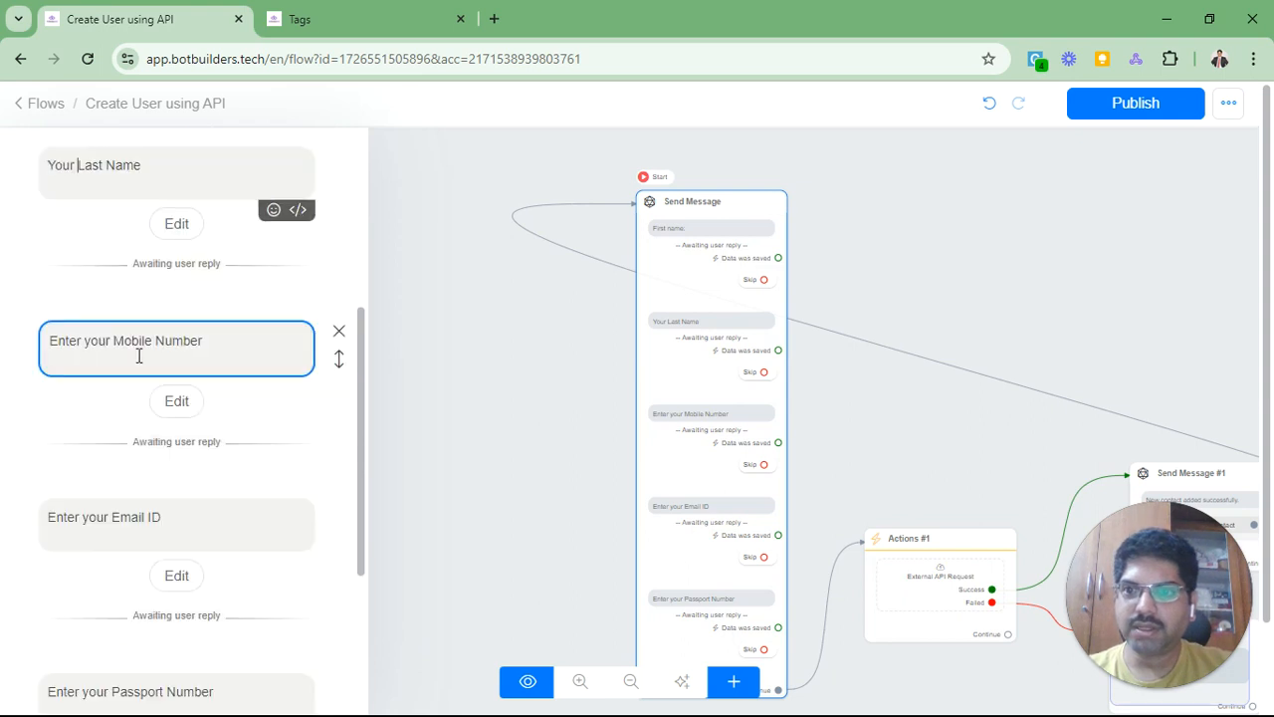
{"action": "scroll", "coordinate": [116, 339], "scroll_direction": "down", "scroll_amount": 2}
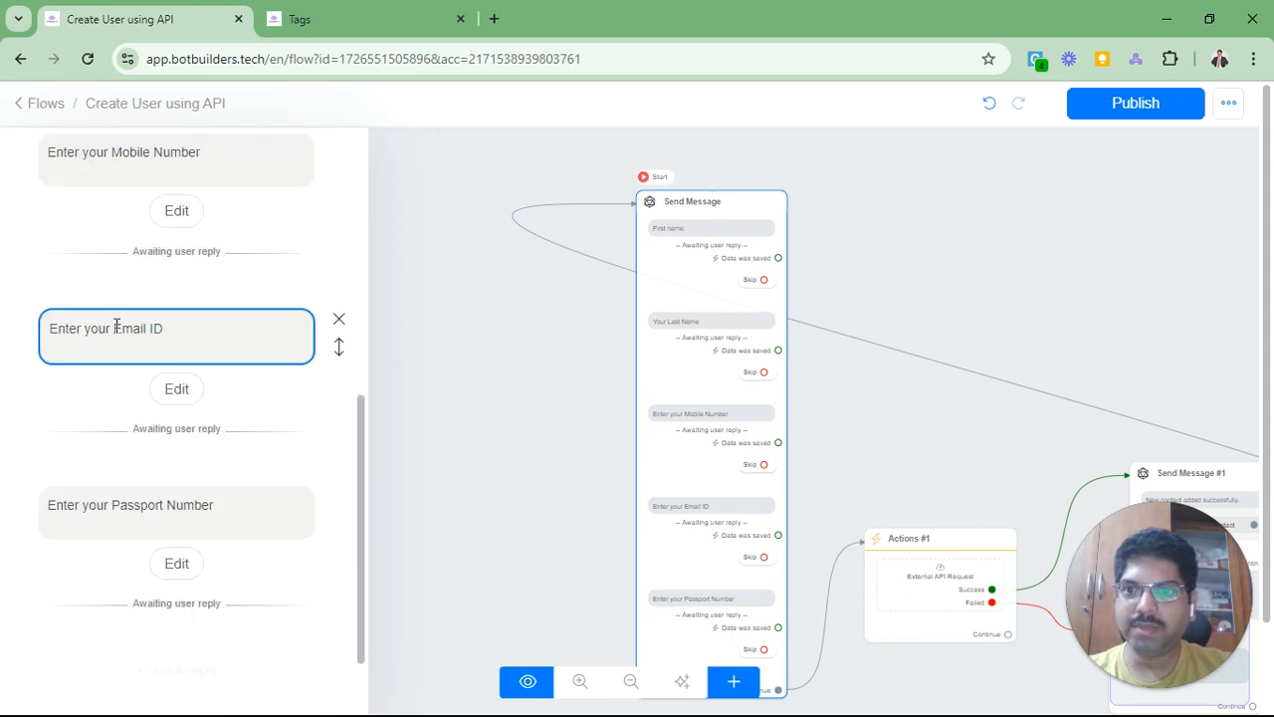
{"action": "scroll", "coordinate": [140, 427], "scroll_direction": "down", "scroll_amount": 2}
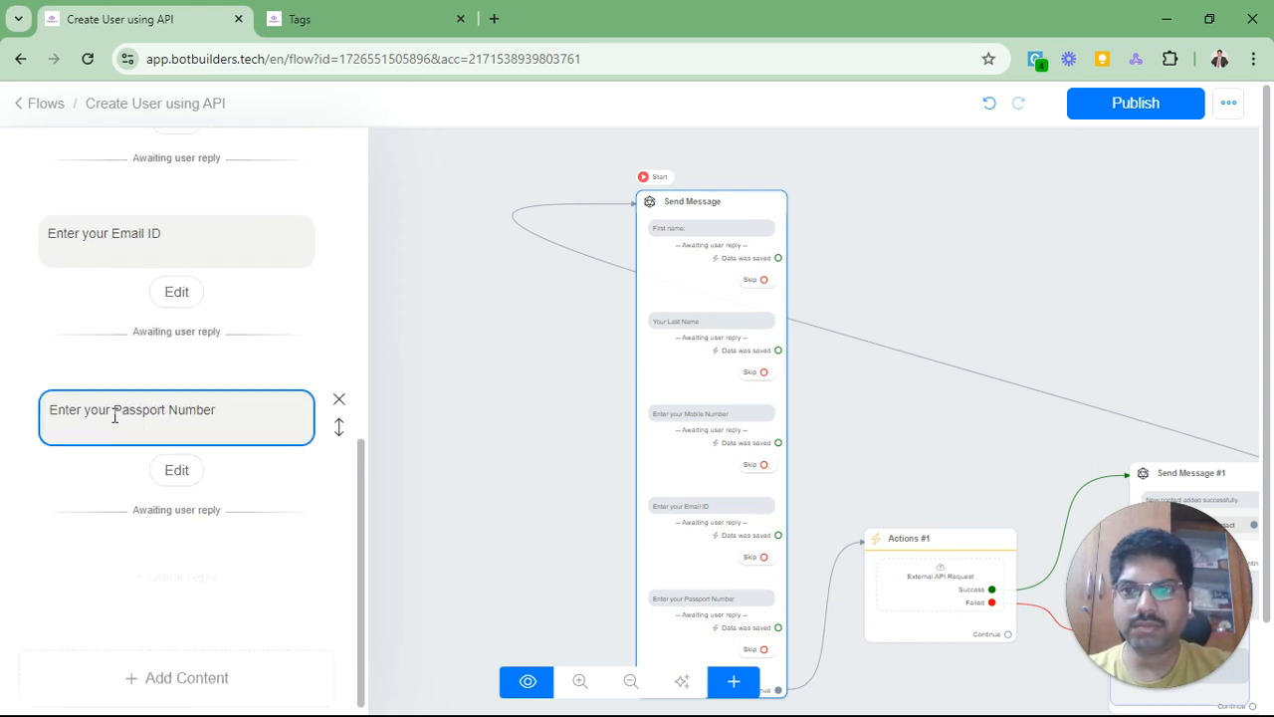
{"action": "left_click_drag", "start_coordinate": [115, 415], "coordinate": [219, 413]}
{"action": "left_click", "coordinate": [219, 413]}
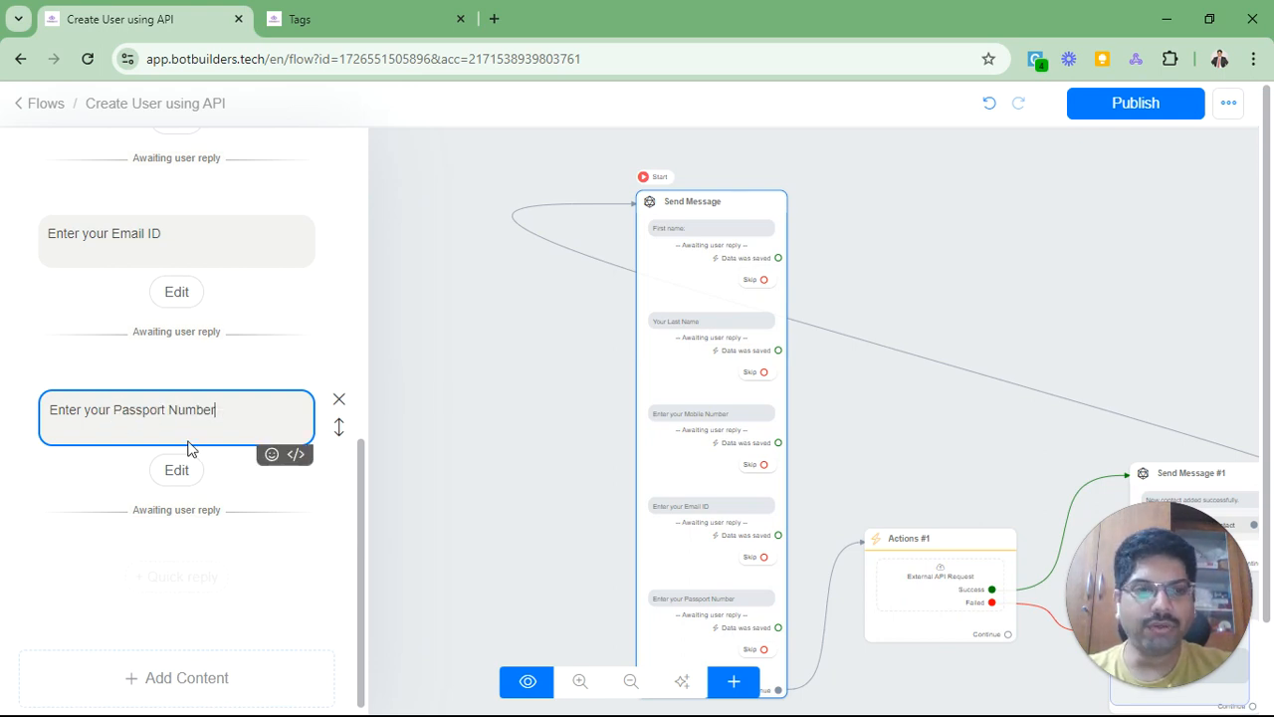
{"action": "scroll", "coordinate": [190, 436], "scroll_direction": "up", "scroll_amount": 2}
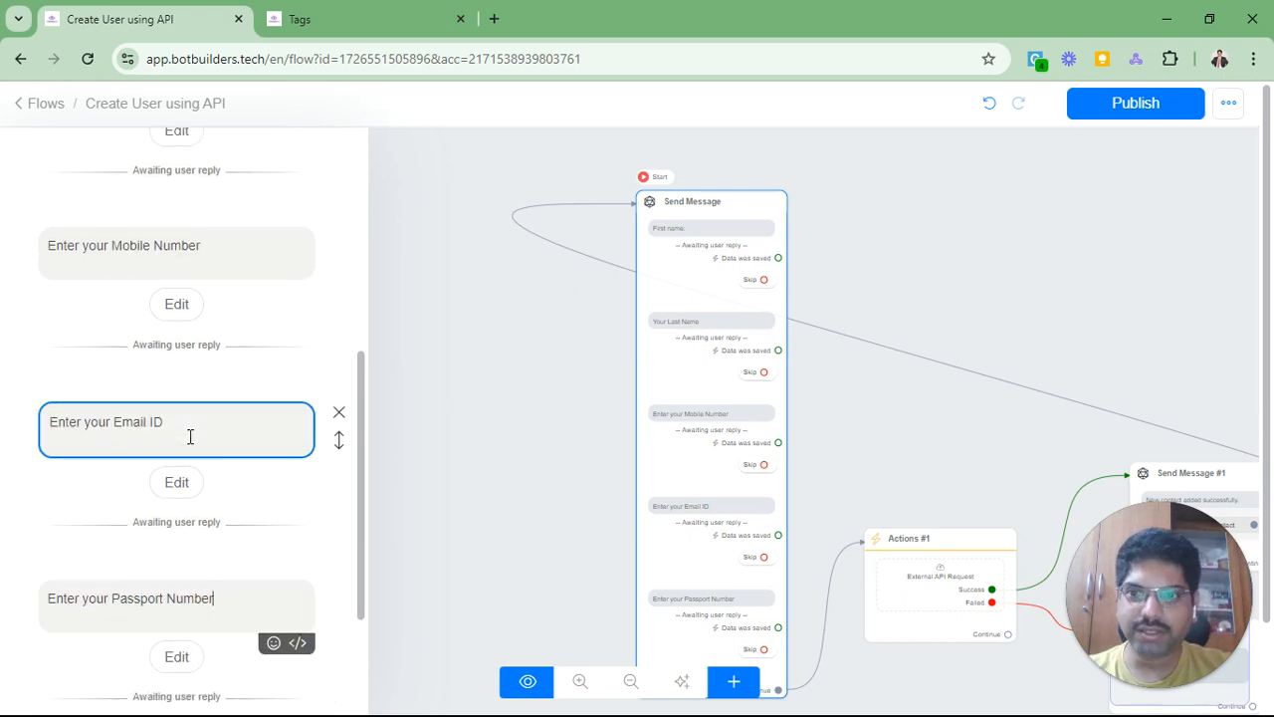
{"action": "scroll", "coordinate": [190, 436], "scroll_direction": "up", "scroll_amount": 3}
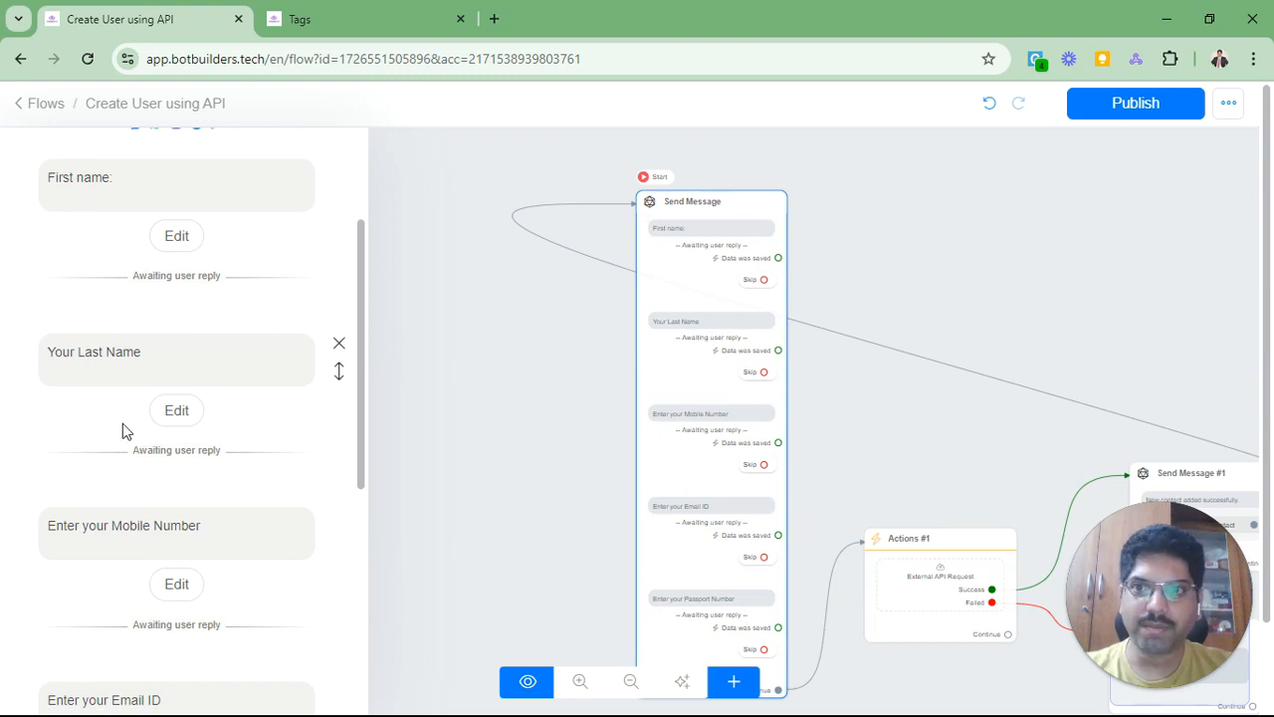
{"action": "left_click", "coordinate": [176, 238]}
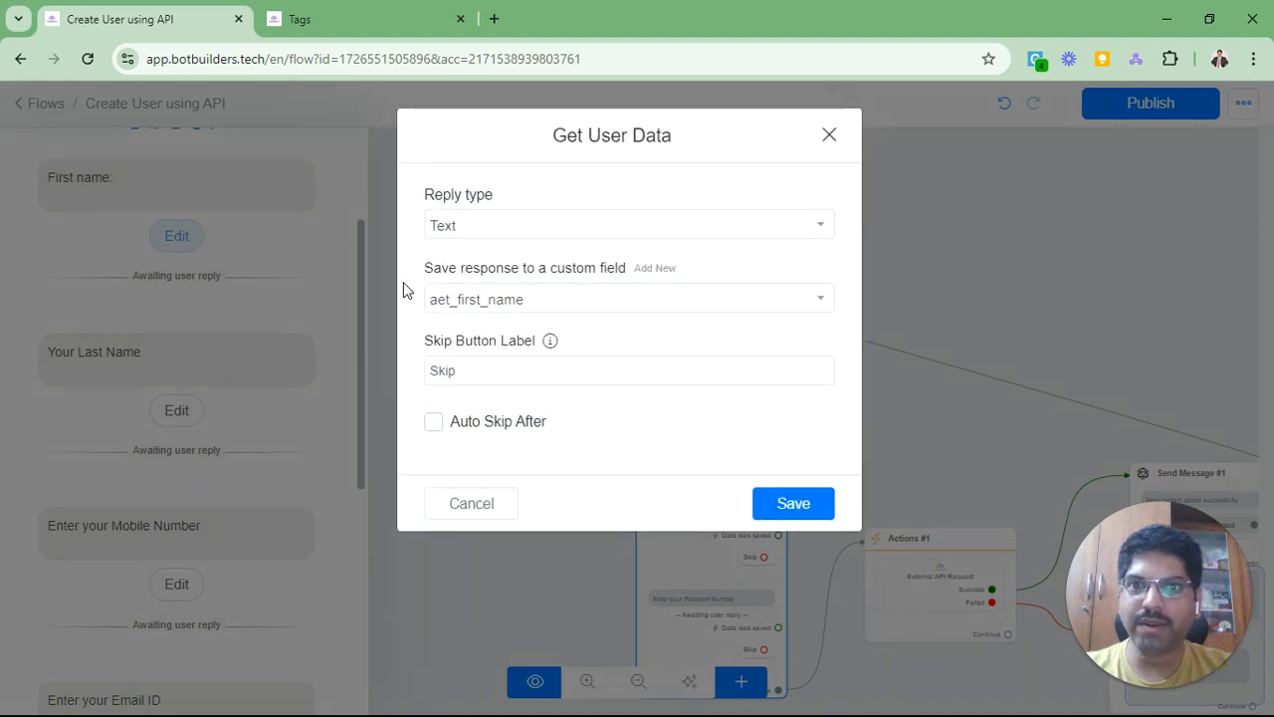
{"action": "left_click", "coordinate": [475, 299]}
{"action": "scroll", "coordinate": [513, 398], "scroll_direction": "up", "scroll_amount": 5}
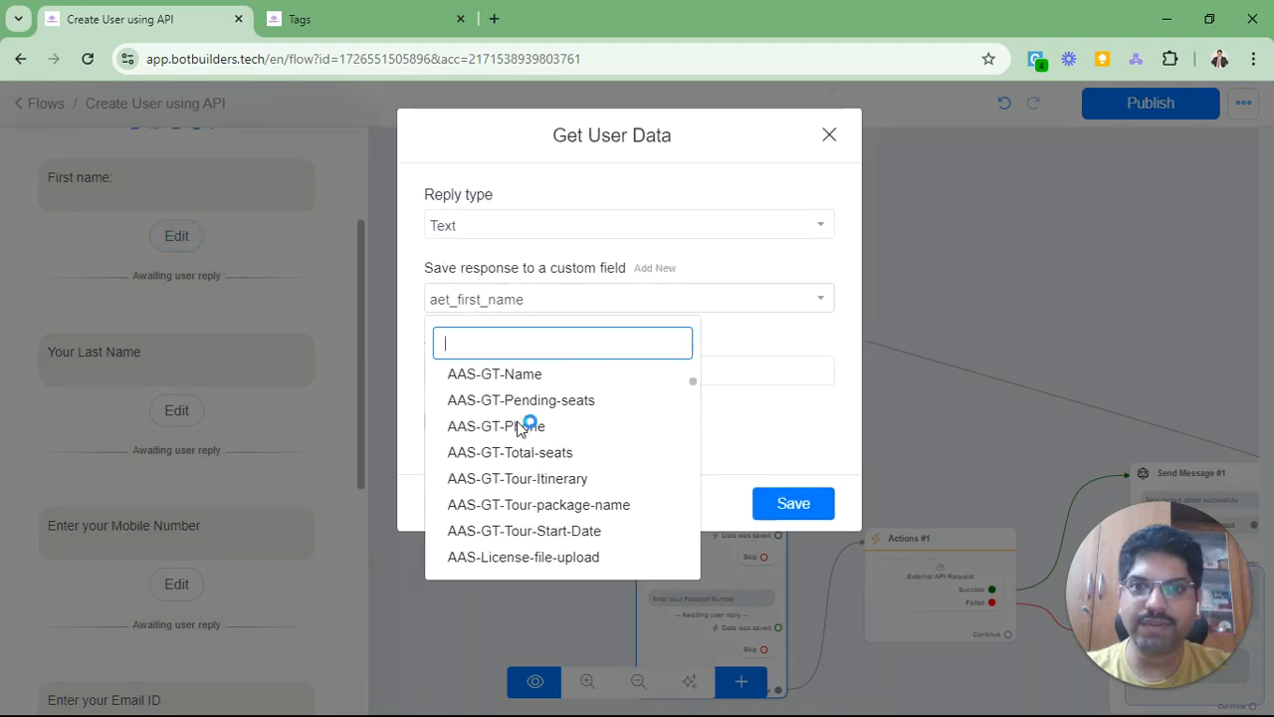
{"action": "scroll", "coordinate": [517, 428], "scroll_direction": "up", "scroll_amount": 3}
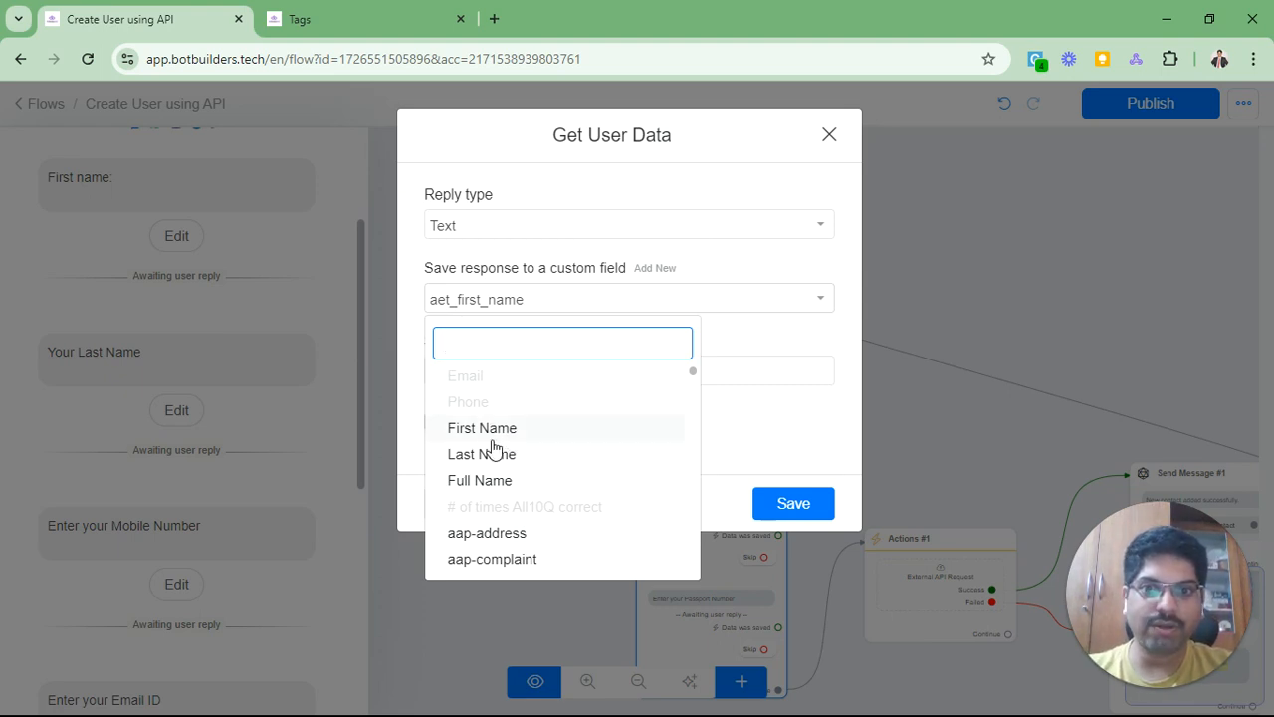
{"action": "left_click", "coordinate": [414, 360]}
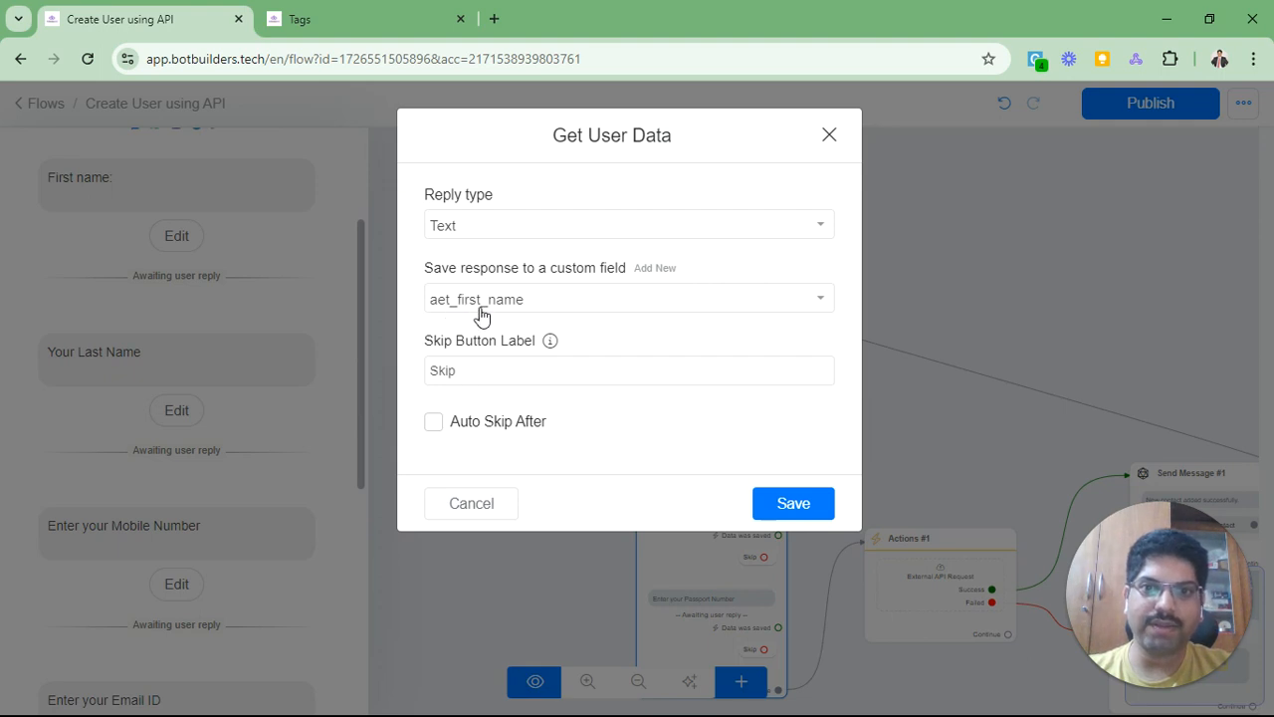
{"action": "left_click", "coordinate": [505, 503]}
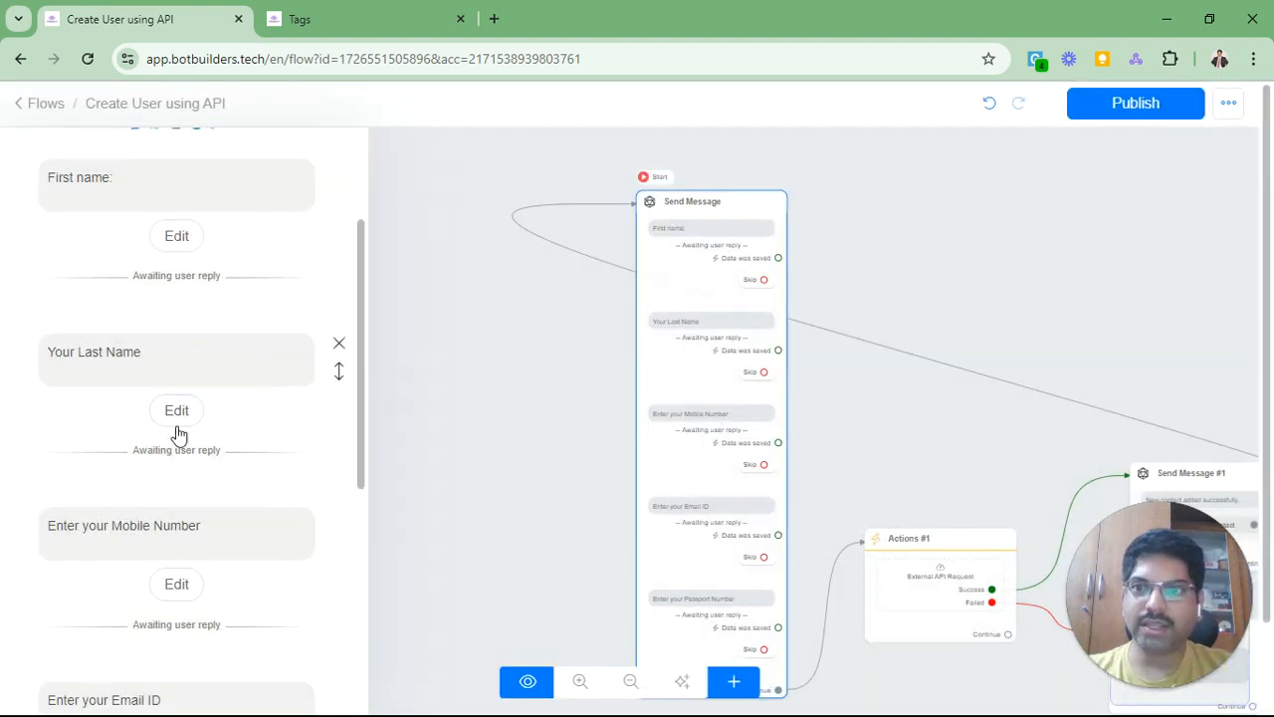
{"action": "left_click", "coordinate": [174, 408]}
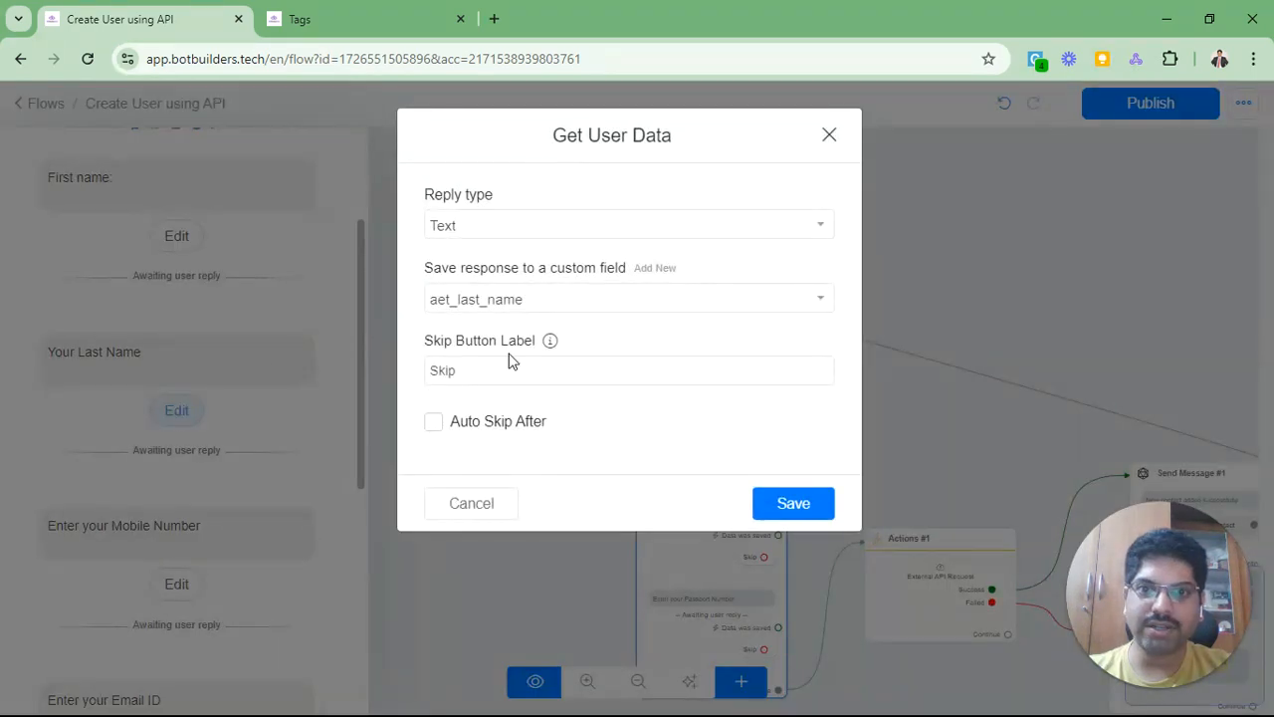
{"action": "left_click", "coordinate": [480, 502]}
{"action": "scroll", "coordinate": [202, 370], "scroll_direction": "down", "scroll_amount": 1}
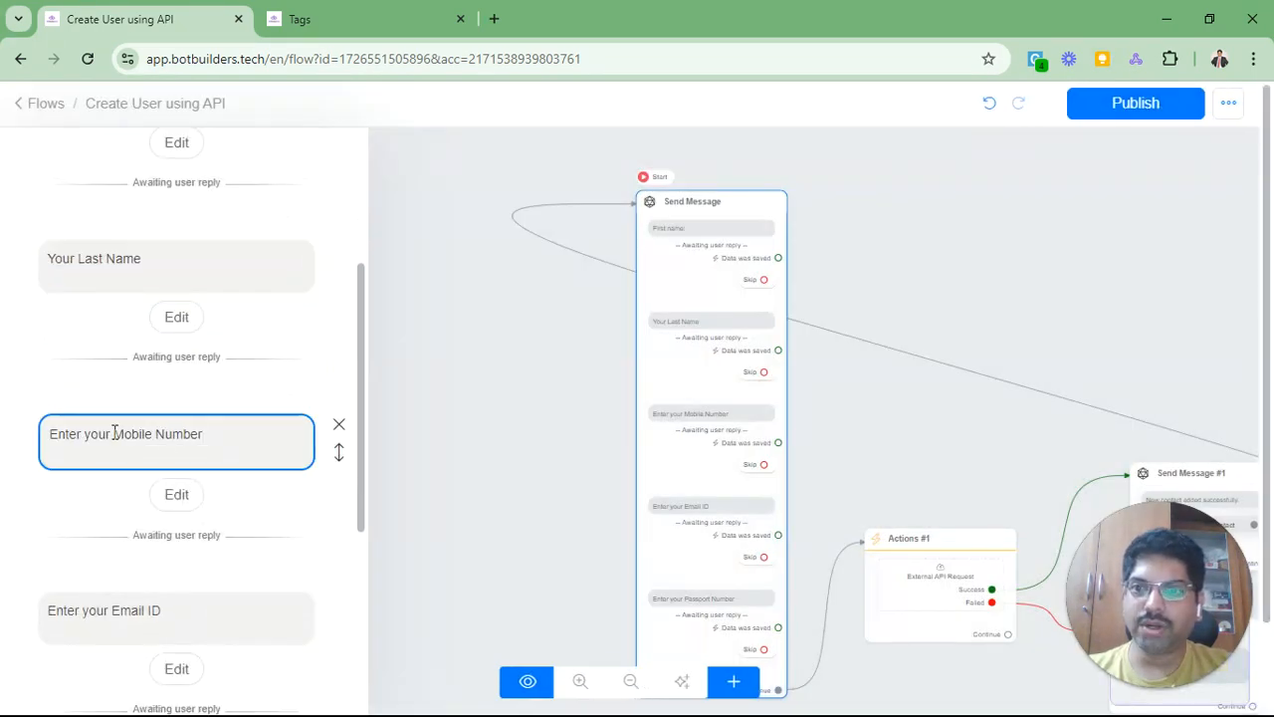
{"action": "left_click", "coordinate": [172, 497]}
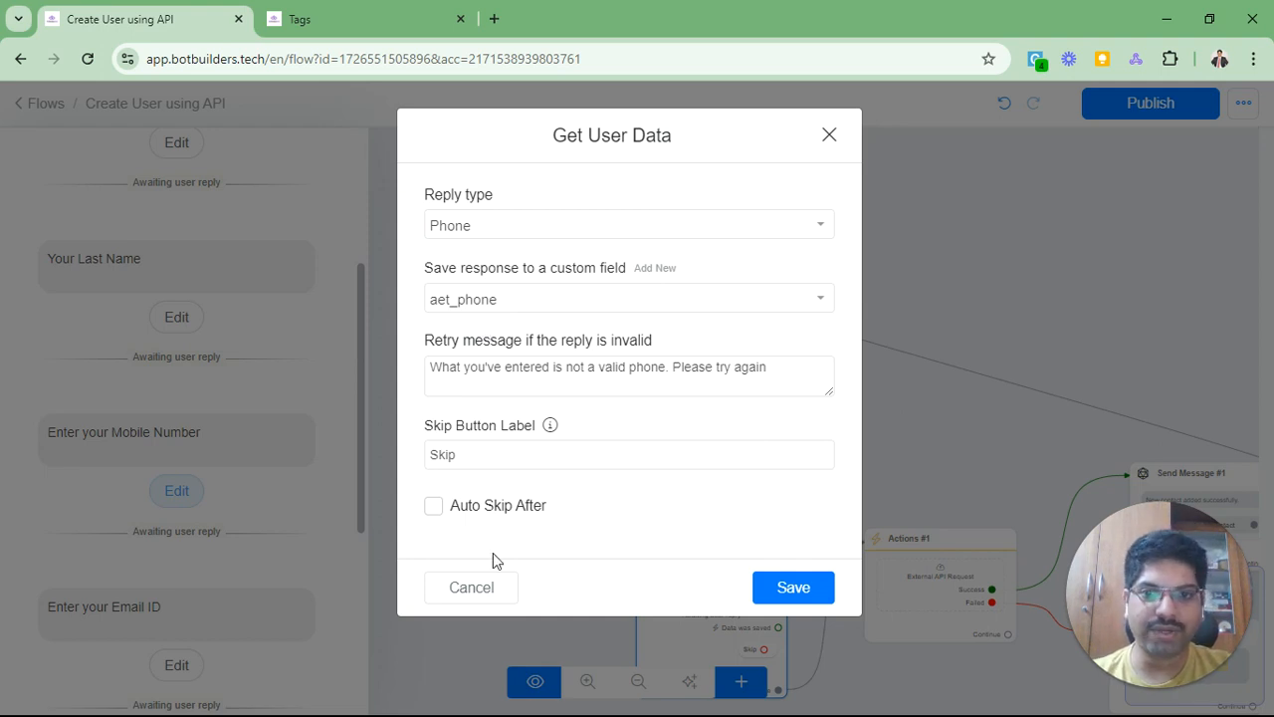
{"action": "left_click", "coordinate": [471, 587]}
{"action": "scroll", "coordinate": [120, 428], "scroll_direction": "down", "scroll_amount": 3}
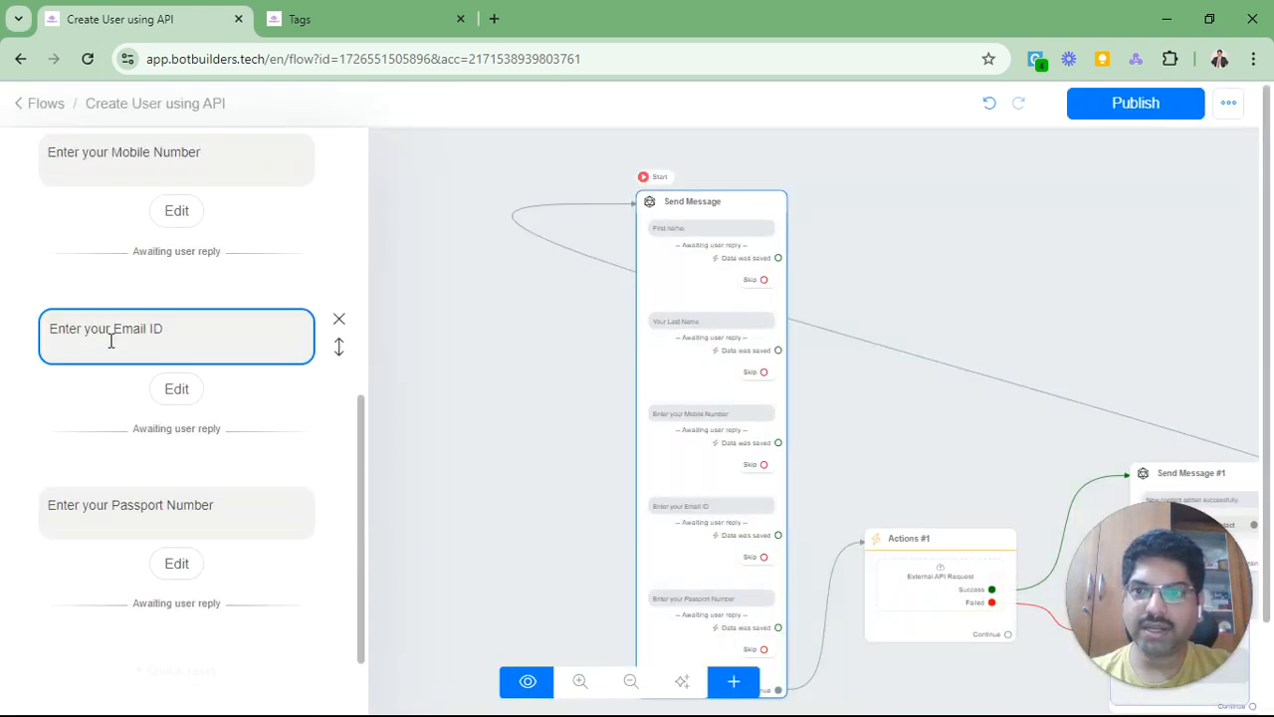
{"action": "left_click", "coordinate": [176, 560]}
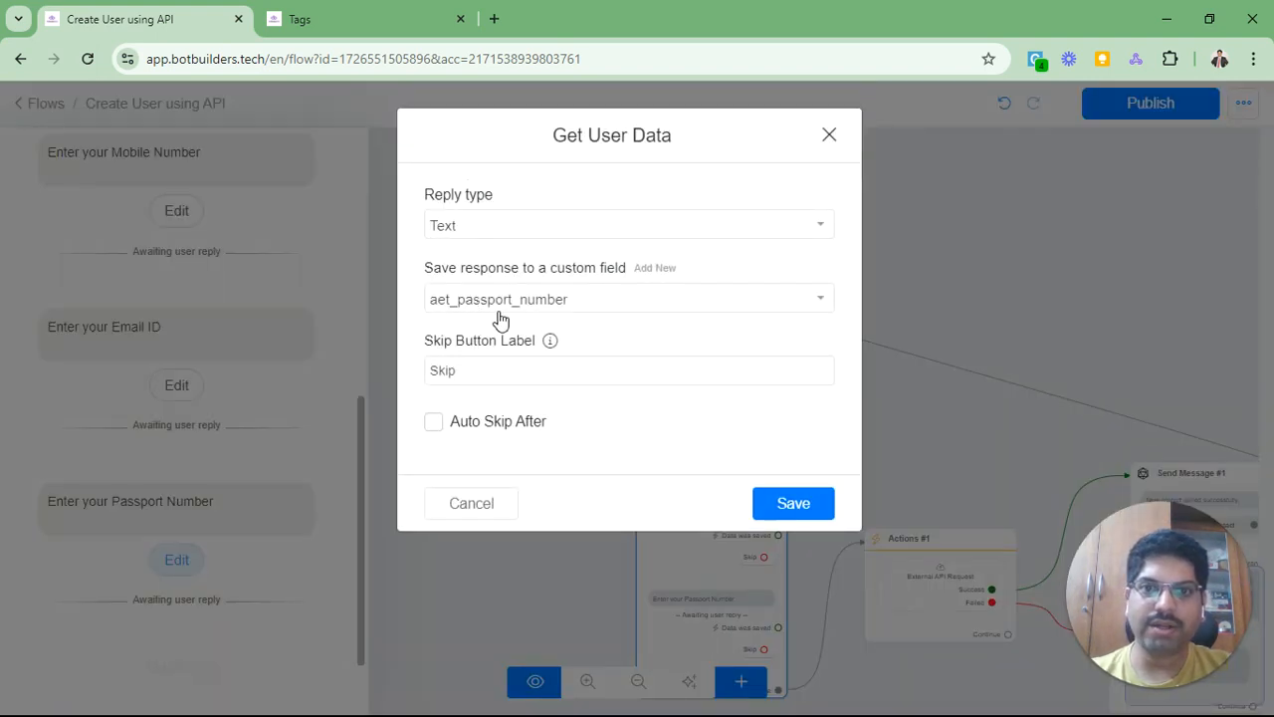
{"action": "left_click", "coordinate": [472, 503]}
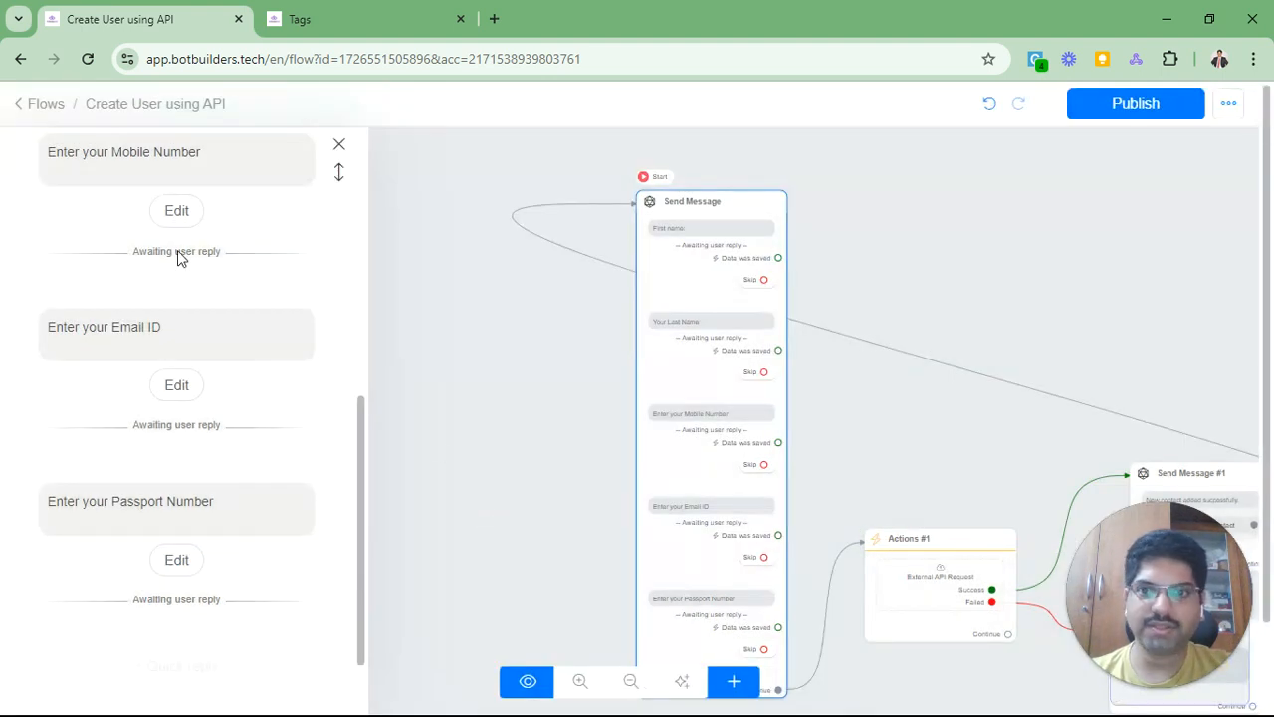
{"action": "left_click", "coordinate": [426, 403]}
Step: Open Actions #1's External API Request and inspect its POST URL ending in /api/users
{"action": "left_click_drag", "start_coordinate": [485, 441], "coordinate": [196, 365]}
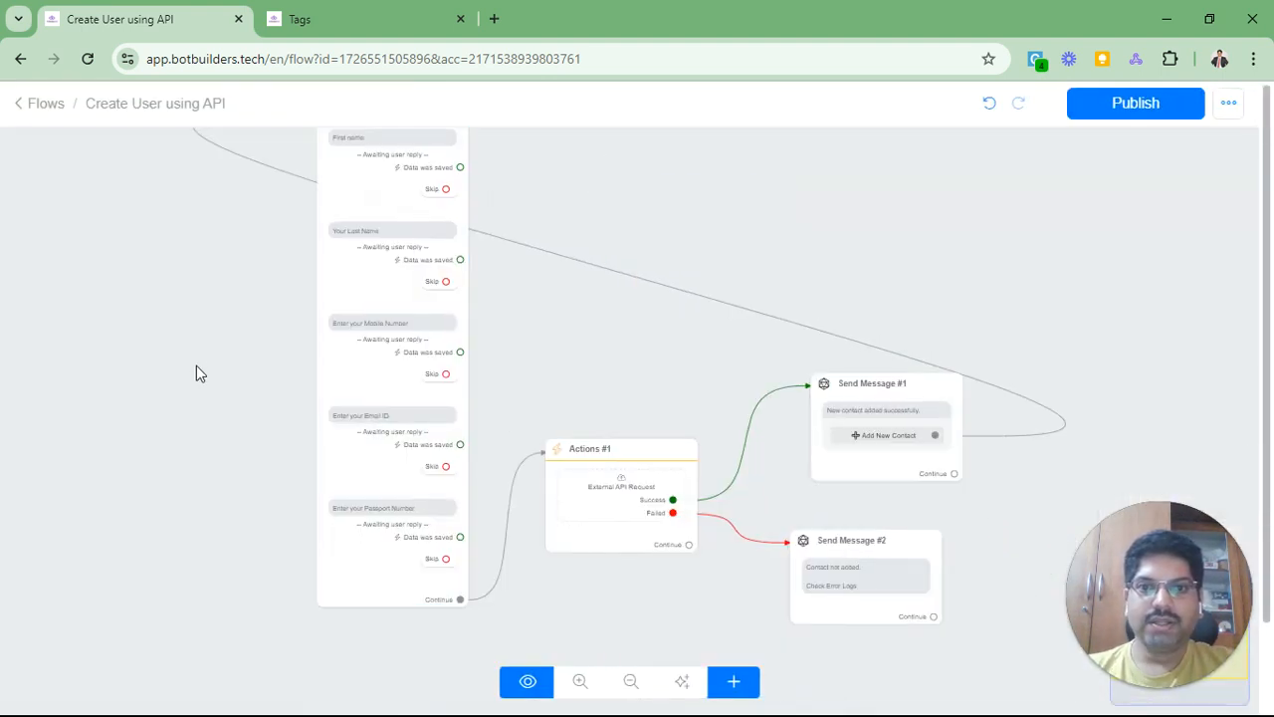
{"action": "left_click", "coordinate": [629, 518]}
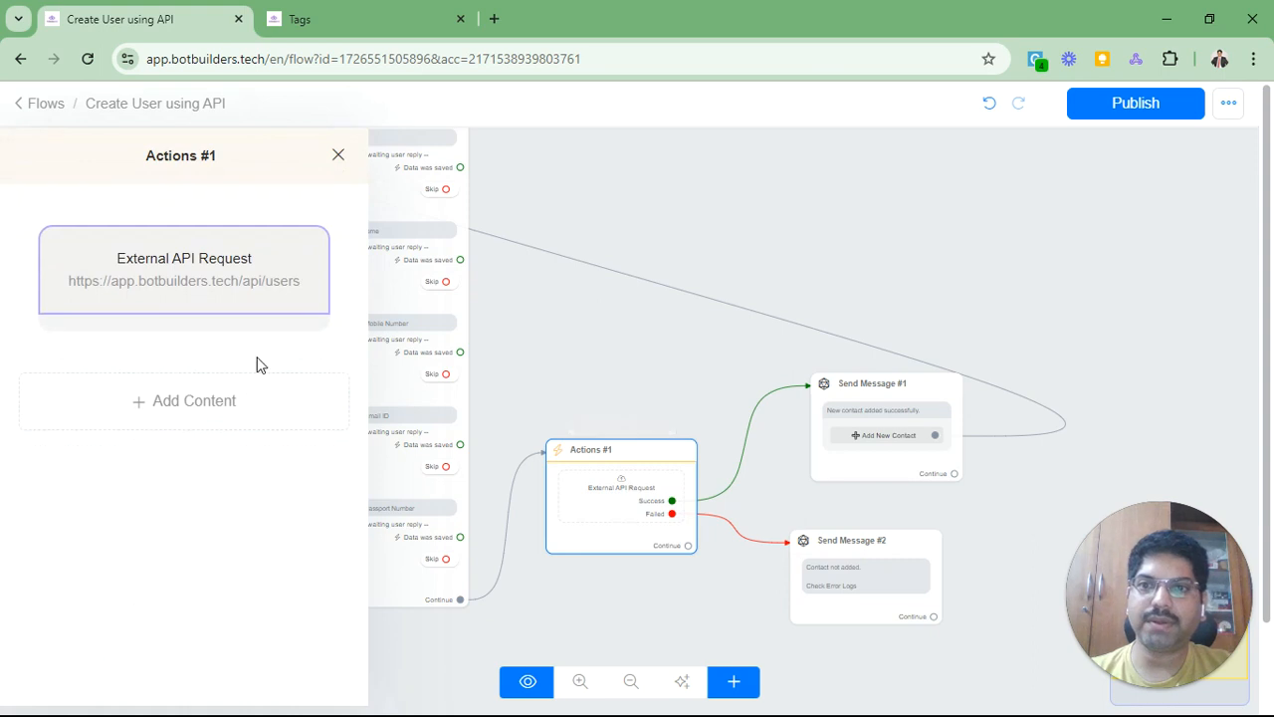
{"action": "mouse_move", "coordinate": [235, 298]}
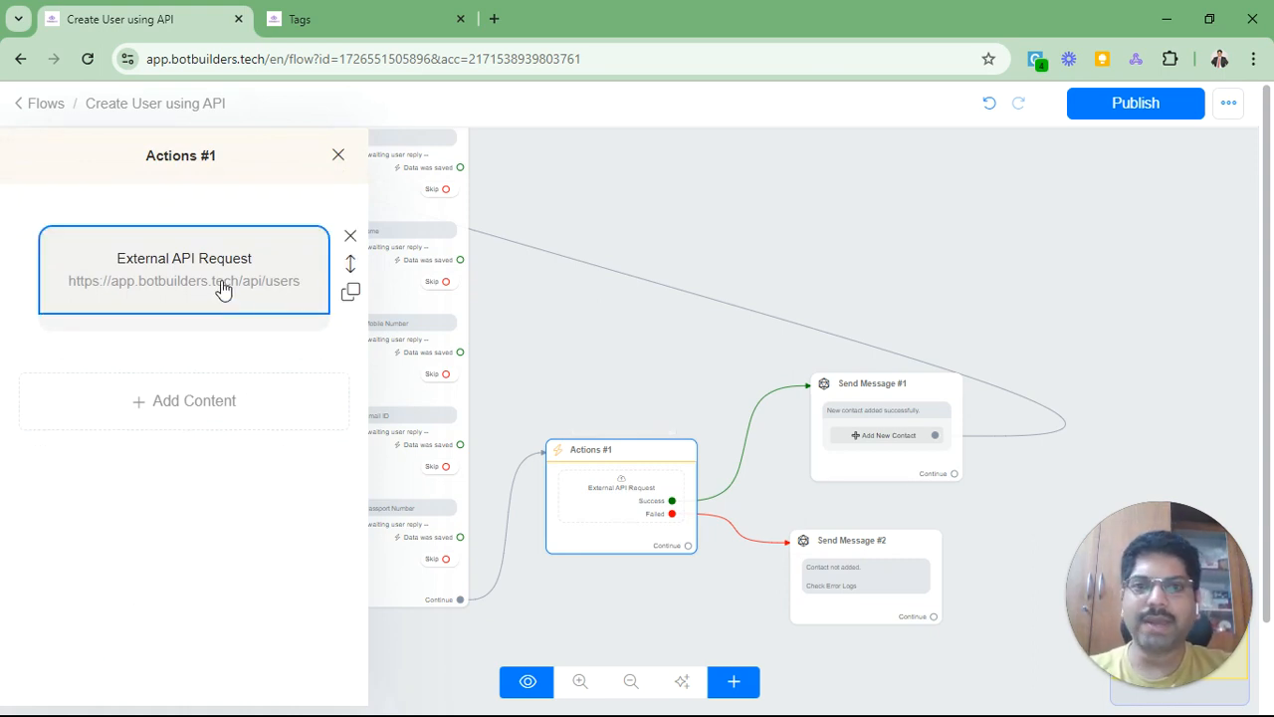
{"action": "left_click", "coordinate": [223, 286]}
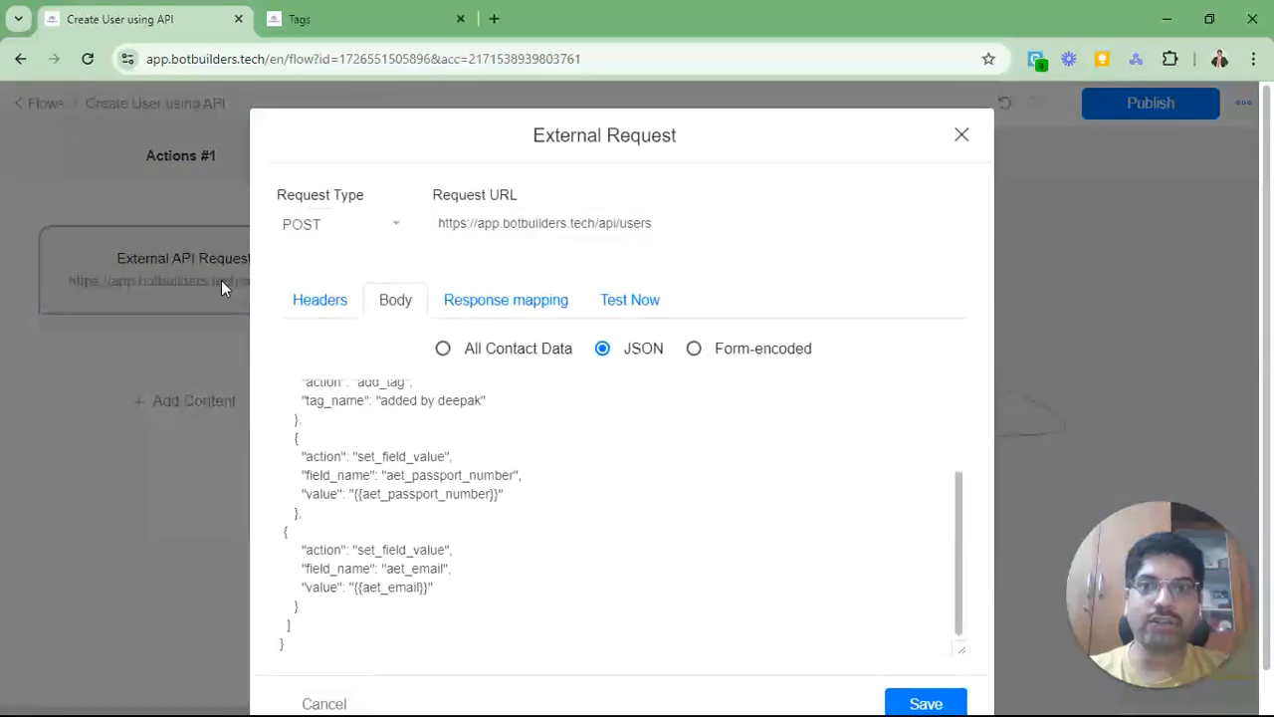
{"action": "left_click_drag", "start_coordinate": [620, 226], "coordinate": [667, 226]}
{"action": "left_click", "coordinate": [605, 227]}
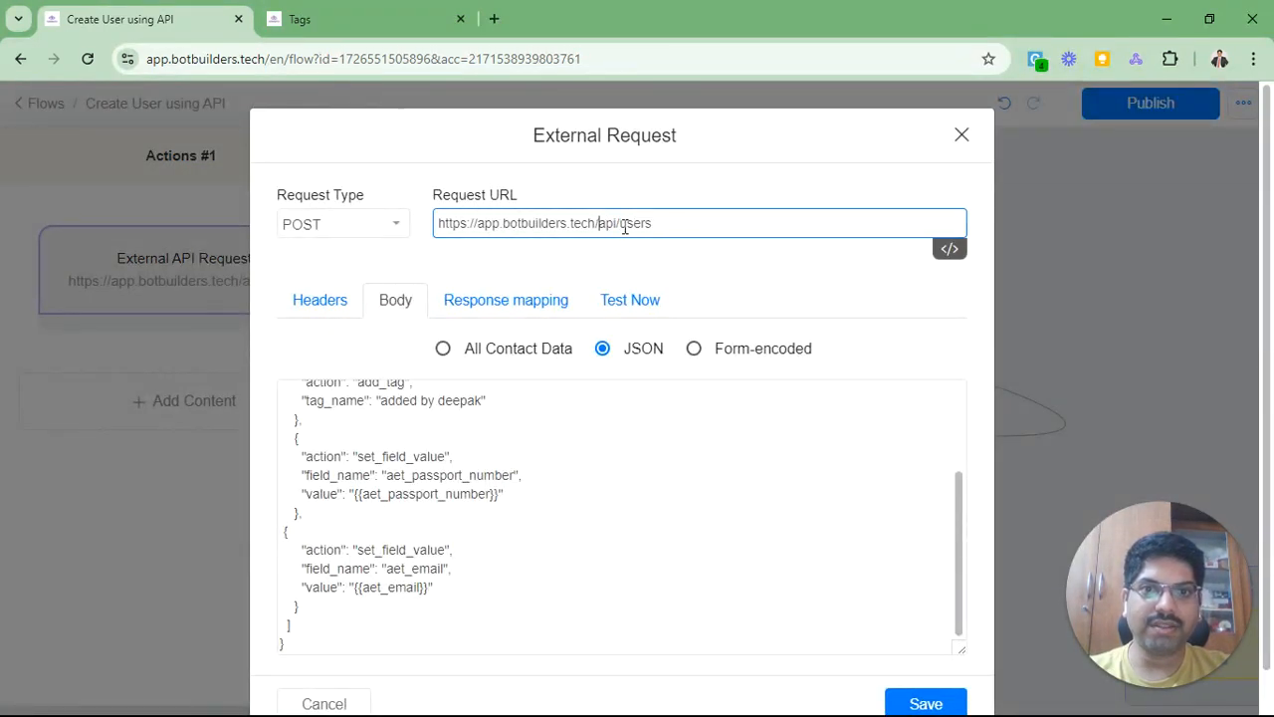
{"action": "left_click", "coordinate": [671, 226], "text": "shift"}
{"action": "key", "text": "alt+Tab"}
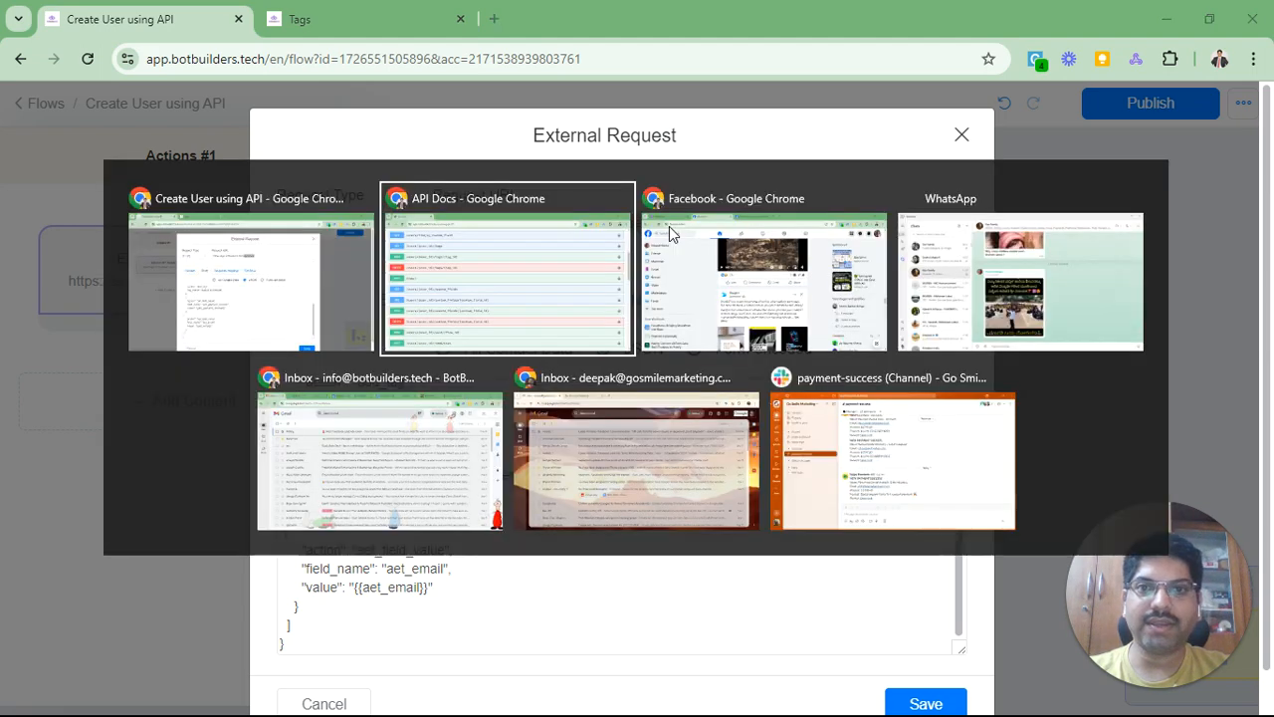
Step: Expand the POST /users endpoint in the Swagger API Docs
{"action": "scroll", "coordinate": [609, 361], "scroll_direction": "up", "scroll_amount": 5}
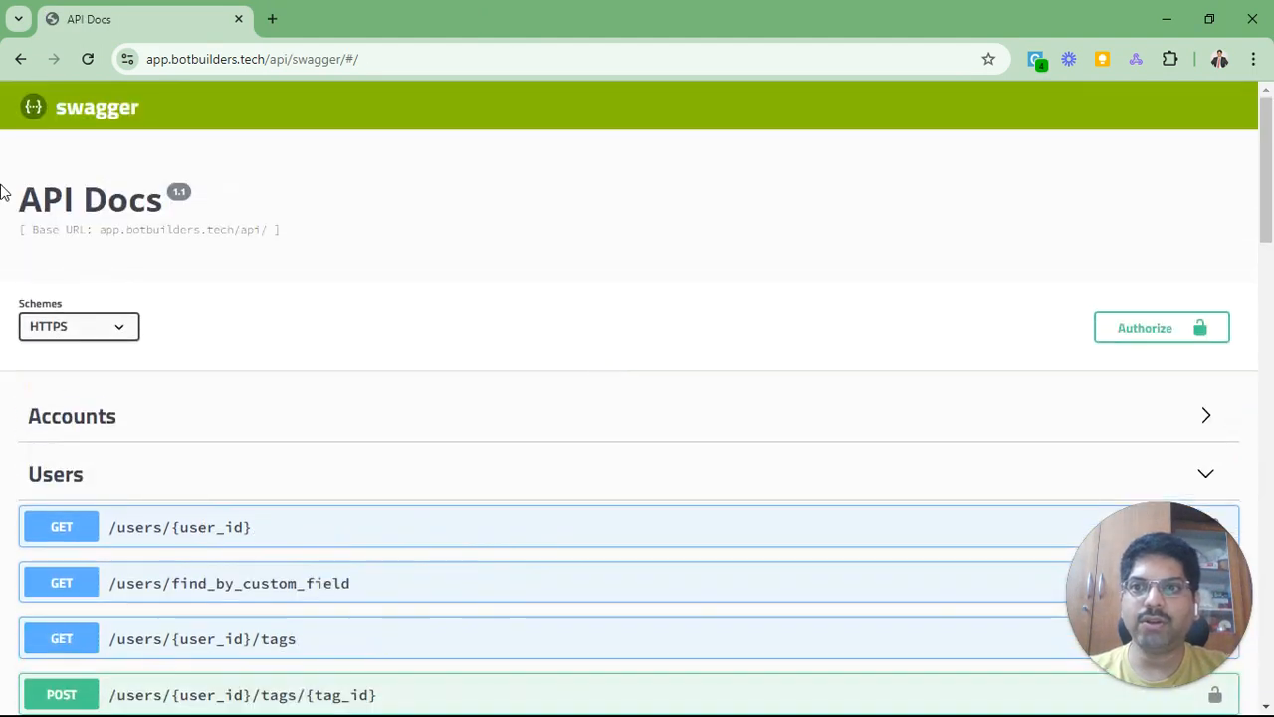
{"action": "left_click_drag", "start_coordinate": [45, 199], "coordinate": [365, 254]}
{"action": "left_click", "coordinate": [403, 265]}
{"action": "scroll", "coordinate": [402, 266], "scroll_direction": "down", "scroll_amount": 2}
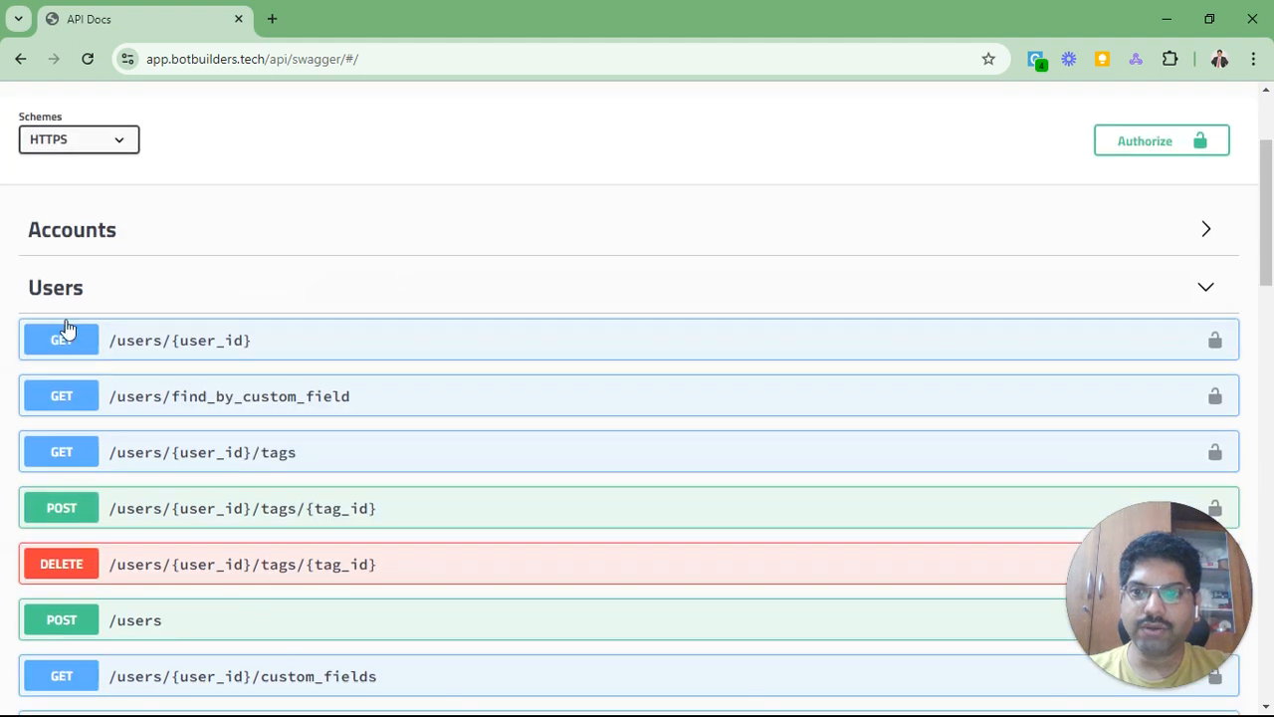
{"action": "scroll", "coordinate": [177, 291], "scroll_direction": "down", "scroll_amount": 2}
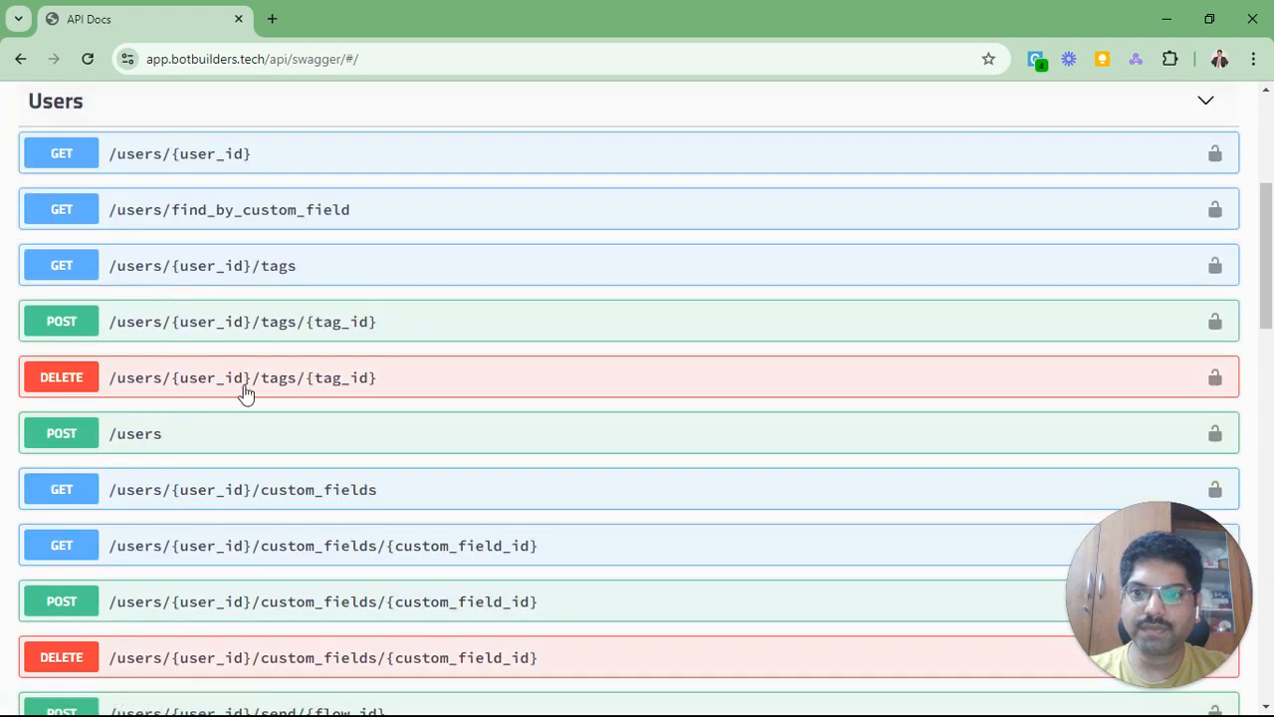
{"action": "left_click", "coordinate": [156, 438]}
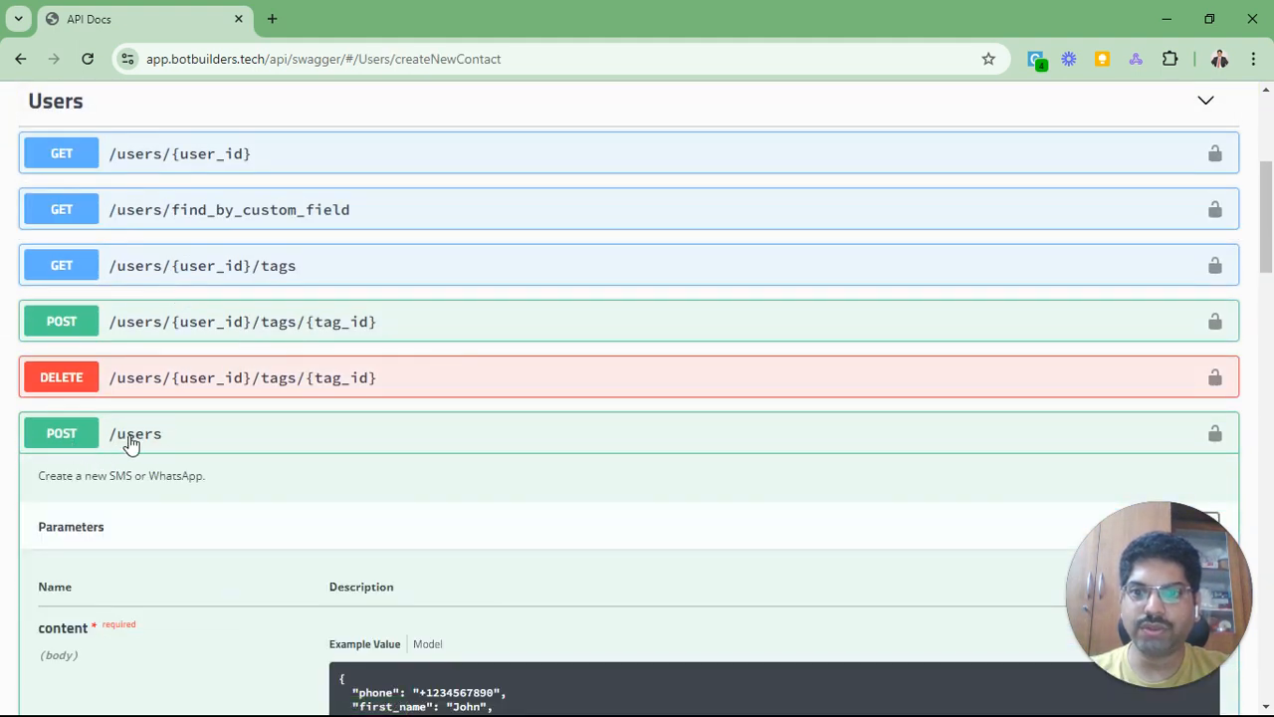
Step: Inspect the POST /users example JSON body, then return to the flow editor
{"action": "scroll", "coordinate": [81, 365], "scroll_direction": "down", "scroll_amount": 2}
{"action": "triple_click", "coordinate": [61, 290]}
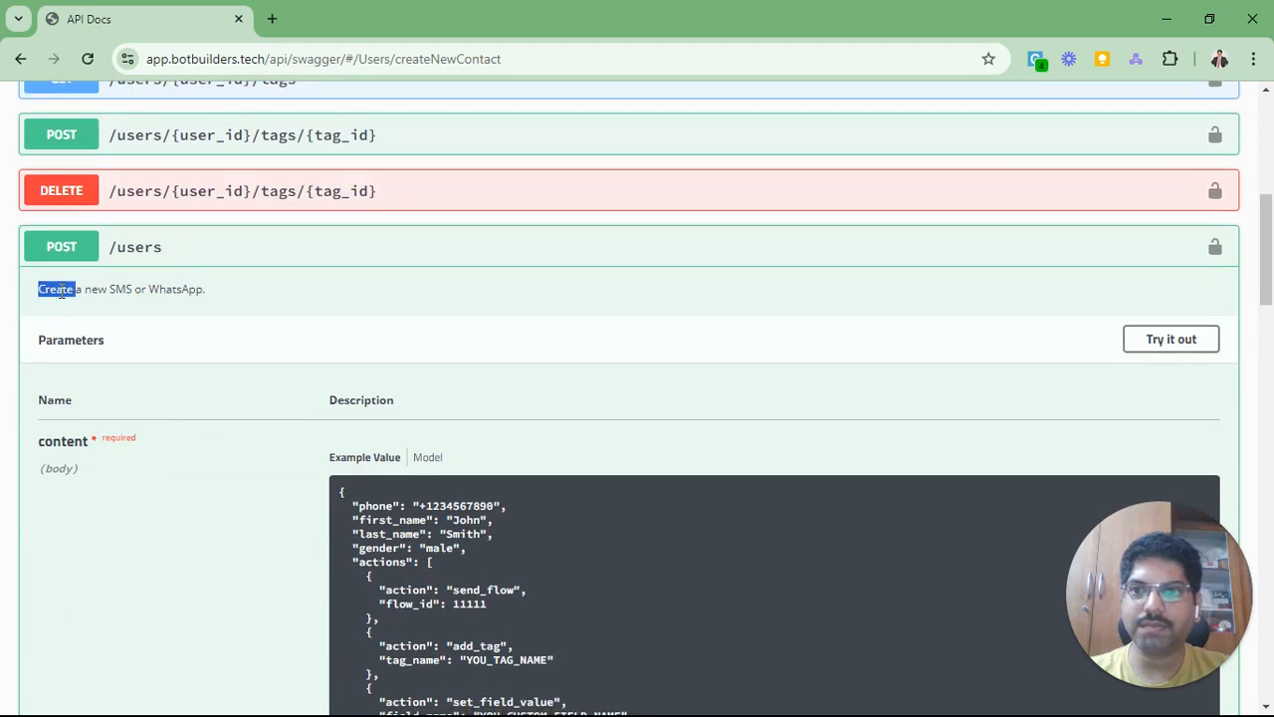
{"action": "left_click", "coordinate": [170, 304]}
{"action": "scroll", "coordinate": [175, 309], "scroll_direction": "down", "scroll_amount": 2}
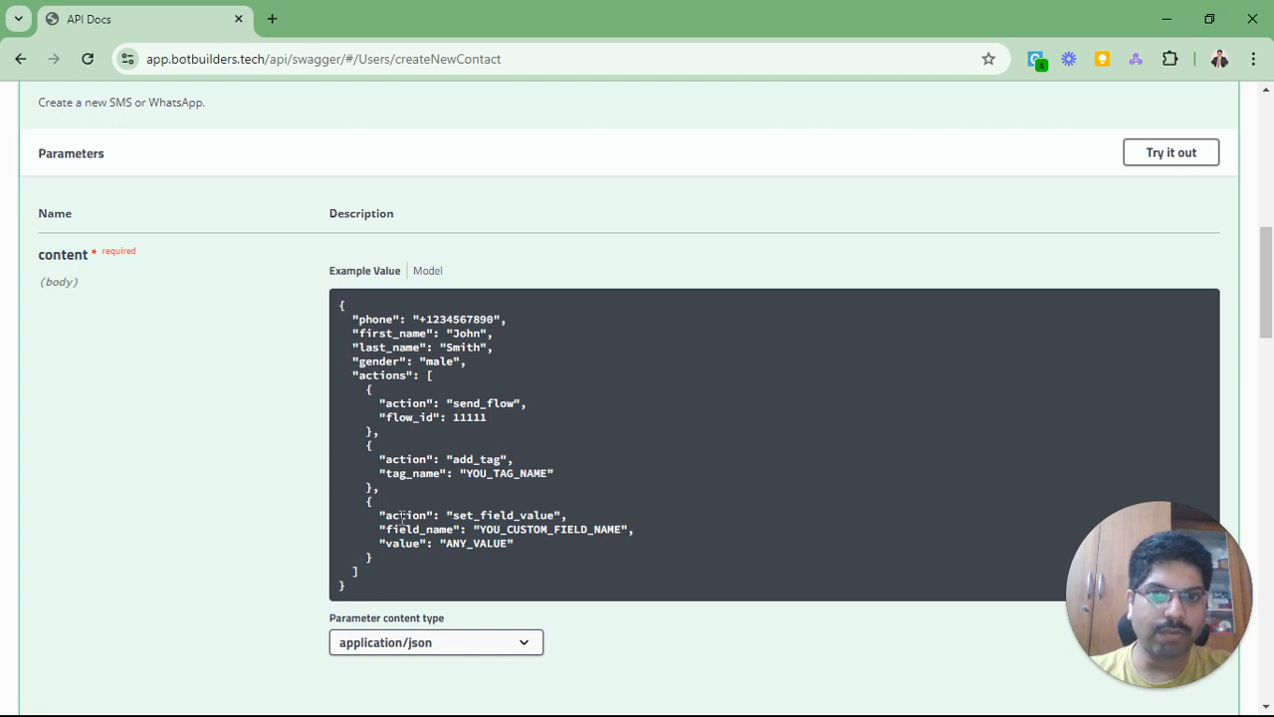
{"action": "left_click_drag", "start_coordinate": [385, 587], "coordinate": [304, 336]}
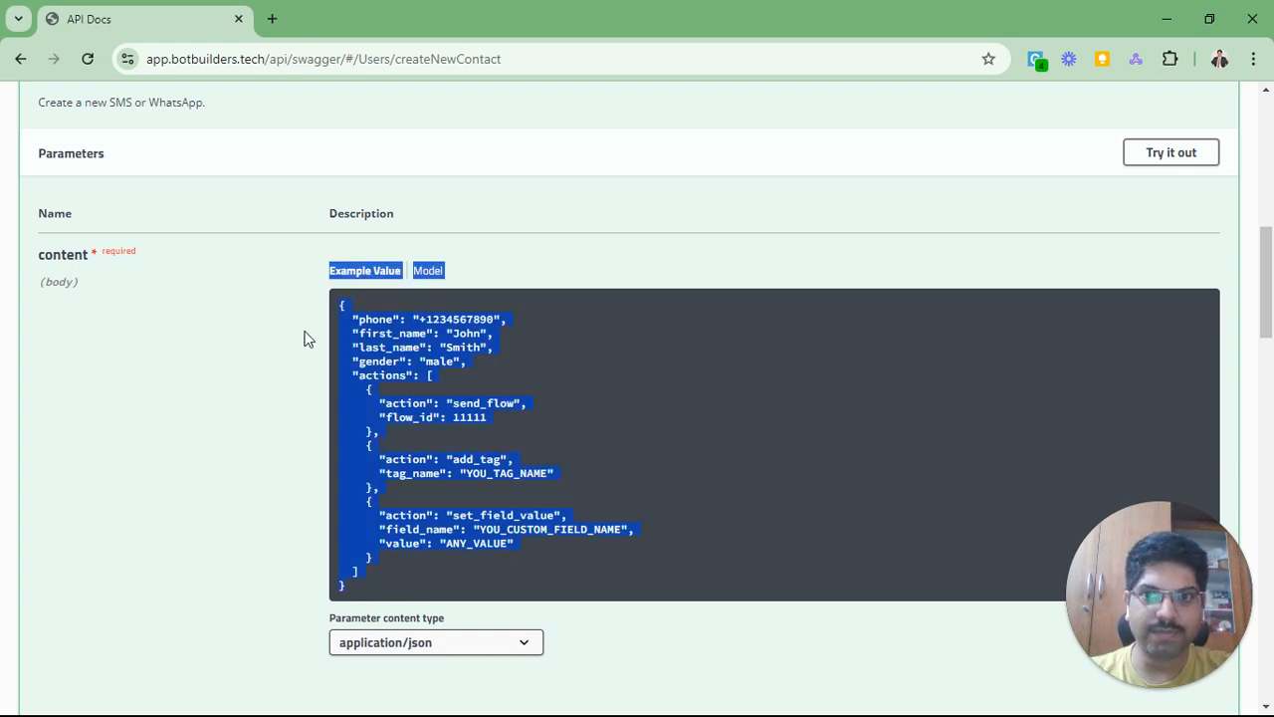
{"action": "left_click", "coordinate": [419, 347]}
{"action": "key", "text": "alt+Tab"}
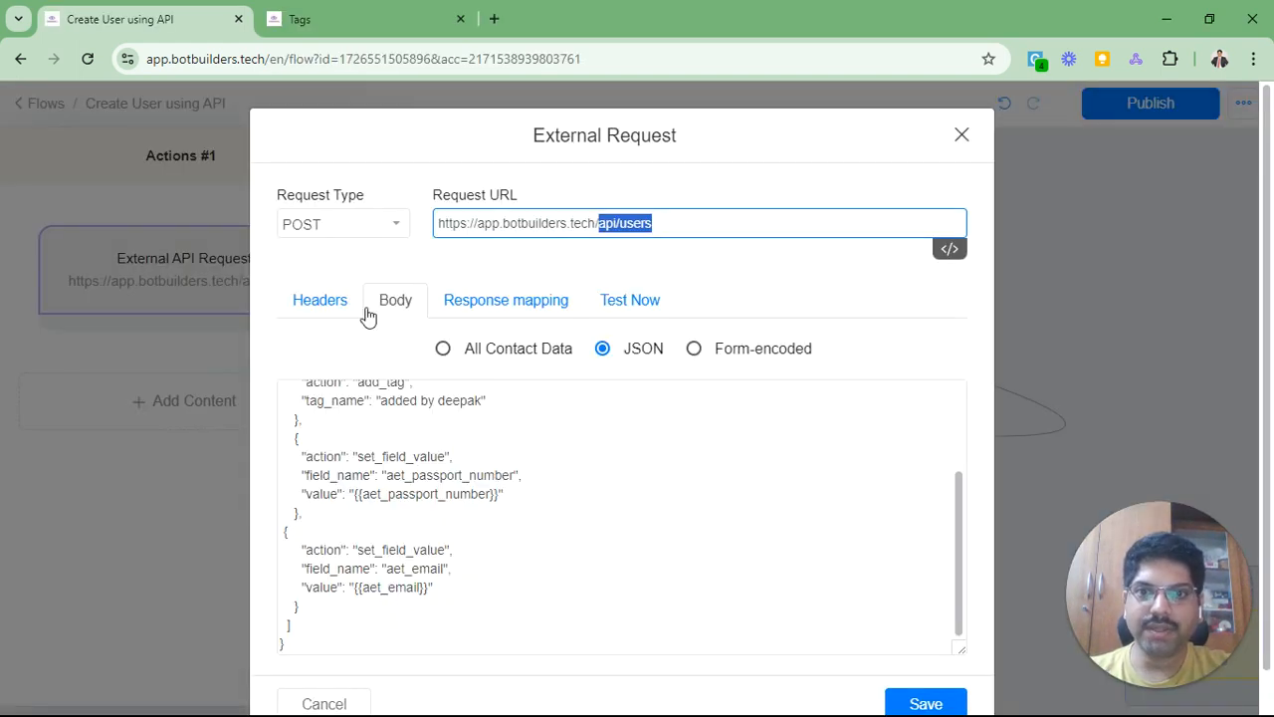
Step: Check the body's {{aet_…}} variables, then close the External Request and Actions #1 panel
{"action": "left_click", "coordinate": [387, 318]}
{"action": "scroll", "coordinate": [435, 505], "scroll_direction": "up", "scroll_amount": 3}
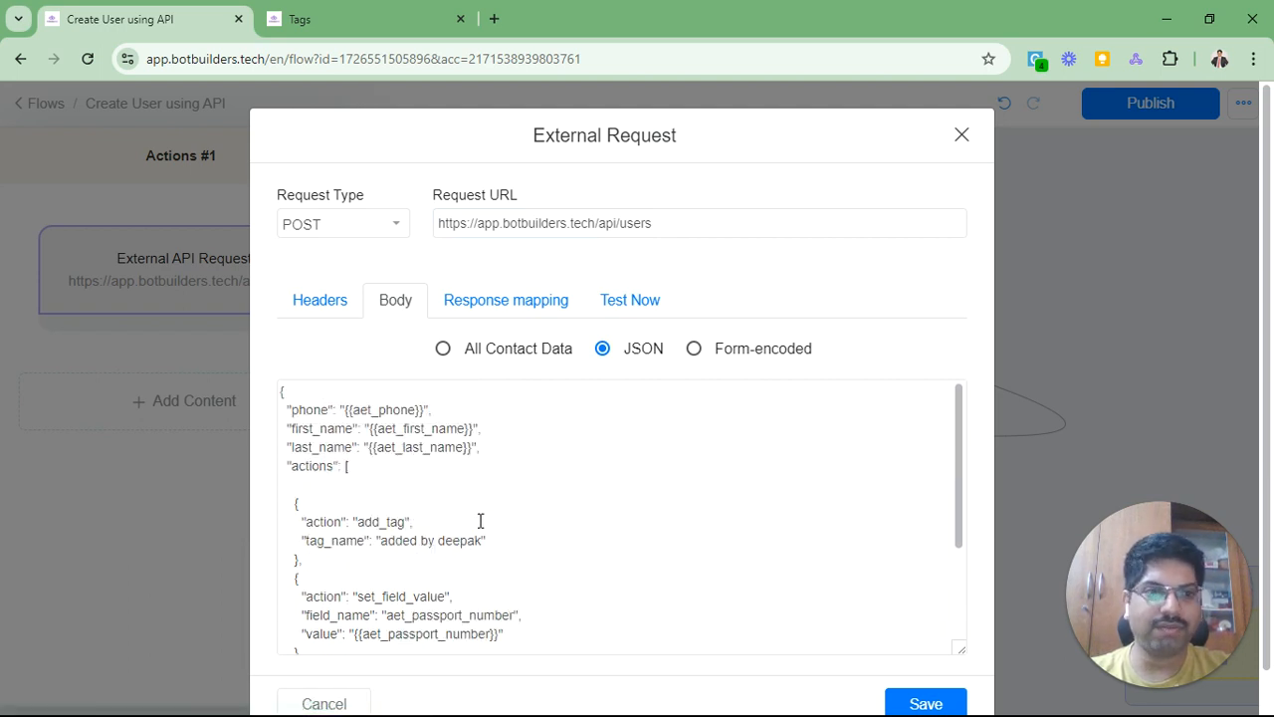
{"action": "left_click", "coordinate": [961, 133]}
{"action": "left_click", "coordinate": [656, 379]}
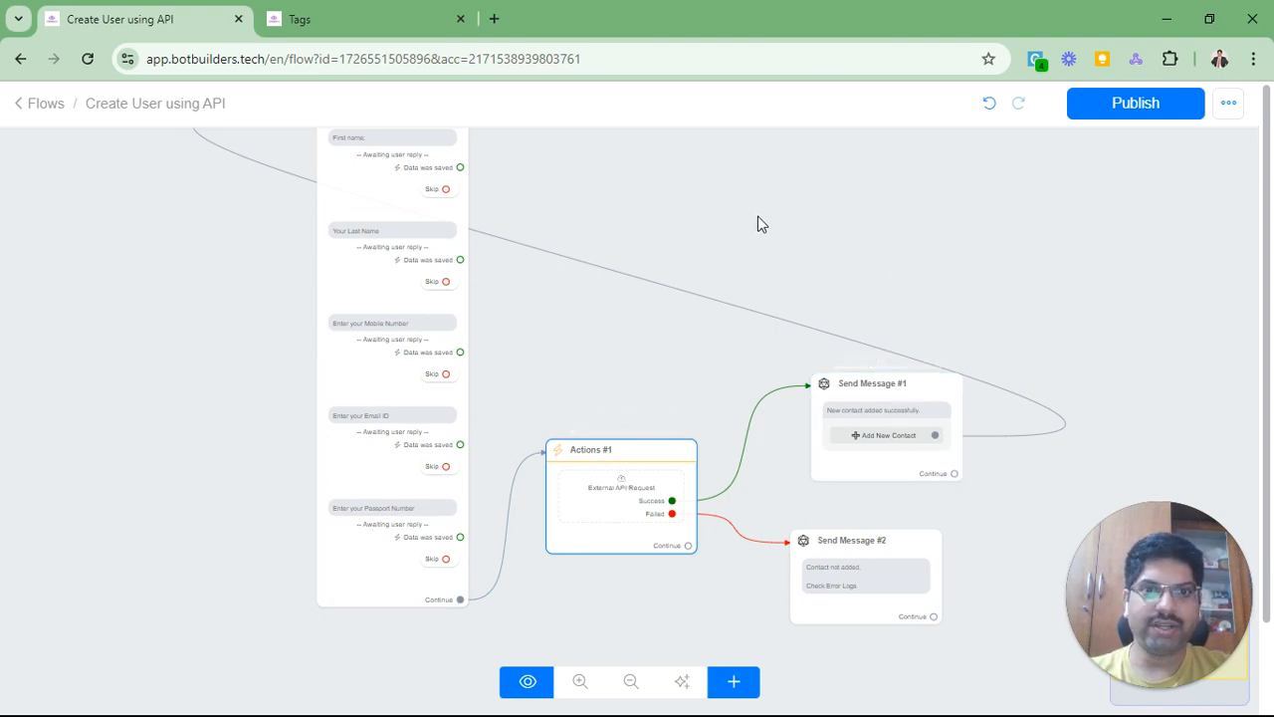
Step: Open the Send Message step and bring up the Passport Number question's settings
{"action": "left_click_drag", "start_coordinate": [759, 225], "coordinate": [810, 321]}
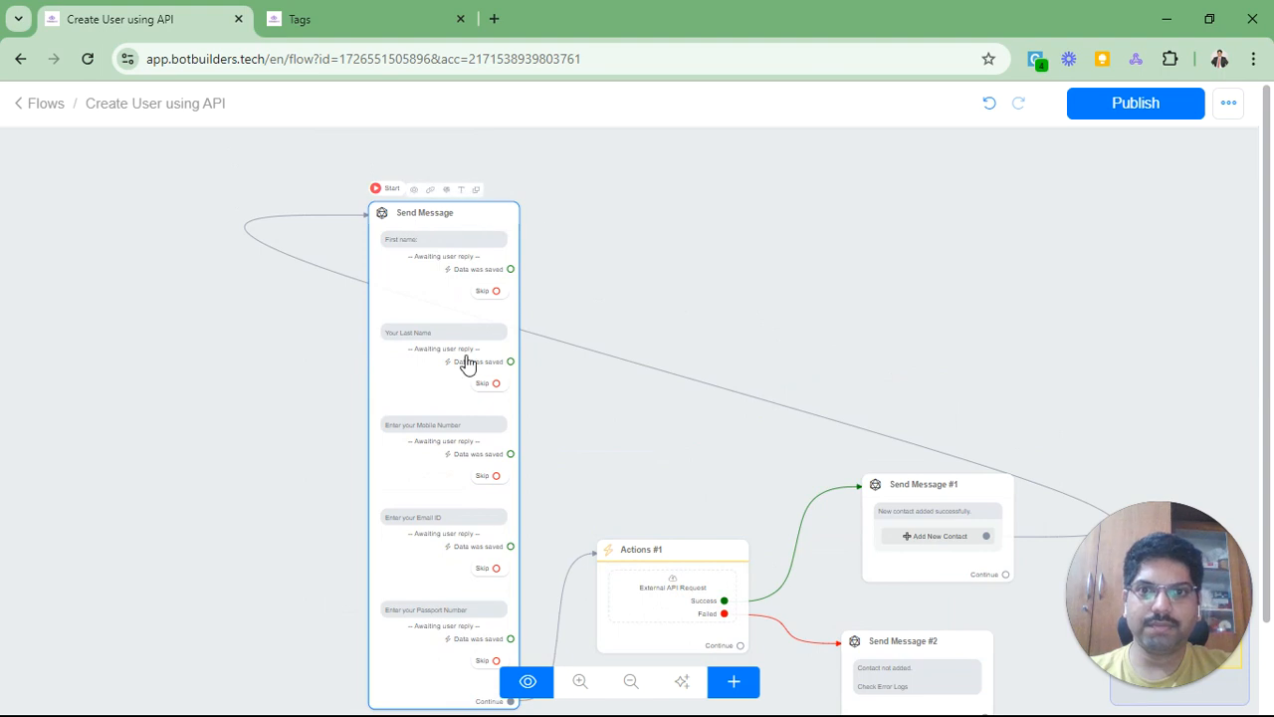
{"action": "left_click_drag", "start_coordinate": [730, 289], "coordinate": [711, 210]}
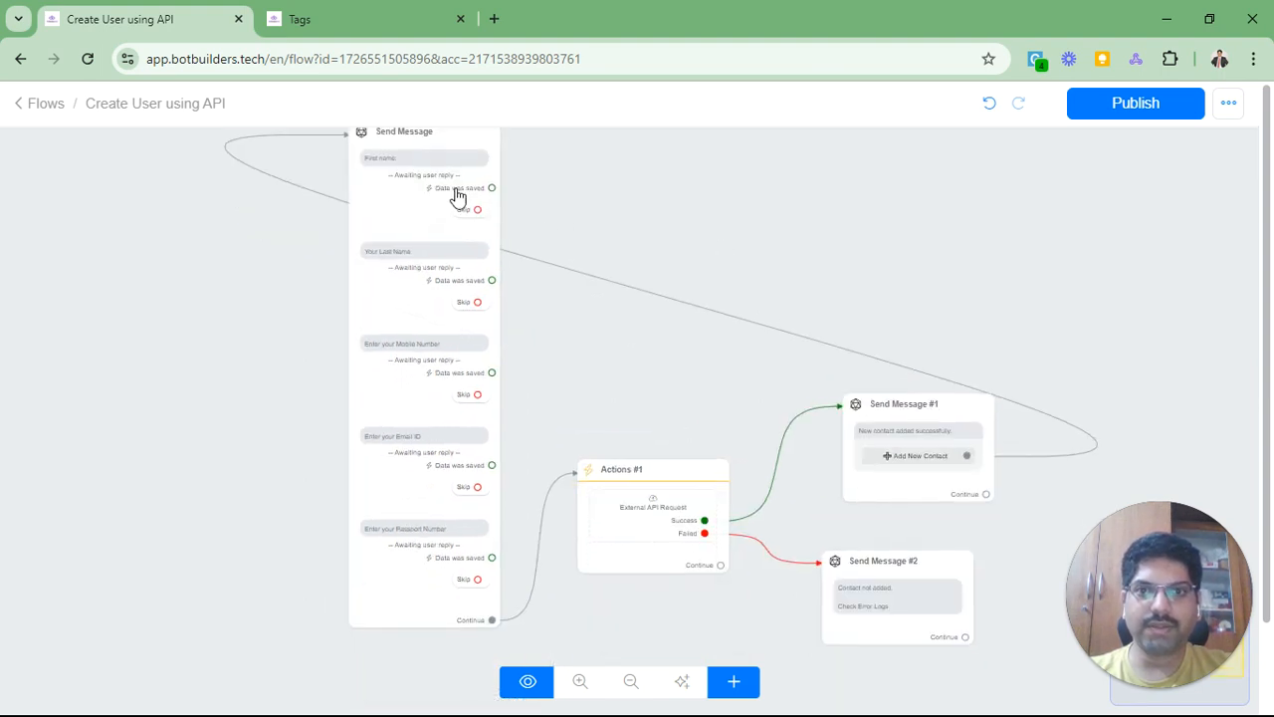
{"action": "left_click", "coordinate": [435, 284]}
{"action": "scroll", "coordinate": [167, 327], "scroll_direction": "down", "scroll_amount": 5}
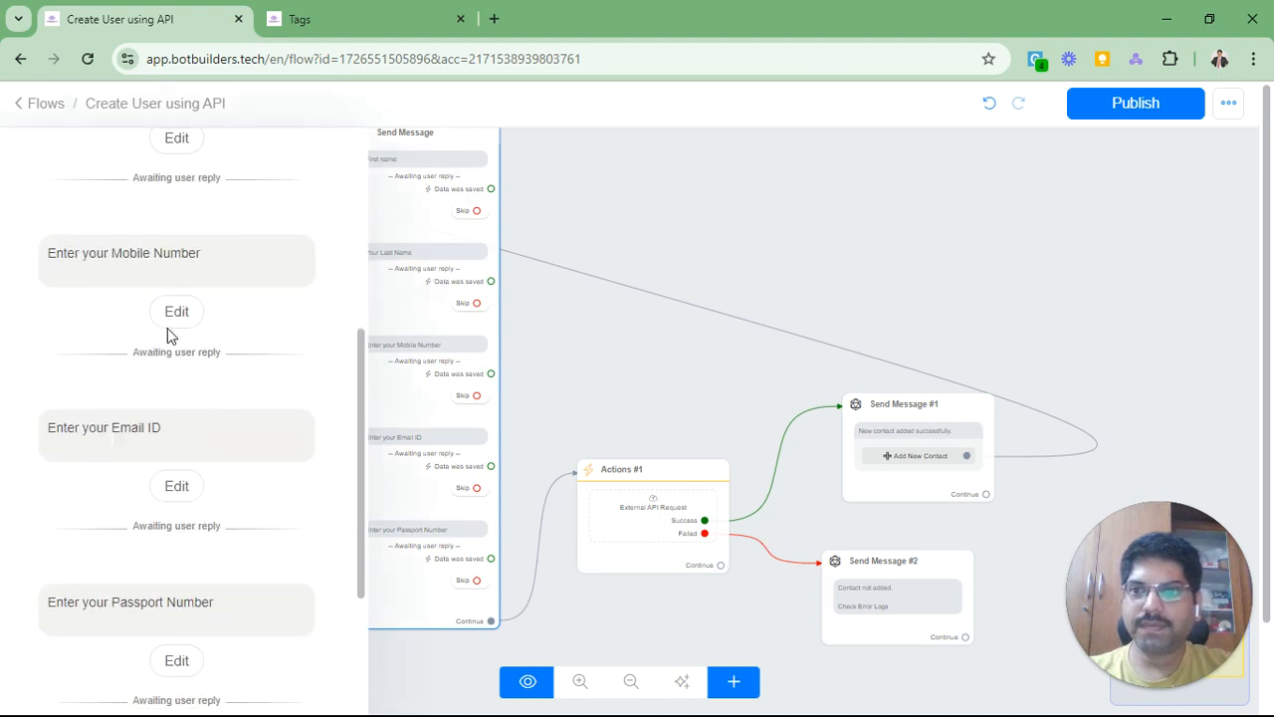
{"action": "scroll", "coordinate": [169, 329], "scroll_direction": "up", "scroll_amount": 6}
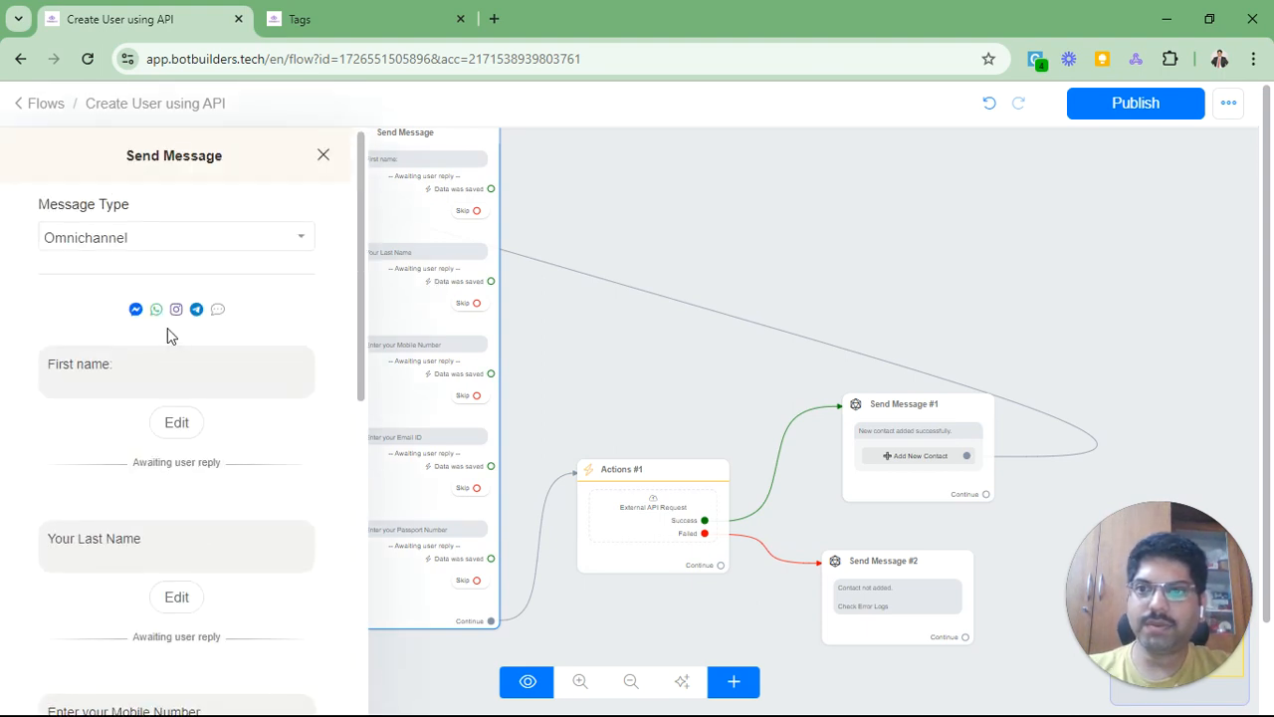
{"action": "scroll", "coordinate": [167, 334], "scroll_direction": "down", "scroll_amount": 5}
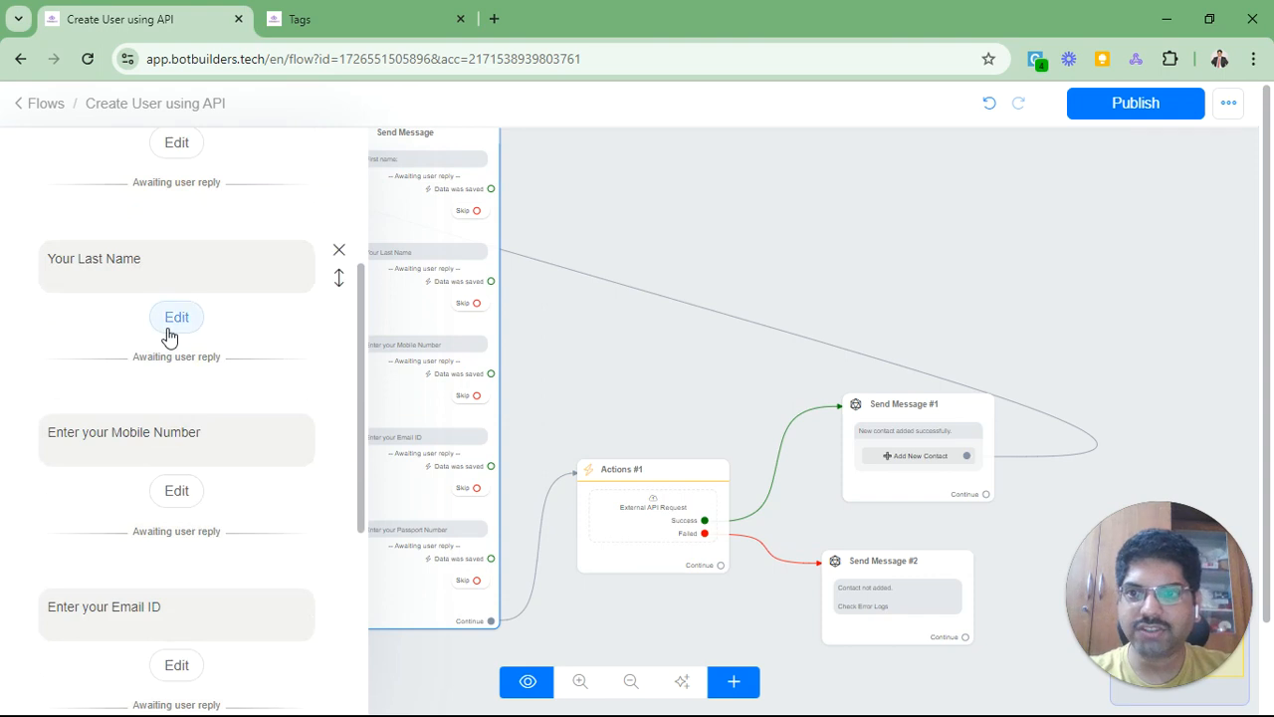
{"action": "scroll", "coordinate": [167, 334], "scroll_direction": "down", "scroll_amount": 2}
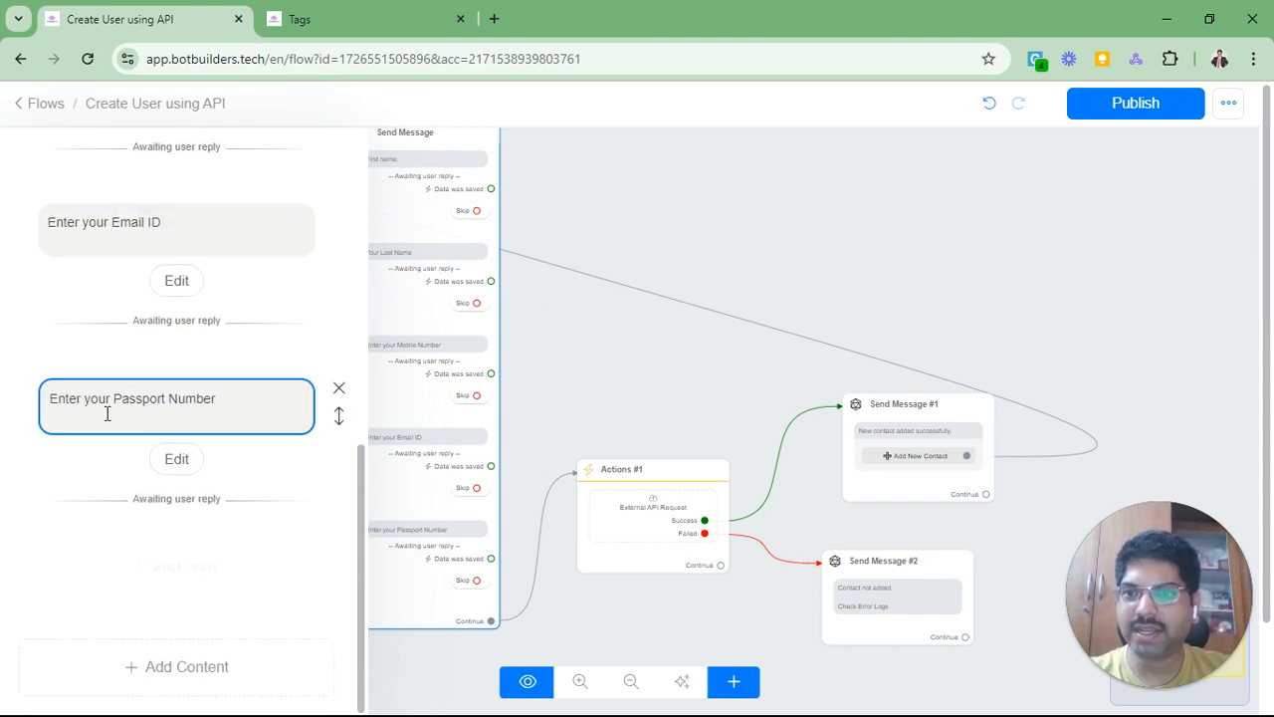
{"action": "left_click", "coordinate": [175, 460]}
Step: Confirm the passport and email questions save to aet_passport_number and aet_email
{"action": "triple_click", "coordinate": [597, 135]}
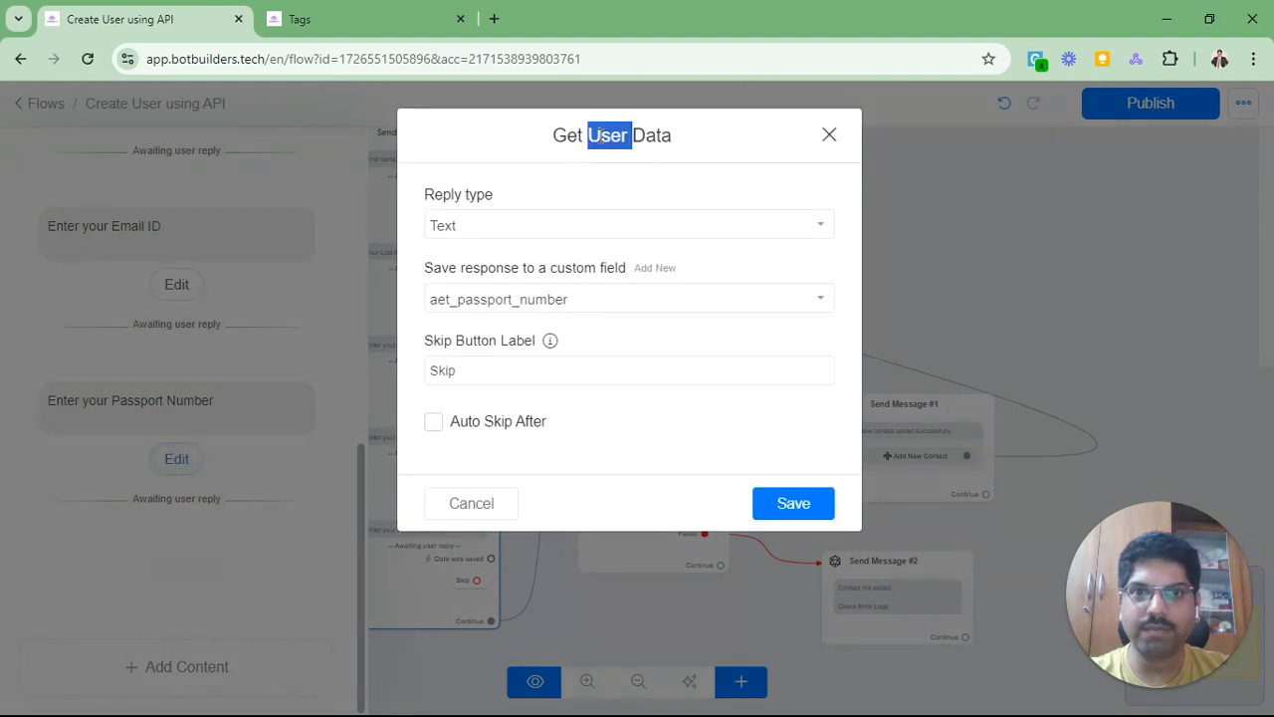
{"action": "left_click", "coordinate": [484, 505]}
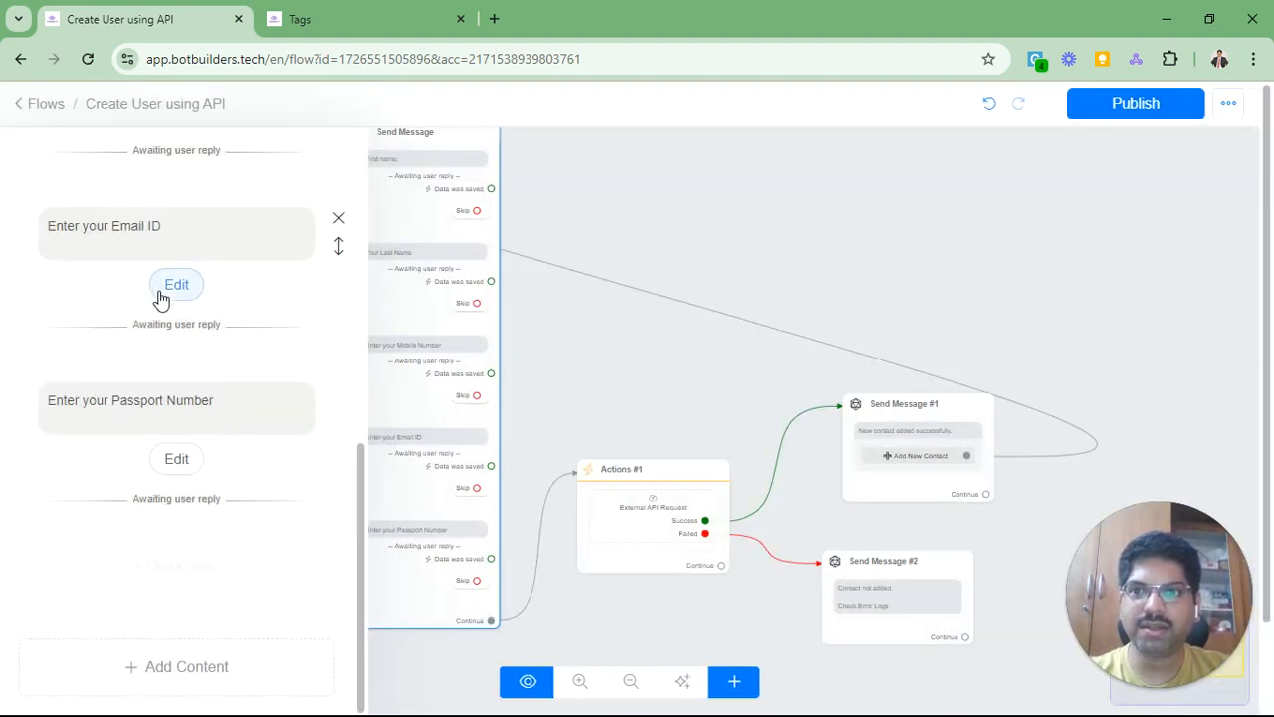
{"action": "left_click", "coordinate": [175, 285]}
{"action": "left_click", "coordinate": [482, 195]}
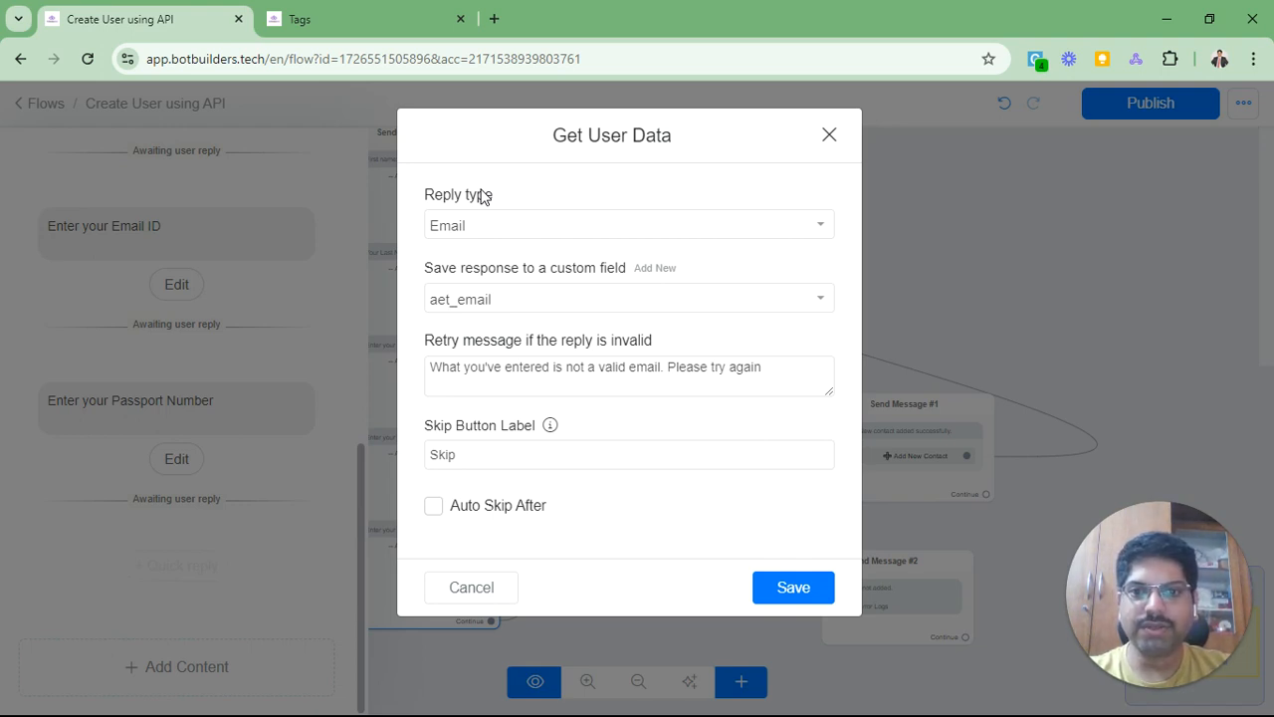
{"action": "left_click", "coordinate": [463, 595]}
Step: Confirm the mobile question saves to aet_phone, then open the Actions #1 step
{"action": "scroll", "coordinate": [207, 463], "scroll_direction": "up", "scroll_amount": 3}
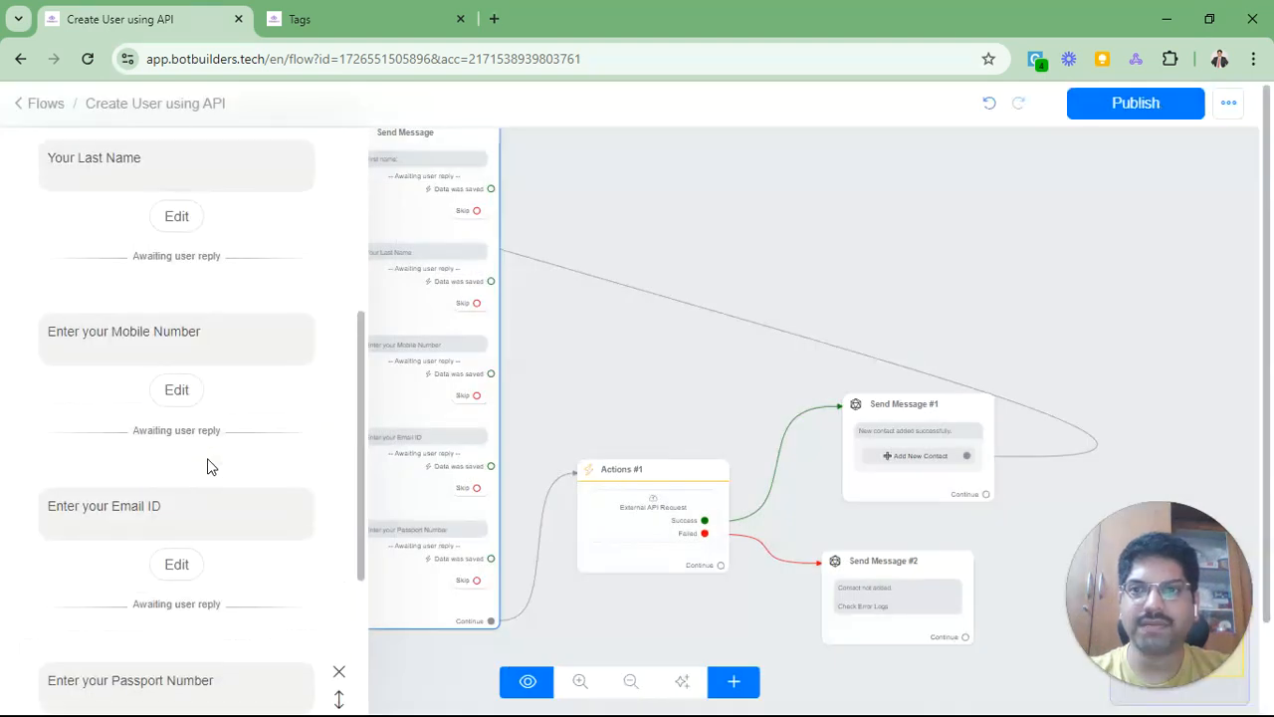
{"action": "left_click", "coordinate": [125, 333]}
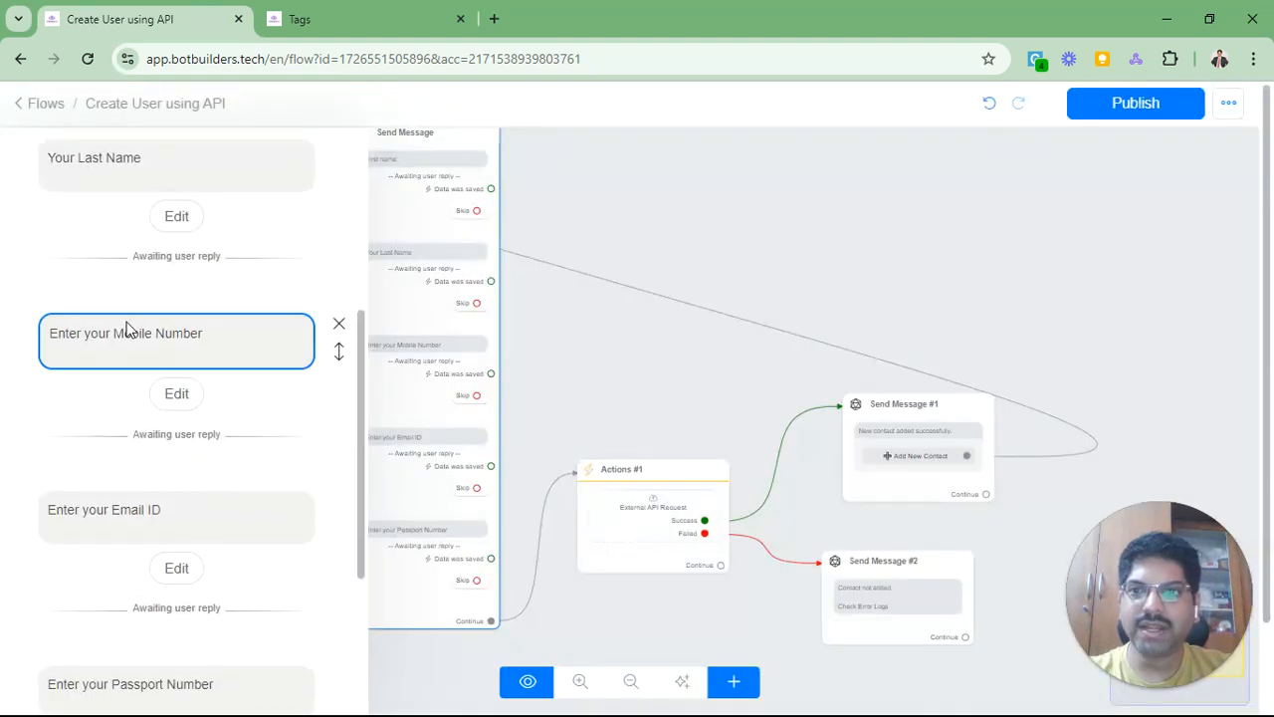
{"action": "left_click", "coordinate": [176, 390]}
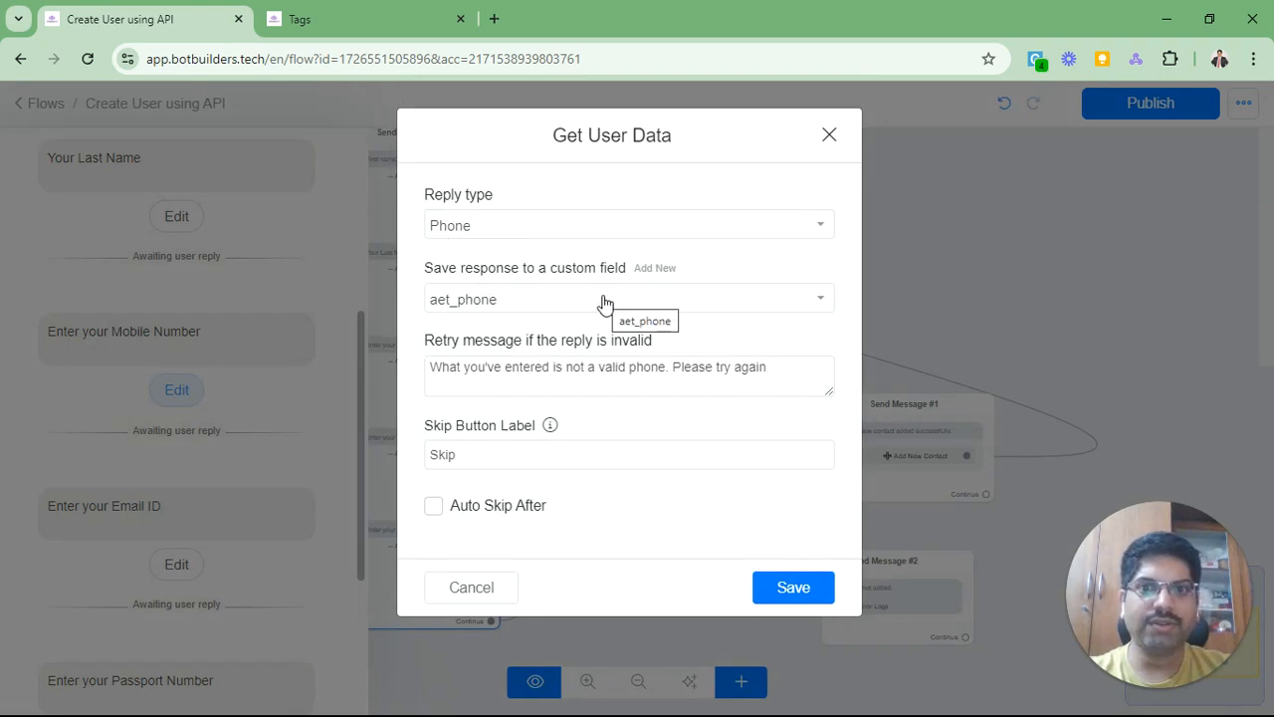
{"action": "left_click", "coordinate": [470, 587]}
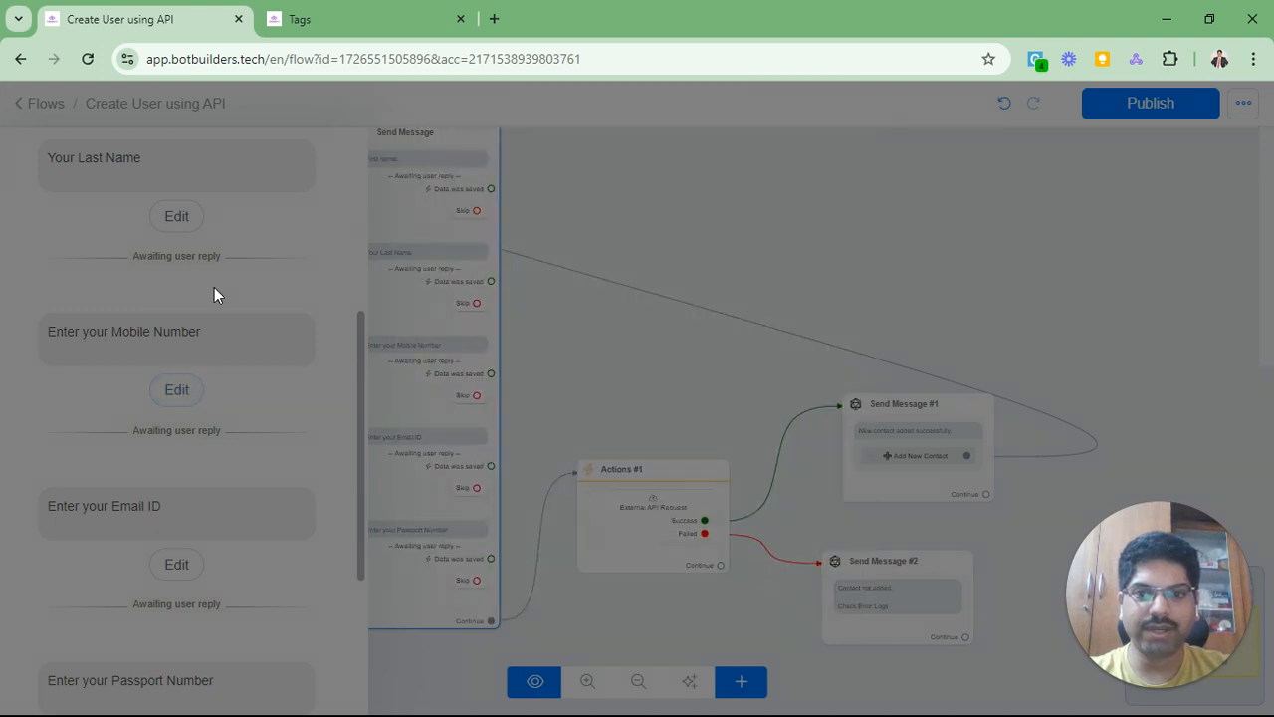
{"action": "left_click", "coordinate": [631, 510]}
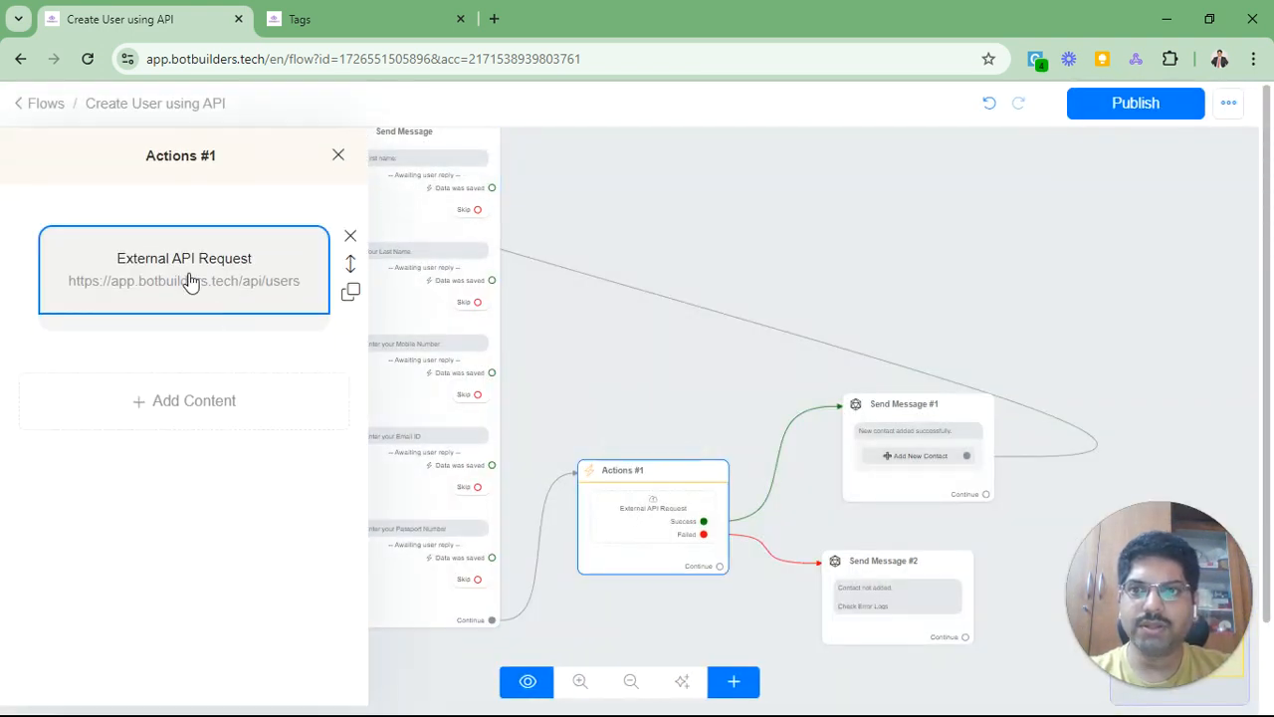
Step: Open the Swagger Authorize dialog for the X-ACCESS-TOKEN API key
{"action": "left_click", "coordinate": [188, 280]}
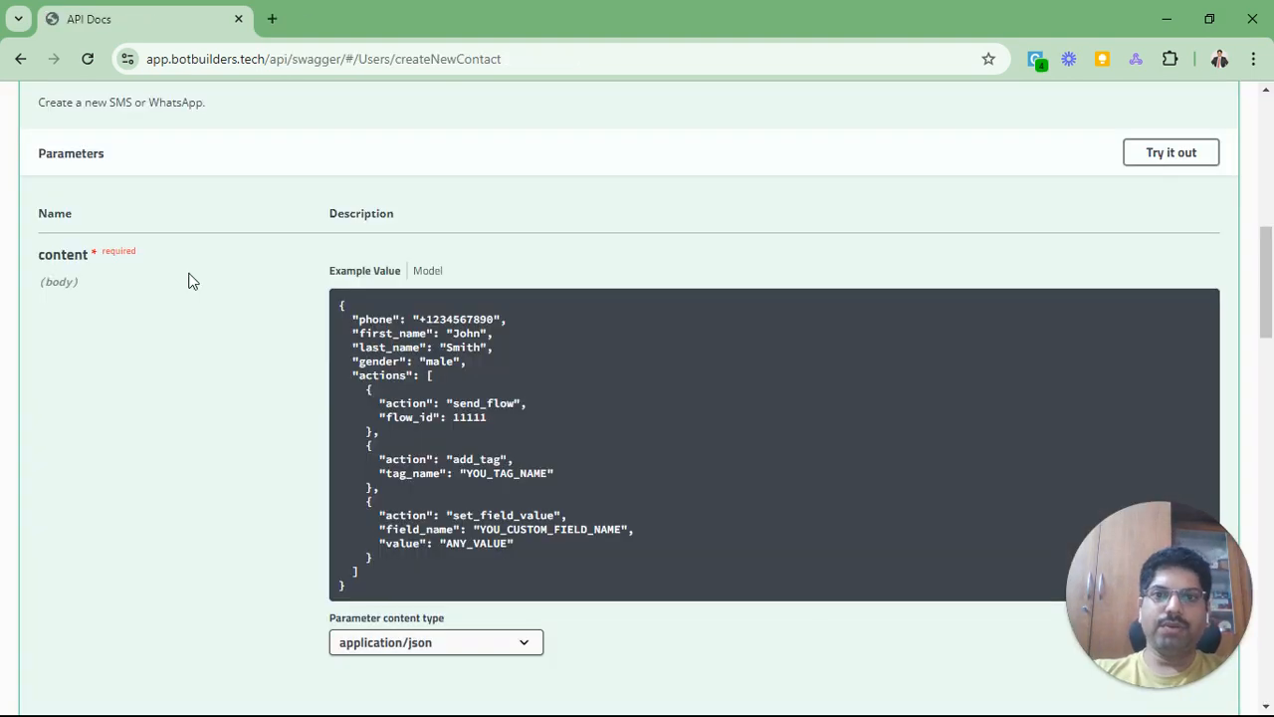
{"action": "scroll", "coordinate": [194, 338], "scroll_direction": "up", "scroll_amount": 3}
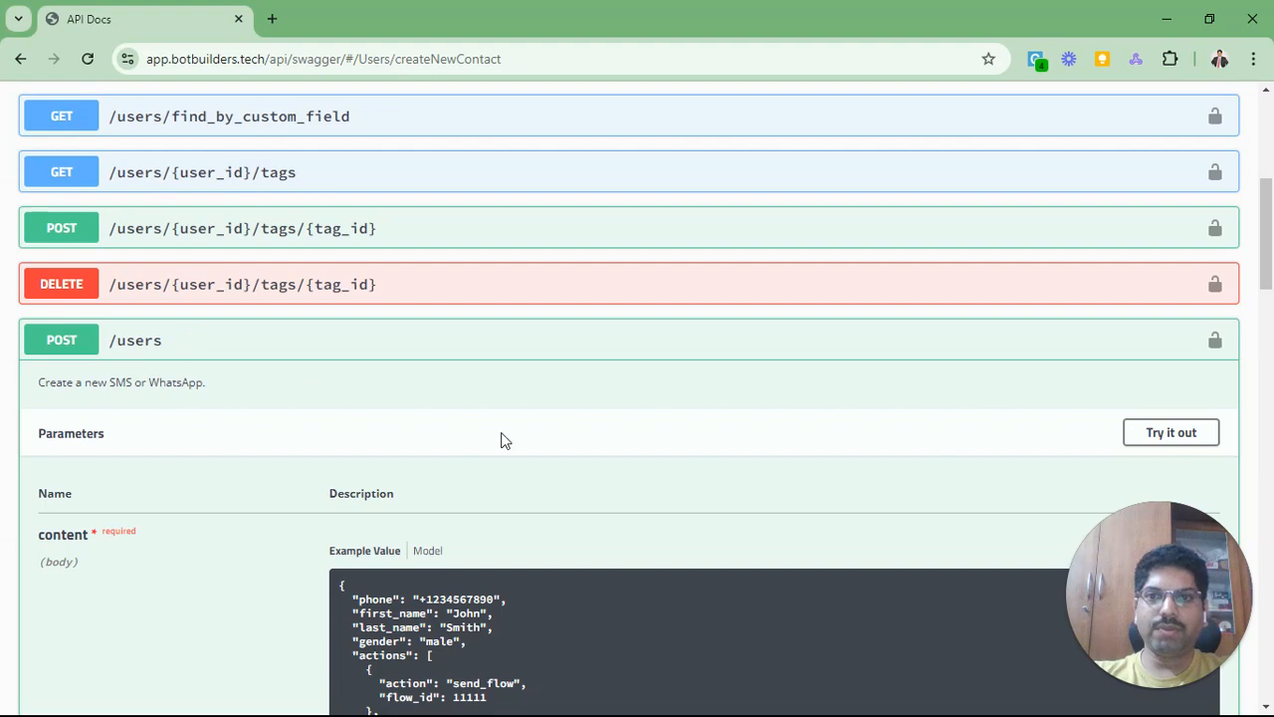
{"action": "scroll", "coordinate": [766, 435], "scroll_direction": "up", "scroll_amount": 5}
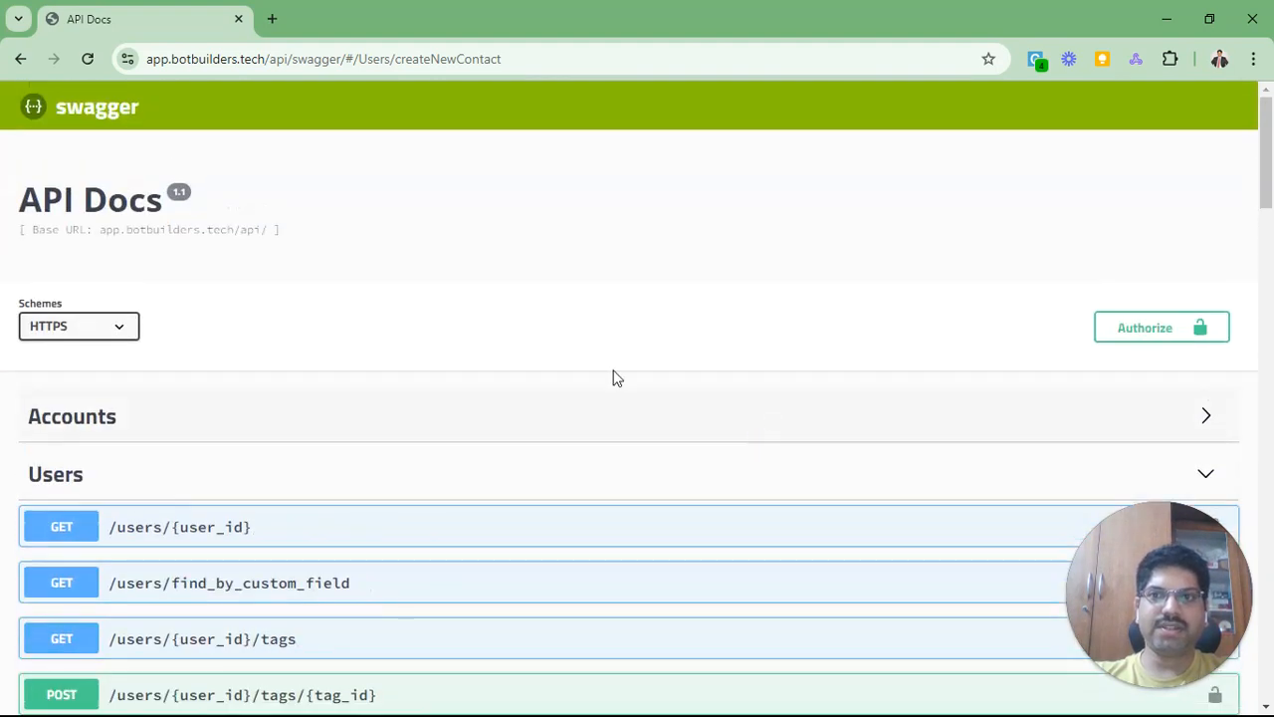
{"action": "scroll", "coordinate": [506, 244], "scroll_direction": "down", "scroll_amount": 1}
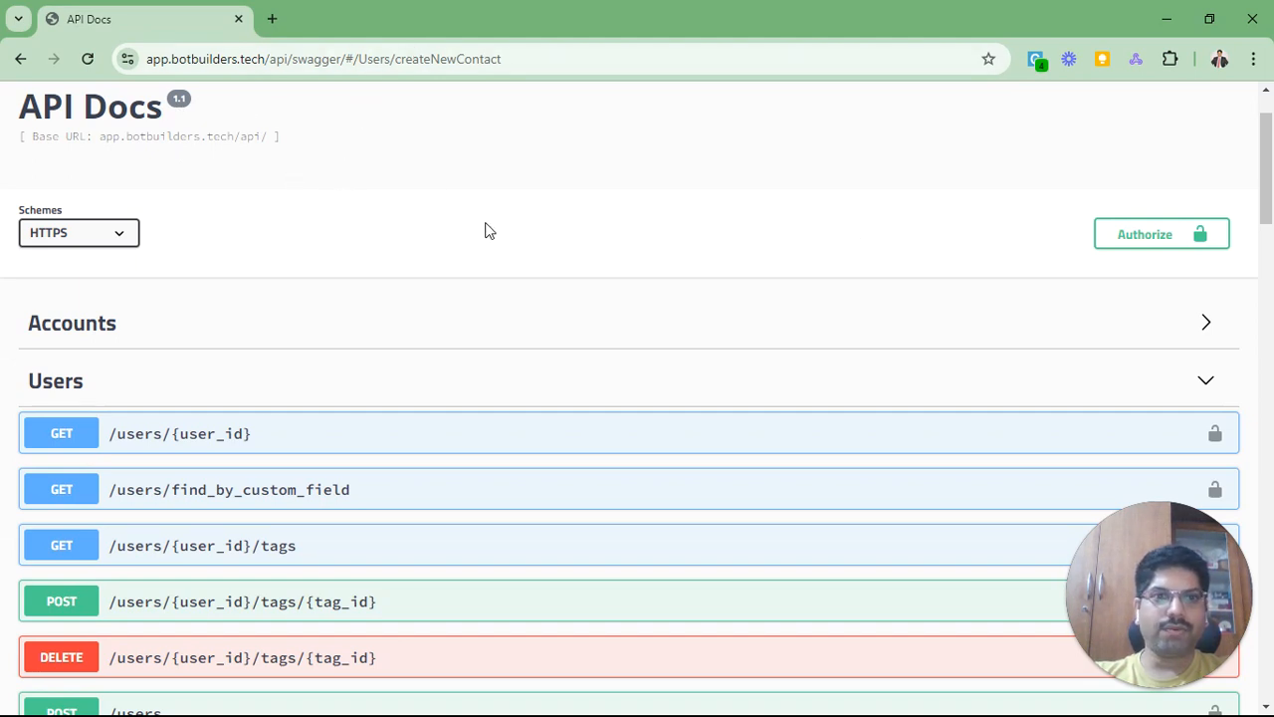
{"action": "left_click", "coordinate": [1145, 239]}
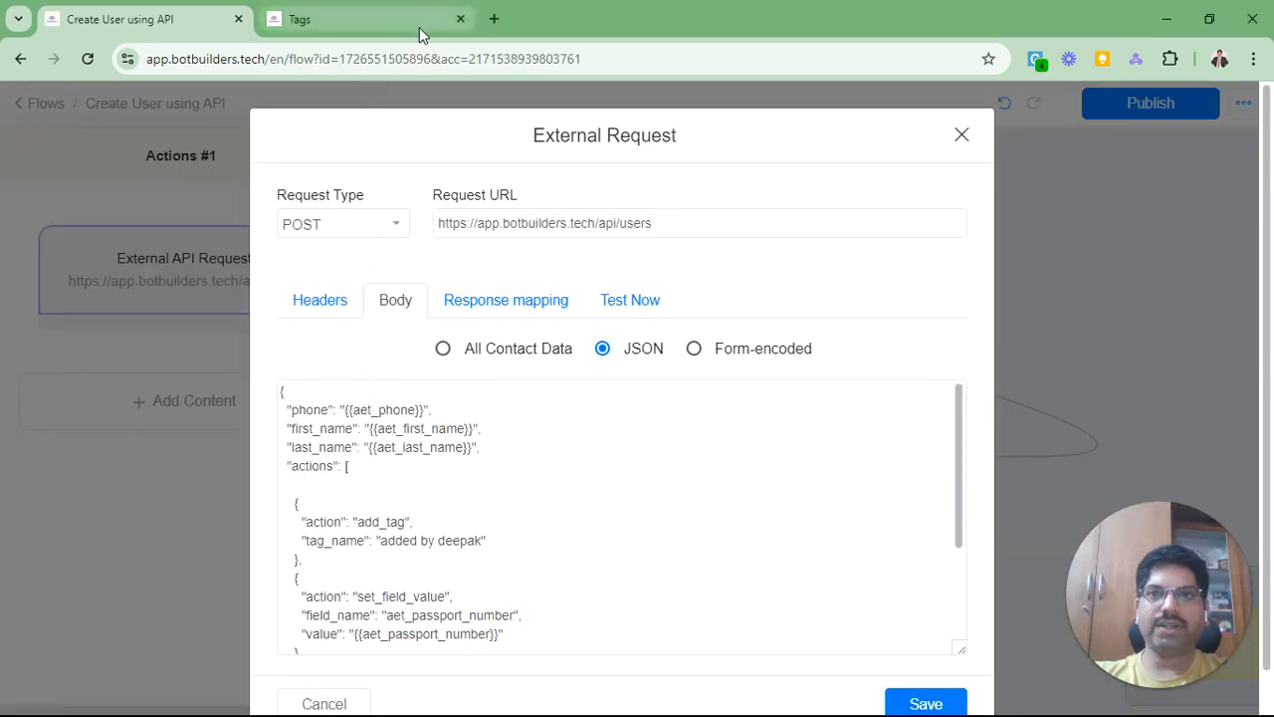
Step: Copy the BotBuilders API Access Token from the bot's Integrations settings
{"action": "left_click", "coordinate": [420, 28]}
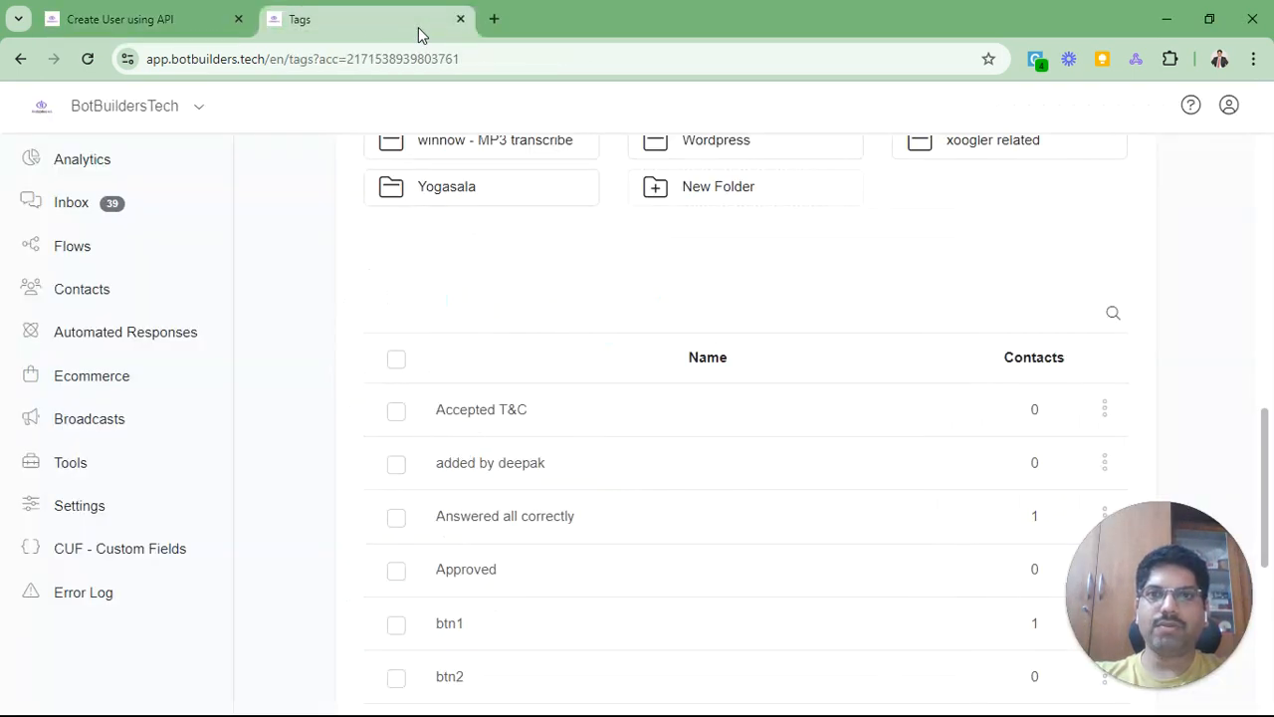
{"action": "left_click", "coordinate": [68, 507]}
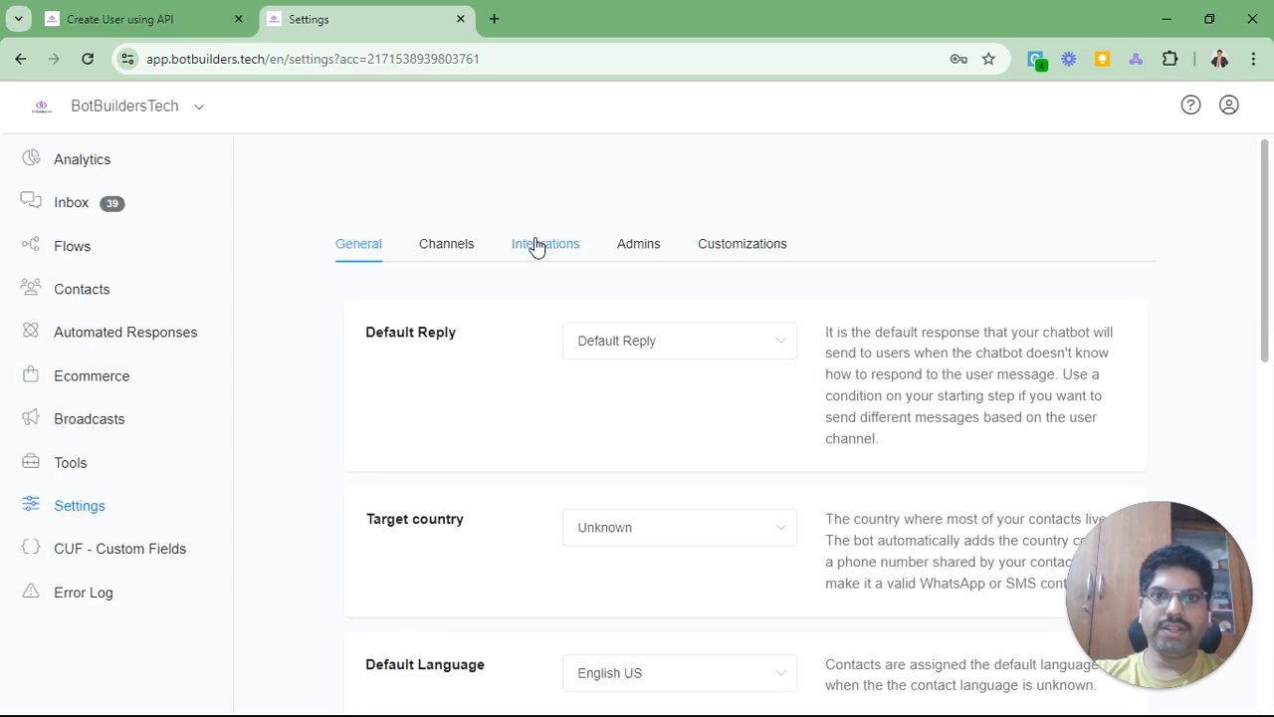
{"action": "left_click", "coordinate": [535, 247]}
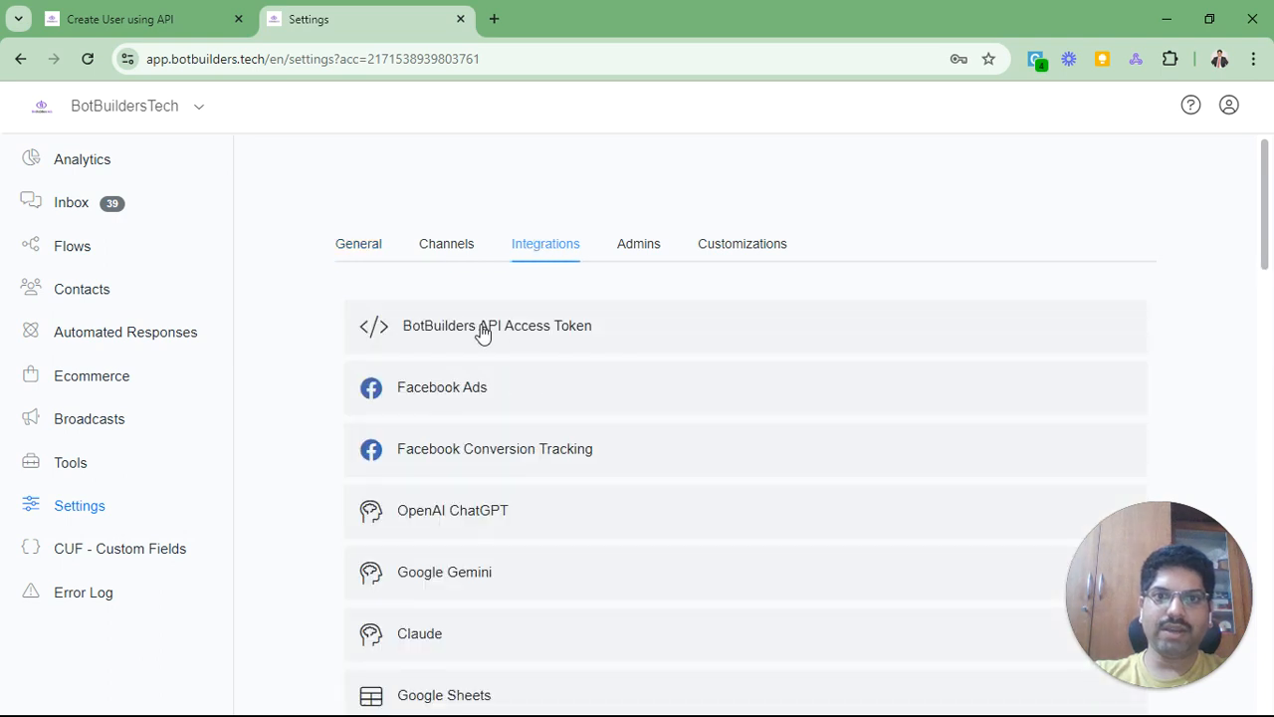
{"action": "left_click", "coordinate": [516, 333]}
{"action": "left_click", "coordinate": [660, 420]}
{"action": "key", "text": "ctrl+a"}
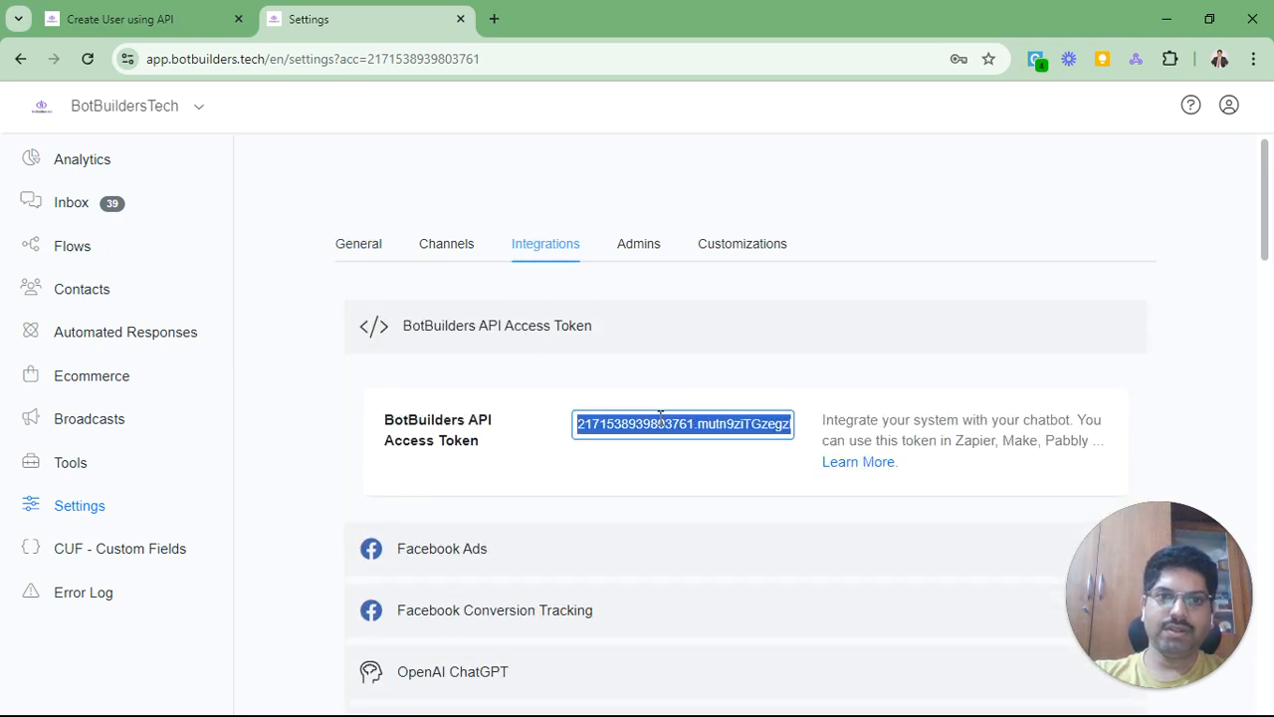
{"action": "left_click", "coordinate": [587, 316]}
Step: Paste the token as the X-ACCESS-TOKEN value, authorize, and close the dialog
{"action": "key", "text": "alt+Tab"}
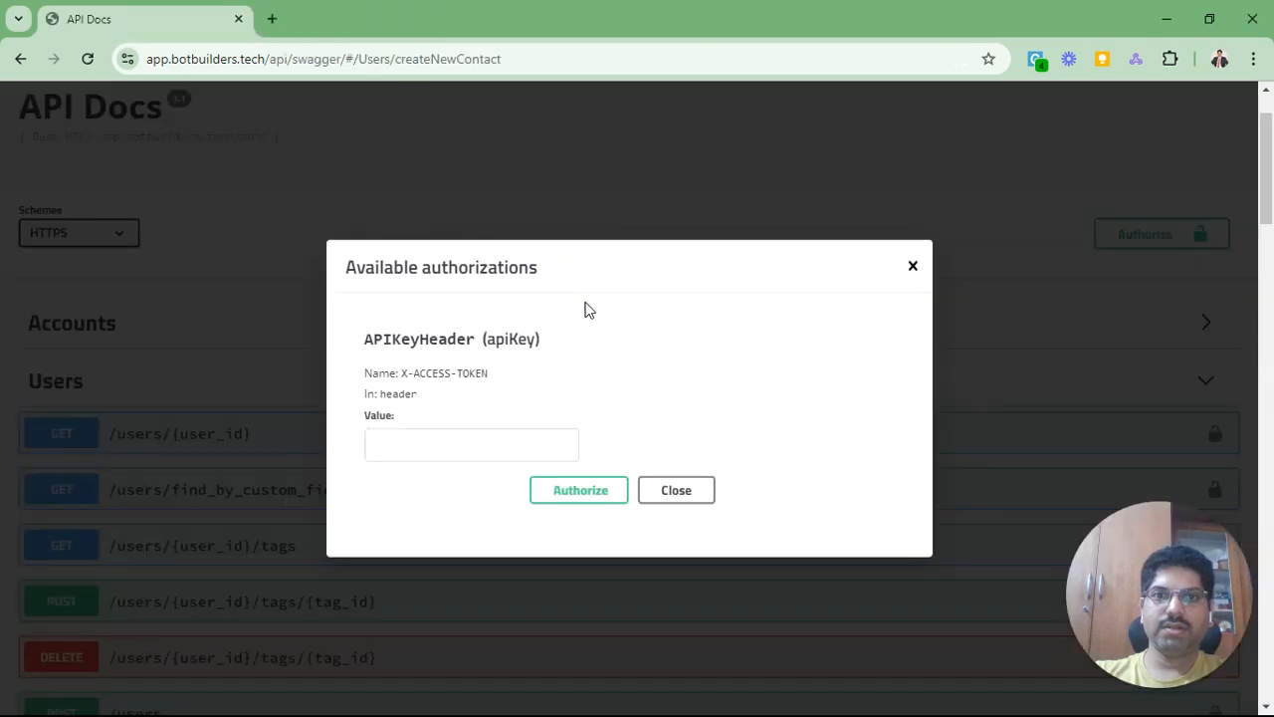
{"action": "left_click", "coordinate": [444, 438]}
{"action": "key", "text": "ctrl+v"}
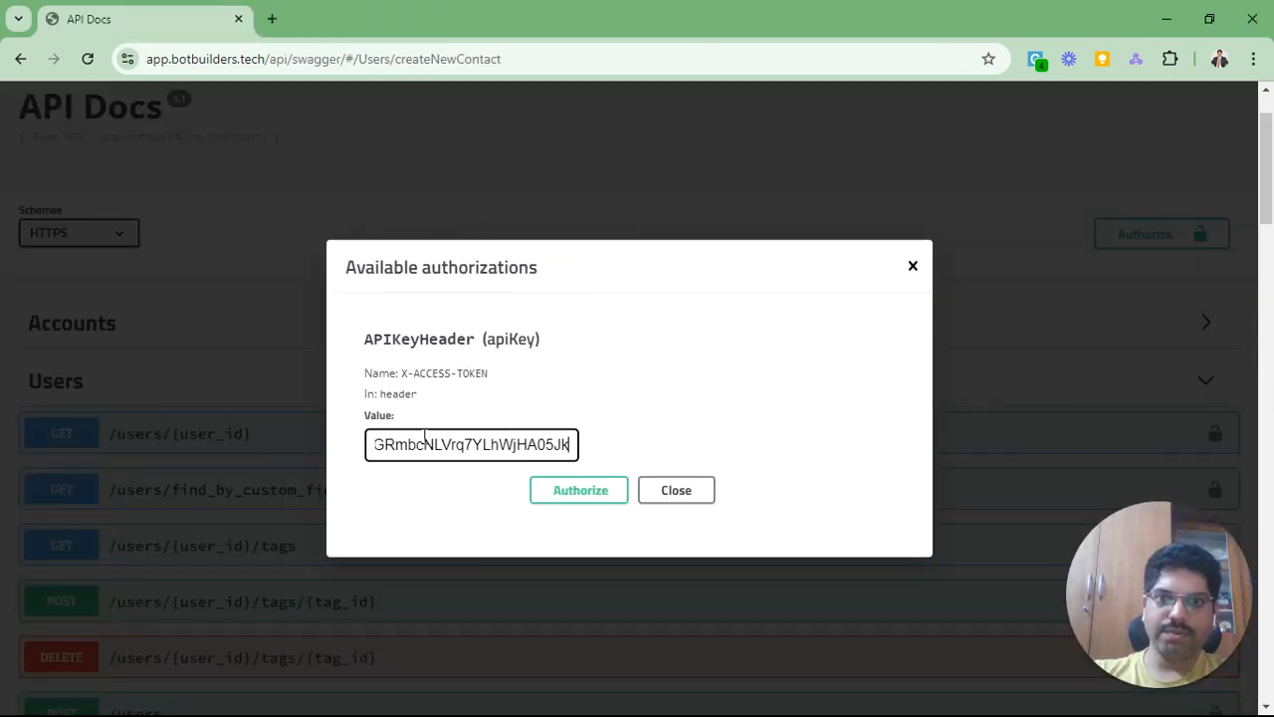
{"action": "left_click", "coordinate": [583, 490]}
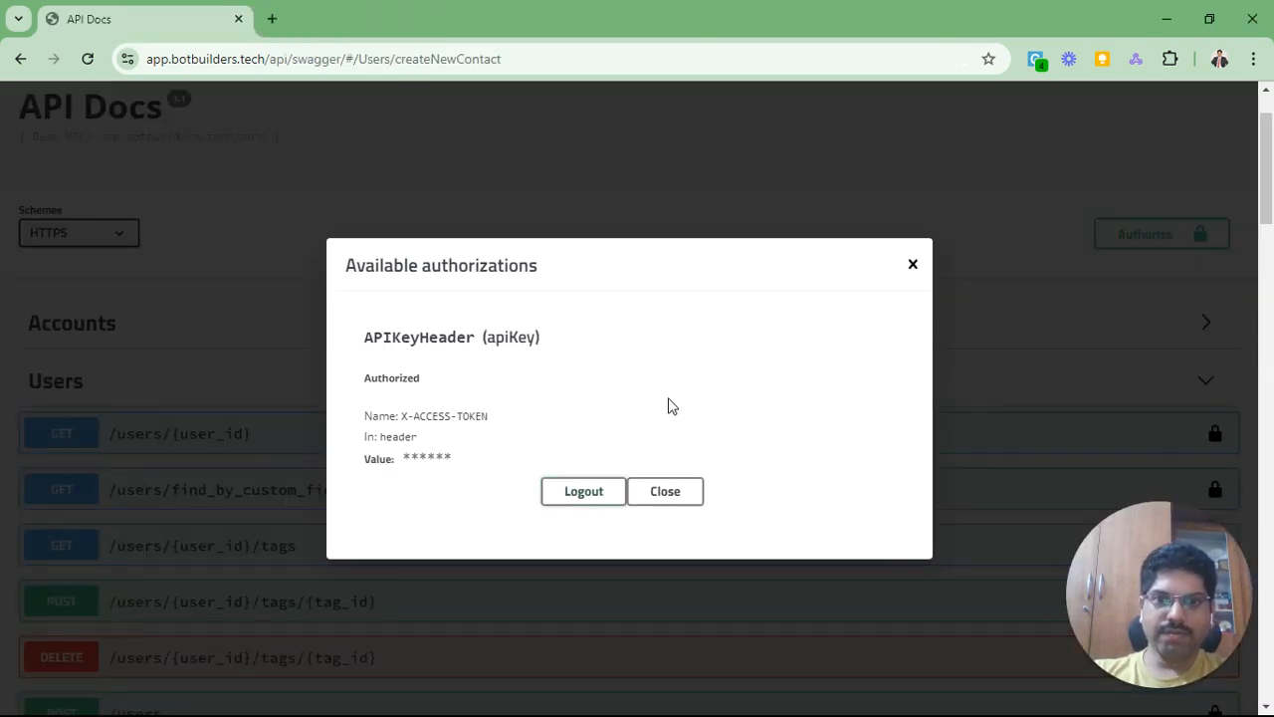
{"action": "left_click", "coordinate": [672, 490]}
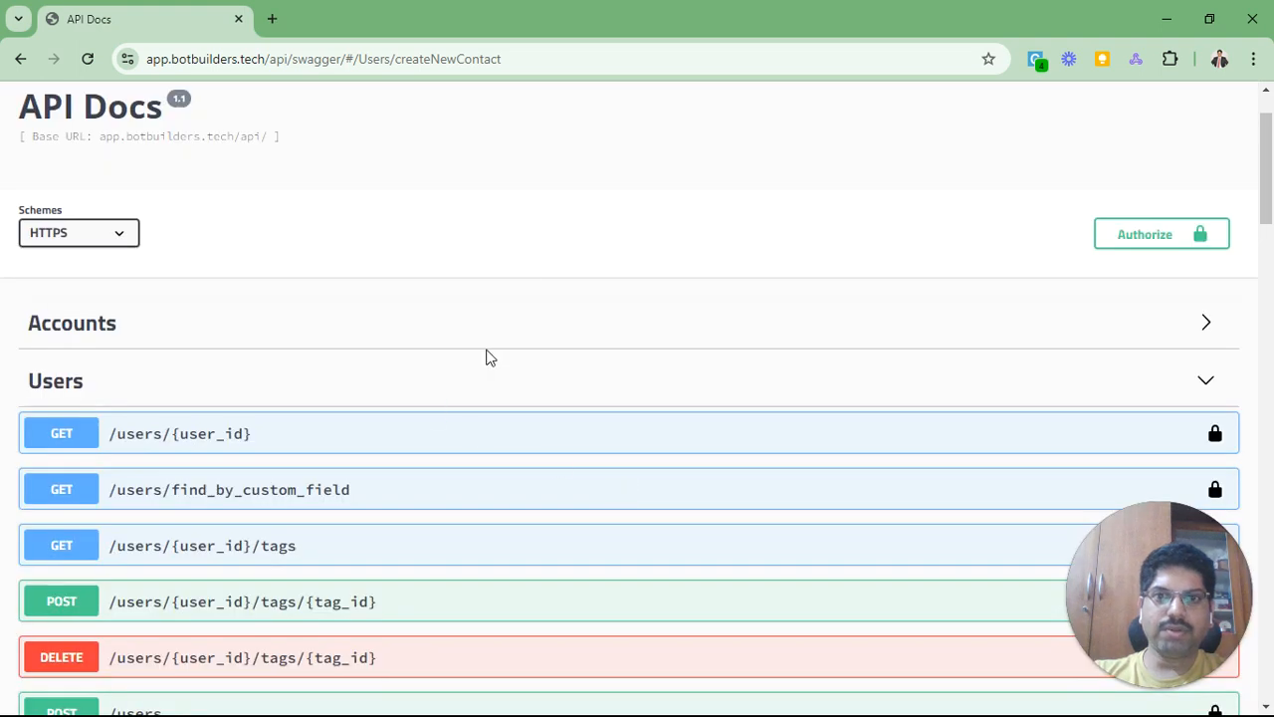
Step: Enable Try it out on POST /users to make its example body editable
{"action": "scroll", "coordinate": [308, 288], "scroll_direction": "up", "scroll_amount": 1}
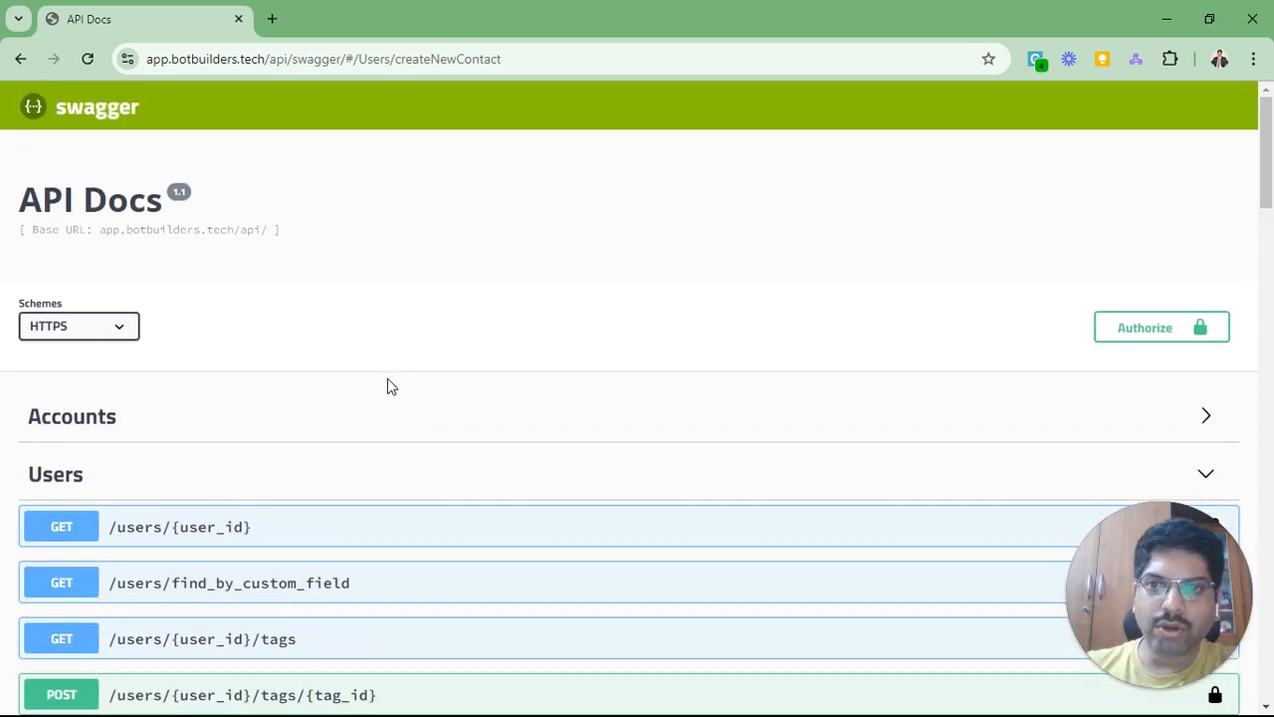
{"action": "scroll", "coordinate": [390, 383], "scroll_direction": "down", "scroll_amount": 5}
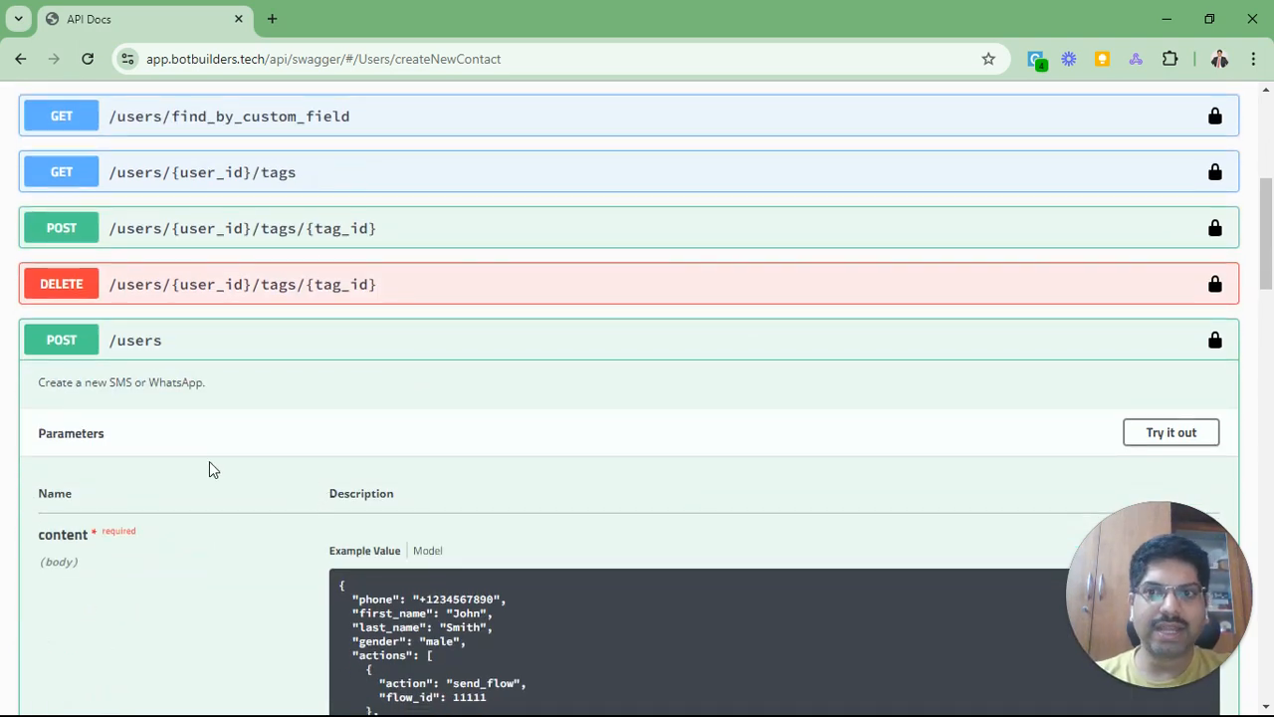
{"action": "scroll", "coordinate": [209, 469], "scroll_direction": "down", "scroll_amount": 3}
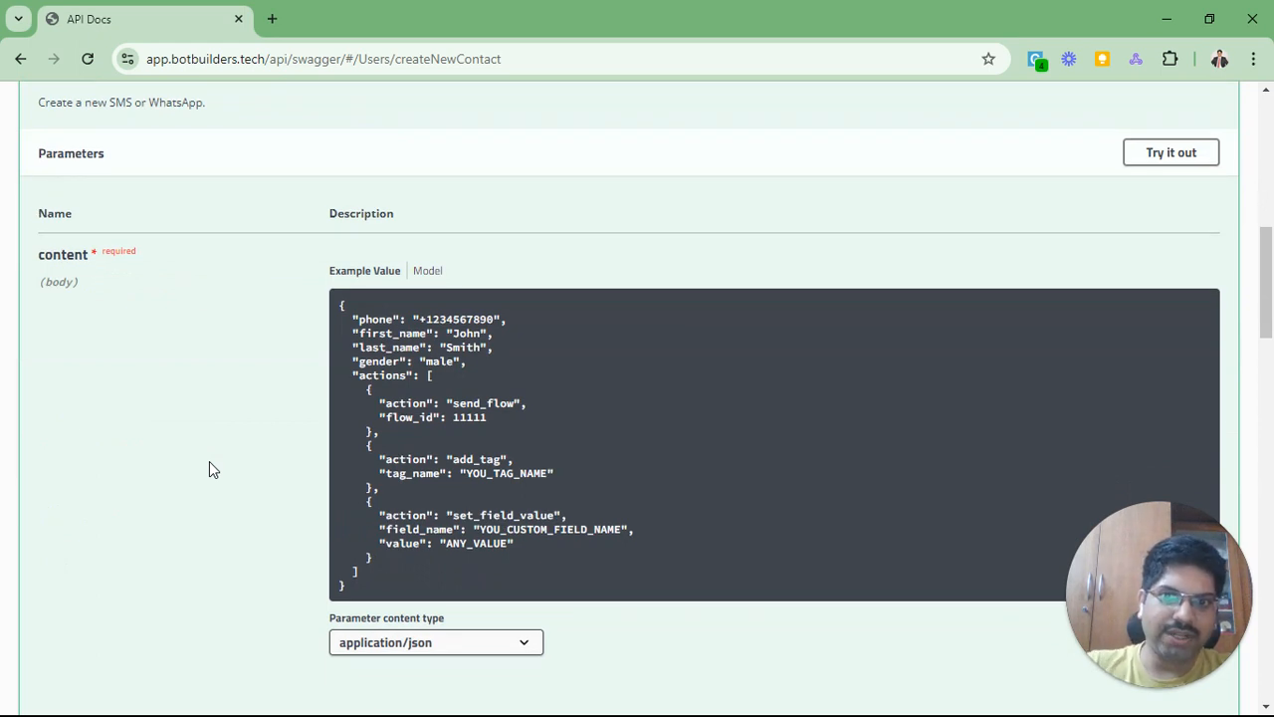
{"action": "scroll", "coordinate": [209, 462], "scroll_direction": "up", "scroll_amount": 1}
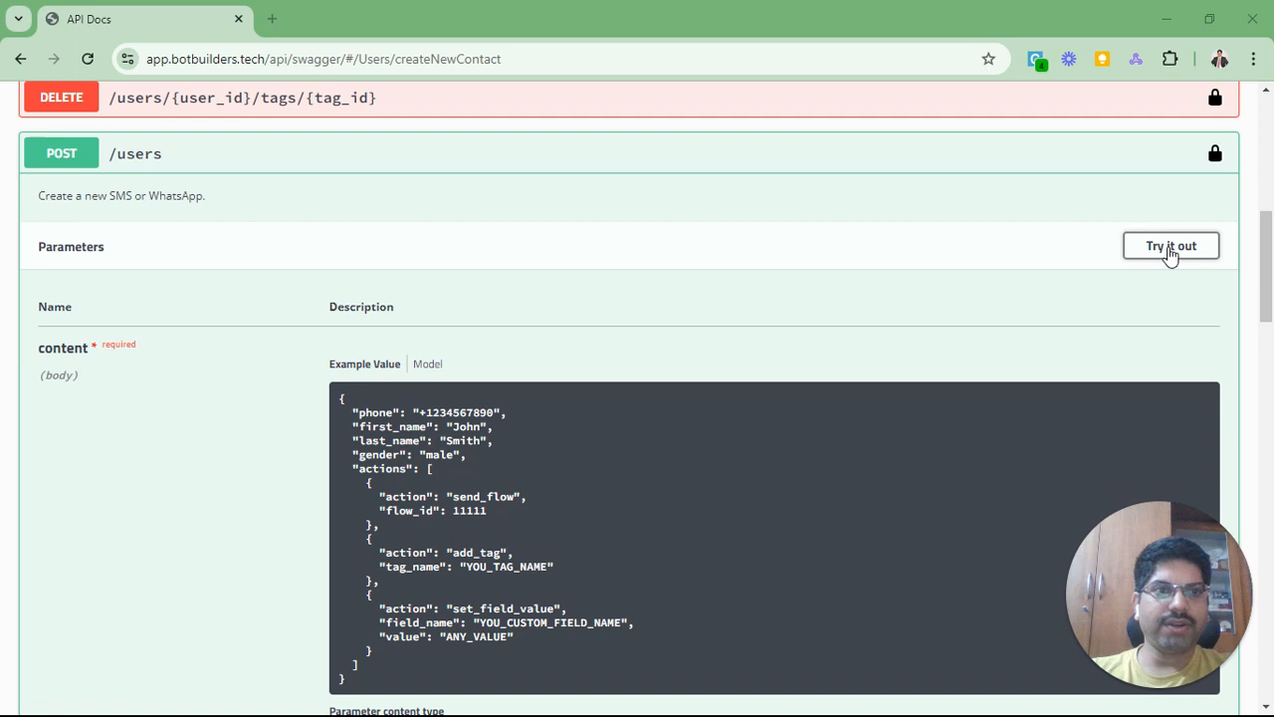
{"action": "left_click", "coordinate": [1169, 255]}
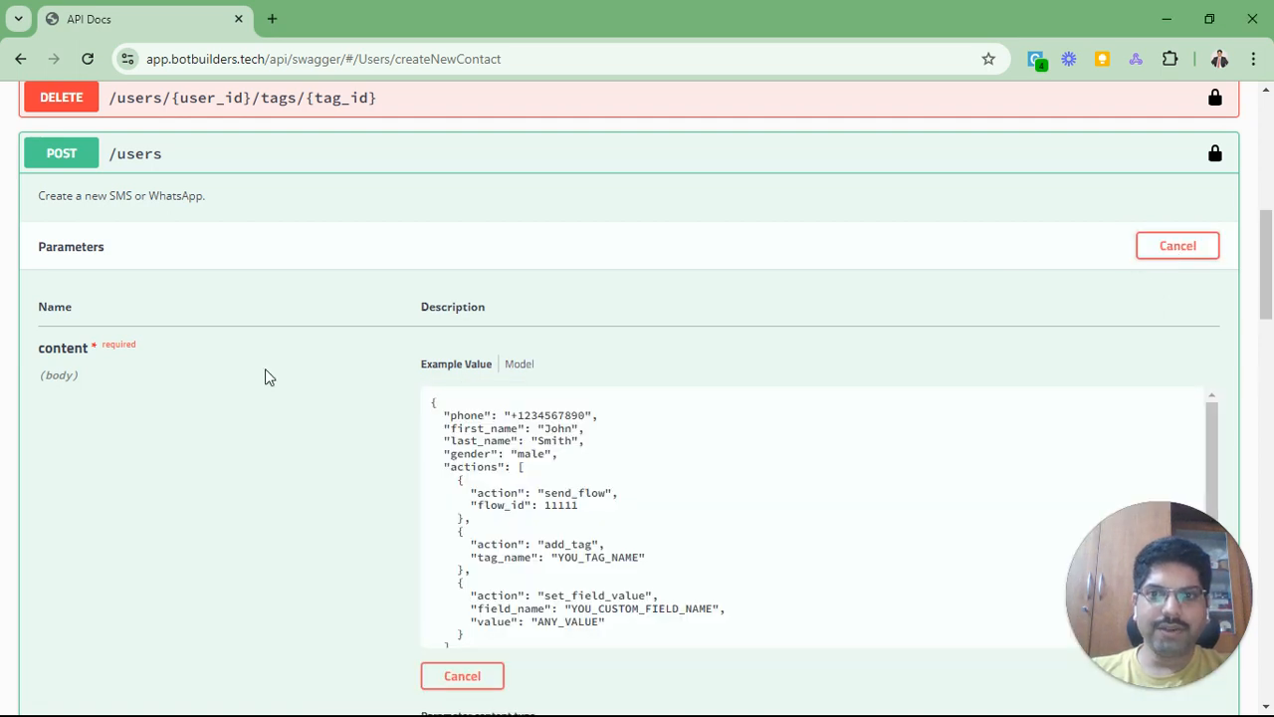
Step: Replace the sample phone value in the request body with a test phone number
{"action": "scroll", "coordinate": [258, 372], "scroll_direction": "down", "scroll_amount": 3}
{"action": "scroll", "coordinate": [365, 327], "scroll_direction": "up", "scroll_amount": 1}
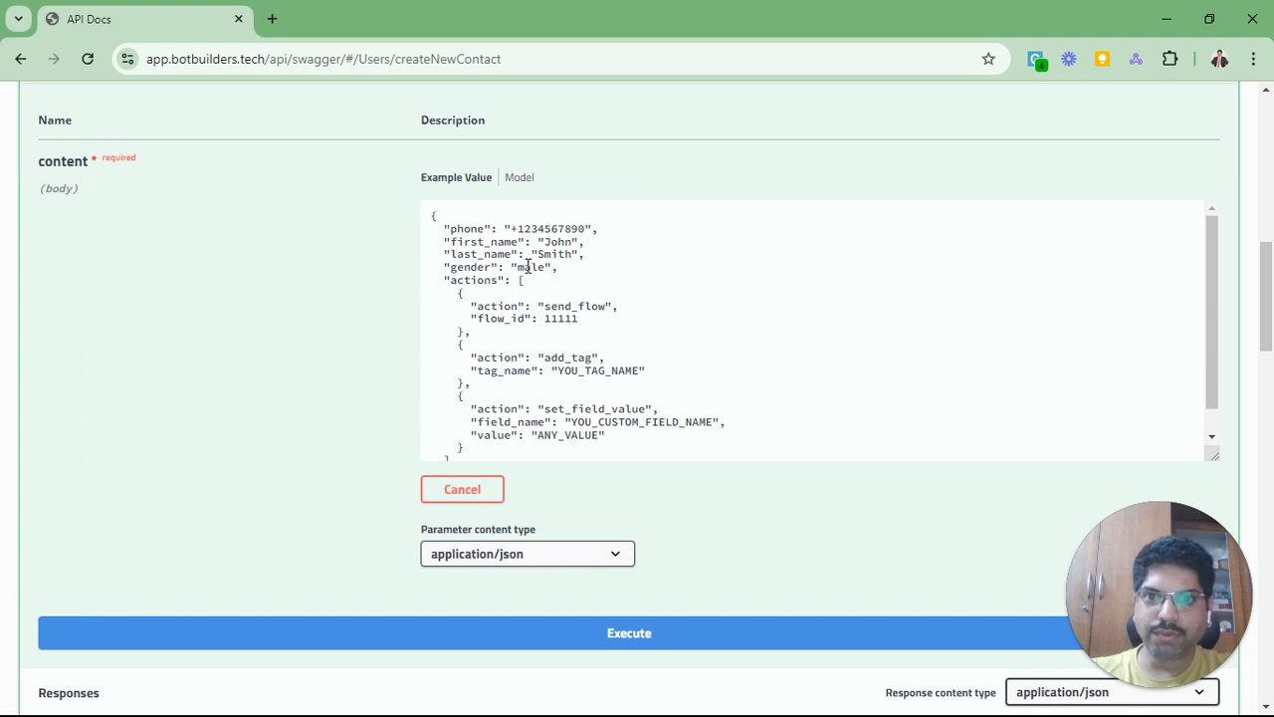
{"action": "left_click", "coordinate": [518, 229]}
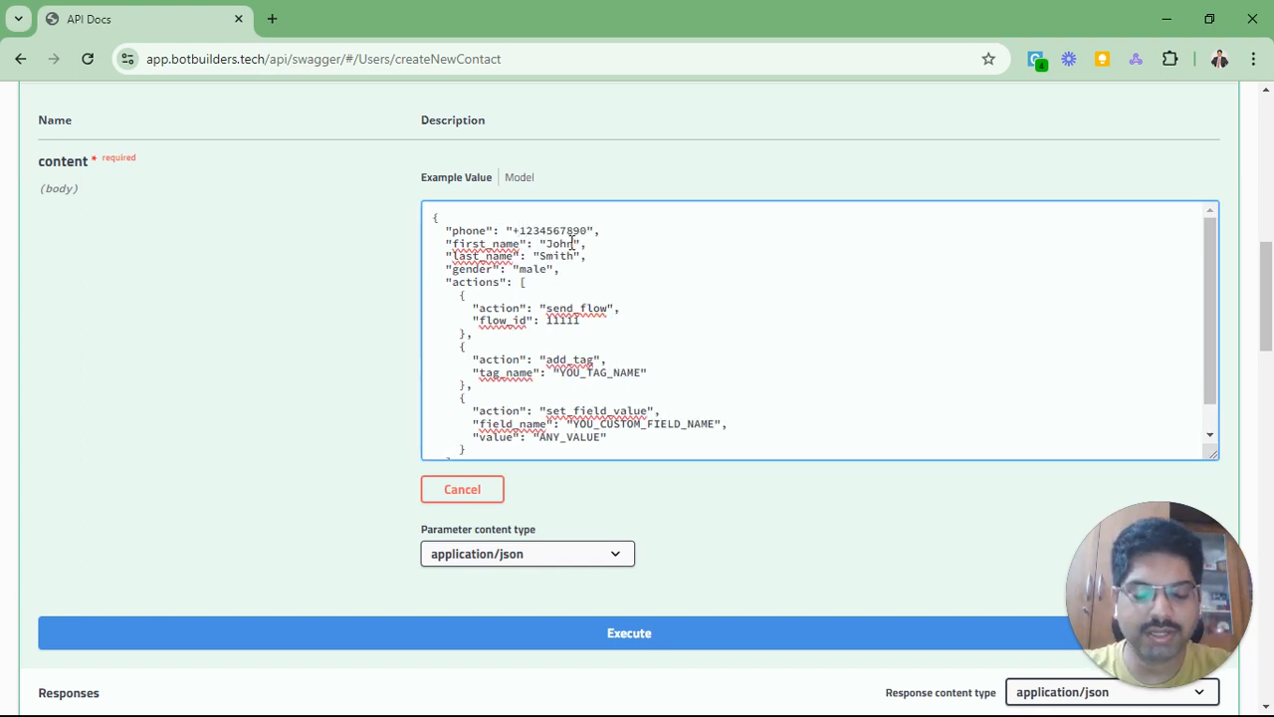
{"action": "key", "text": "shift+Right"}
{"action": "key", "text": "shift+Right"}
{"action": "key", "text": "shift+Right"}
{"action": "key", "text": "shift+Right"}
{"action": "key", "text": "shift+Right"}
{"action": "key", "text": "shift+Right"}
{"action": "key", "text": "shift+Right"}
{"action": "key", "text": "shift+Right"}
{"action": "key", "text": "shift+Right"}
{"action": "key", "text": "shift+Right"}
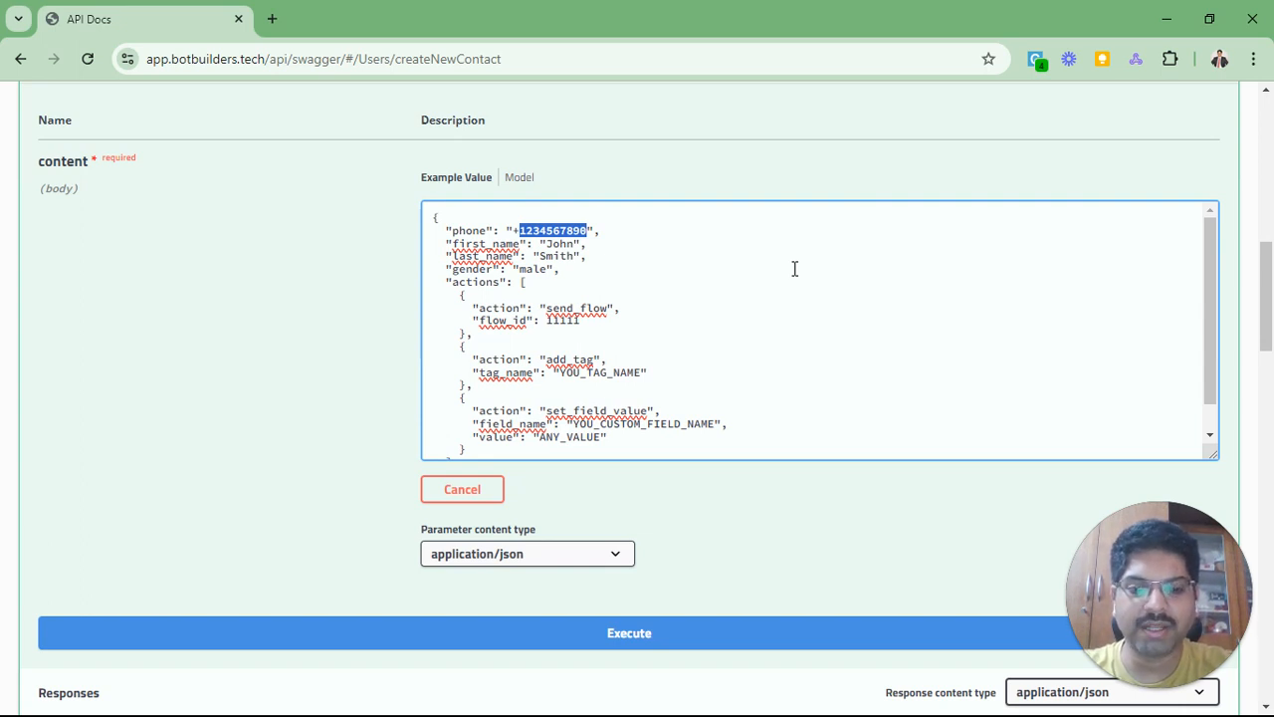
{"action": "type", "text": "91"}
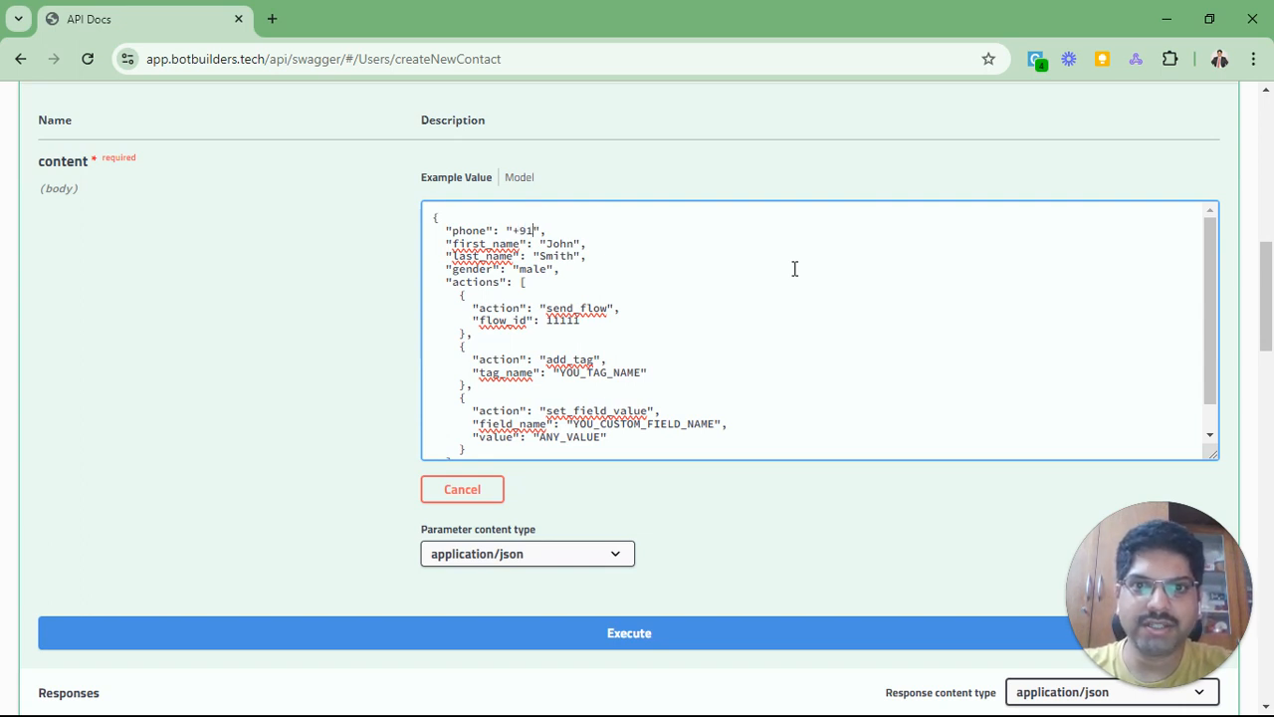
{"action": "type", "text": "1231231231"}
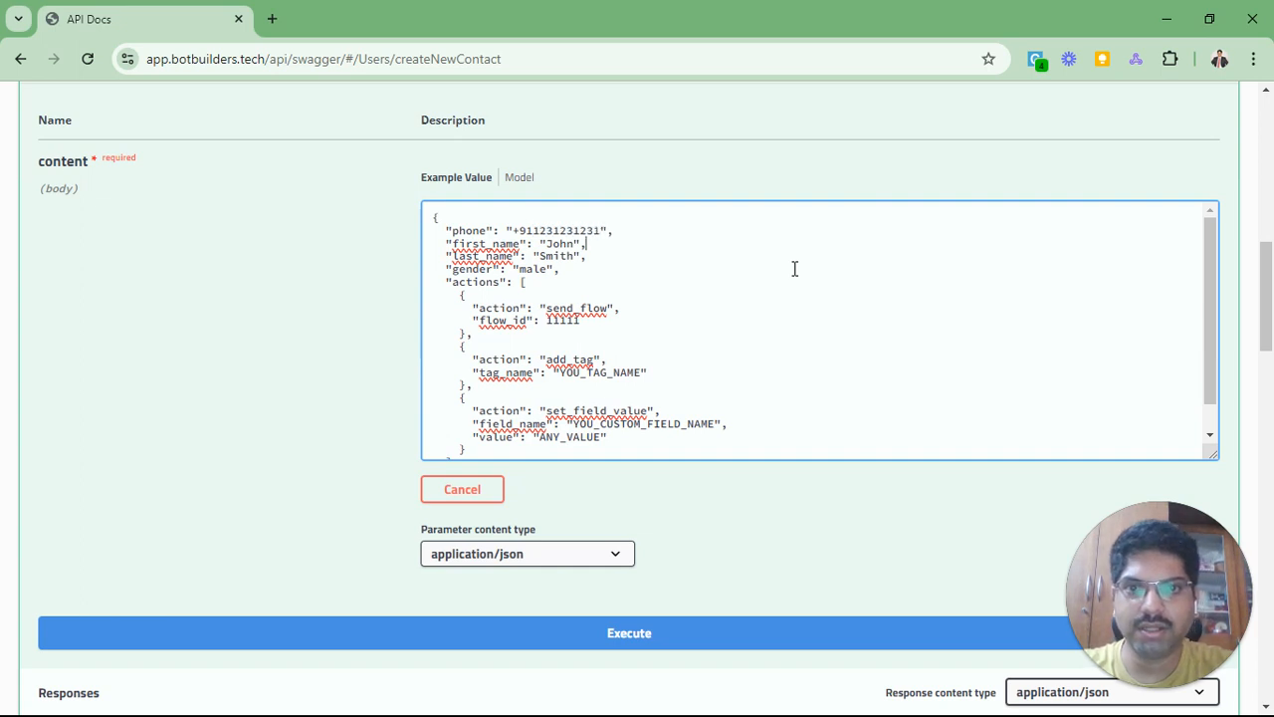
Step: Enter a contact's first_name and last_name, and delete the gender line
{"action": "key", "text": "Left"}
{"action": "key", "text": "Left"}
{"action": "key", "text": "BackSpace"}
{"action": "key", "text": "BackSpace"}
{"action": "key", "text": "BackSpace"}
{"action": "key", "text": "BackSpace"}
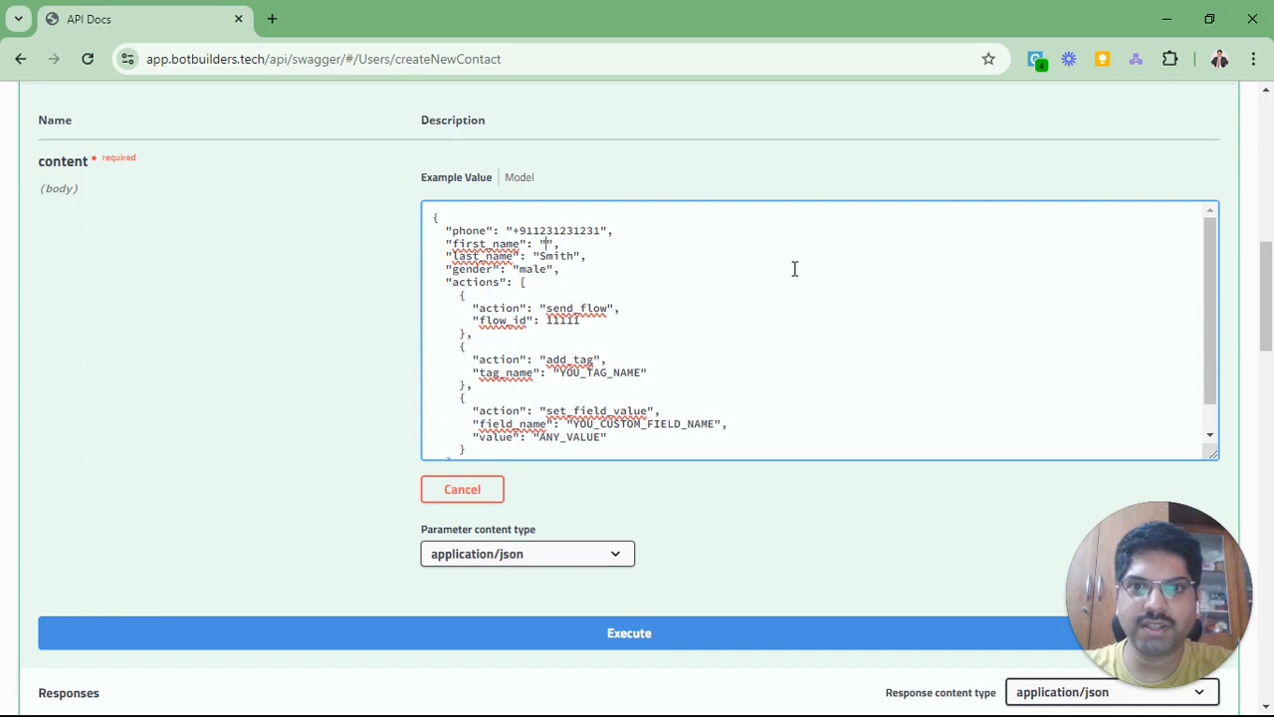
{"action": "key", "text": "Down"}
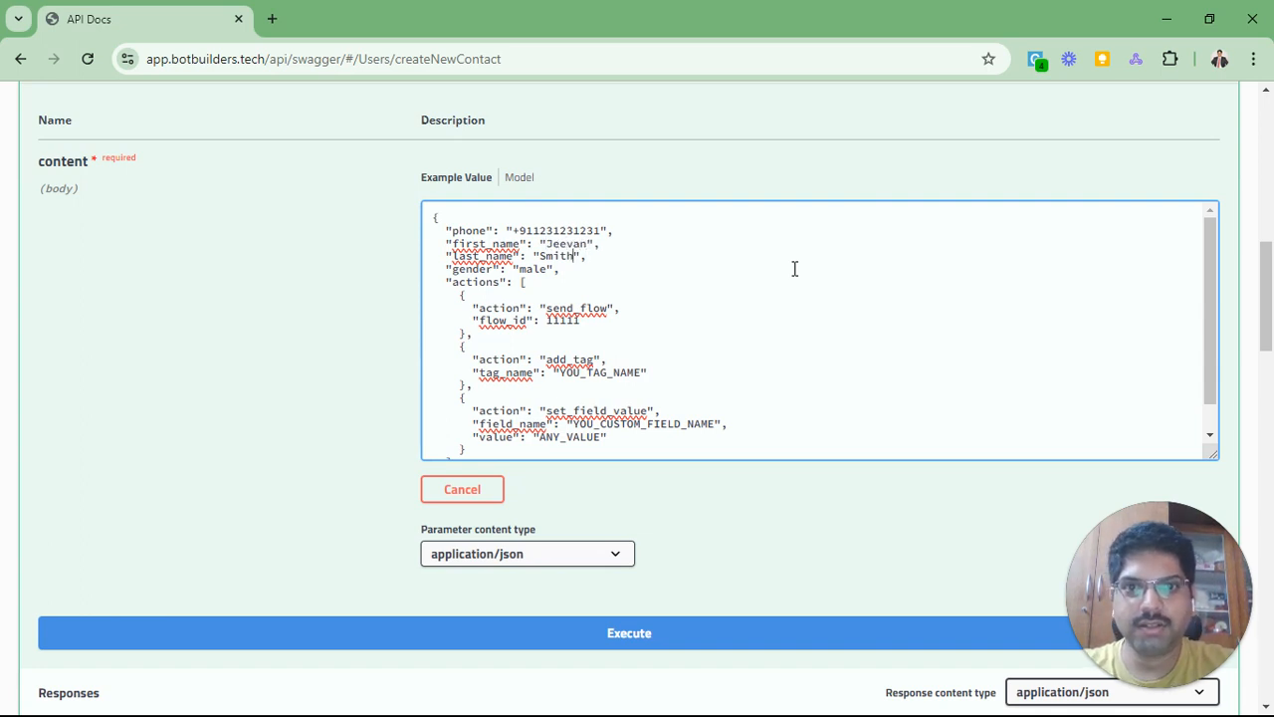
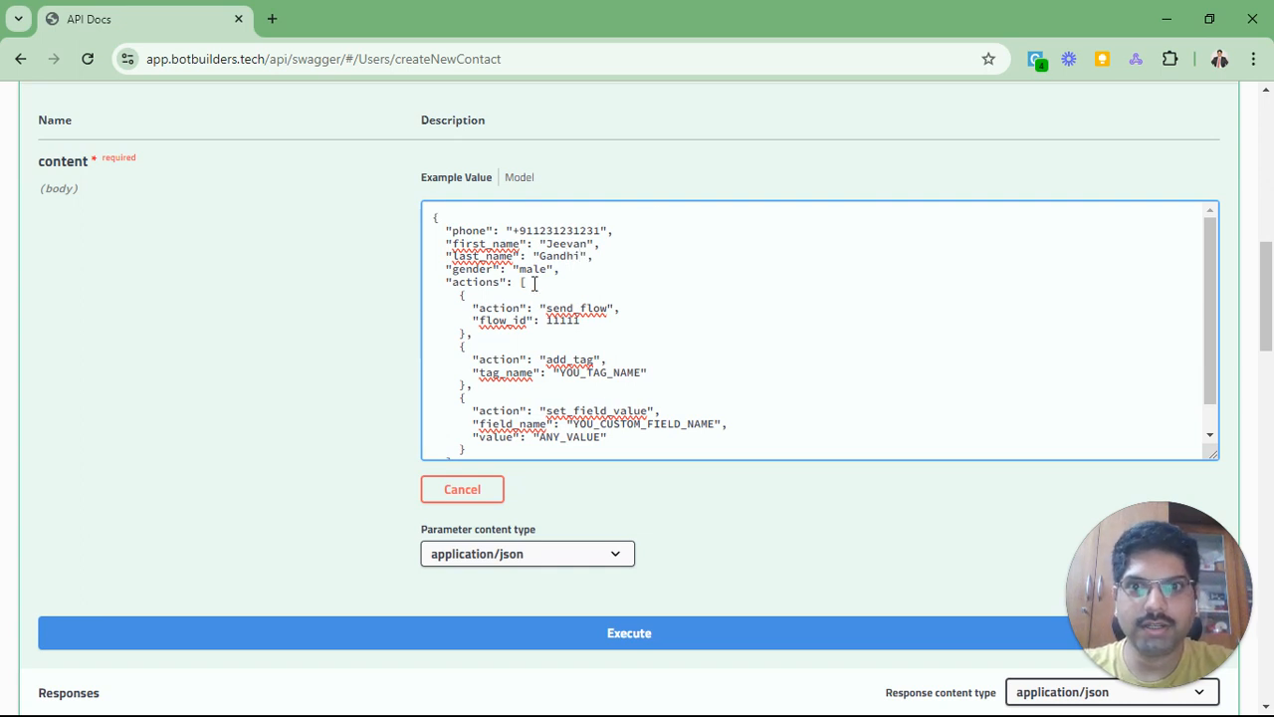
{"action": "triple_click", "coordinate": [475, 270]}
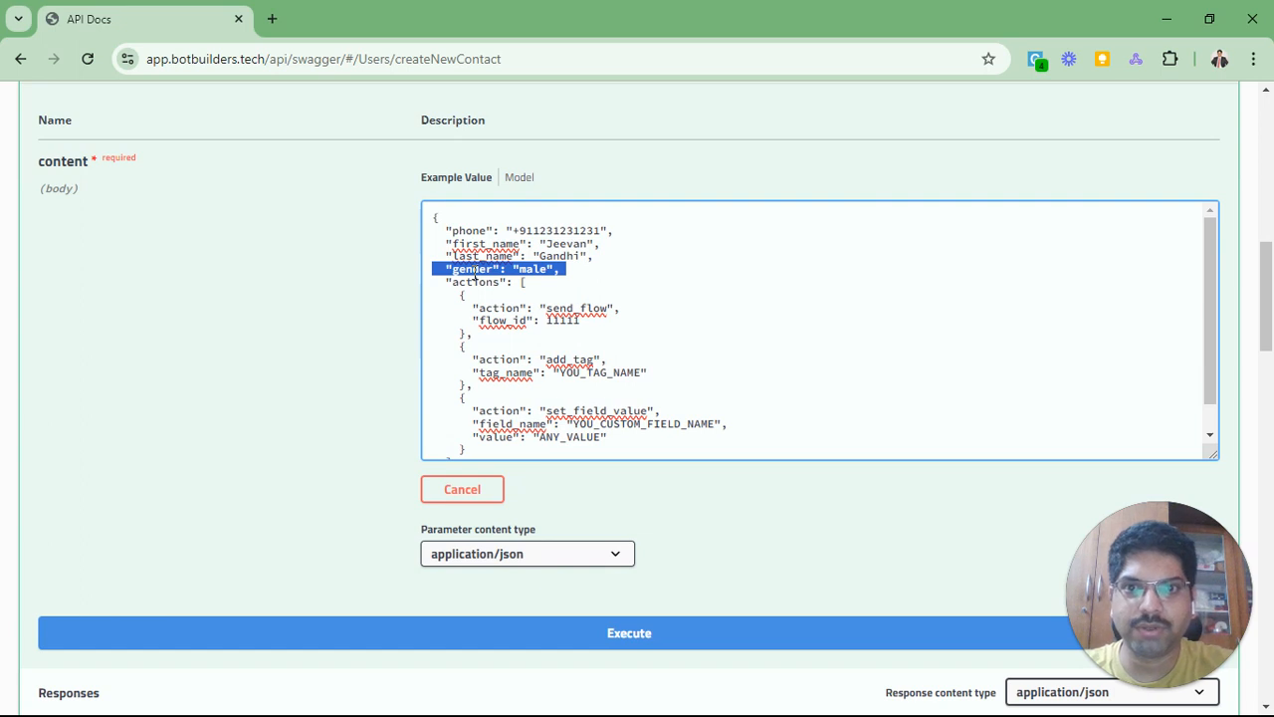
{"action": "key", "text": "BackSpace"}
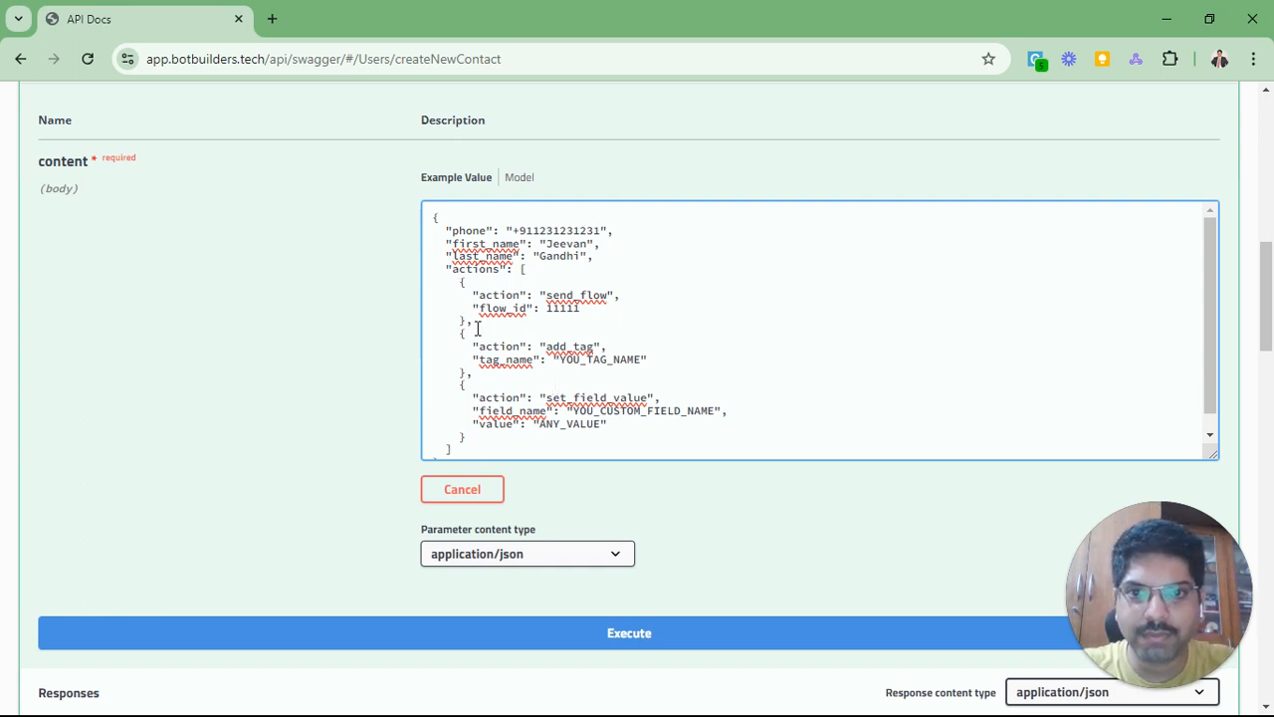
Step: Delete the send_flow action from the body and replace YOU_TAG_NAME with 'added by'
{"action": "left_click_drag", "start_coordinate": [473, 320], "coordinate": [450, 284]}
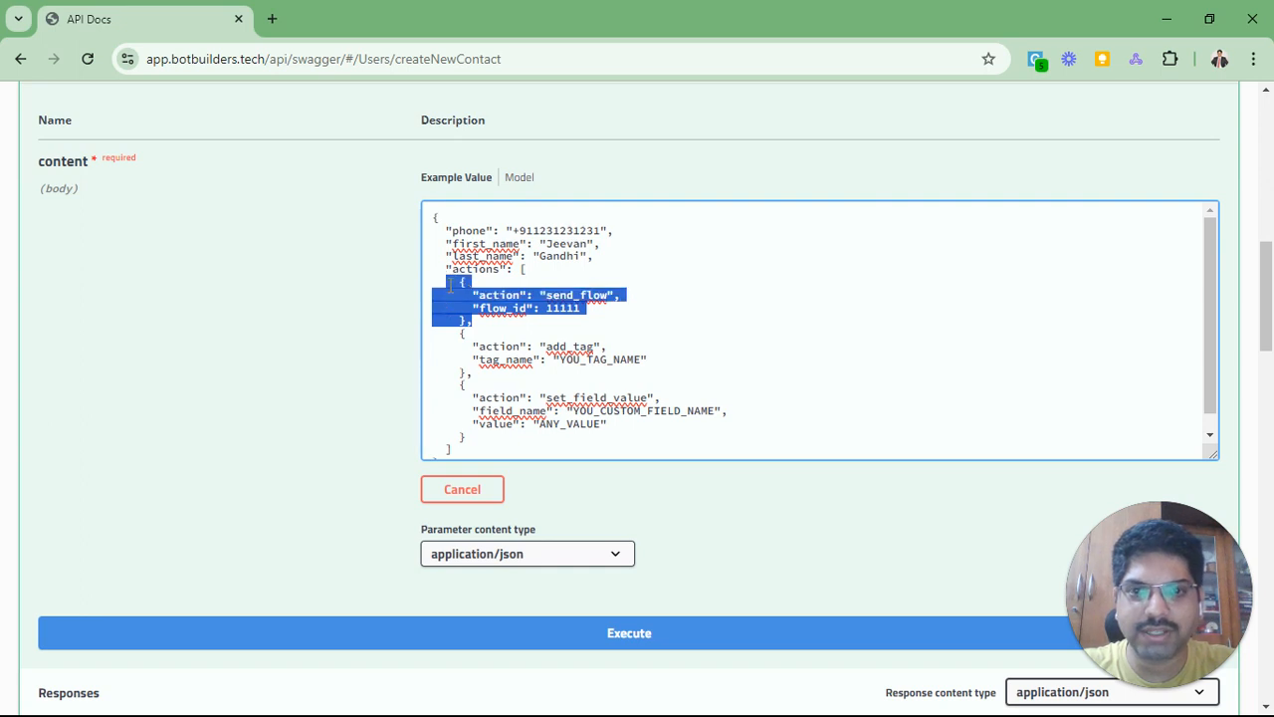
{"action": "key", "text": "BackSpace"}
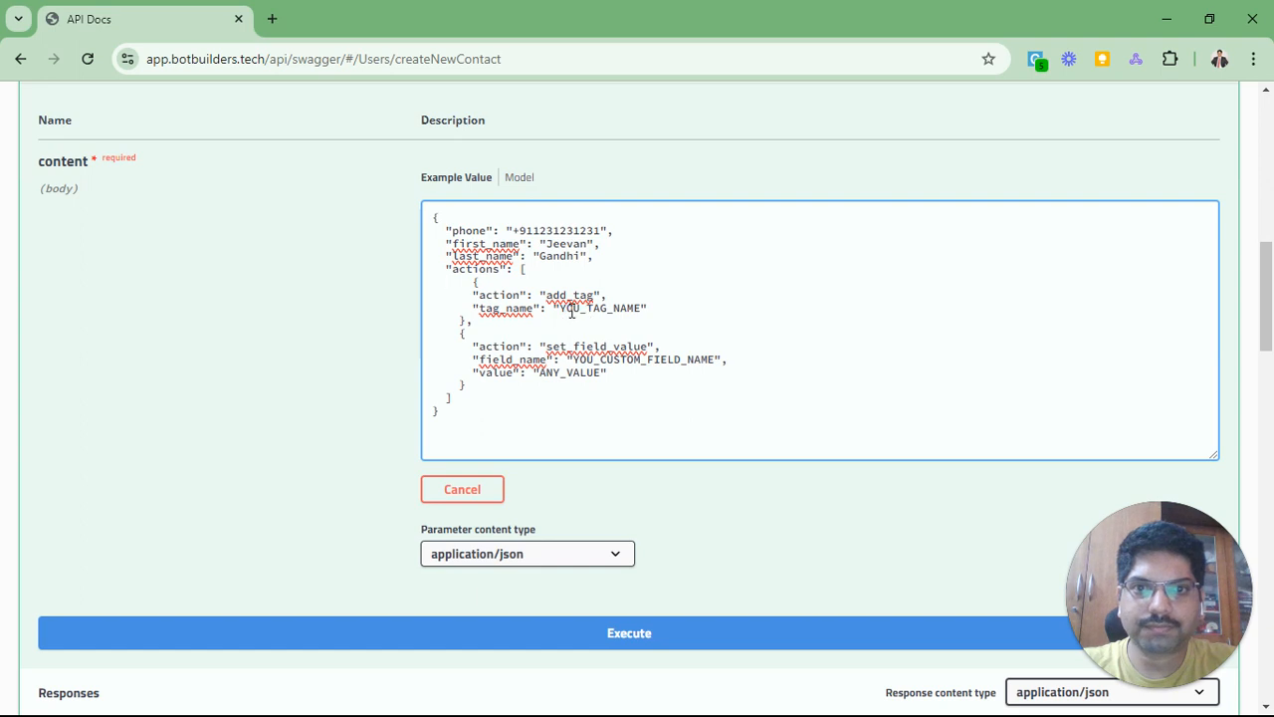
{"action": "left_click_drag", "start_coordinate": [558, 309], "coordinate": [646, 309]}
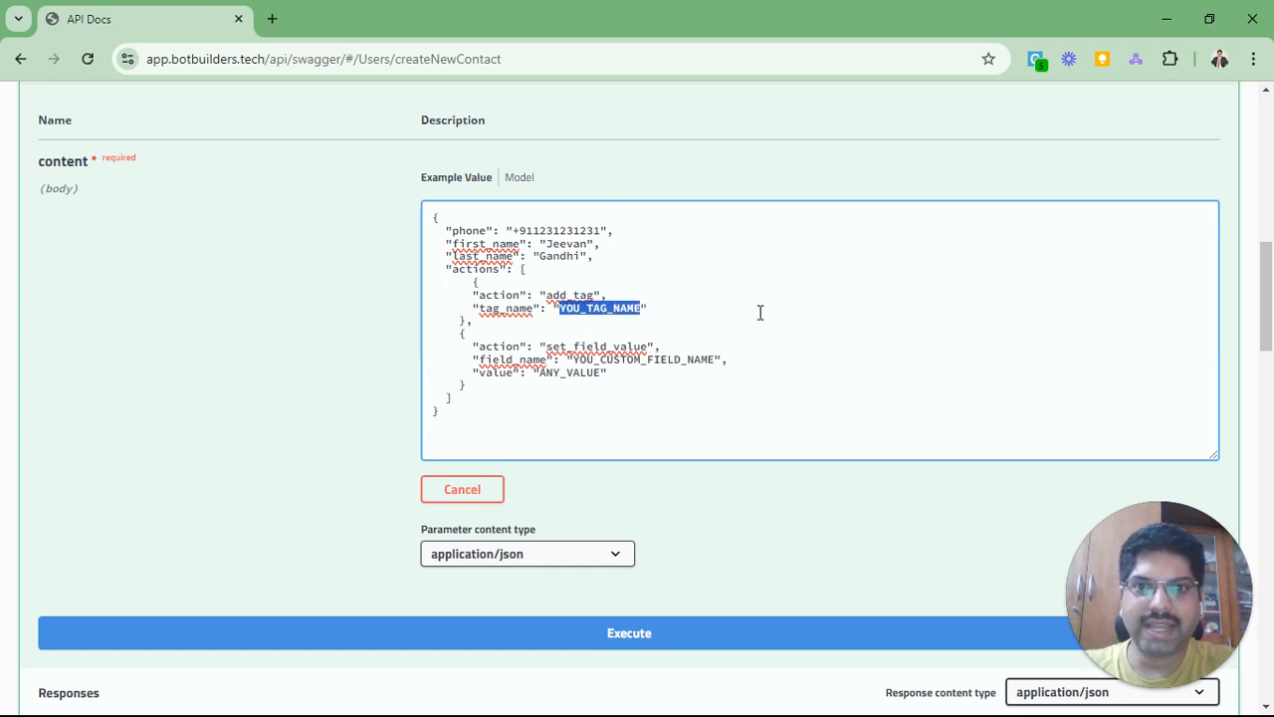
{"action": "type", "text": "added by"}
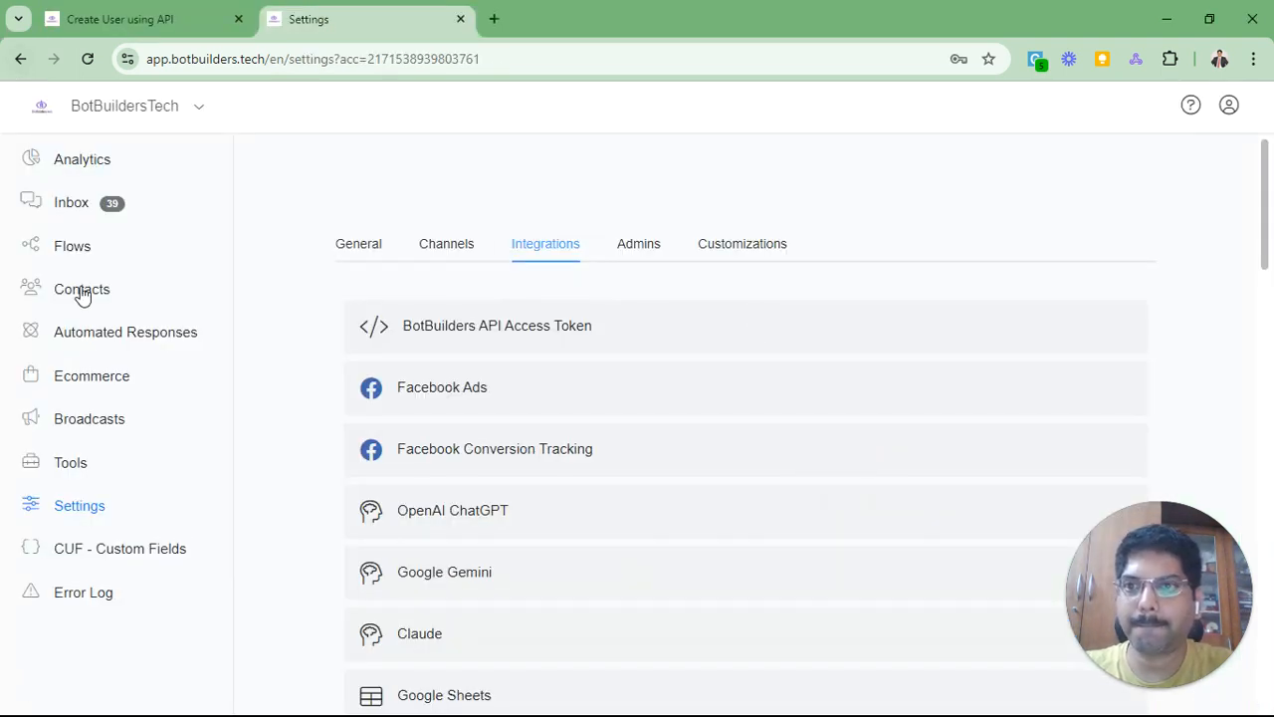
Step: Check the flow's External Request tag, then finish the API Docs tag name after 'added by' with the user's name
{"action": "left_click", "coordinate": [66, 251]}
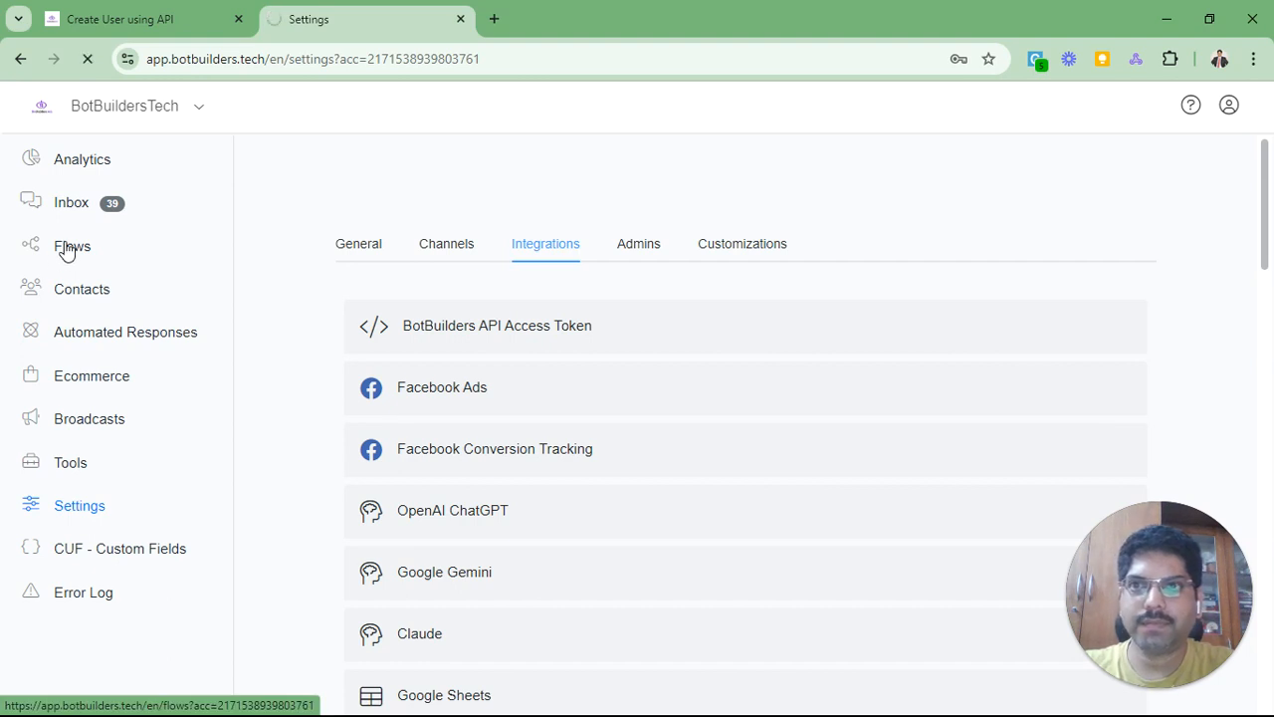
{"action": "left_click", "coordinate": [137, 22]}
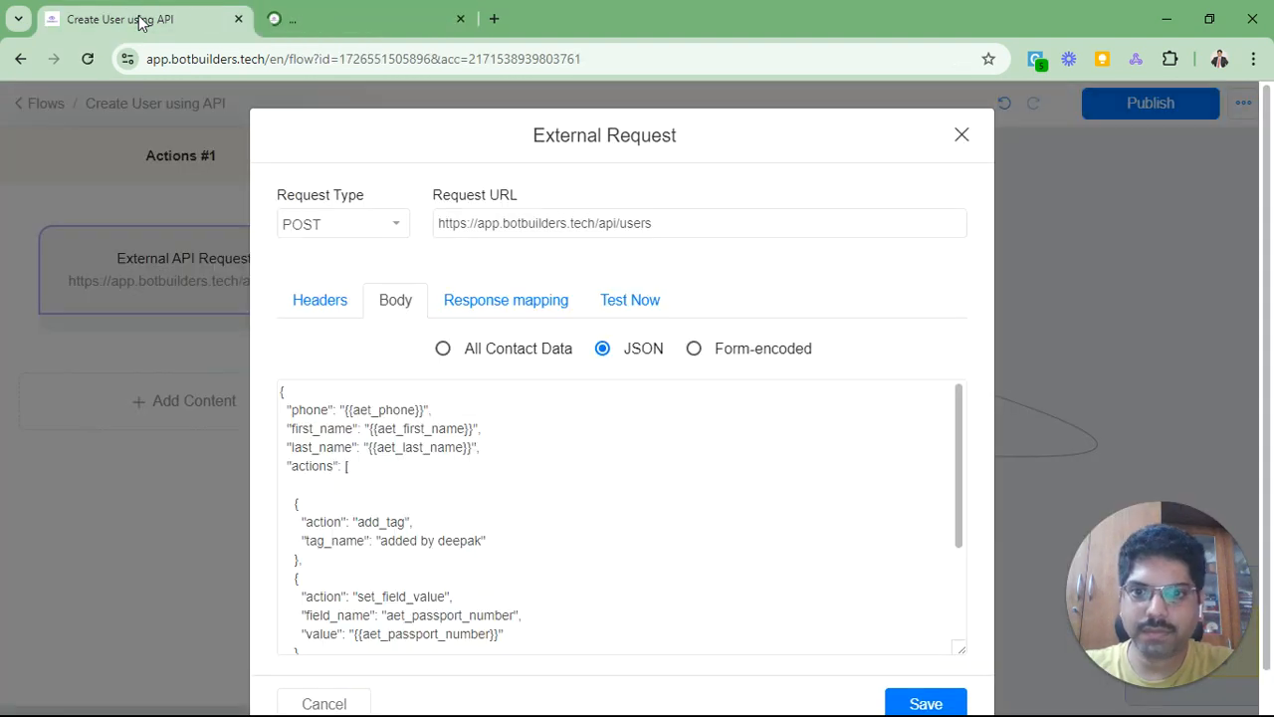
{"action": "left_click", "coordinate": [289, 18]}
{"action": "key", "text": "alt+Tab"}
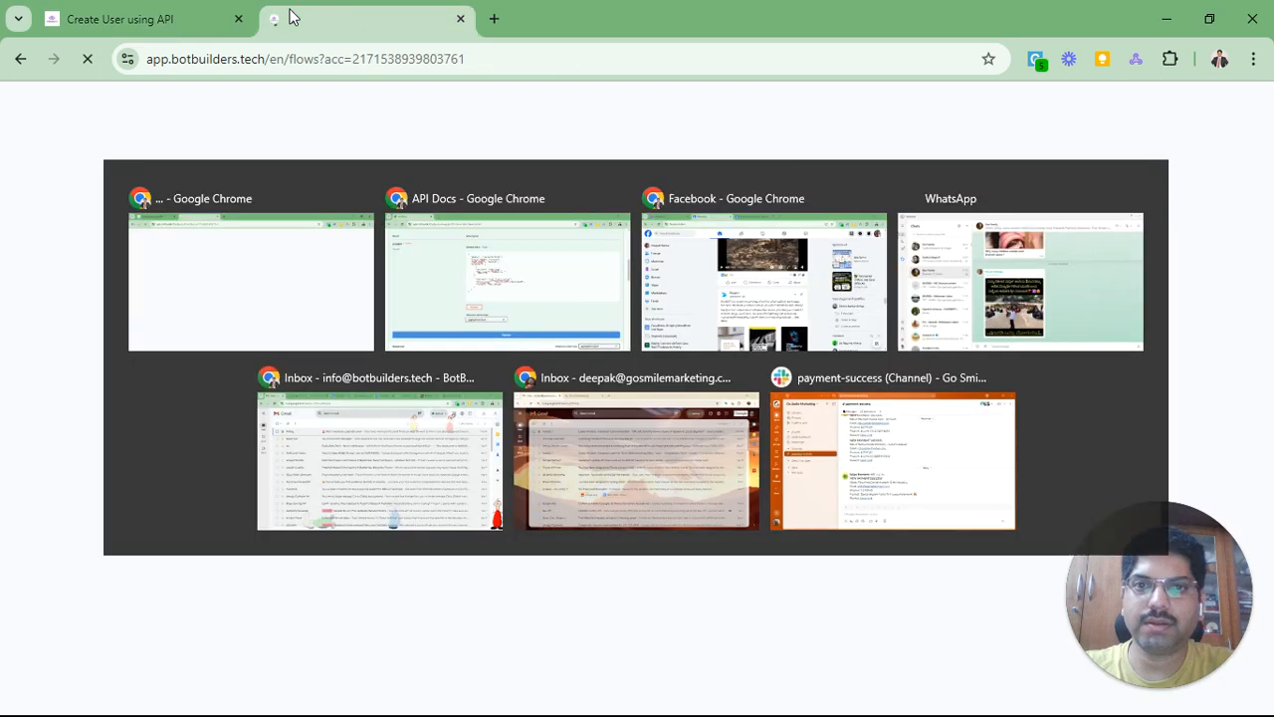
{"action": "type", "text": "ded by de"}
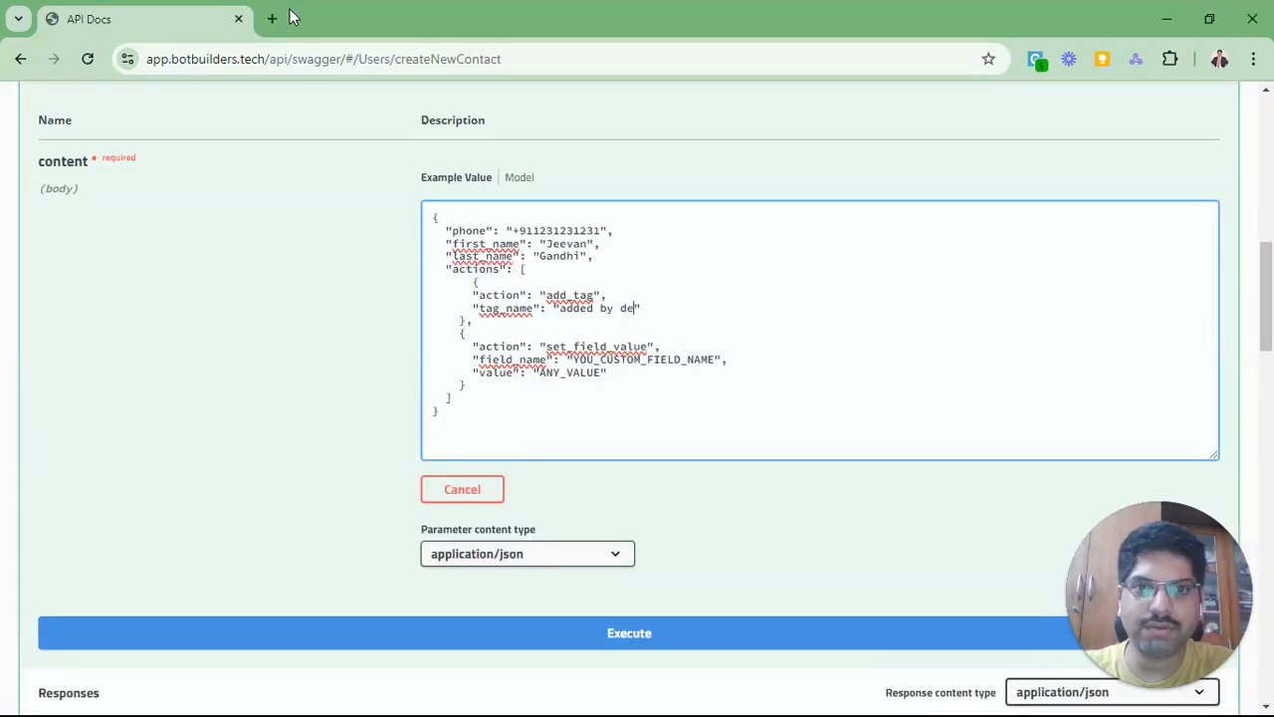
{"action": "type", "text": "epak"}
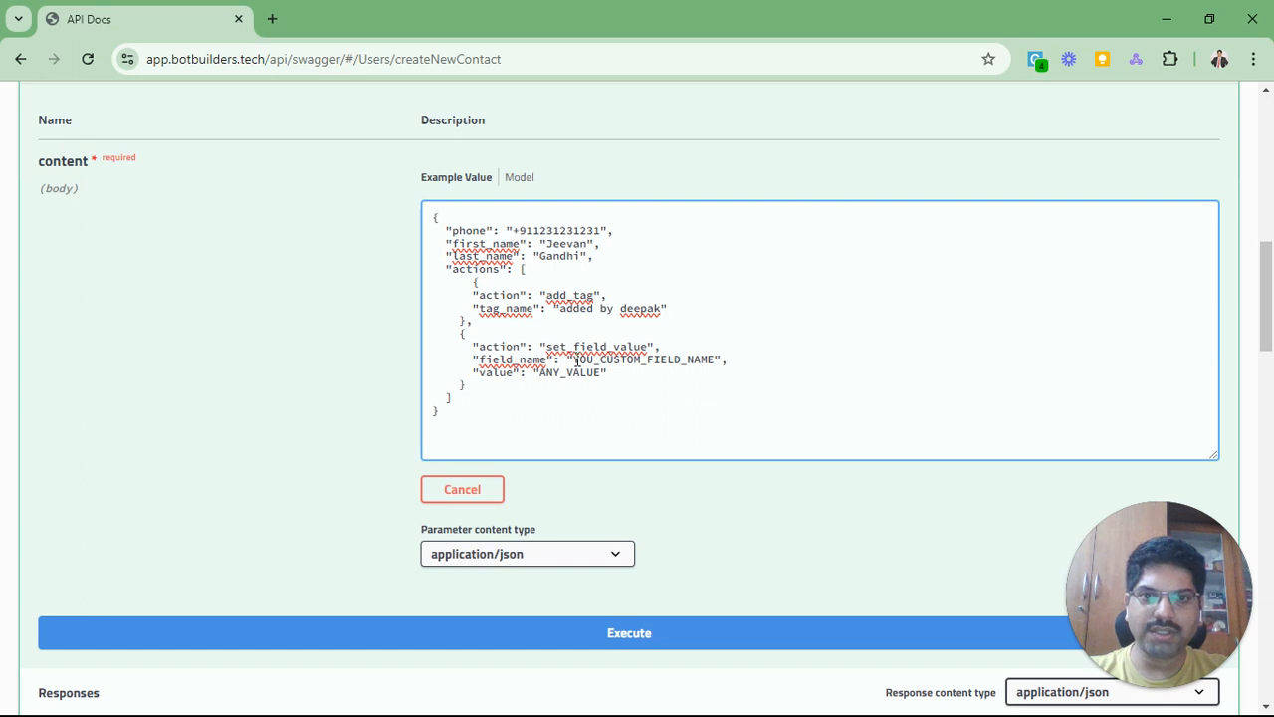
Step: Select the YOU_CUSTOM_FIELD_NAME placeholder, then return to the flow builder's External Request dialog
{"action": "left_click_drag", "start_coordinate": [573, 361], "coordinate": [716, 361]}
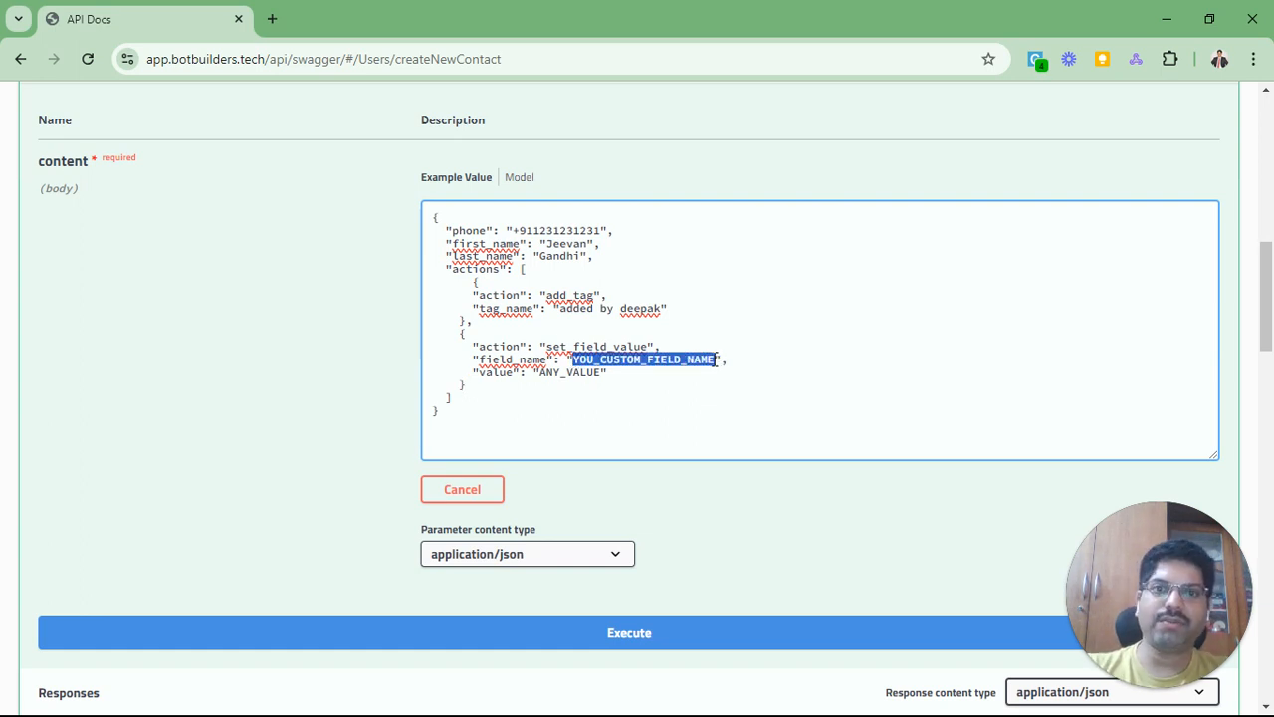
{"action": "key", "text": "alt+Tab"}
{"action": "key", "text": "ctrl+shift+Tab"}
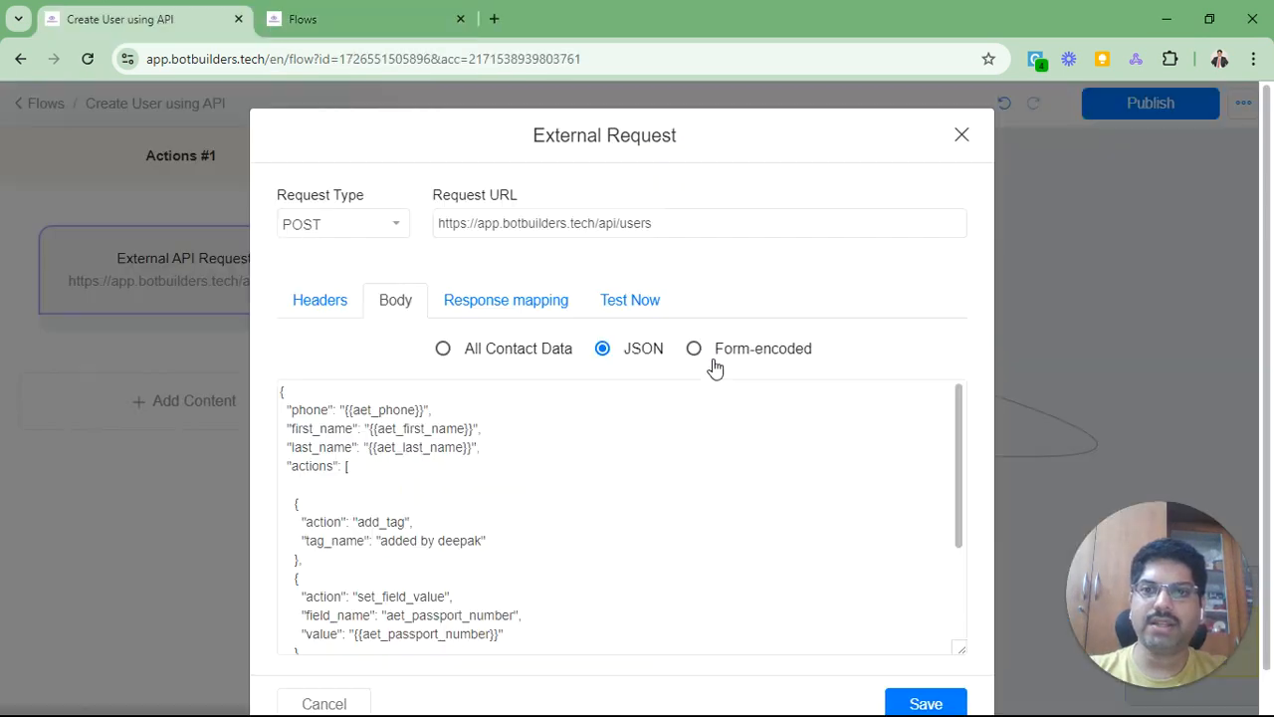
Step: Close the External Request dialog, inspect the email and passport question node, then return to API Docs
{"action": "left_click", "coordinate": [961, 135]}
{"action": "left_click", "coordinate": [683, 323]}
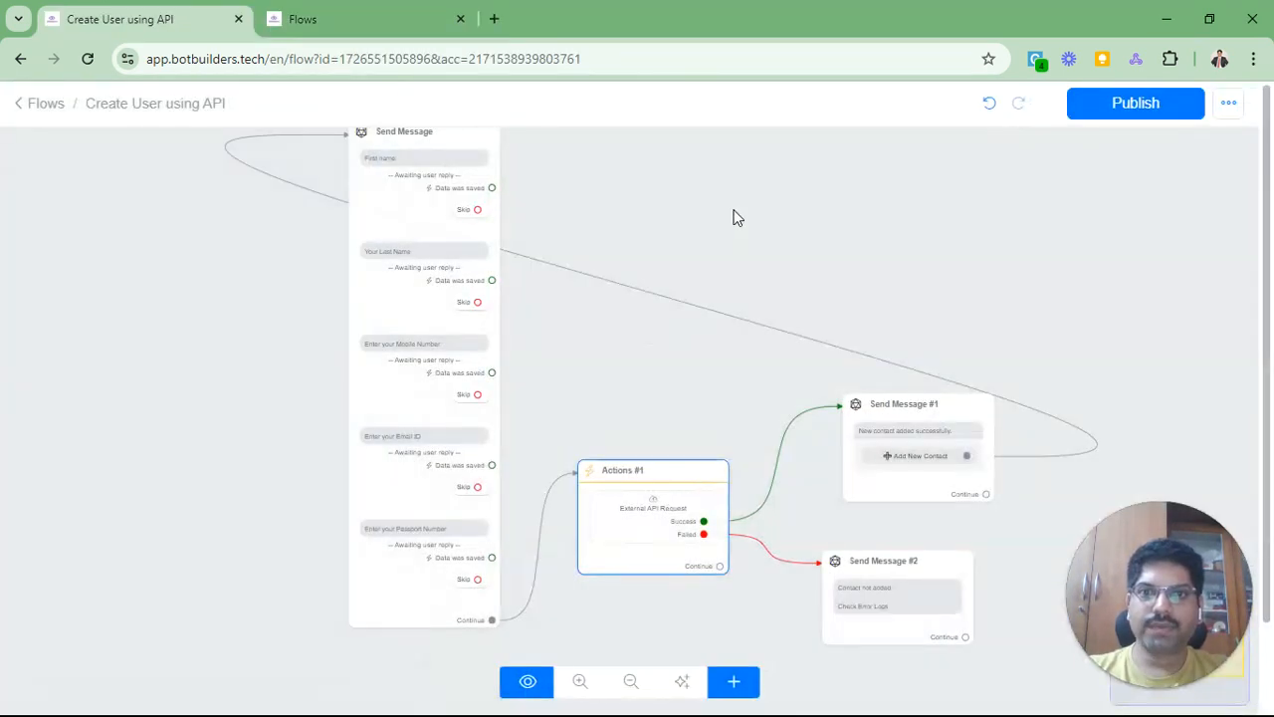
{"action": "left_click_drag", "start_coordinate": [738, 218], "coordinate": [768, 371]}
{"action": "scroll", "coordinate": [434, 380], "scroll_direction": "up", "scroll_amount": 8}
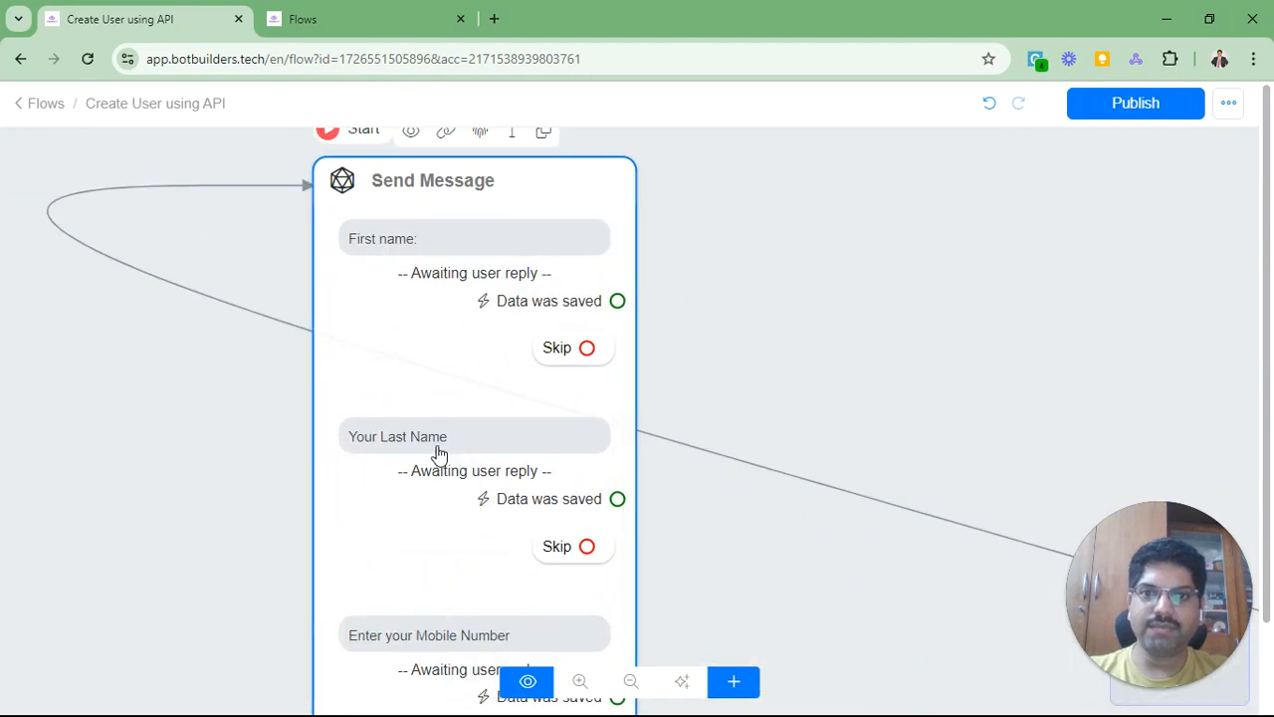
{"action": "scroll", "coordinate": [439, 454], "scroll_direction": "down", "scroll_amount": 2}
{"action": "scroll", "coordinate": [228, 484], "scroll_direction": "down", "scroll_amount": 3}
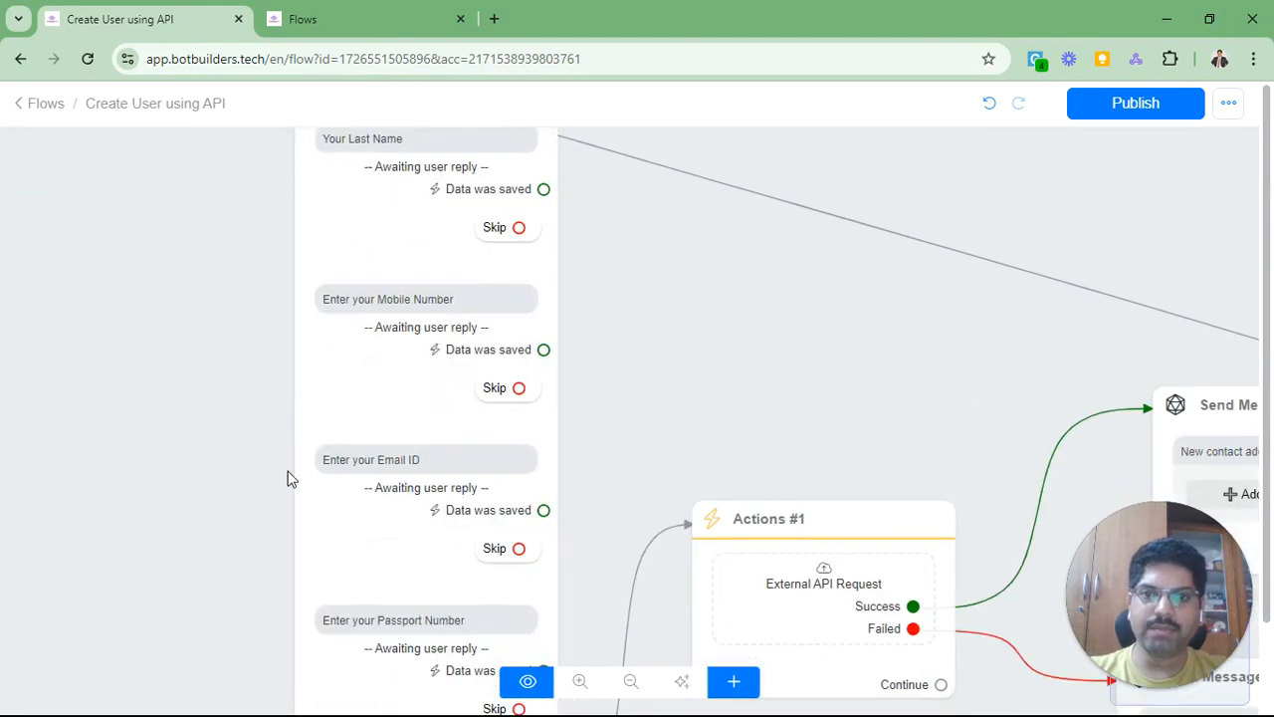
{"action": "scroll", "coordinate": [156, 321], "scroll_direction": "down", "scroll_amount": 3}
{"action": "left_click", "coordinate": [325, 361]}
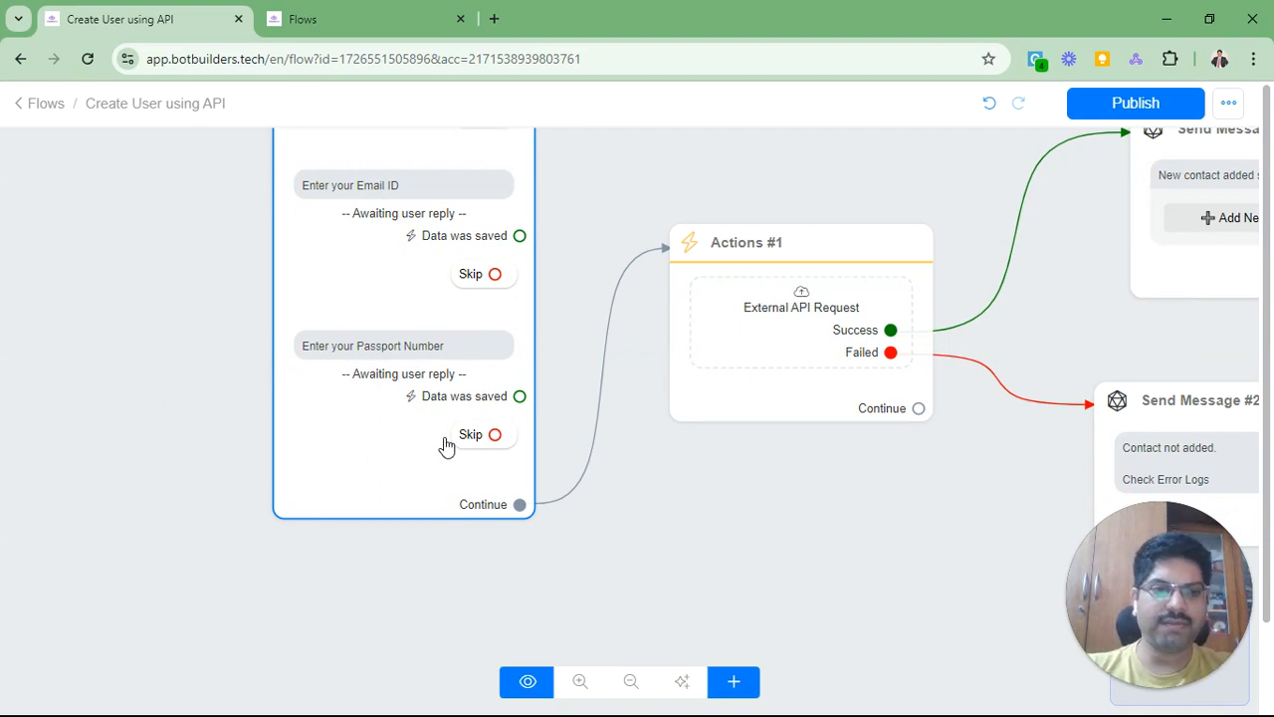
{"action": "key", "text": "alt+Tab"}
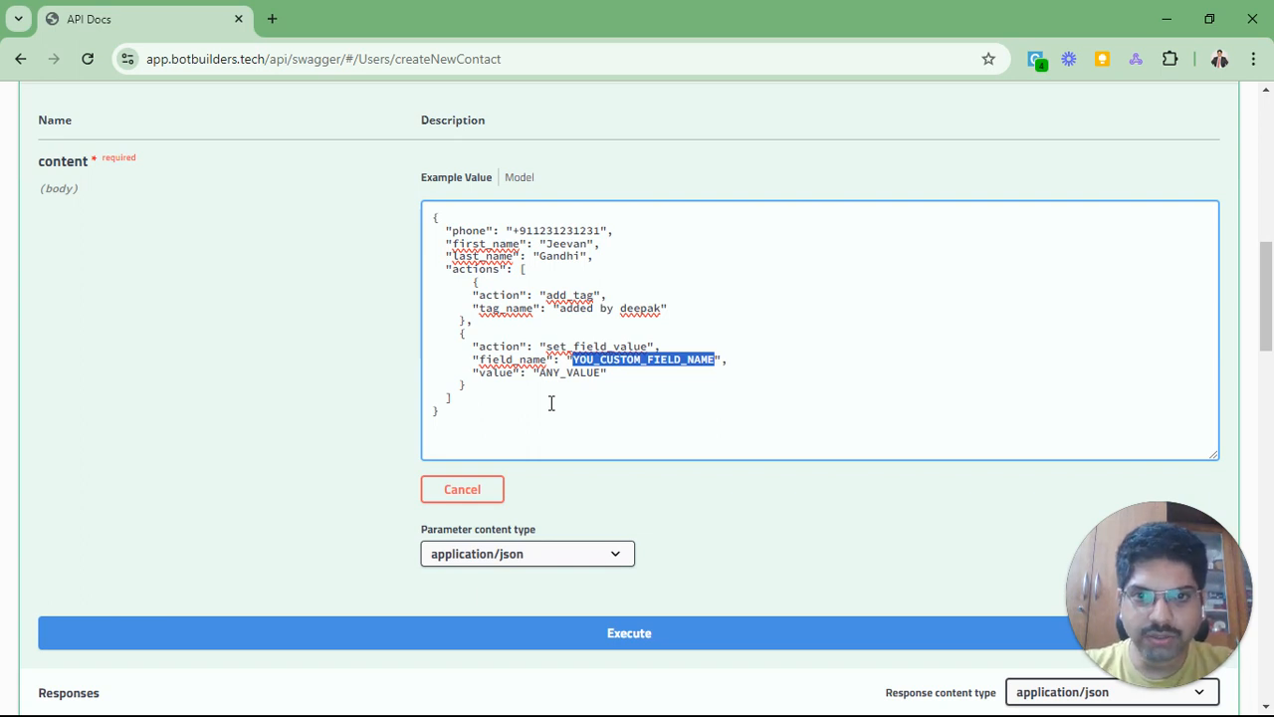
Step: Set the custom field_name to 'Passport number' with a sample passport number value
{"action": "left_click", "coordinate": [661, 369]}
{"action": "left_click_drag", "start_coordinate": [573, 359], "coordinate": [717, 360]}
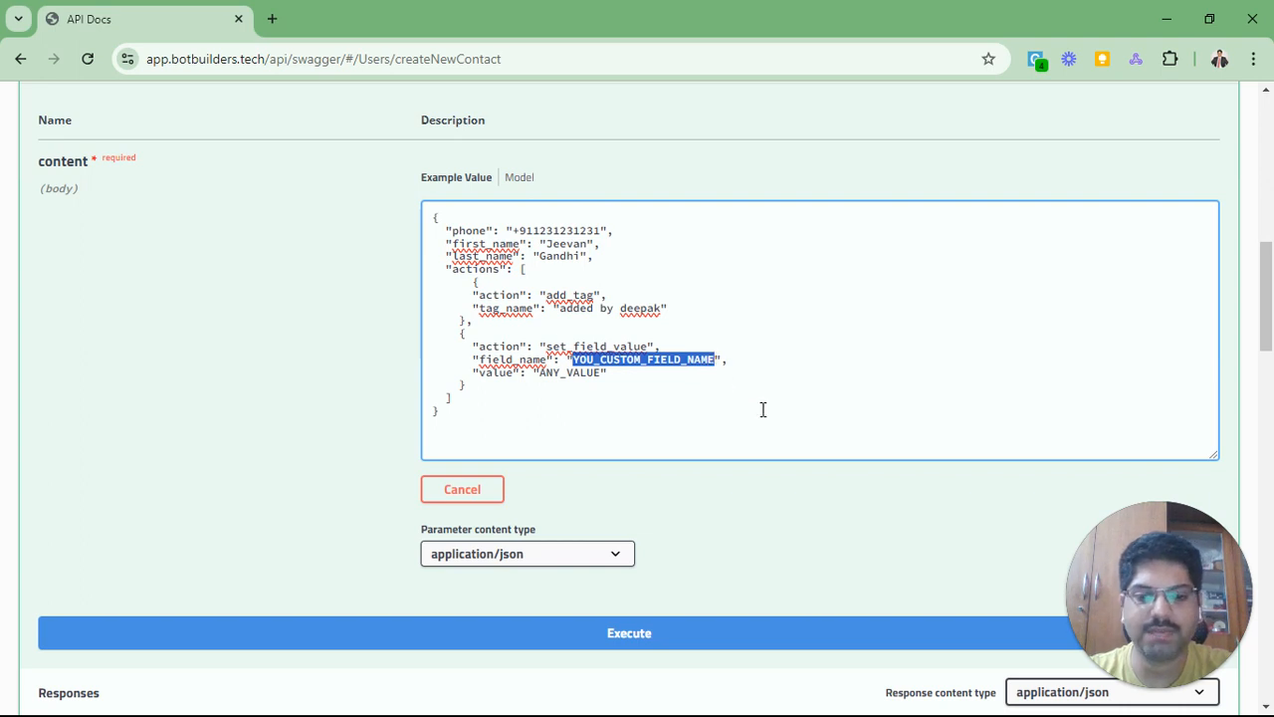
{"action": "type", "text": "Passport n"}
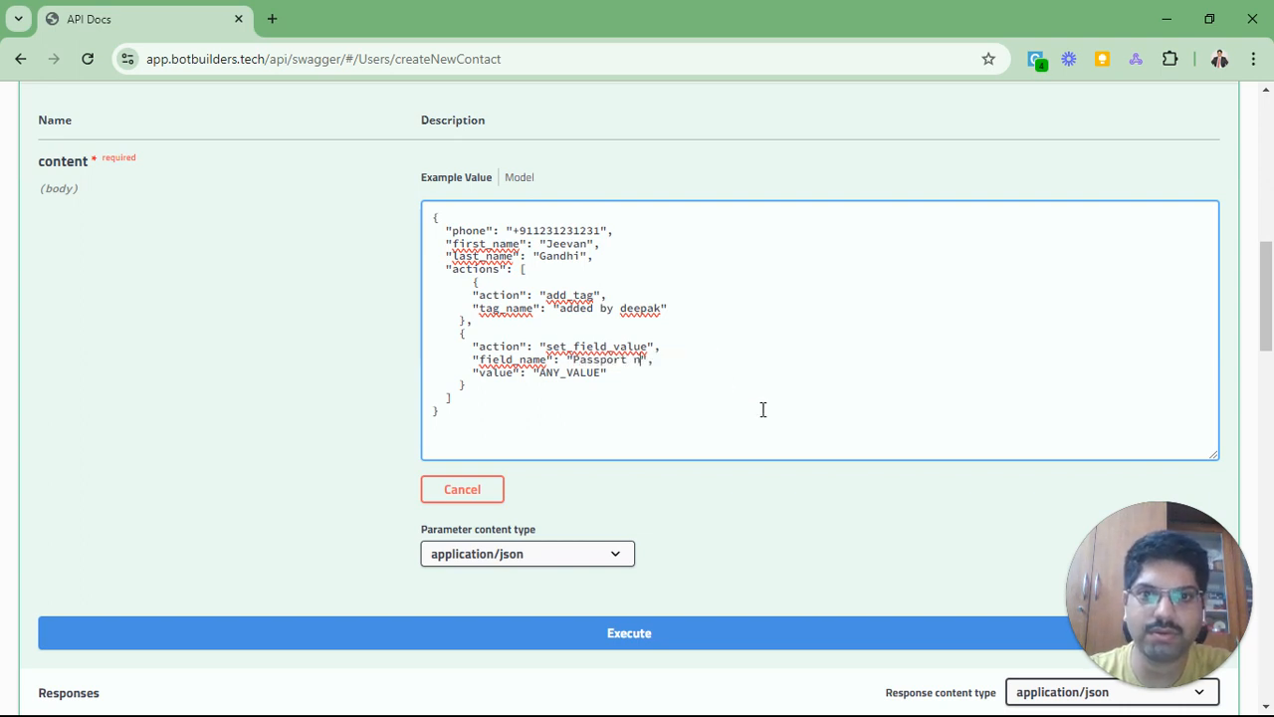
{"action": "type", "text": "umber"}
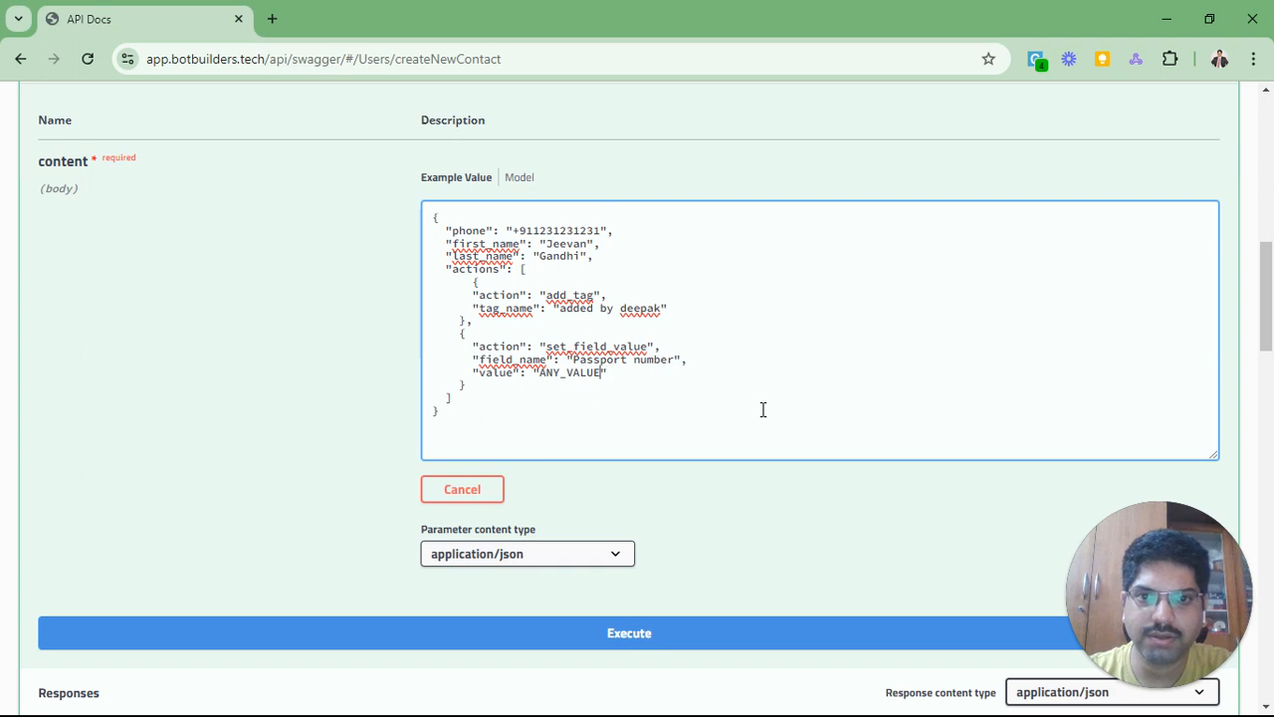
{"action": "key", "text": "BackSpace"}
{"action": "key", "text": "BackSpace"}
{"action": "key", "text": "BackSpace"}
{"action": "key", "text": "BackSpace"}
{"action": "key", "text": "BackSpace"}
{"action": "key", "text": "BackSpace"}
{"action": "key", "text": "BackSpace"}
{"action": "key", "text": "BackSpace"}
{"action": "key", "text": "BackSpace"}
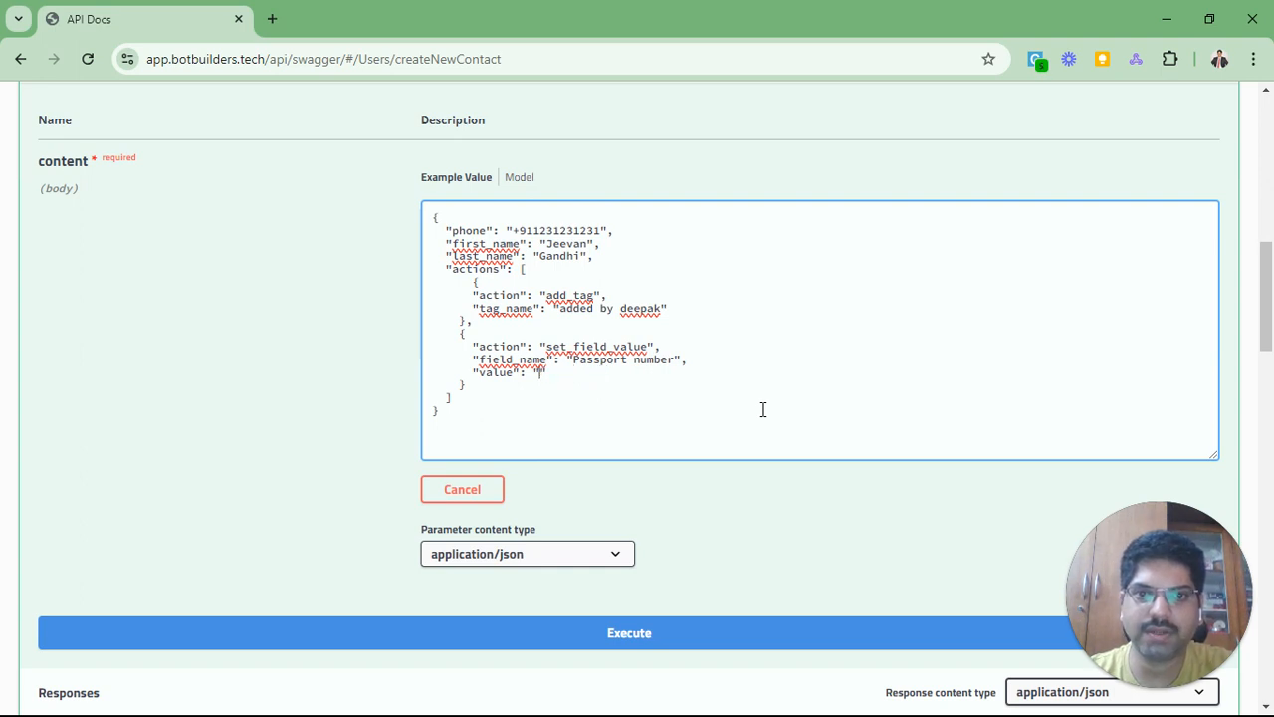
{"action": "type", "text": "2034u2034820843"}
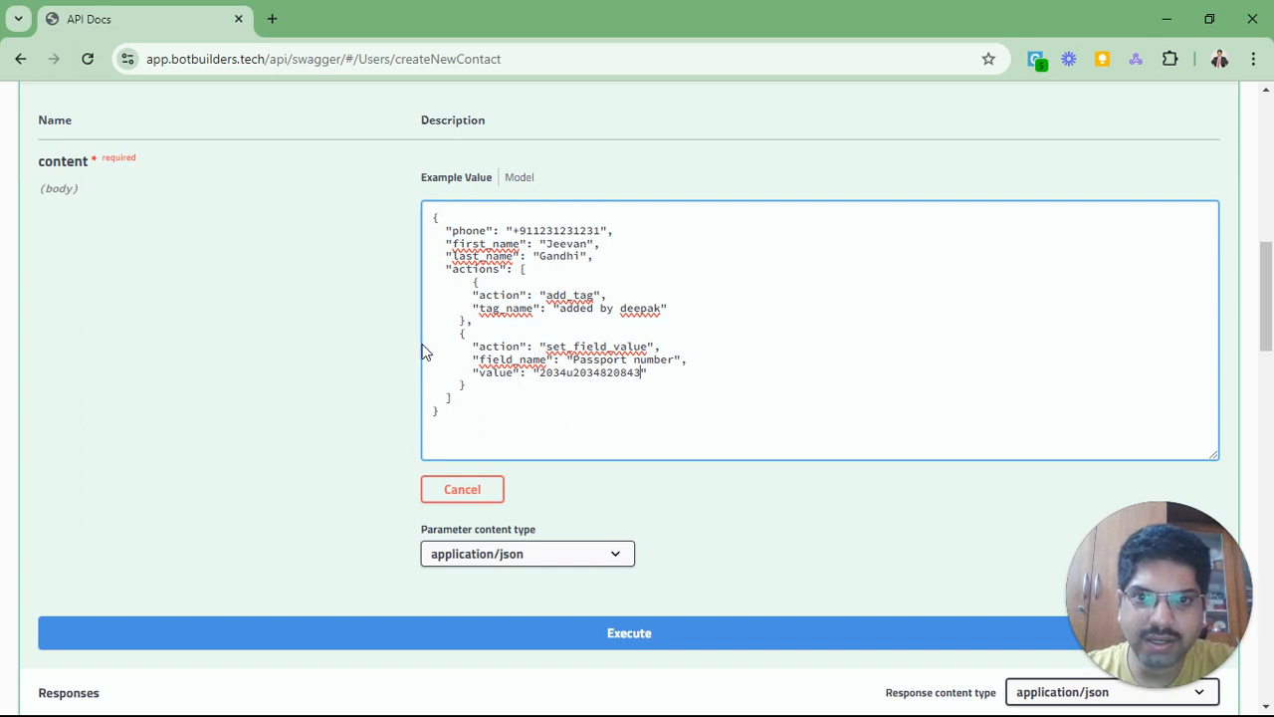
Step: Duplicate the set_field_value action and change the copy to field 'Email' with a sample email address
{"action": "left_click_drag", "start_coordinate": [458, 338], "coordinate": [474, 385]}
{"action": "key", "text": "ctrl+c"}
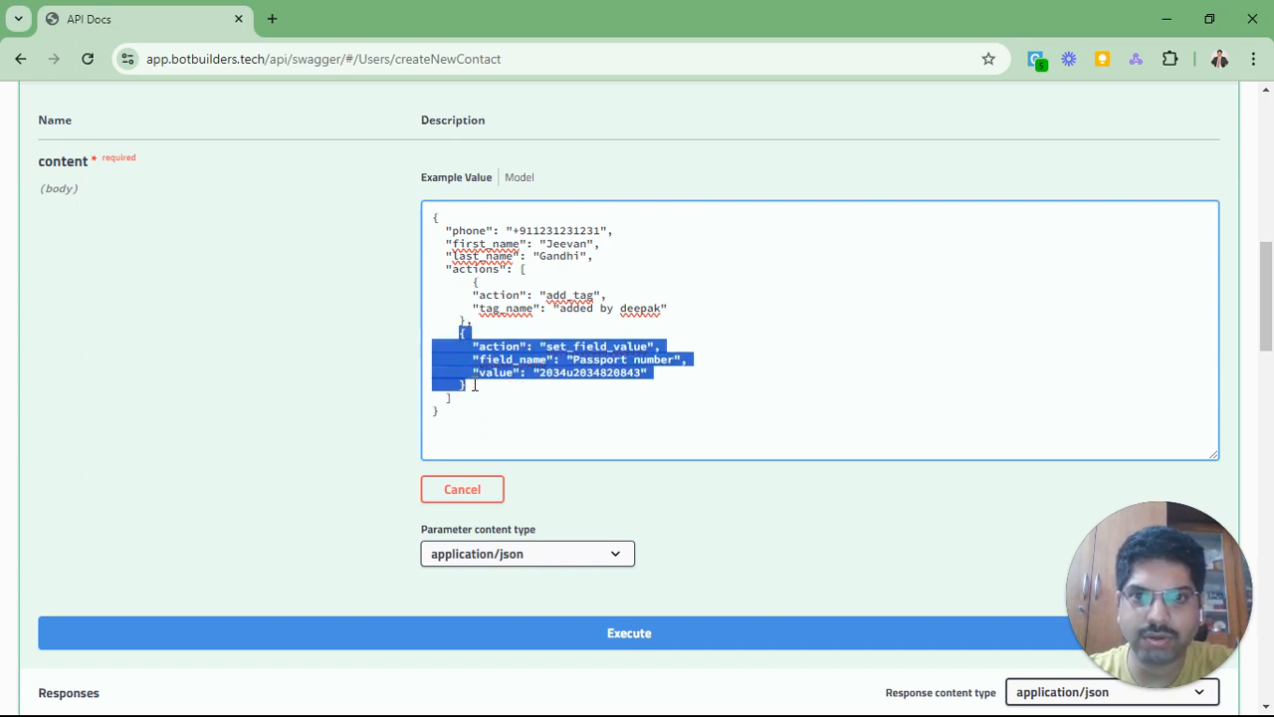
{"action": "left_click", "coordinate": [474, 386]}
{"action": "type", "text": ","}
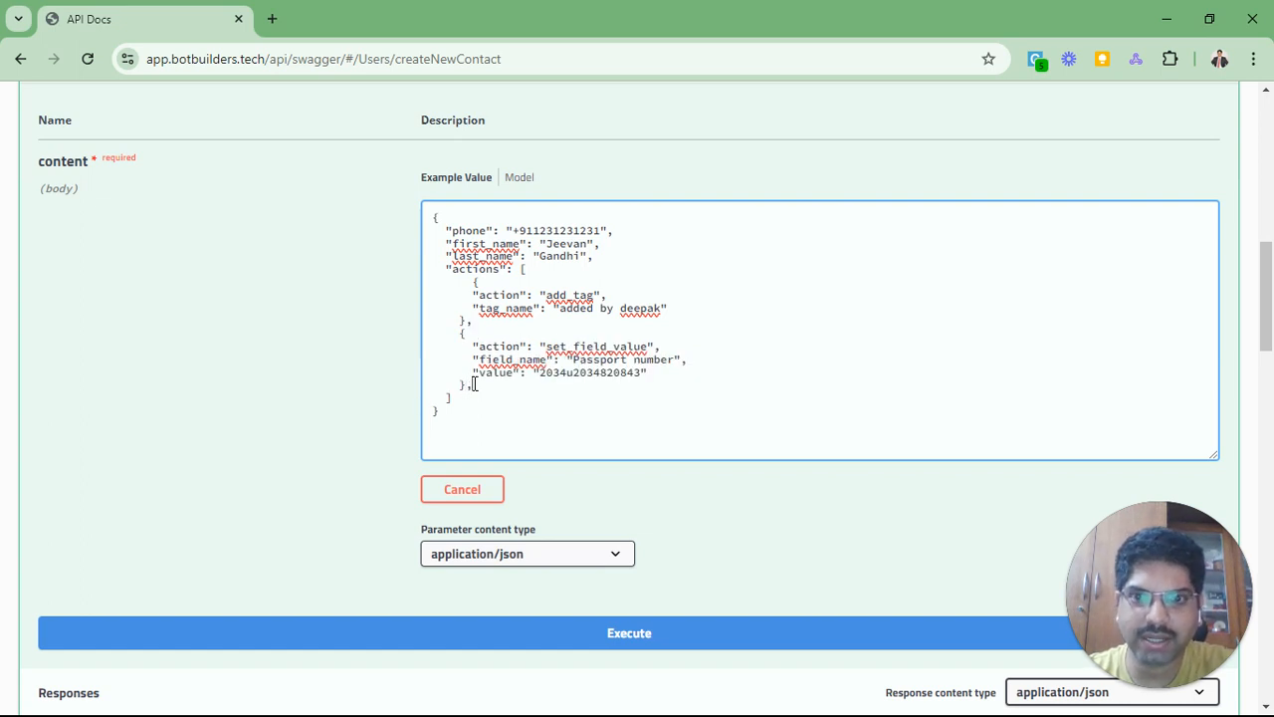
{"action": "key", "text": "Return"}
{"action": "key", "text": "ctrl+v"}
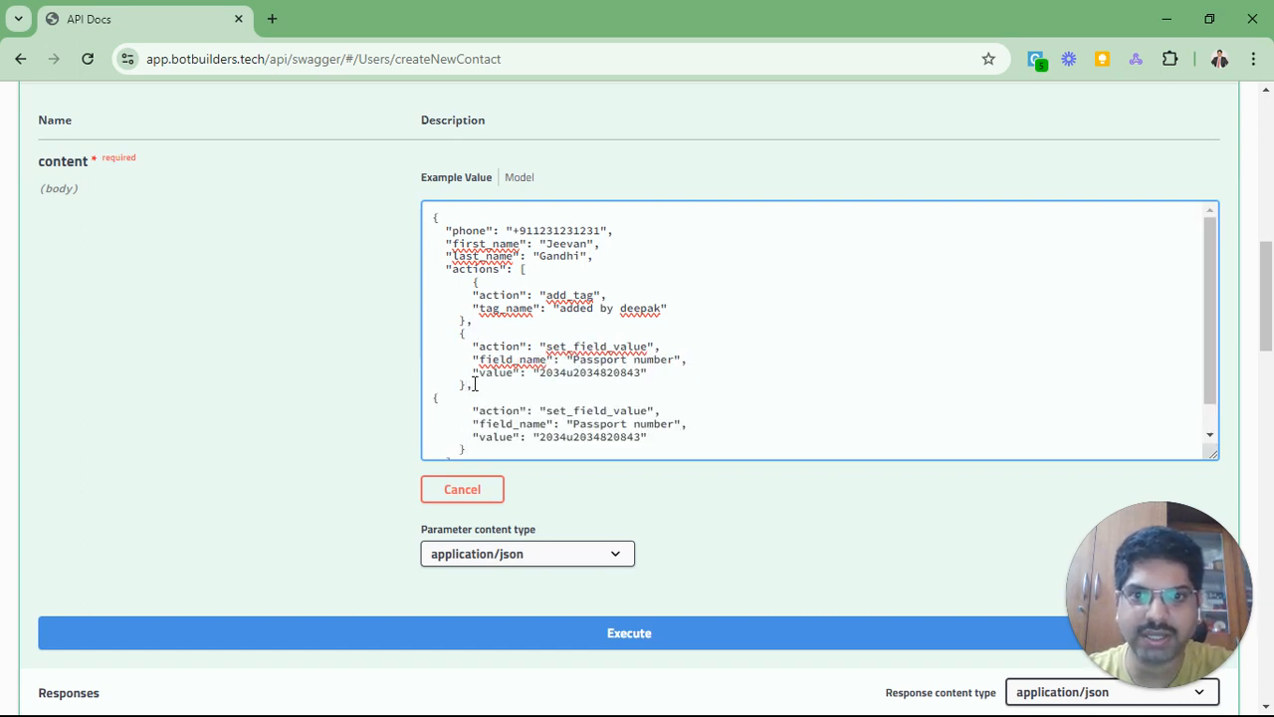
{"action": "scroll", "coordinate": [580, 394], "scroll_direction": "down", "scroll_amount": 1}
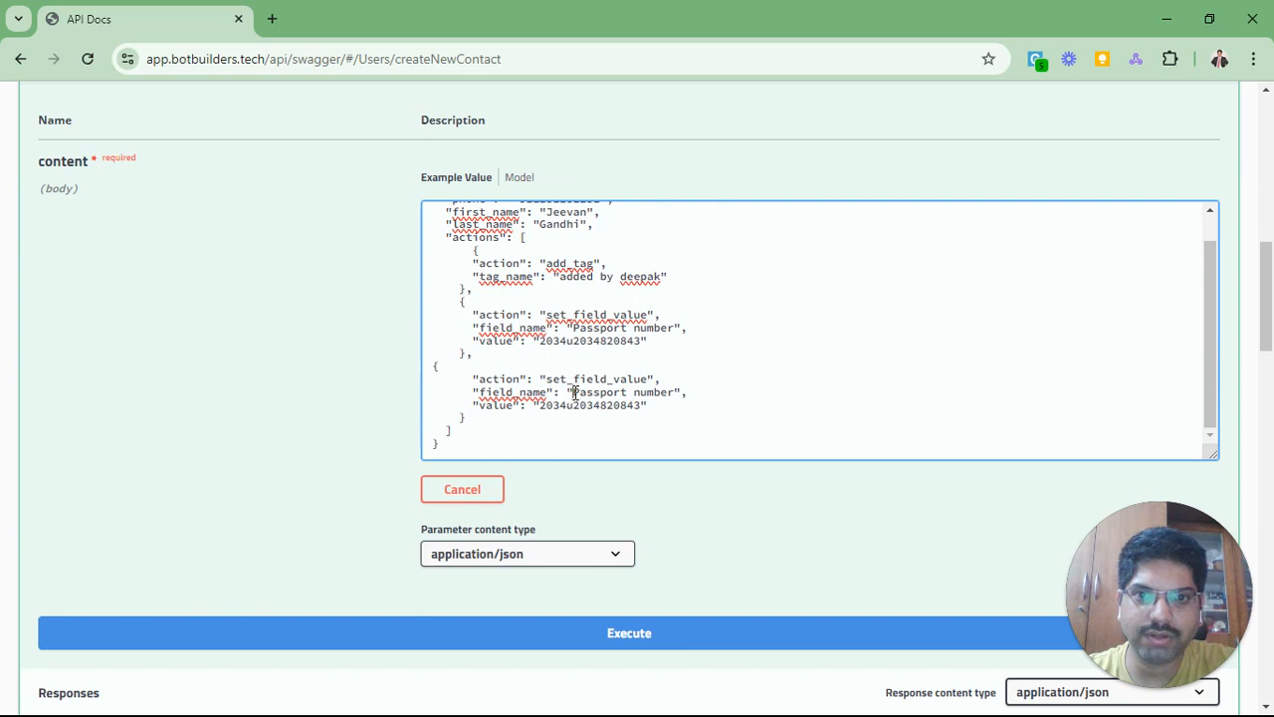
{"action": "left_click_drag", "start_coordinate": [572, 392], "coordinate": [674, 390]}
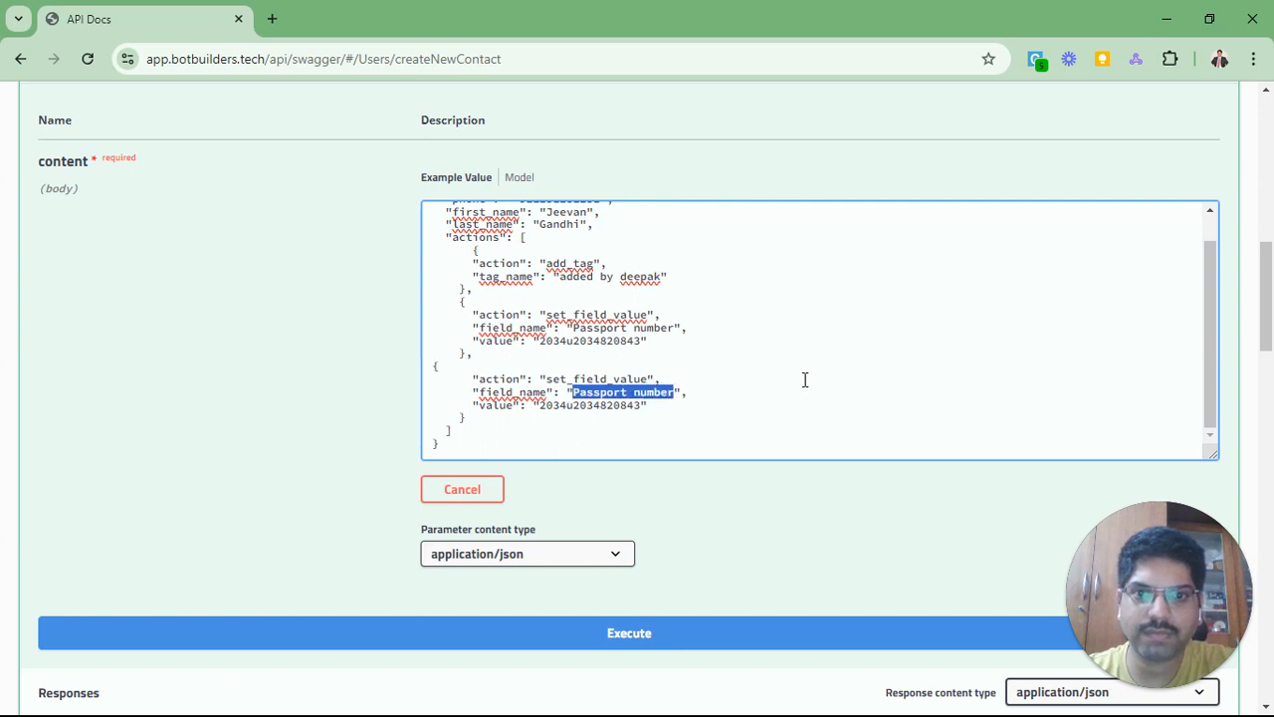
{"action": "type", "text": "Email"}
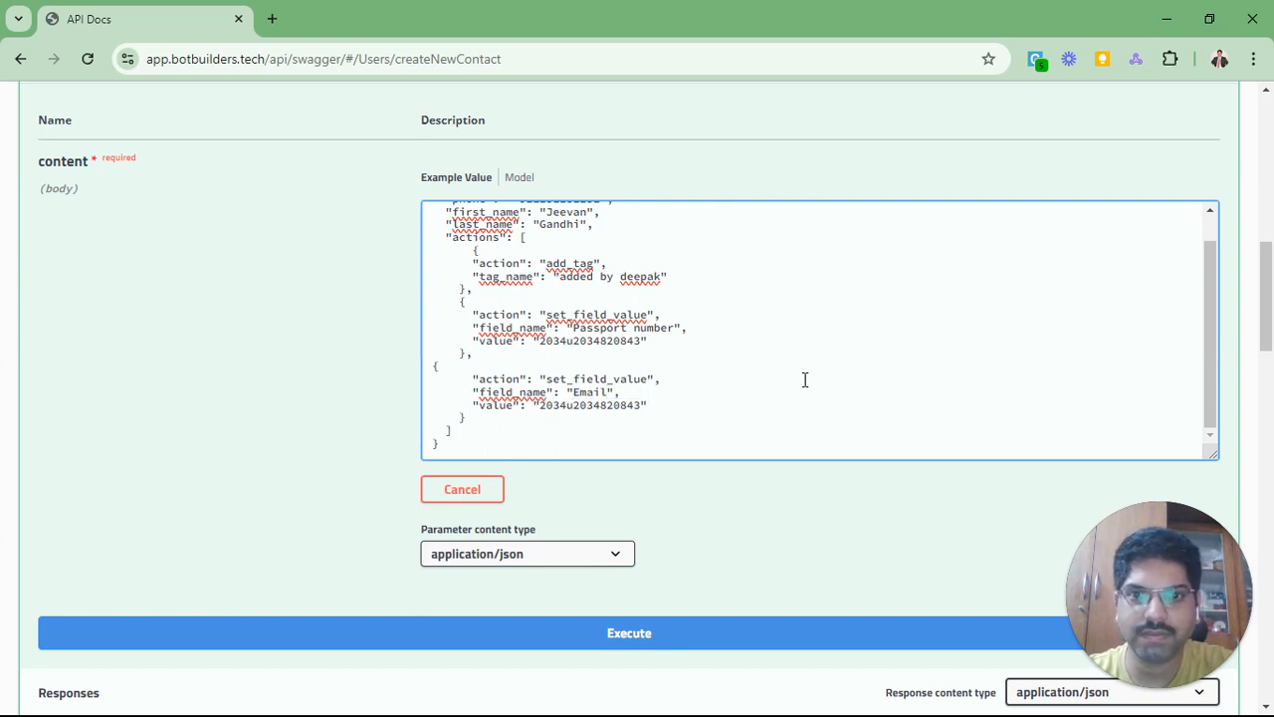
{"action": "double_click", "coordinate": [593, 405]}
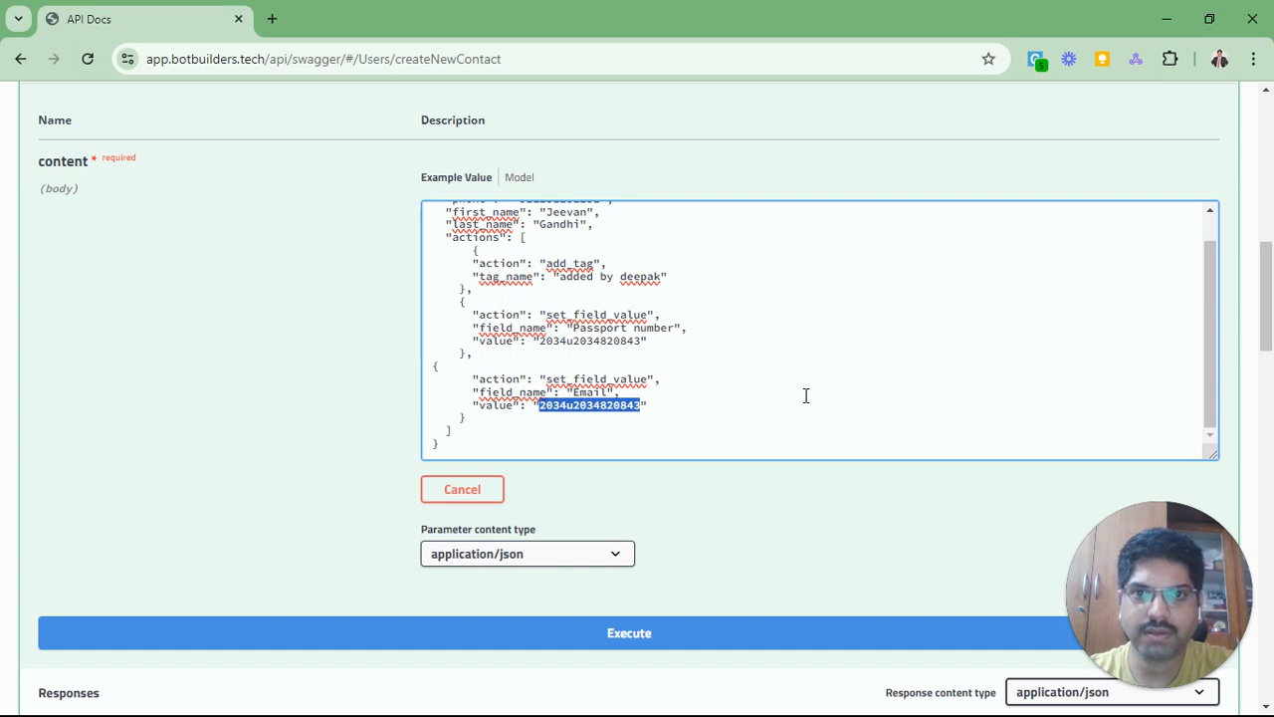
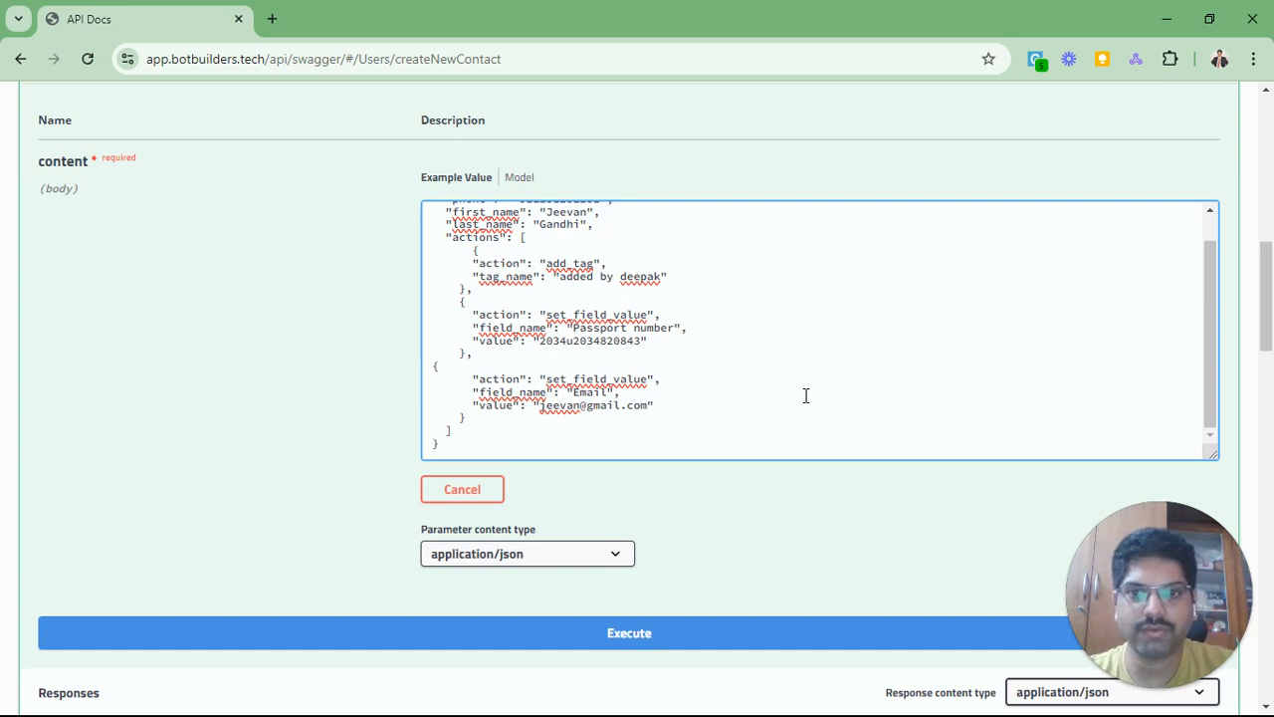
{"action": "left_click", "coordinate": [702, 402]}
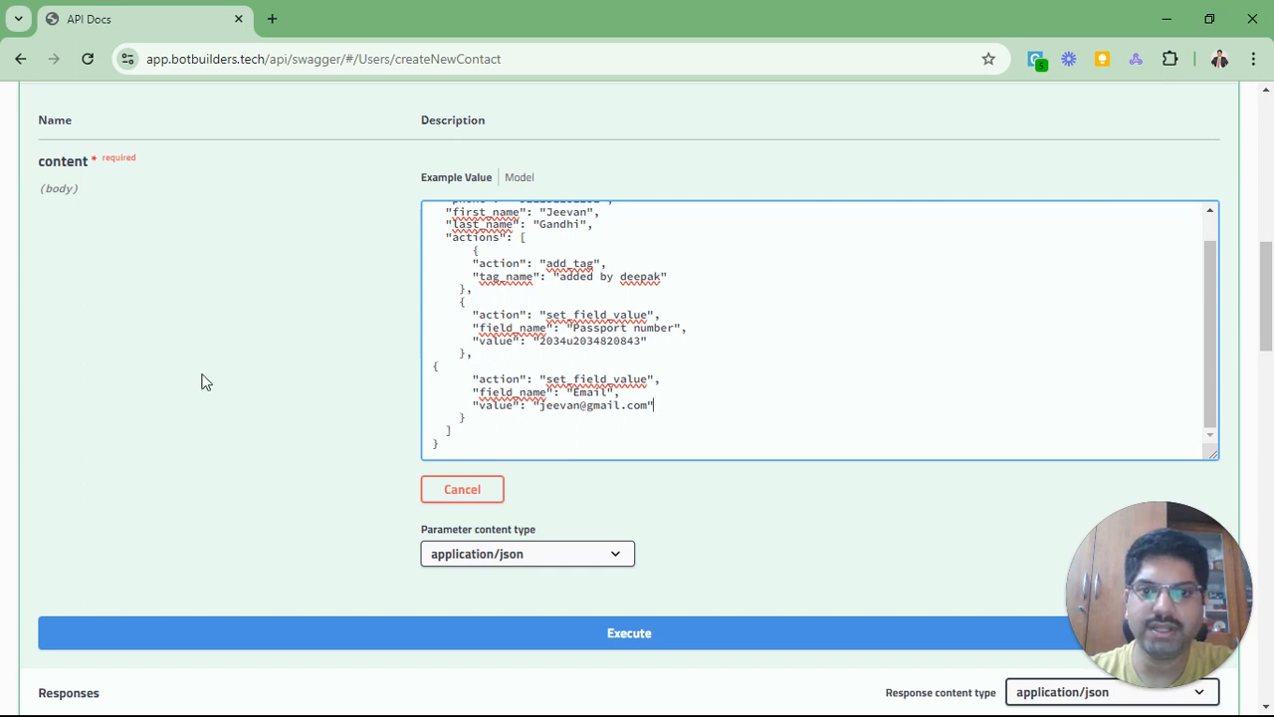
Step: Execute the createNewContact request, then go to the BotBuilders Flows tab
{"action": "scroll", "coordinate": [201, 382], "scroll_direction": "down", "scroll_amount": 1}
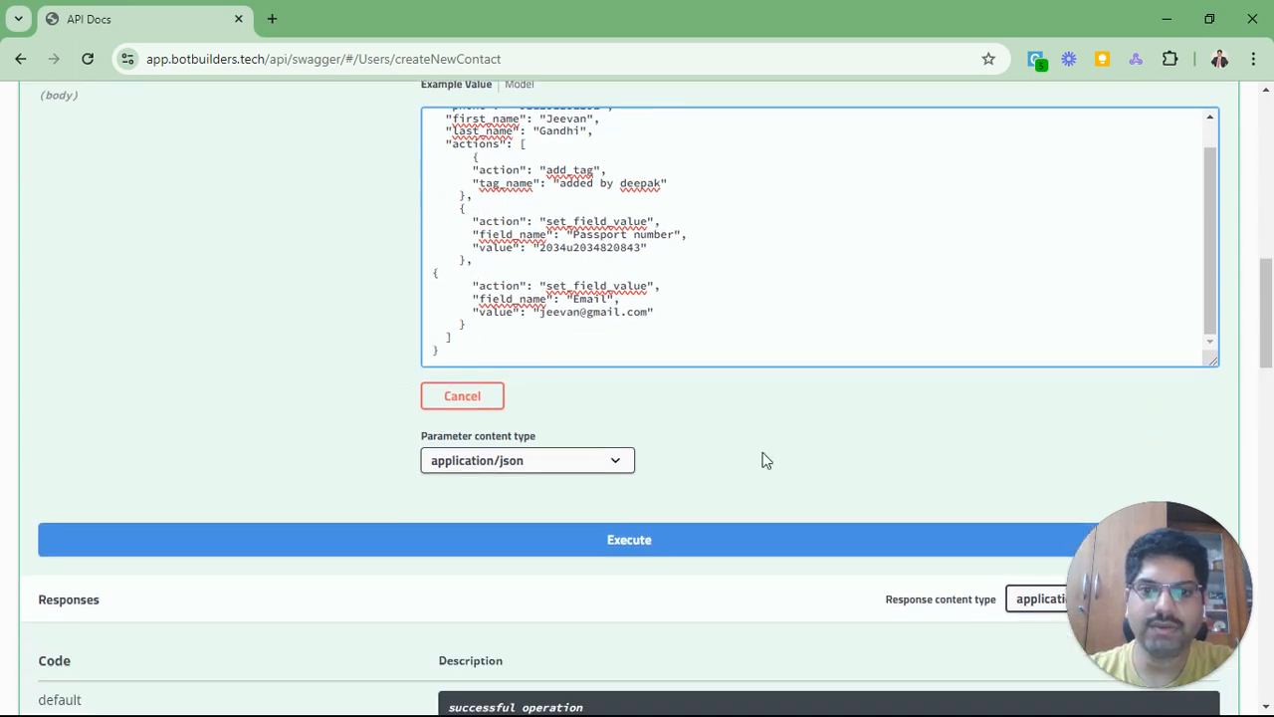
{"action": "left_click", "coordinate": [619, 549]}
{"action": "scroll", "coordinate": [350, 427], "scroll_direction": "up", "scroll_amount": 2}
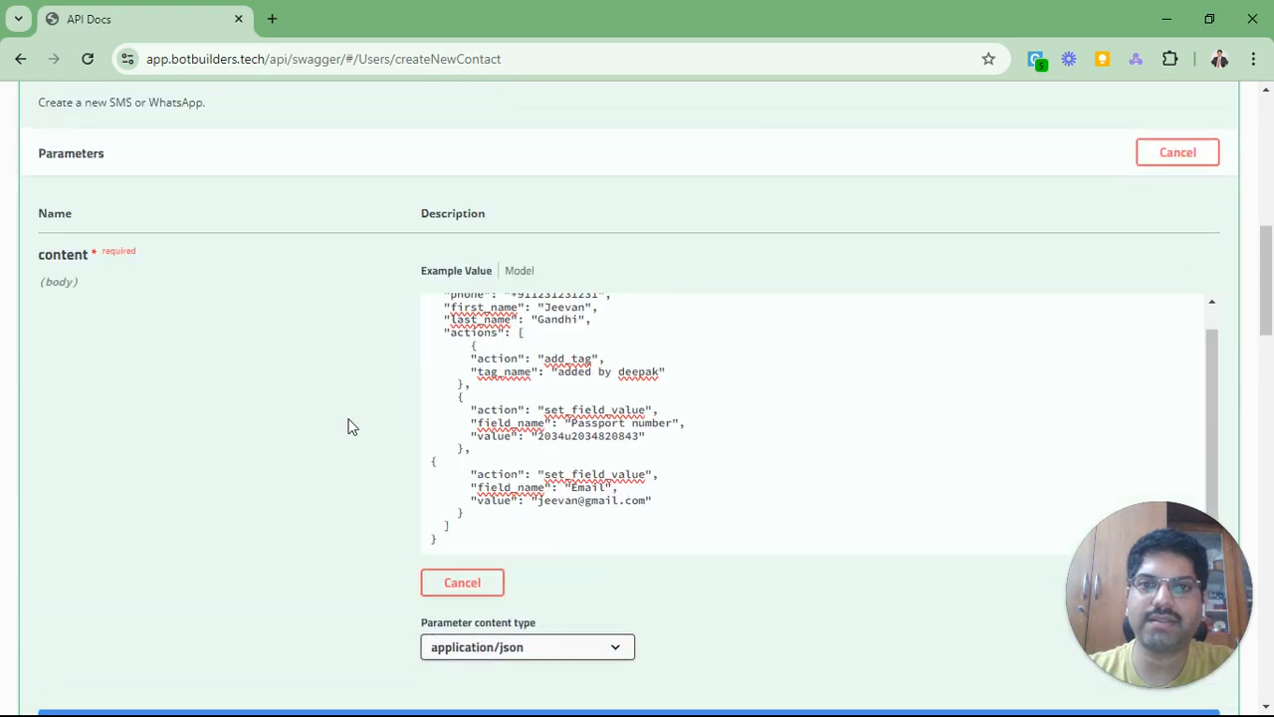
{"action": "key", "text": "alt+Tab"}
{"action": "key", "text": "ctrl+Tab"}
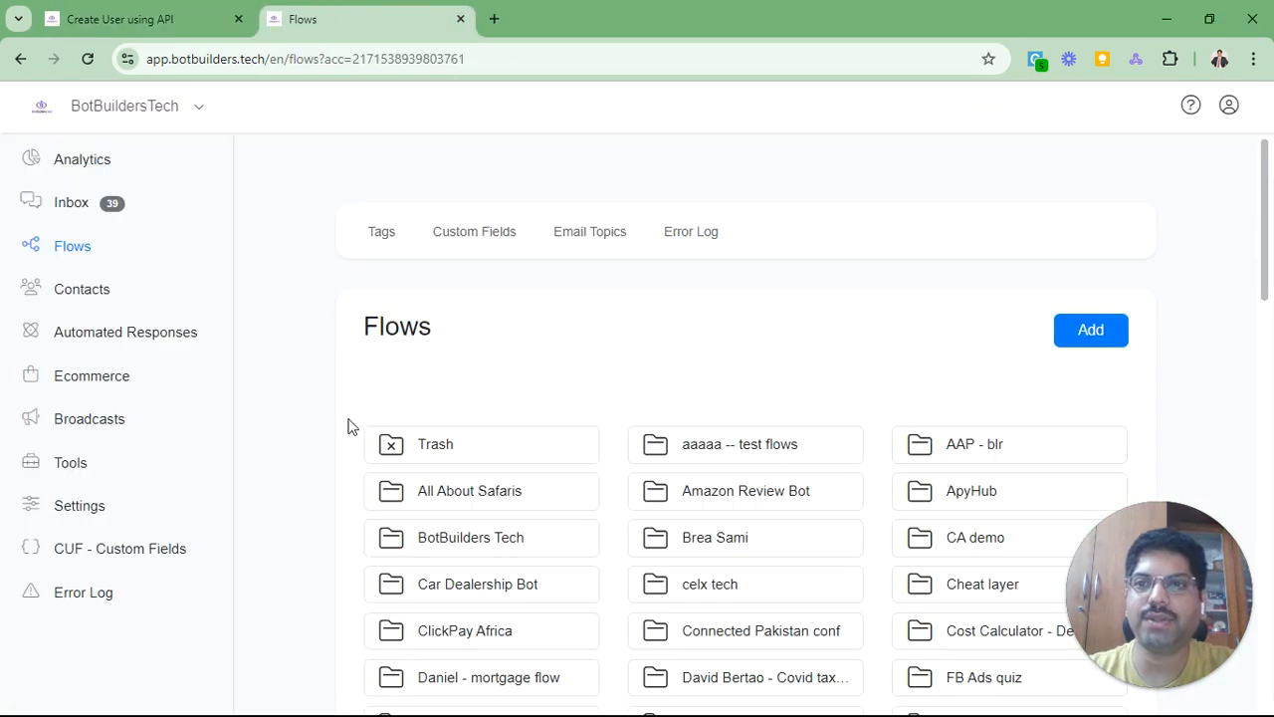
Step: Search Contacts for the earlier API-created test contact and delete it
{"action": "left_click", "coordinate": [105, 294]}
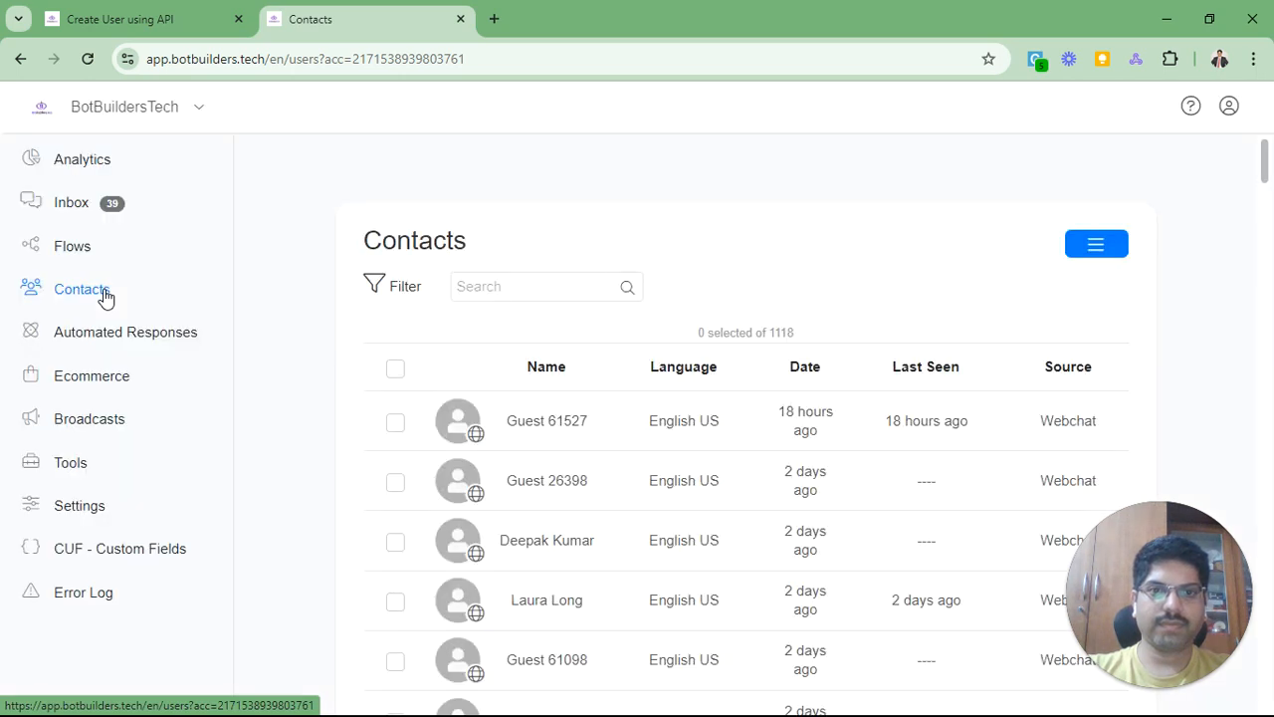
{"action": "scroll", "coordinate": [504, 455], "scroll_direction": "down", "scroll_amount": 3}
{"action": "scroll", "coordinate": [546, 412], "scroll_direction": "up", "scroll_amount": 3}
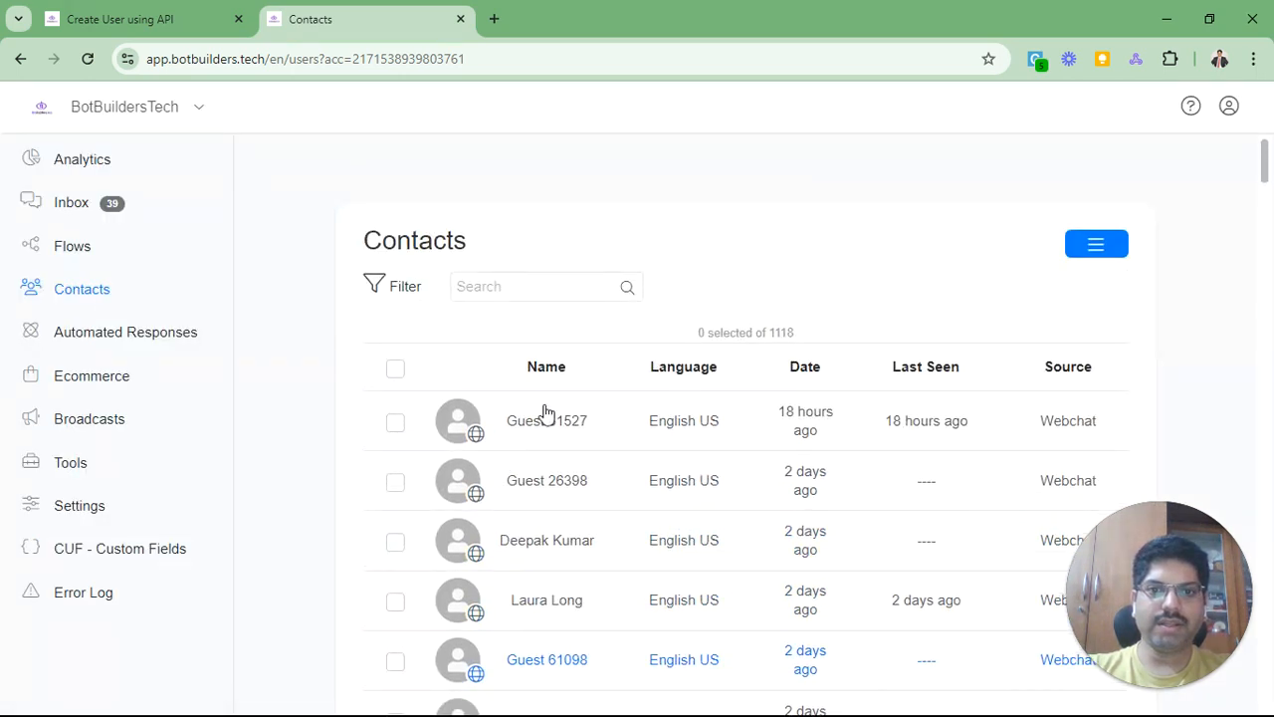
{"action": "left_click", "coordinate": [505, 282]}
{"action": "type", "text": "jee"}
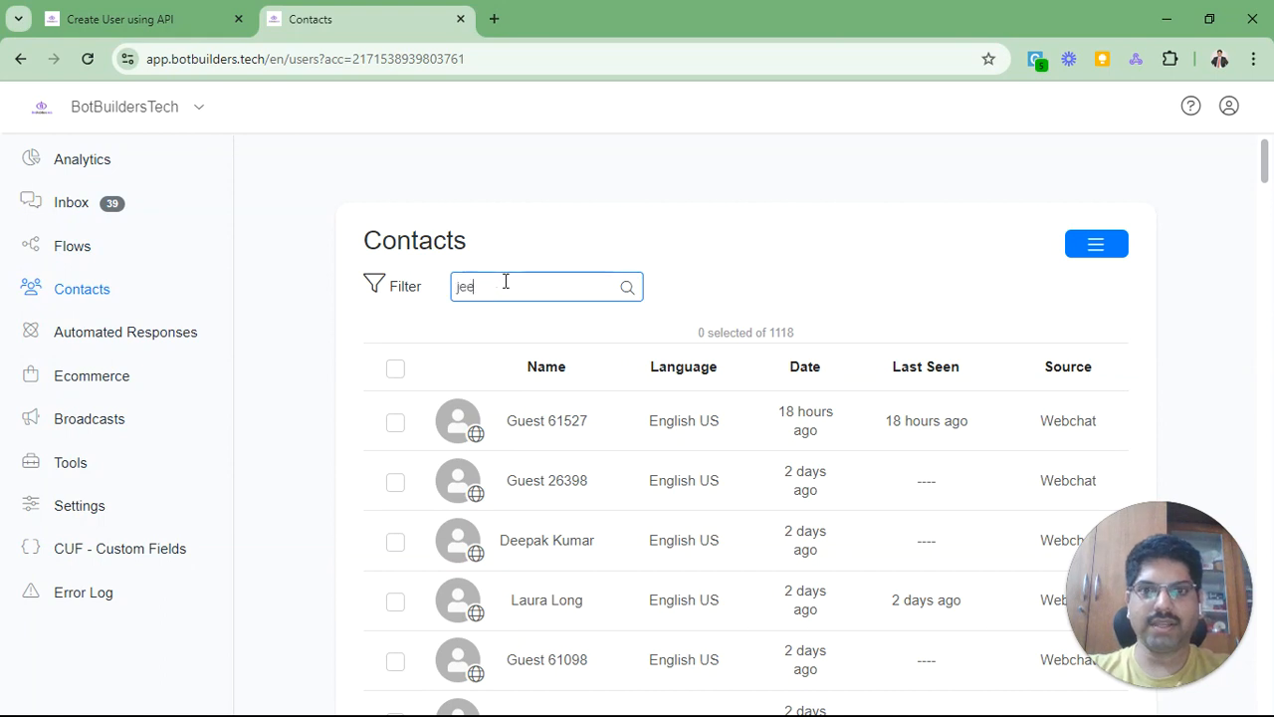
{"action": "type", "text": "van"}
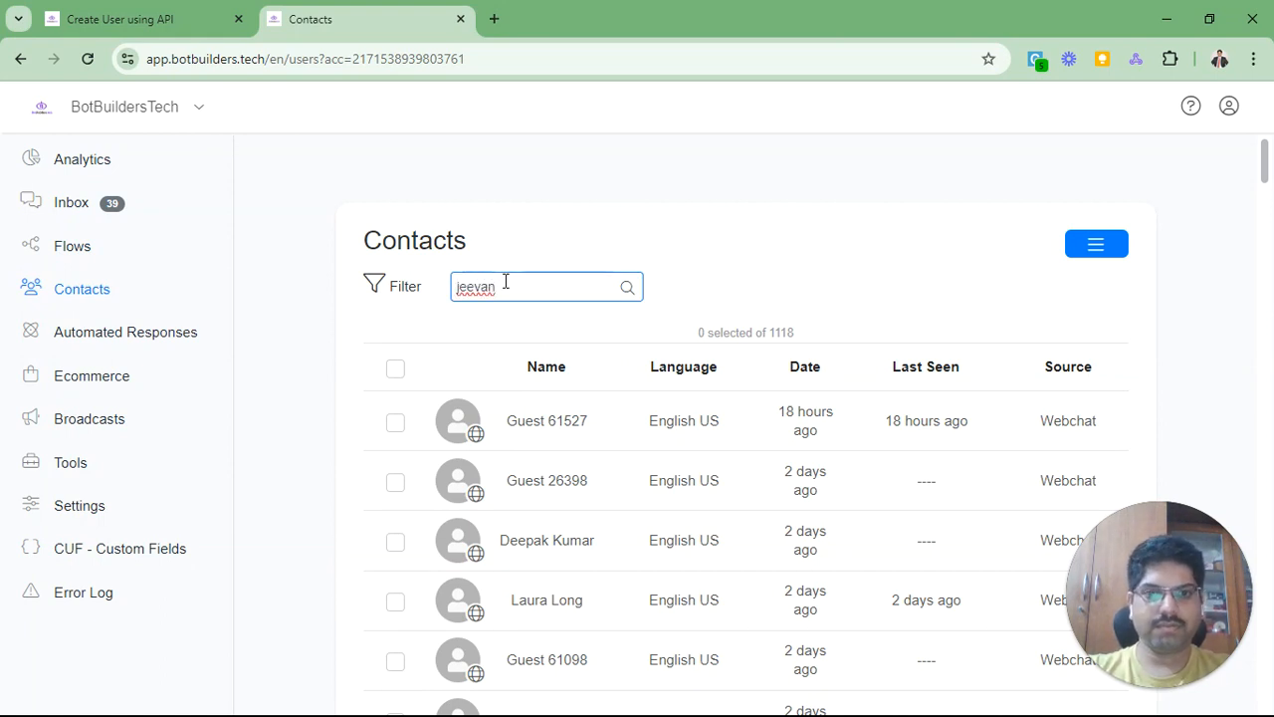
{"action": "key", "text": "Return"}
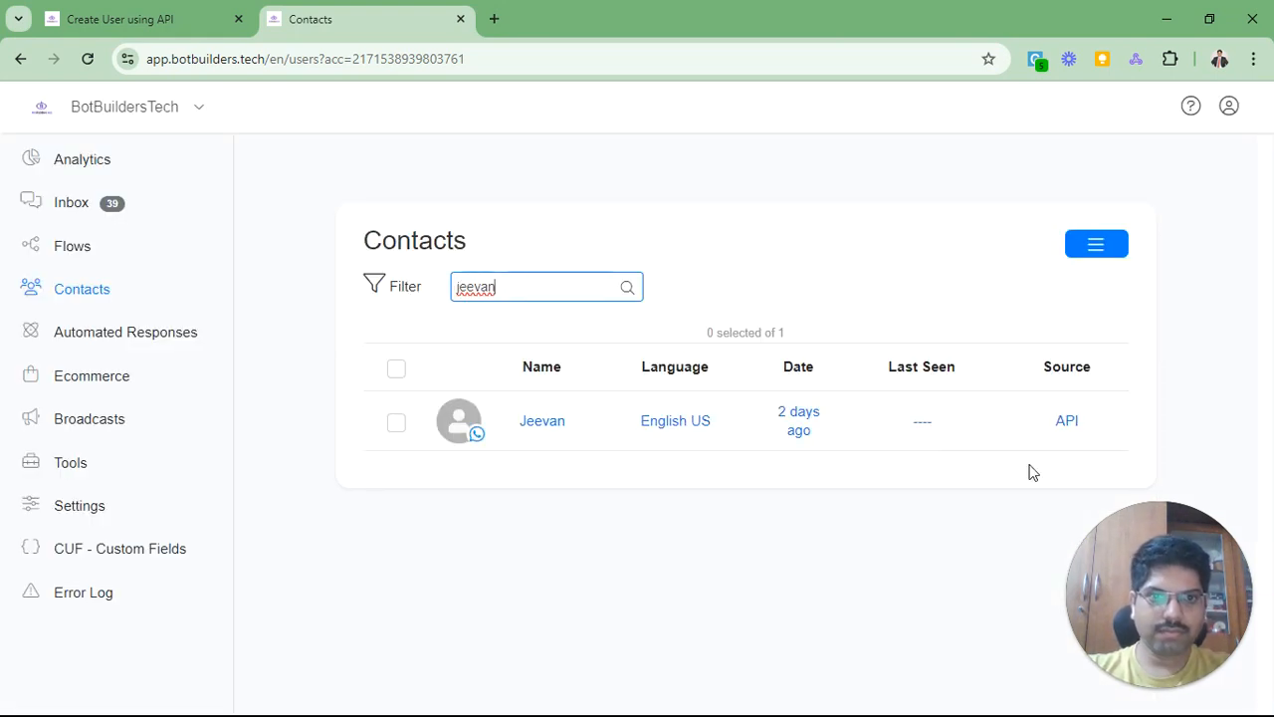
{"action": "left_click", "coordinate": [399, 425]}
{"action": "left_click", "coordinate": [1097, 251]}
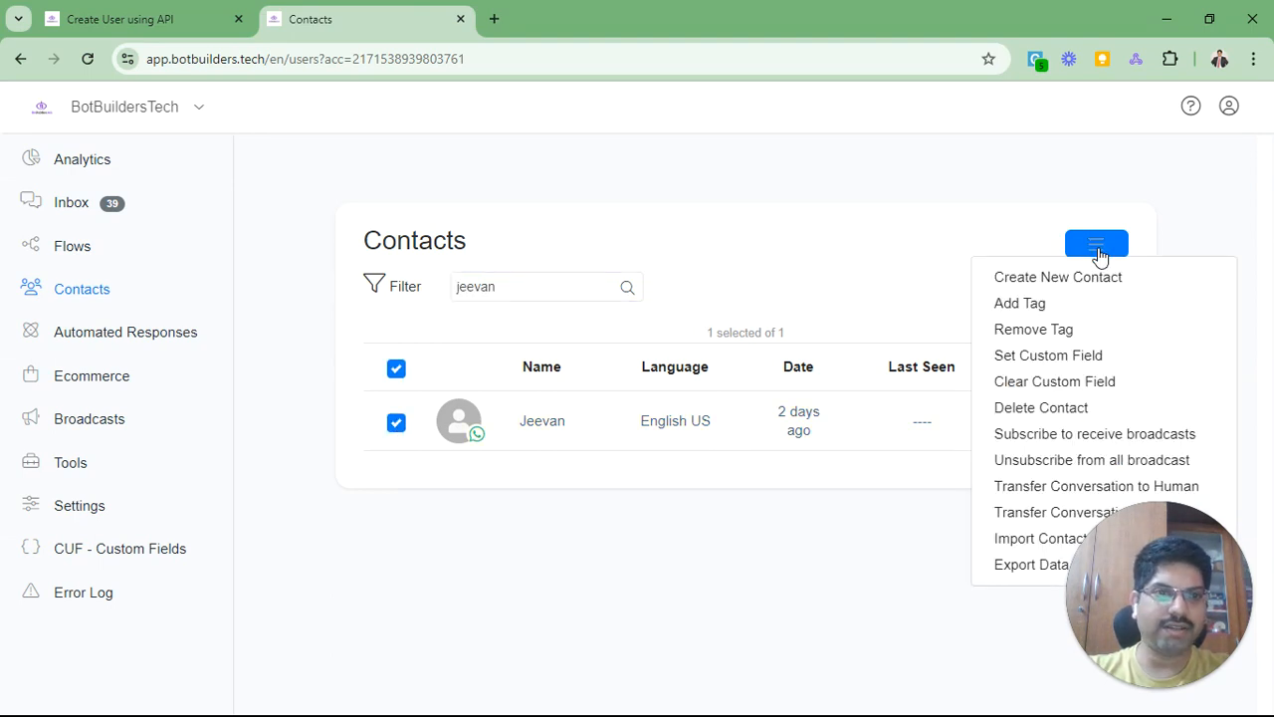
{"action": "left_click", "coordinate": [1047, 407]}
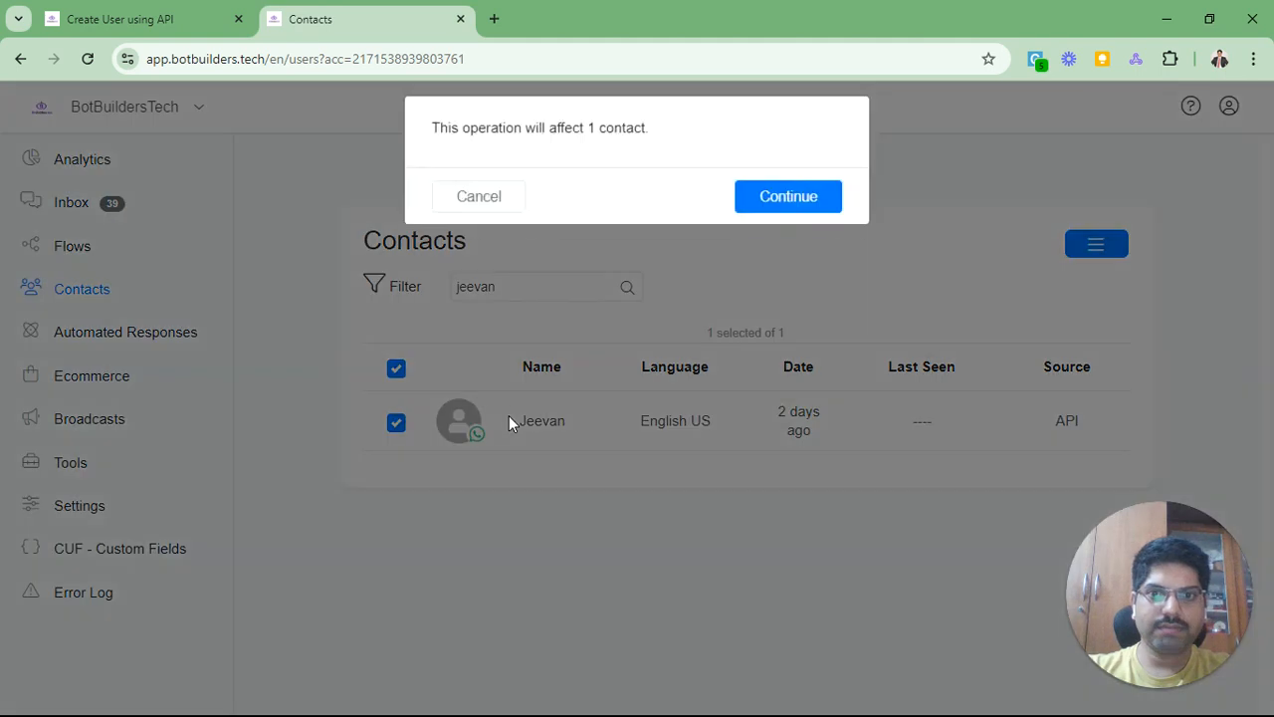
{"action": "left_click", "coordinate": [758, 213]}
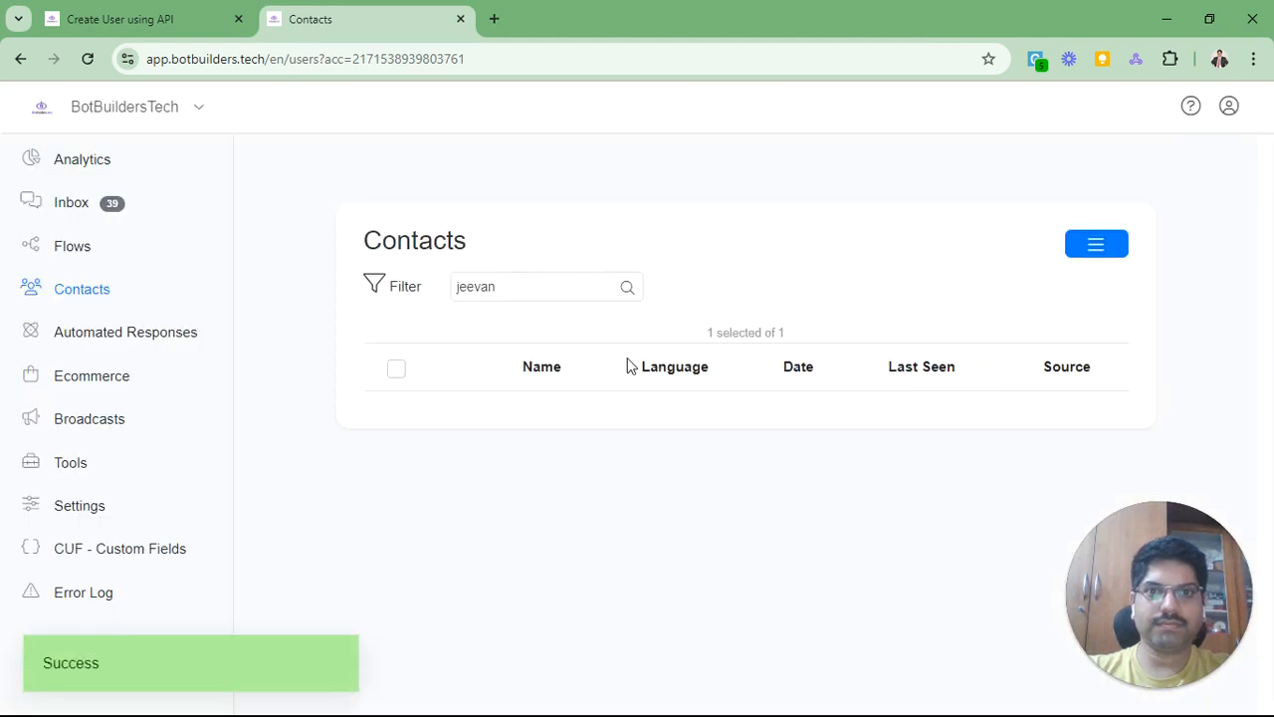
Step: Clear the contacts search, reload the page, and return to API Docs
{"action": "double_click", "coordinate": [542, 290]}
{"action": "key", "text": "BackSpace"}
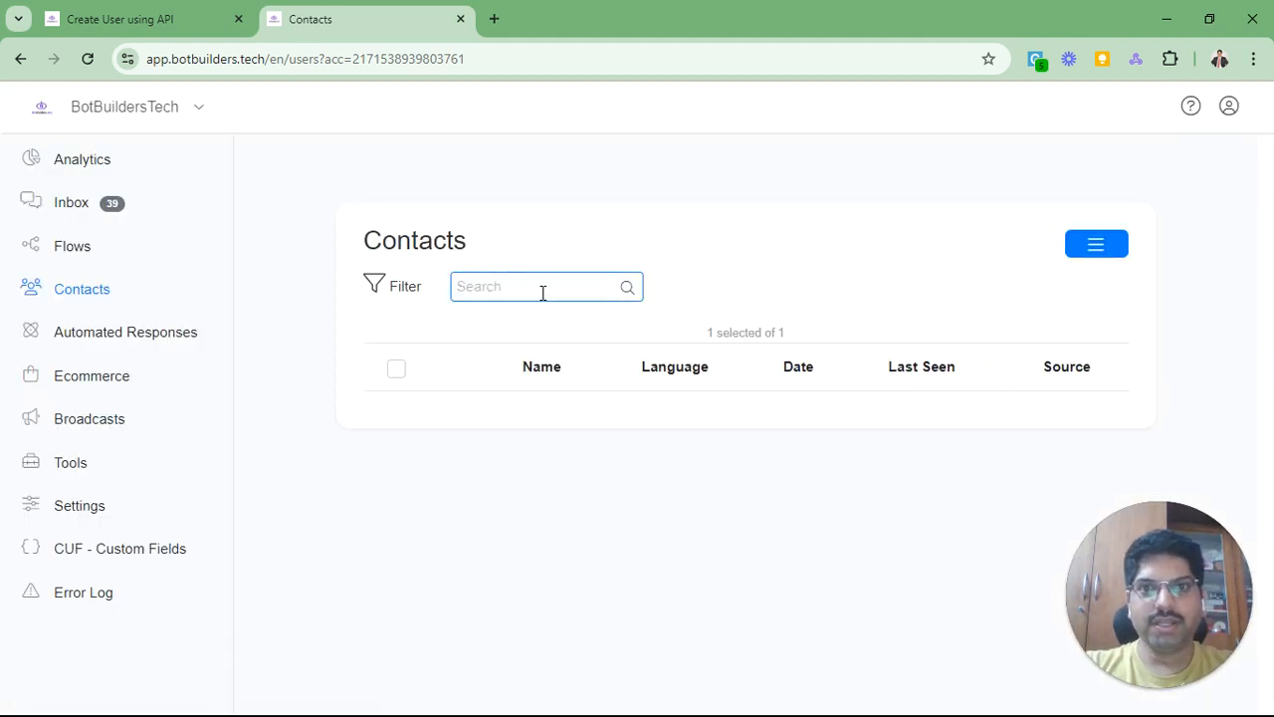
{"action": "key", "text": "F5"}
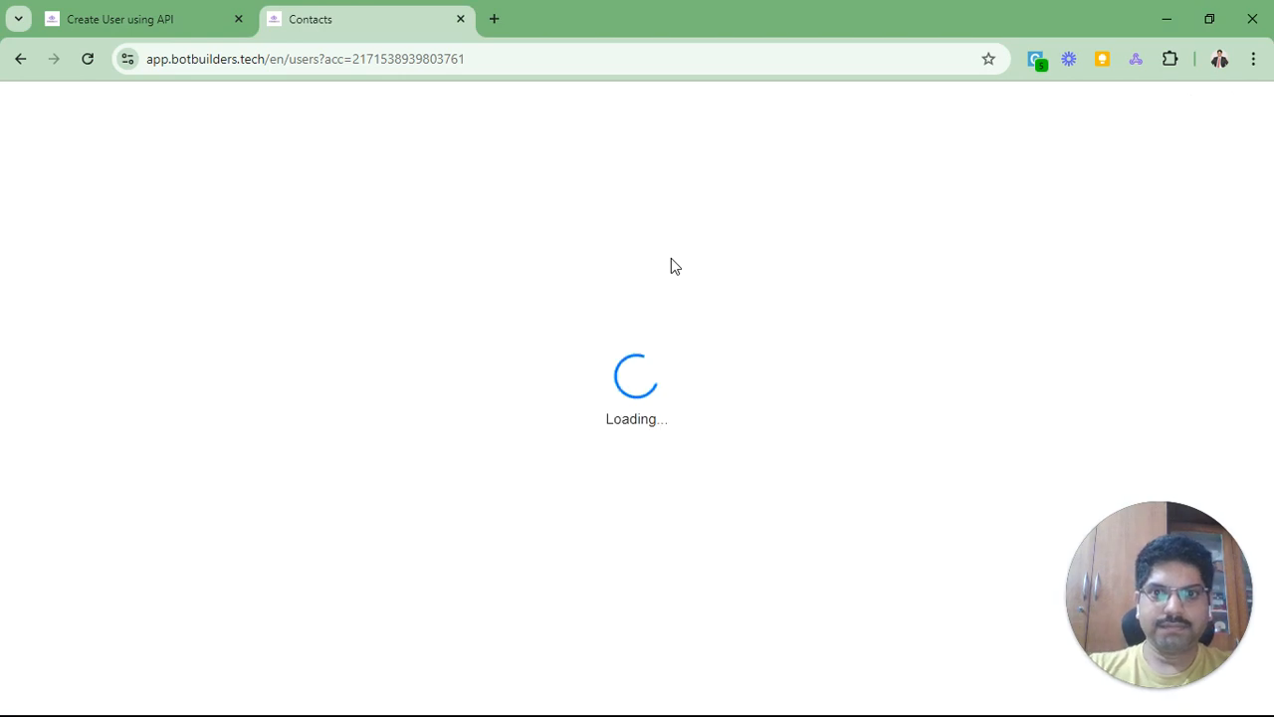
{"action": "key", "text": "alt+Tab"}
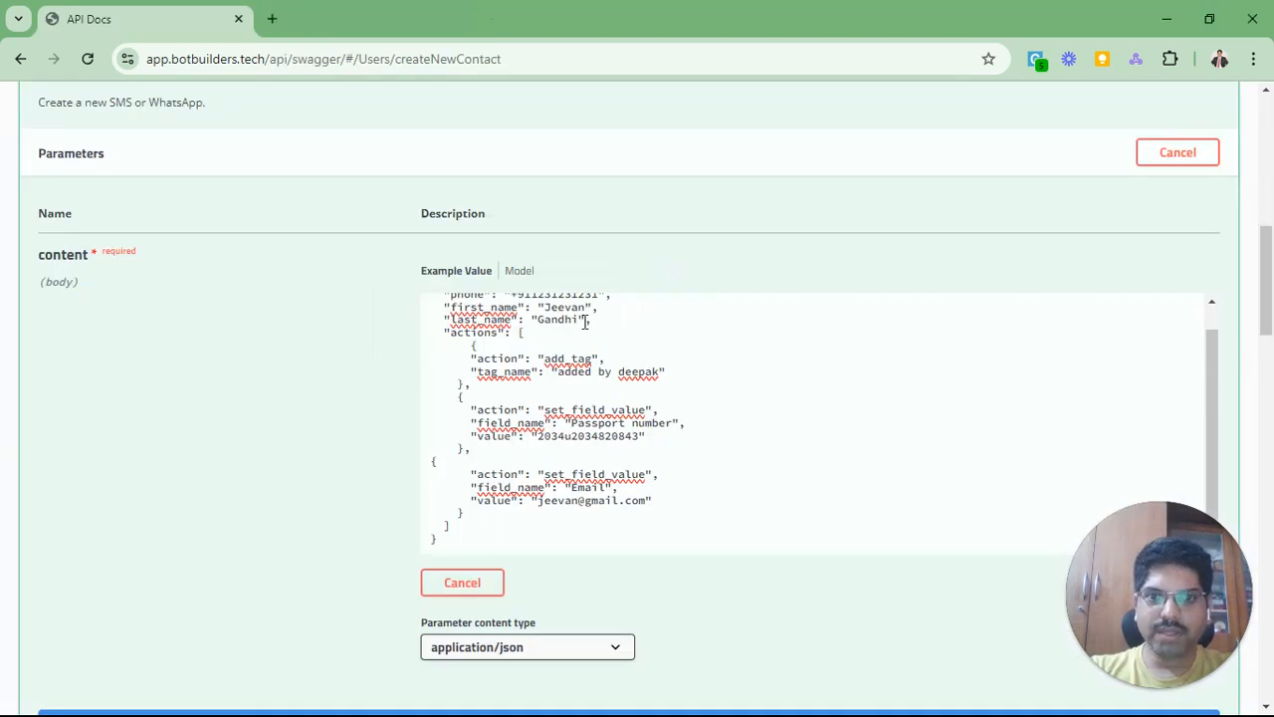
Step: Execute the POST /users request and inspect the generated curl command
{"action": "scroll", "coordinate": [269, 444], "scroll_direction": "down", "scroll_amount": 2}
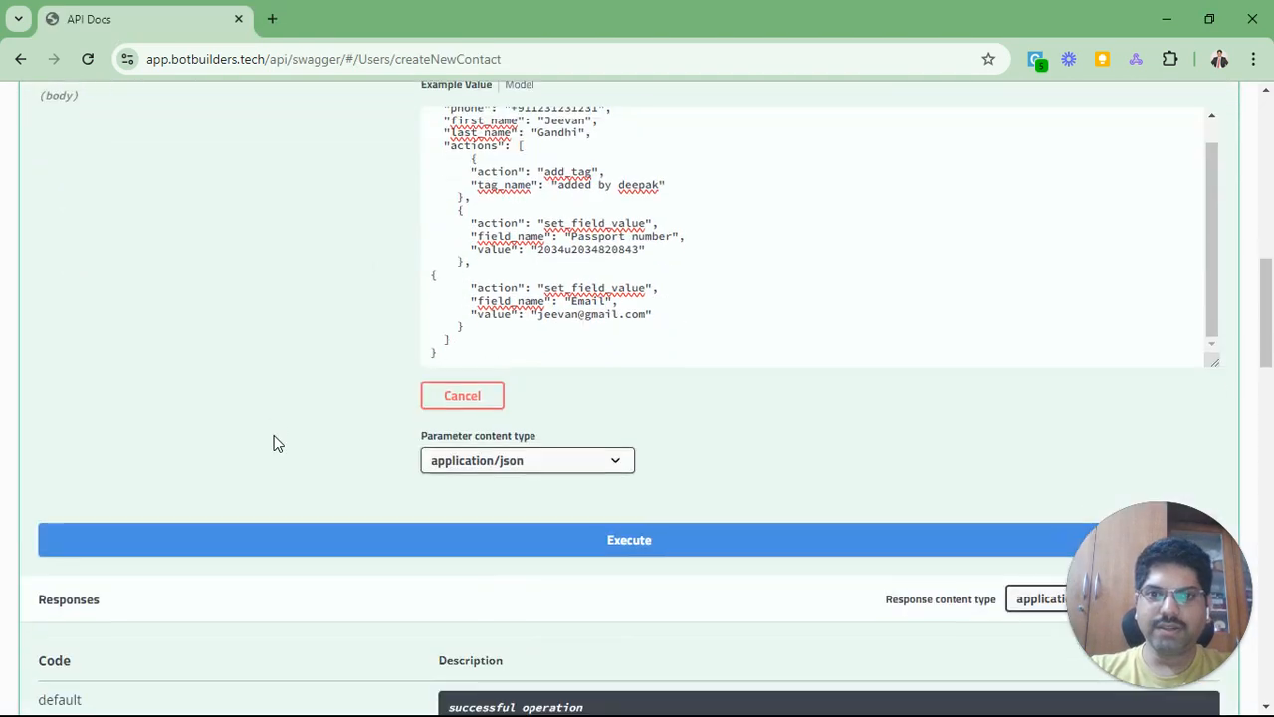
{"action": "left_click", "coordinate": [657, 545]}
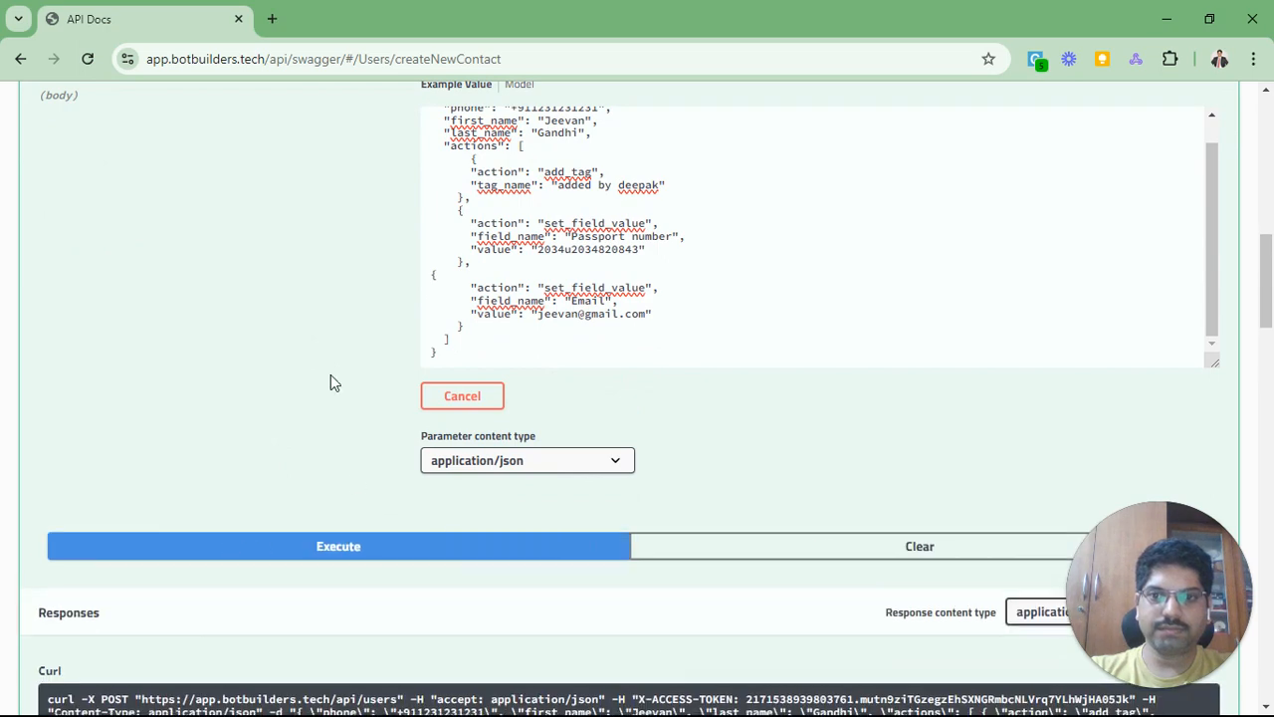
{"action": "scroll", "coordinate": [328, 368], "scroll_direction": "down", "scroll_amount": 3}
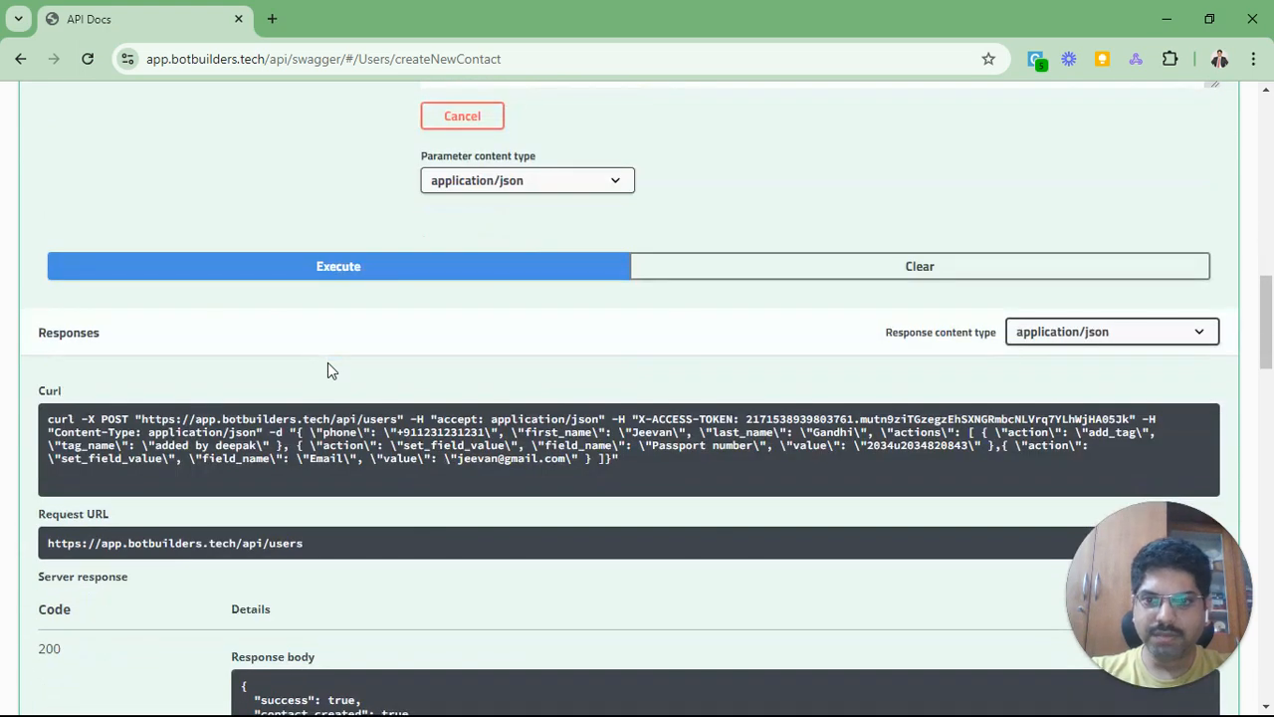
{"action": "scroll", "coordinate": [403, 427], "scroll_direction": "down", "scroll_amount": 1}
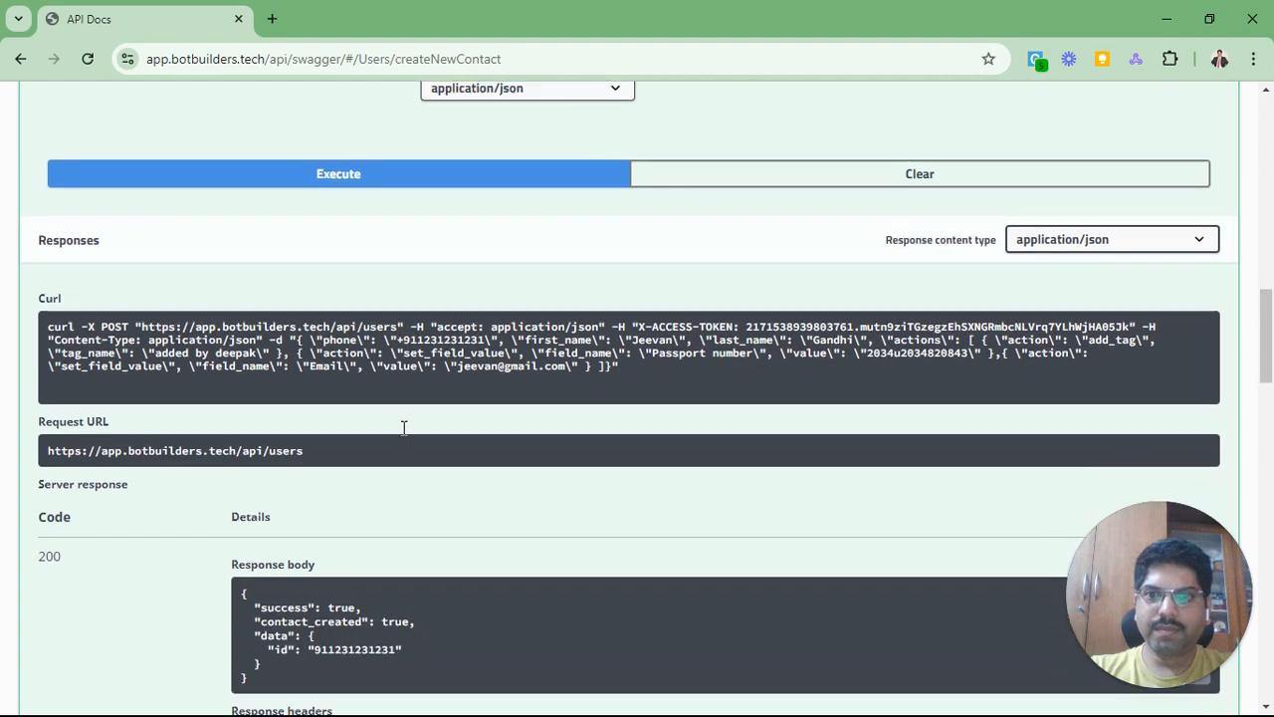
{"action": "left_click", "coordinate": [655, 371]}
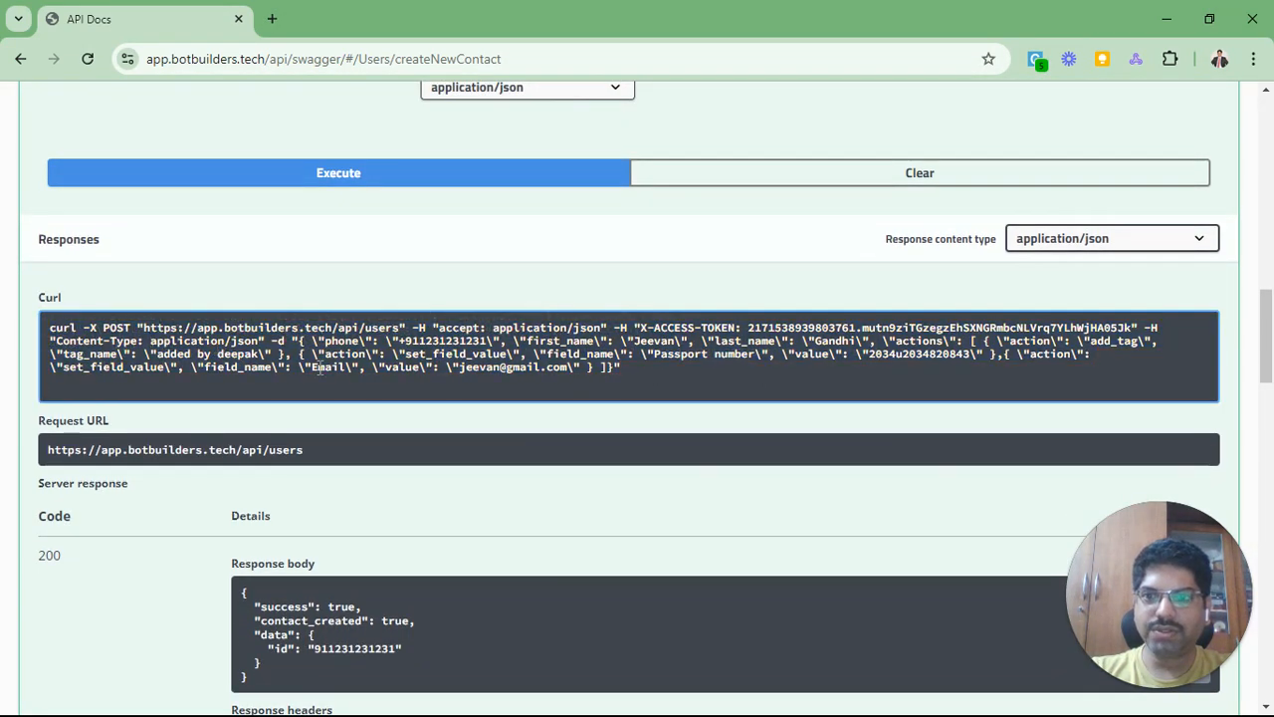
Step: Review the 200 response body, highlighting contact_created true and the returned contact id
{"action": "scroll", "coordinate": [318, 368], "scroll_direction": "down", "scroll_amount": 2}
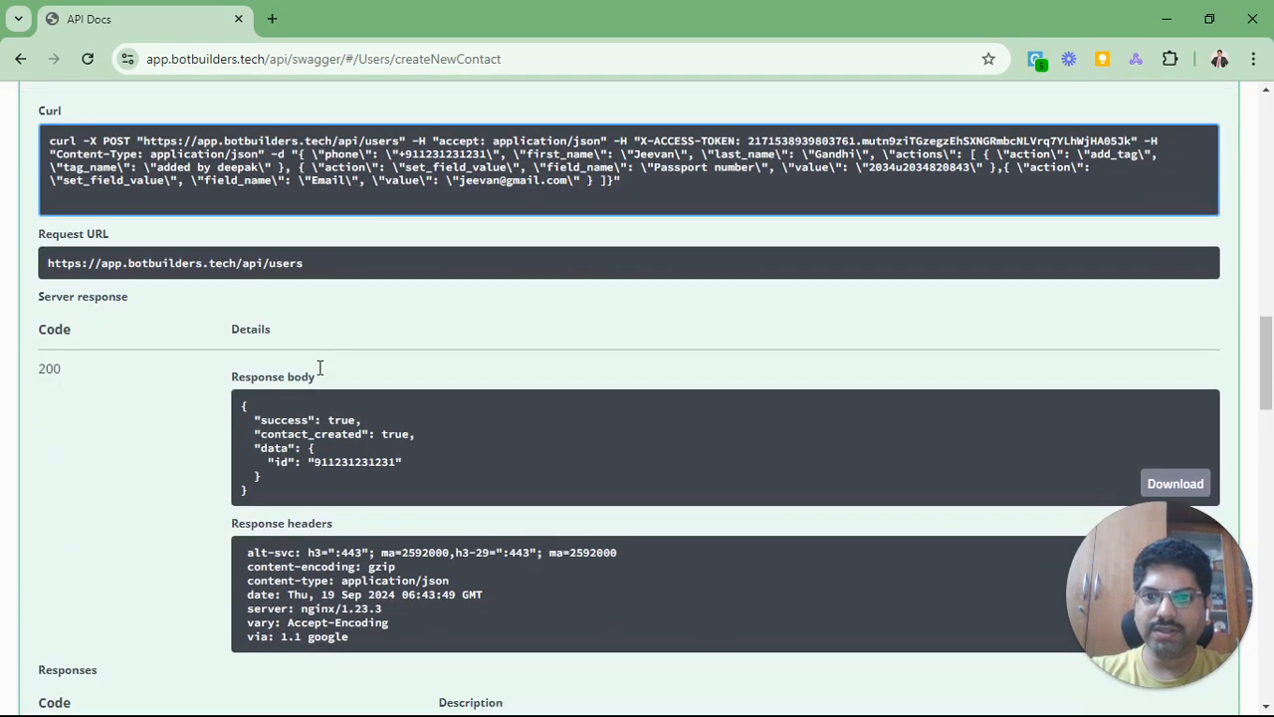
{"action": "left_click_drag", "start_coordinate": [336, 422], "coordinate": [390, 433]}
{"action": "left_click", "coordinate": [391, 433]}
{"action": "left_click_drag", "start_coordinate": [271, 435], "coordinate": [403, 438]}
{"action": "double_click", "coordinate": [396, 433]}
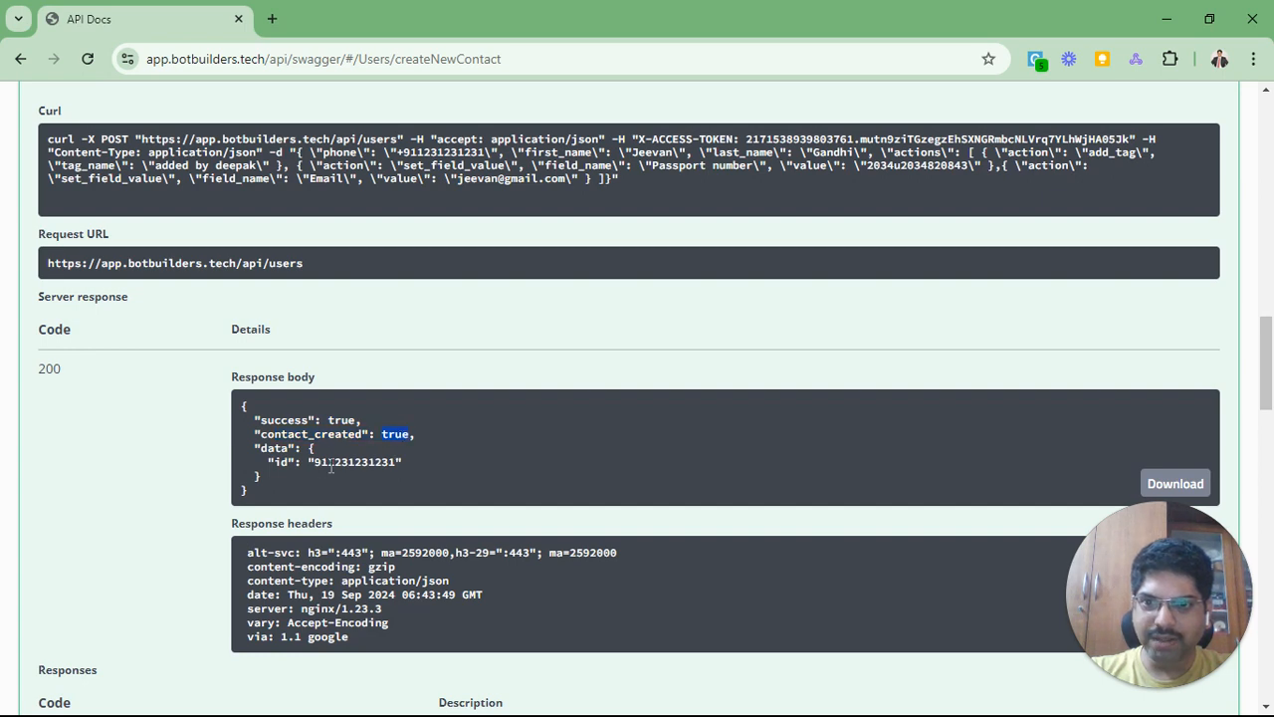
{"action": "double_click", "coordinate": [353, 462]}
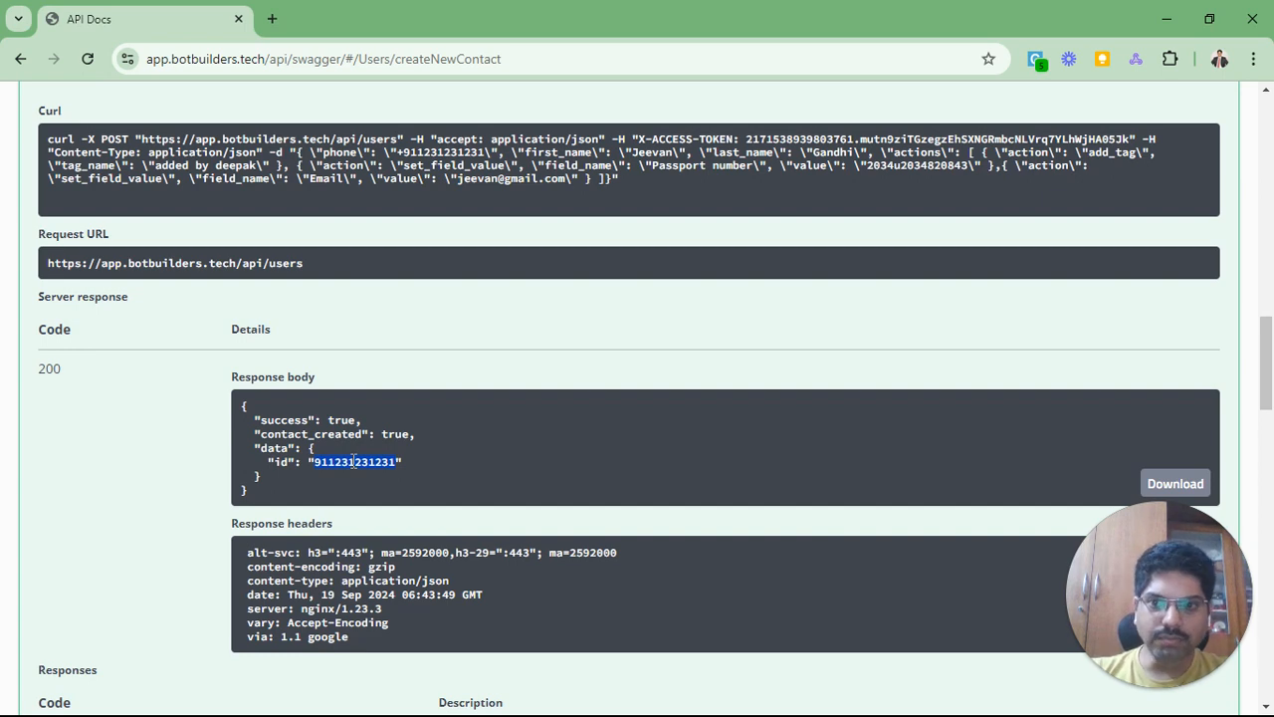
{"action": "scroll", "coordinate": [353, 461], "scroll_direction": "up", "scroll_amount": 5}
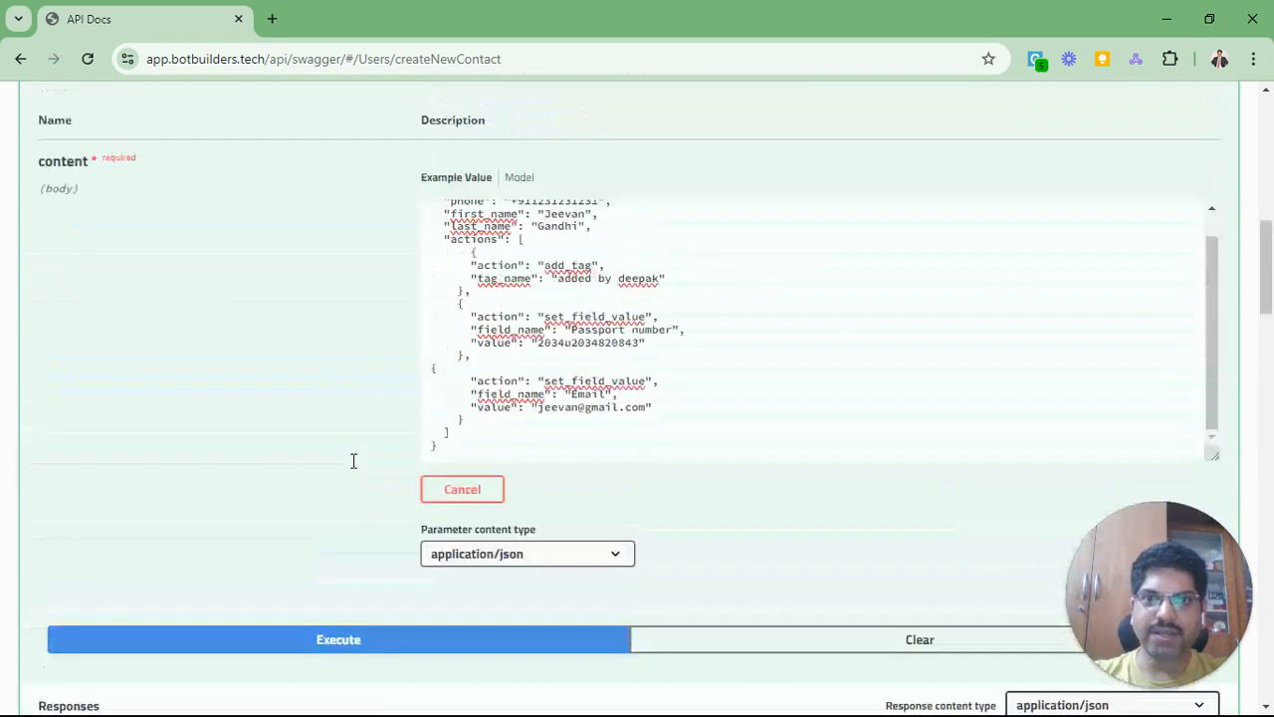
{"action": "scroll", "coordinate": [552, 432], "scroll_direction": "up", "scroll_amount": 1}
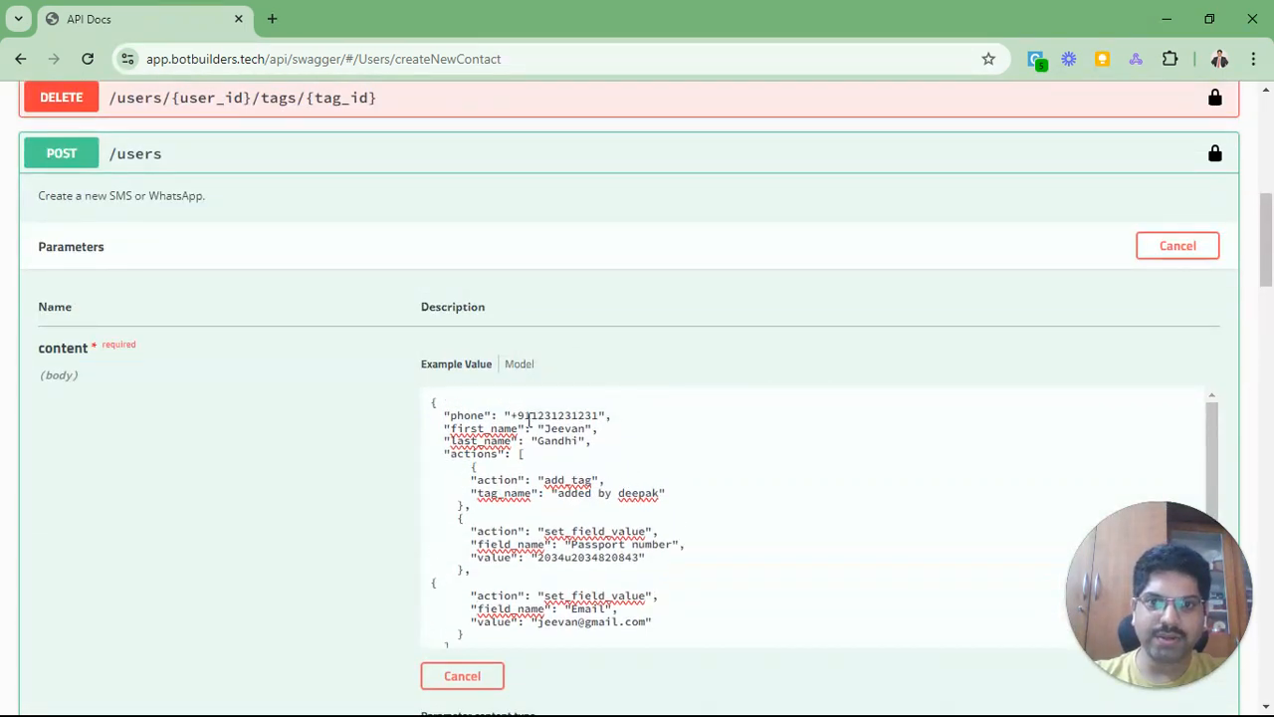
{"action": "scroll", "coordinate": [265, 492], "scroll_direction": "down", "scroll_amount": 8}
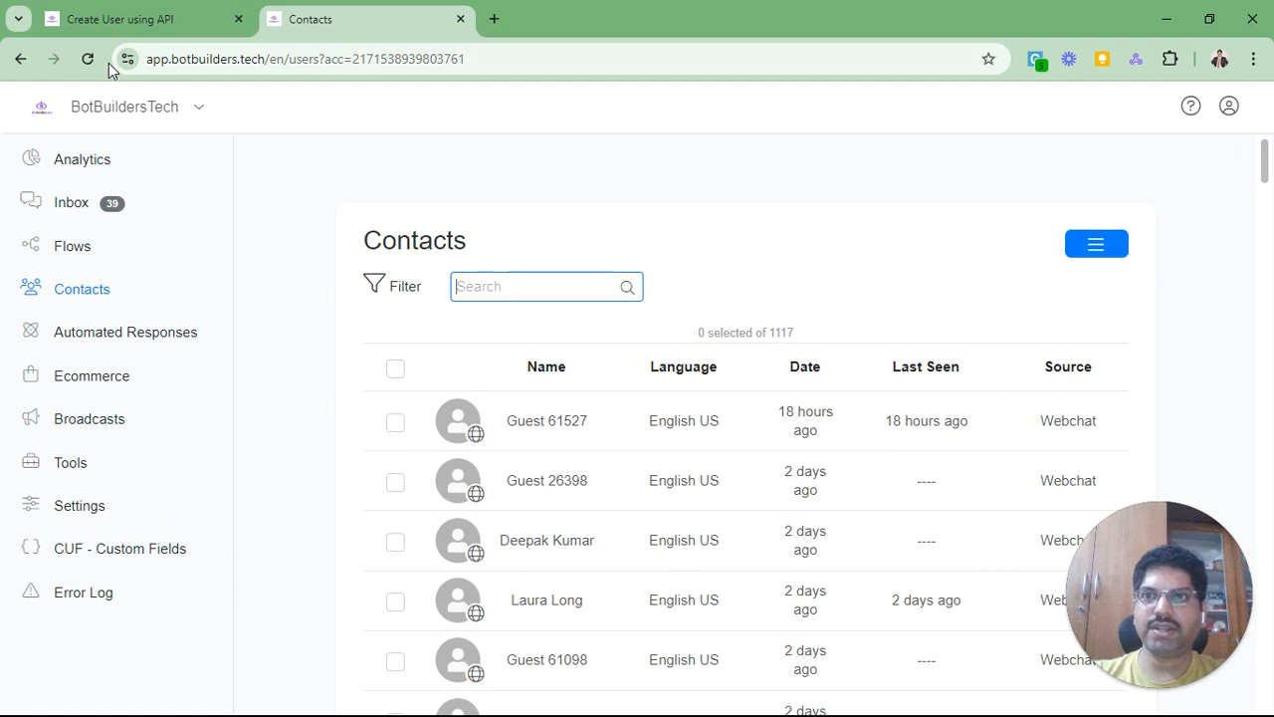
Step: Reload Contacts and open the new API-created contact's WhatsApp conversation in the Inbox
{"action": "left_click", "coordinate": [99, 61]}
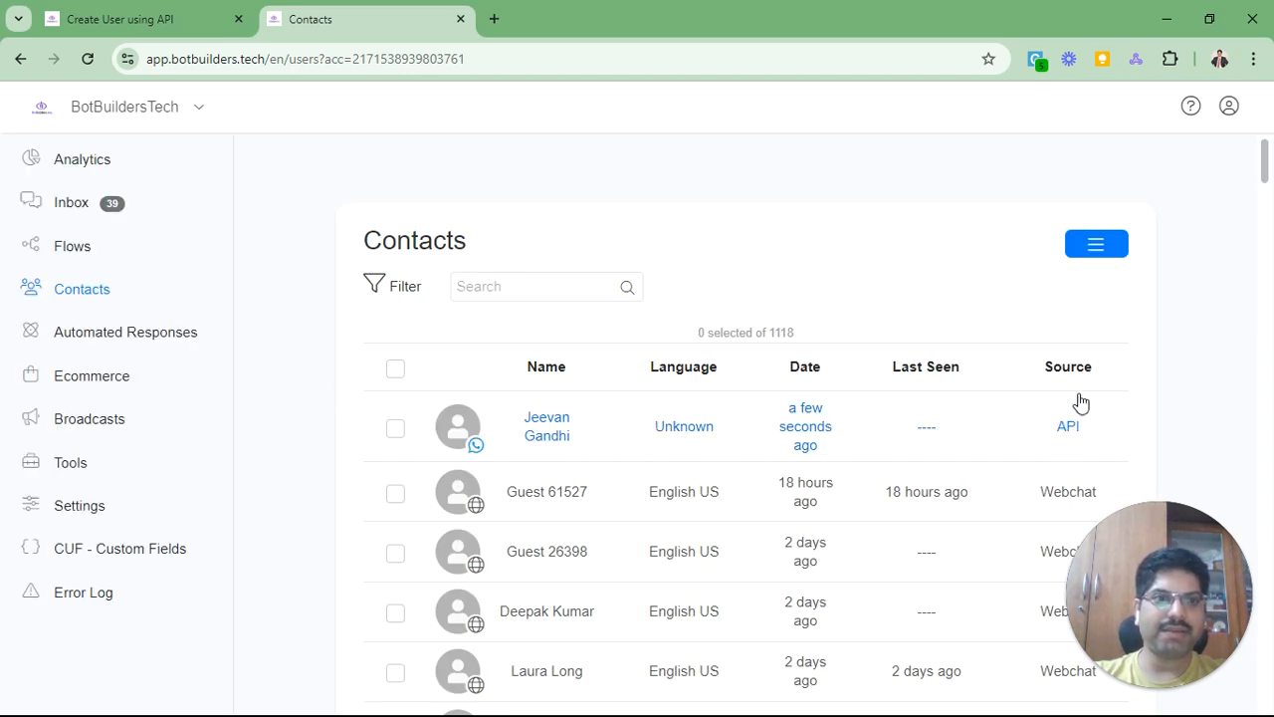
{"action": "left_click", "coordinate": [536, 435]}
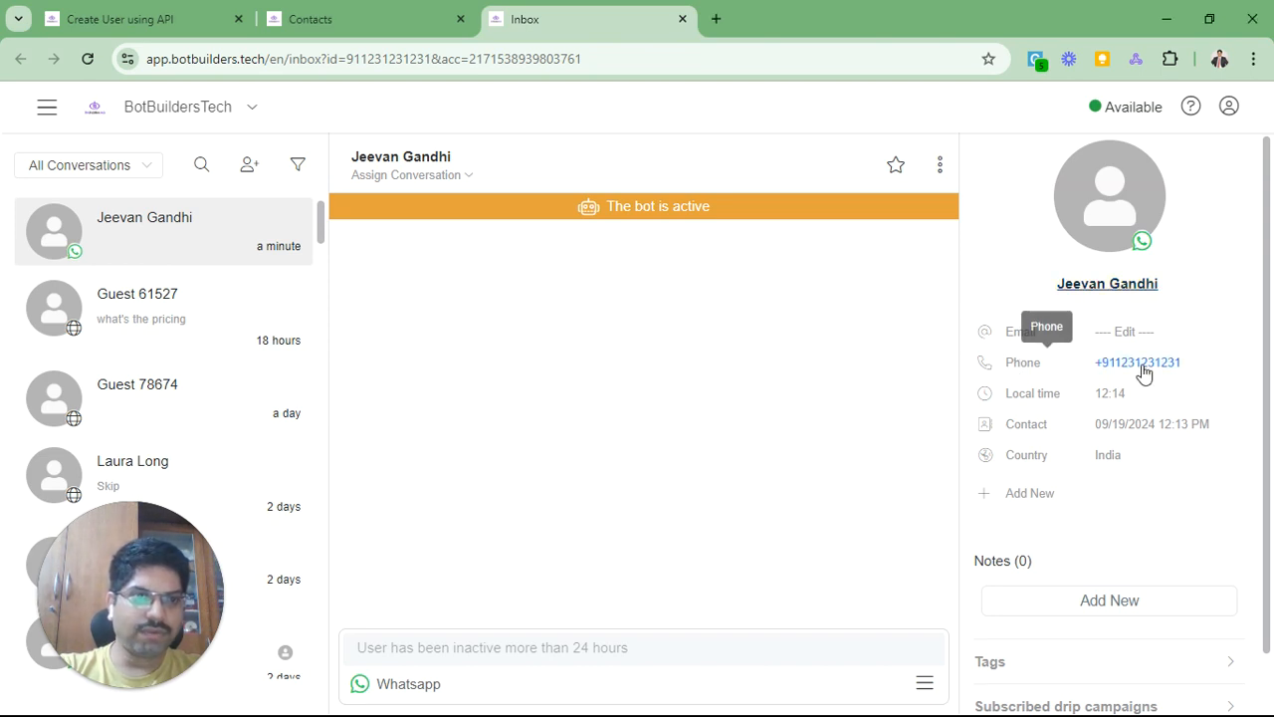
Step: Check the contact's tags in the side panel, then open its User Details via More information
{"action": "scroll", "coordinate": [1144, 371], "scroll_direction": "down", "scroll_amount": 3}
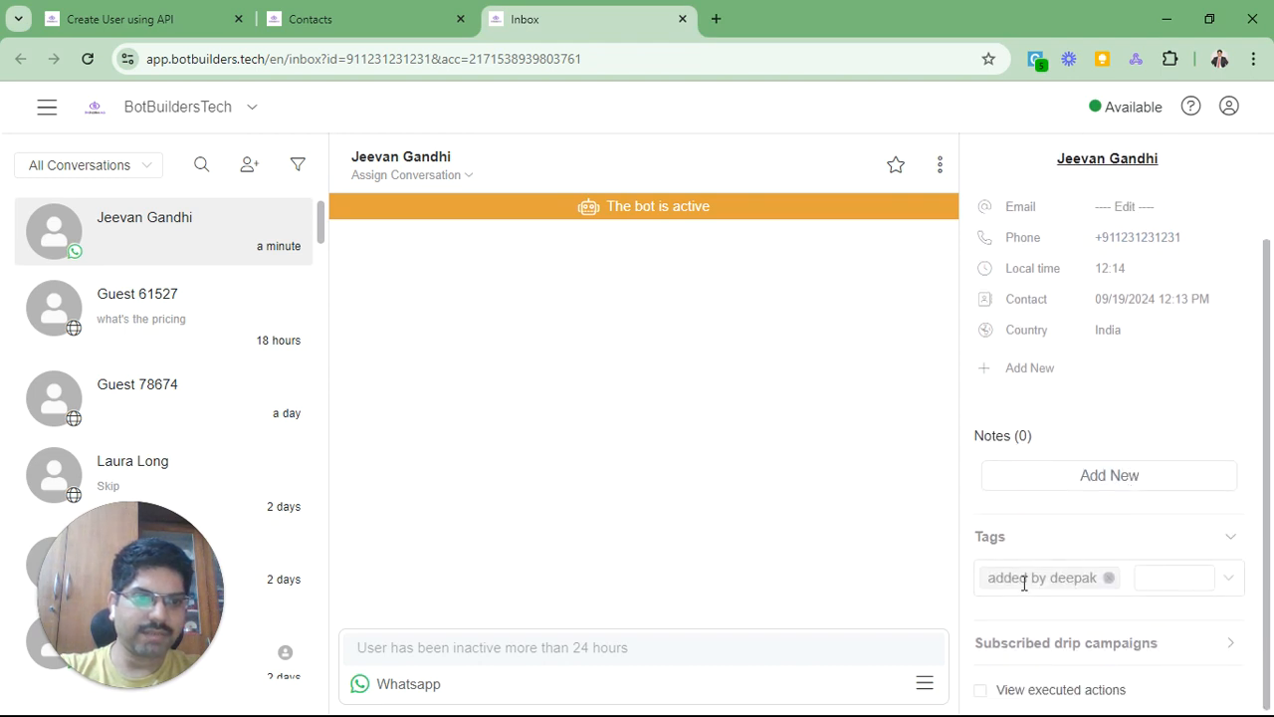
{"action": "left_click", "coordinate": [995, 543]}
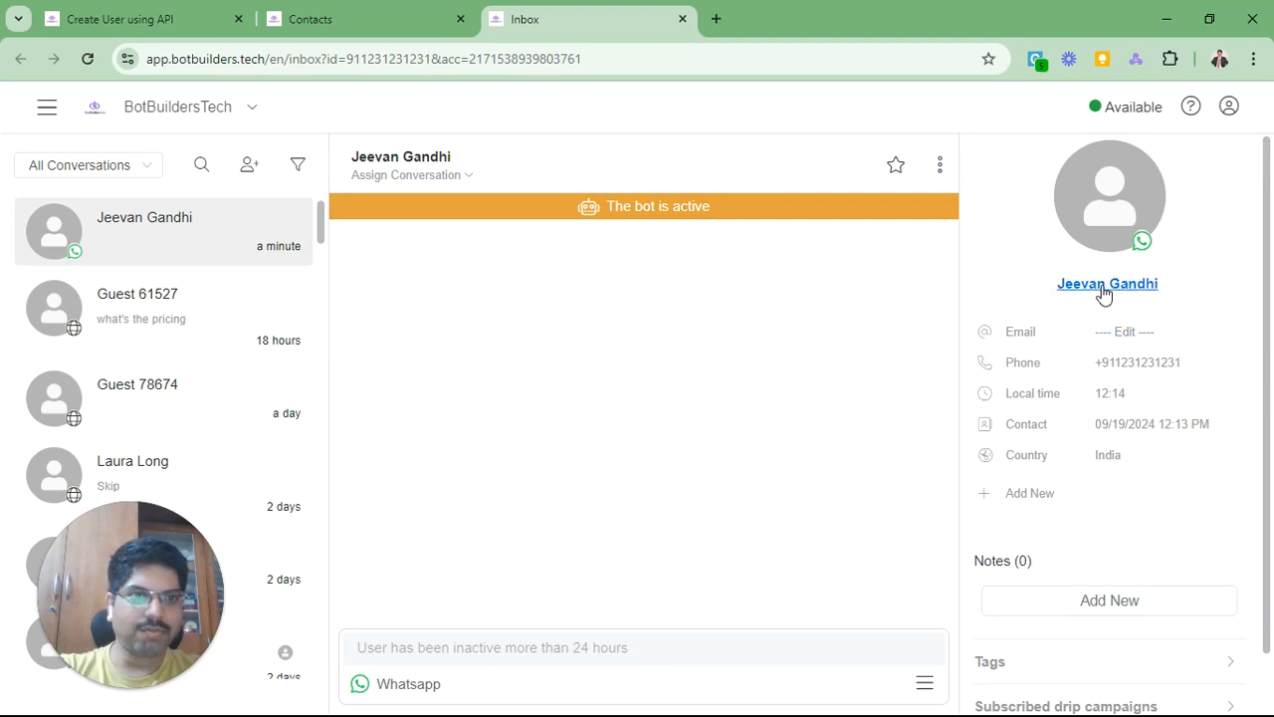
{"action": "left_click", "coordinate": [1105, 287]}
{"action": "left_click", "coordinate": [1058, 350]}
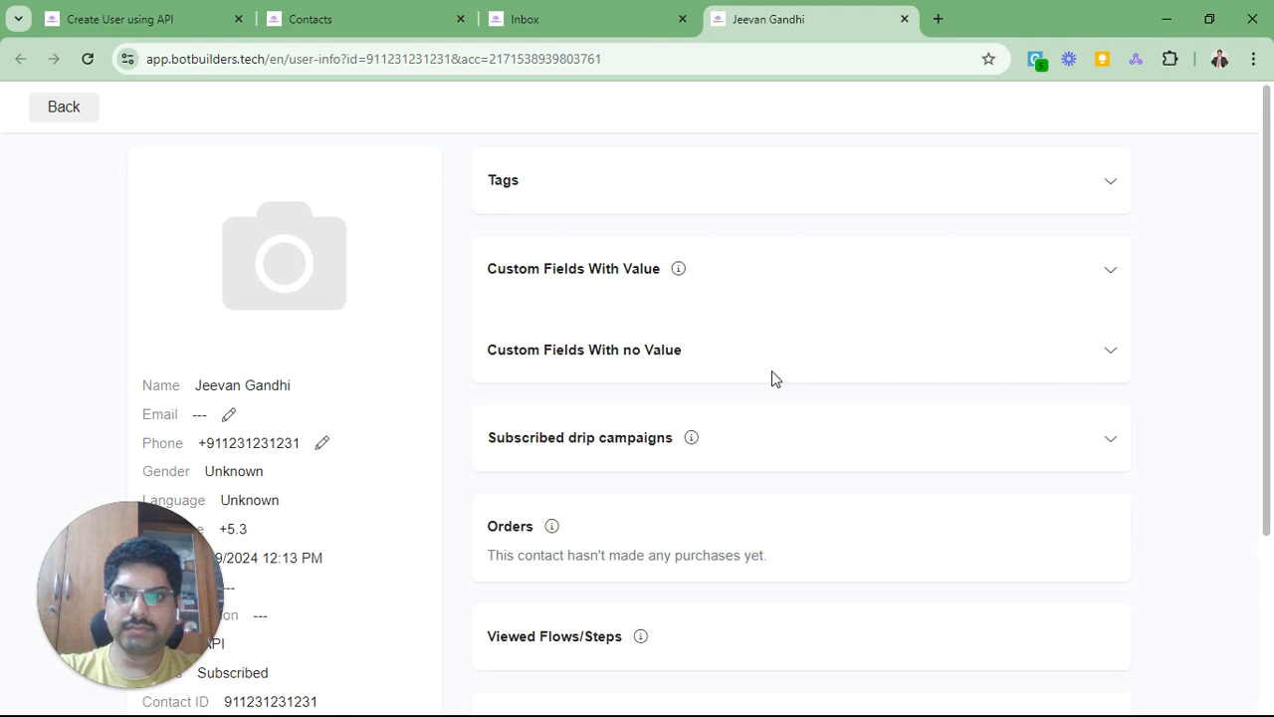
Step: Reload the contact's details page and expand the custom fields that have values
{"action": "left_click", "coordinate": [553, 28]}
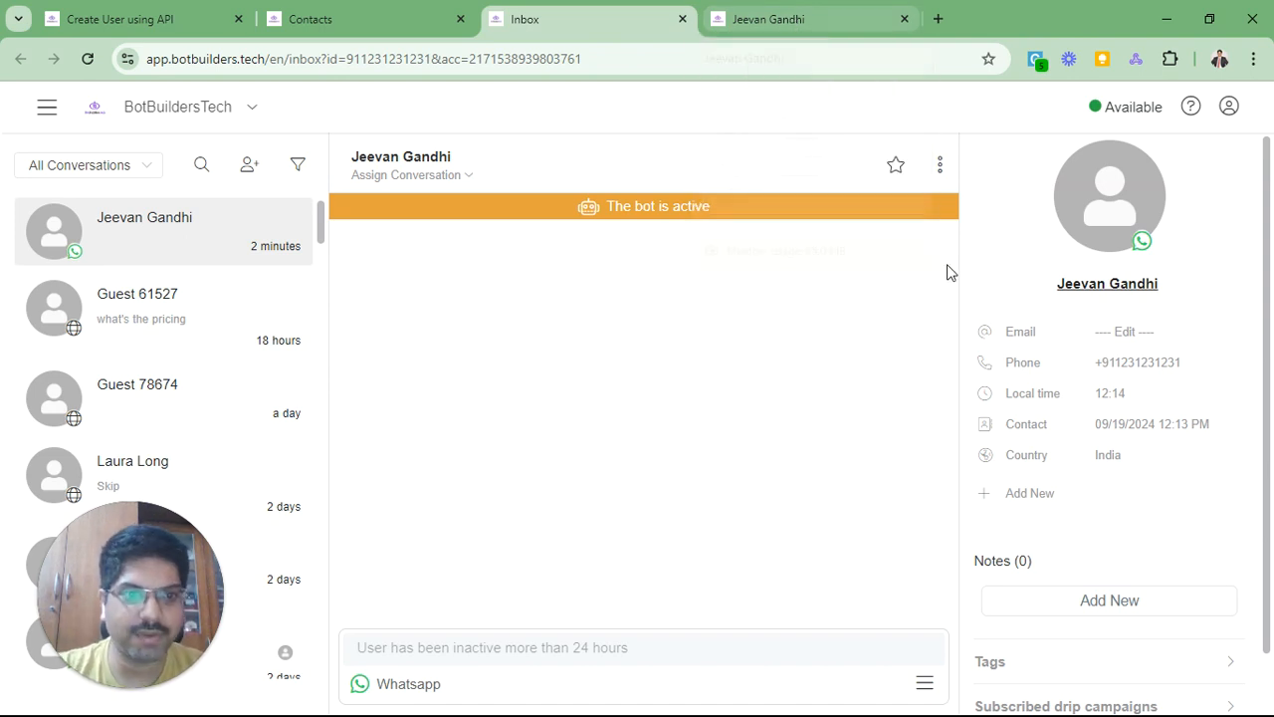
{"action": "left_click", "coordinate": [786, 24]}
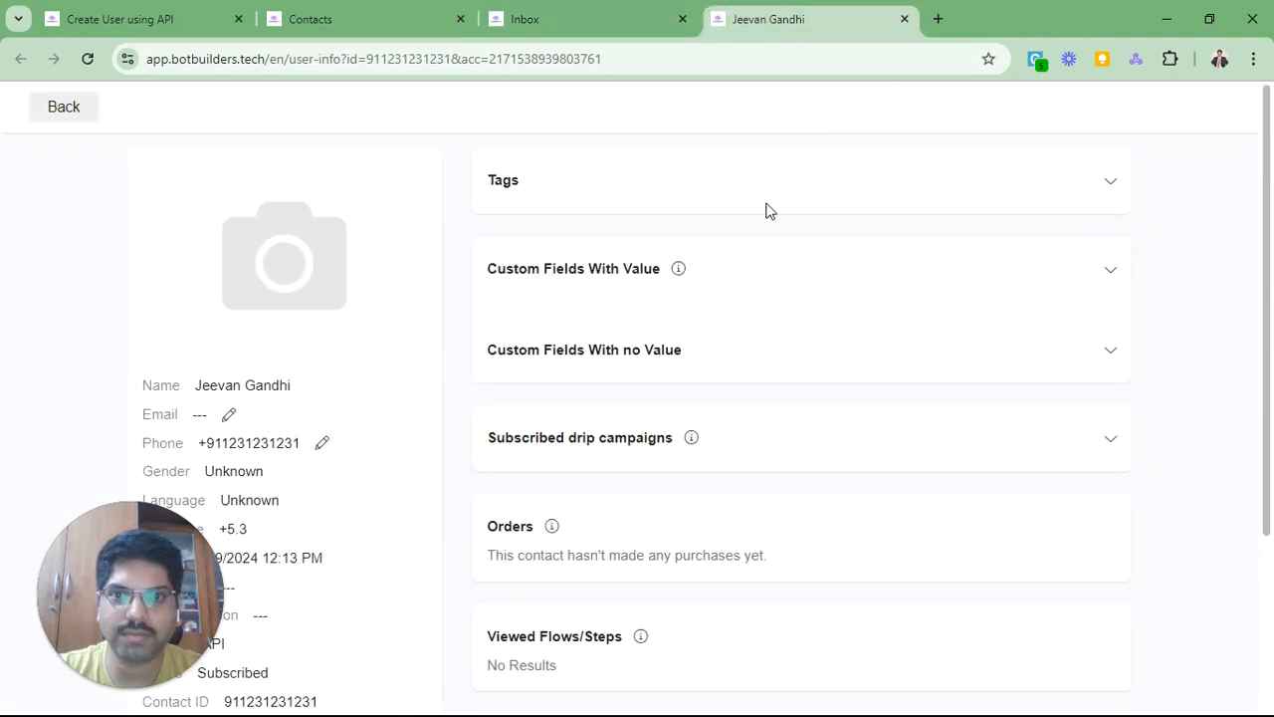
{"action": "left_click", "coordinate": [626, 270]}
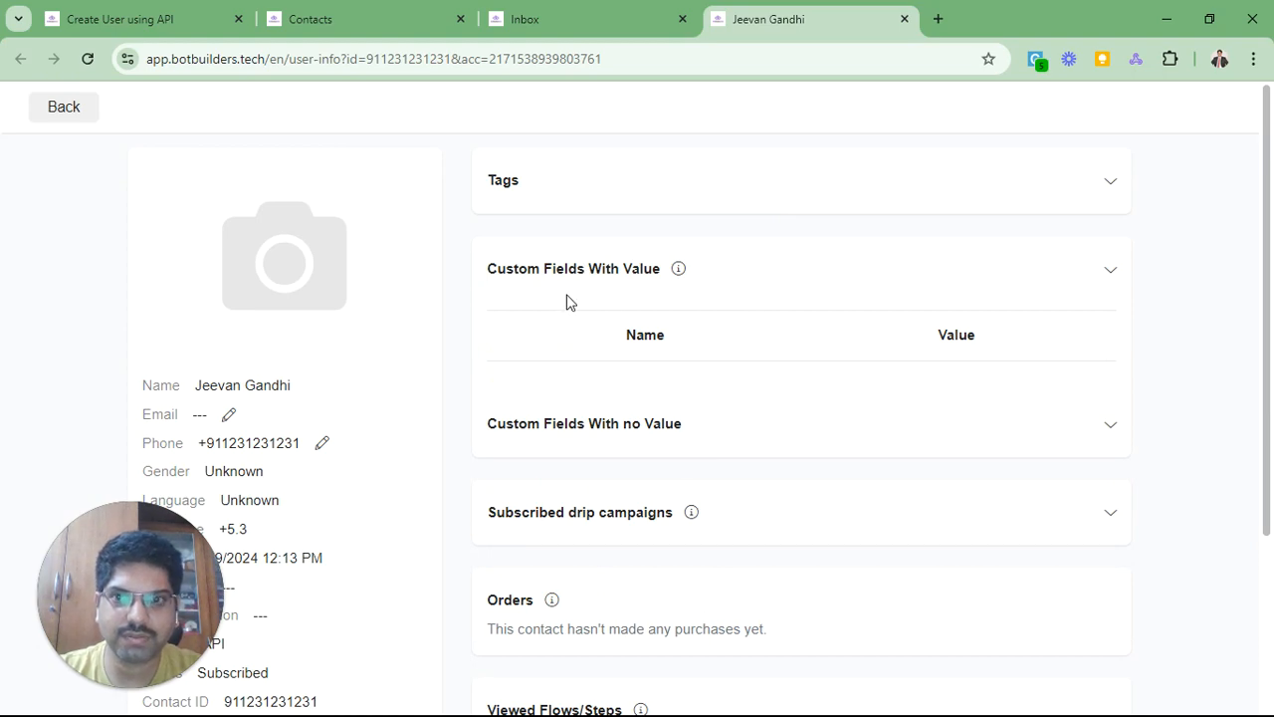
{"action": "scroll", "coordinate": [567, 291], "scroll_direction": "down", "scroll_amount": 3}
{"action": "scroll", "coordinate": [566, 290], "scroll_direction": "up", "scroll_amount": 2}
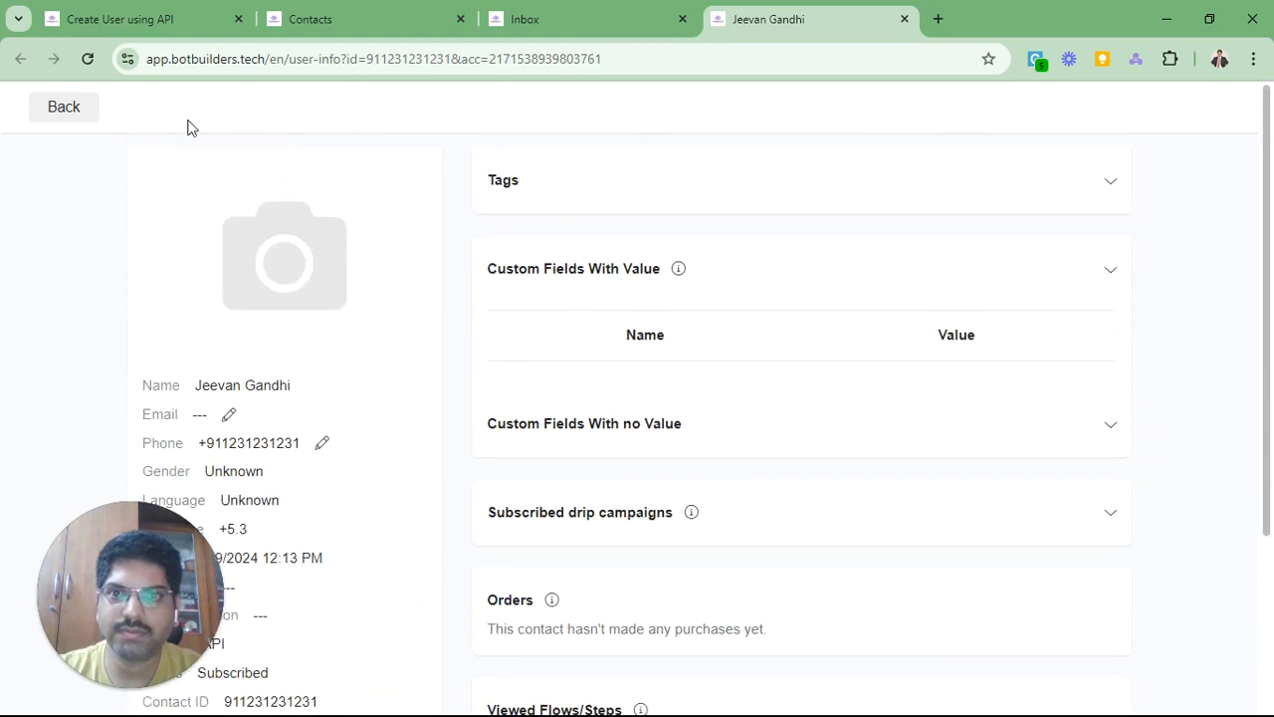
{"action": "left_click", "coordinate": [87, 58]}
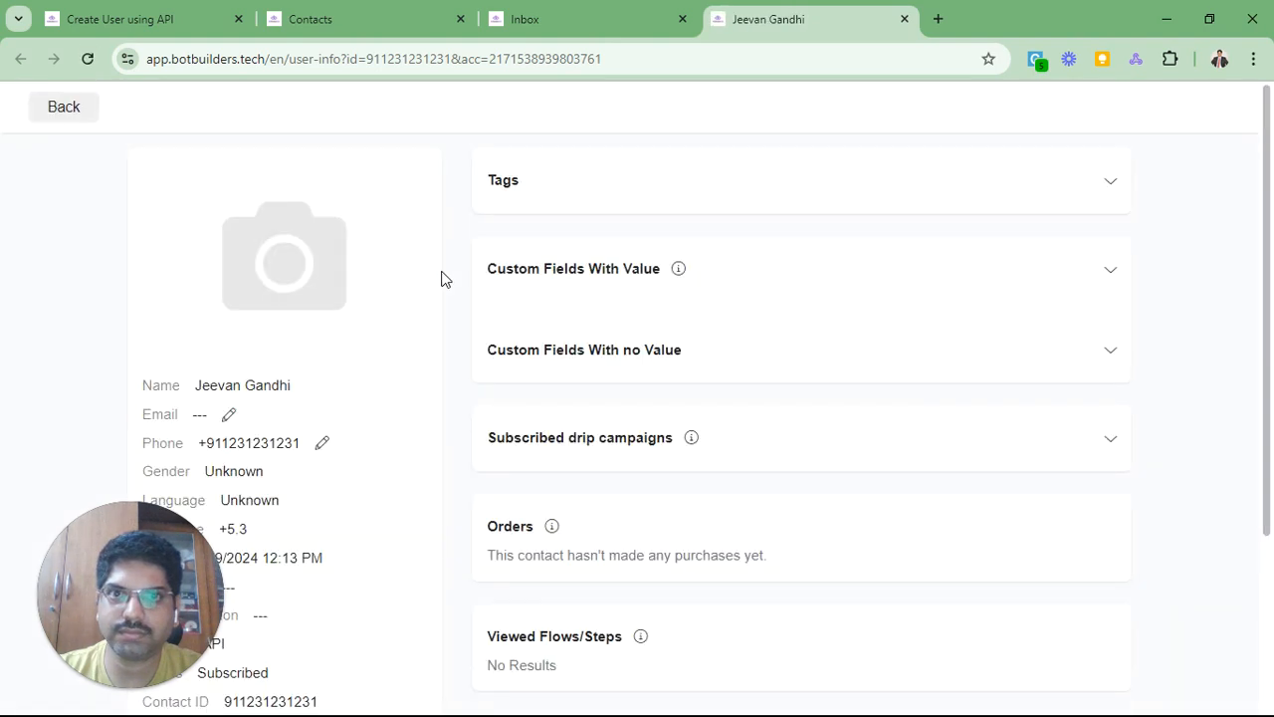
{"action": "left_click", "coordinate": [525, 282]}
Step: Review the contact details, checking the phone number and Contact ID
{"action": "left_click", "coordinate": [546, 18]}
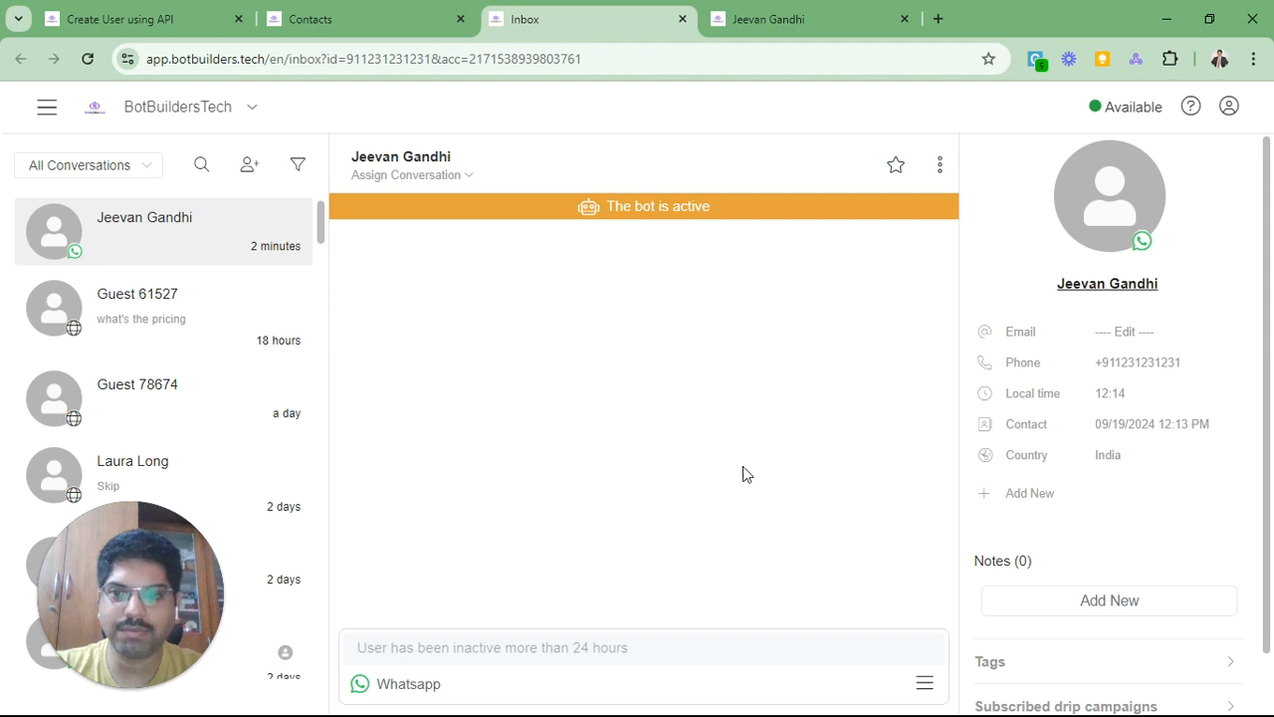
{"action": "left_click", "coordinate": [768, 24]}
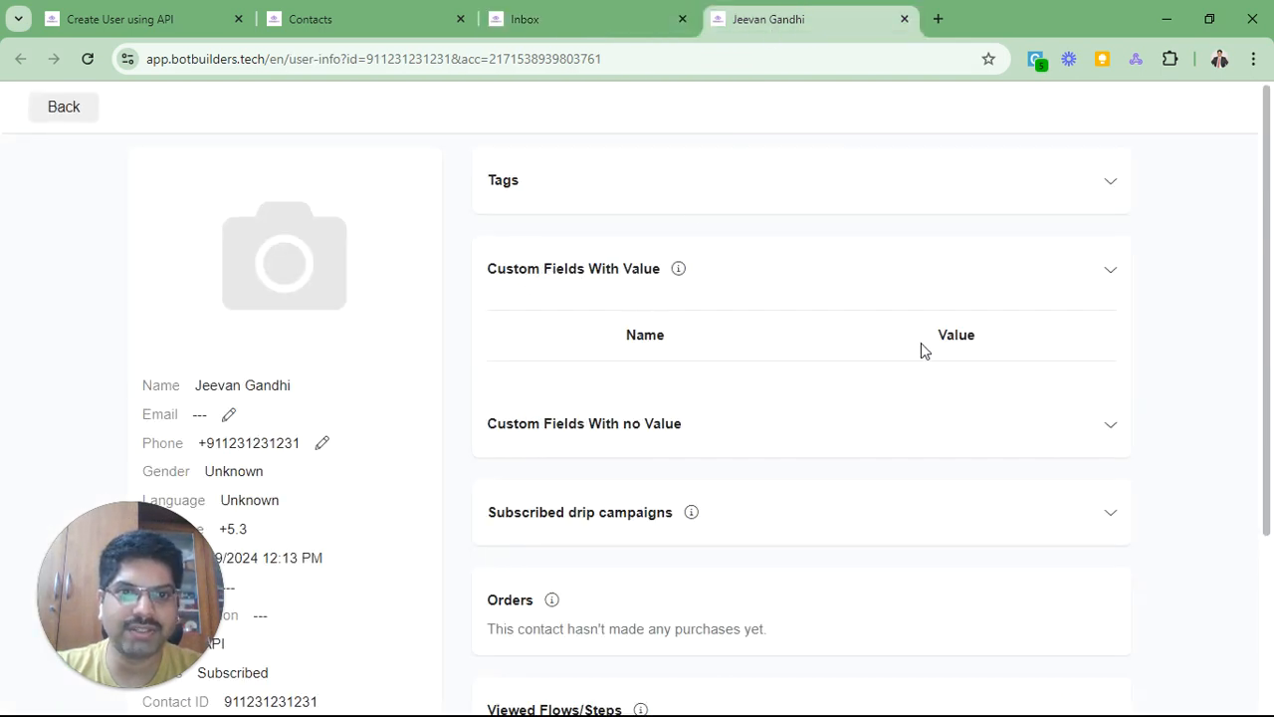
{"action": "scroll", "coordinate": [916, 345], "scroll_direction": "down", "scroll_amount": 4}
{"action": "scroll", "coordinate": [529, 311], "scroll_direction": "up", "scroll_amount": 3}
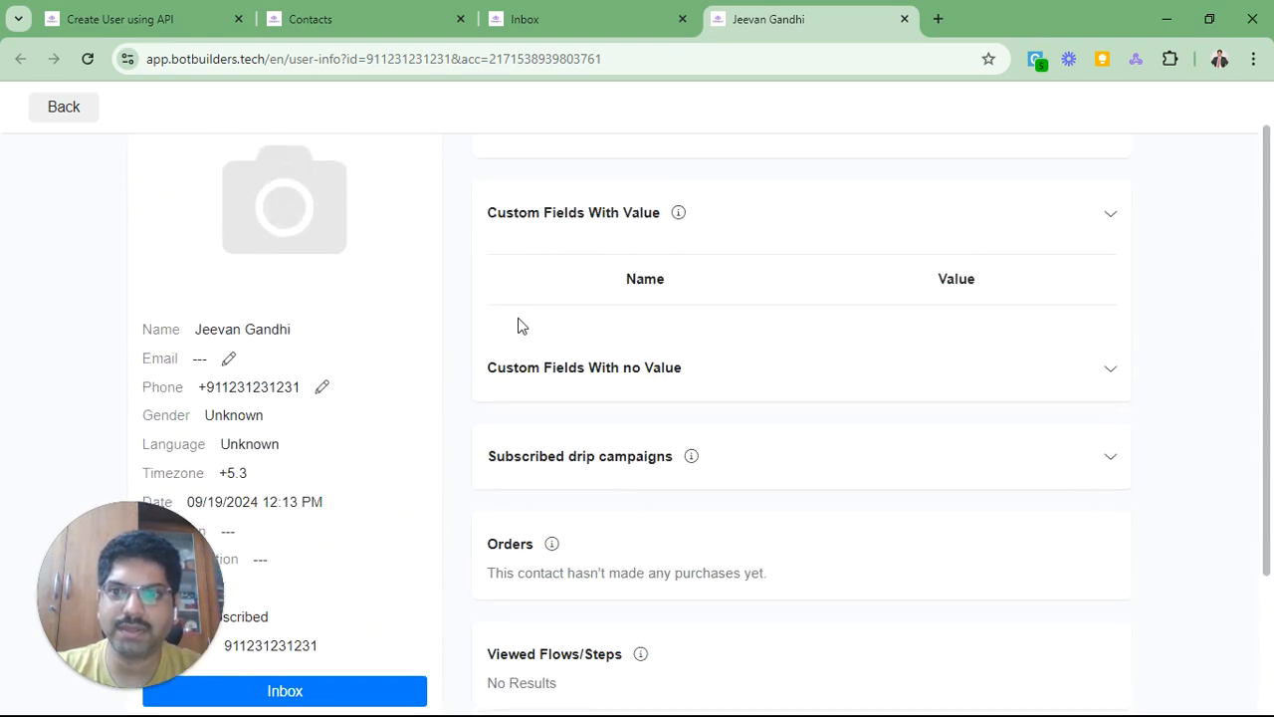
{"action": "scroll", "coordinate": [517, 325], "scroll_direction": "down", "scroll_amount": 1}
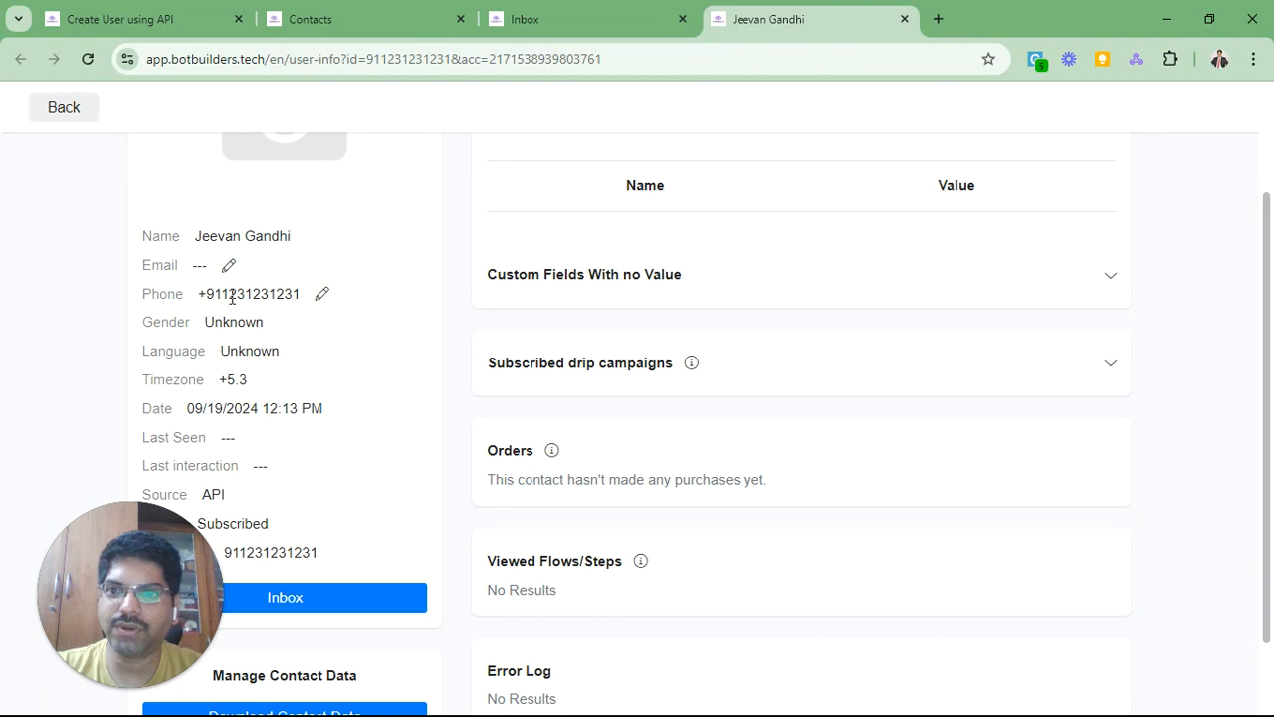
{"action": "triple_click", "coordinate": [267, 295]}
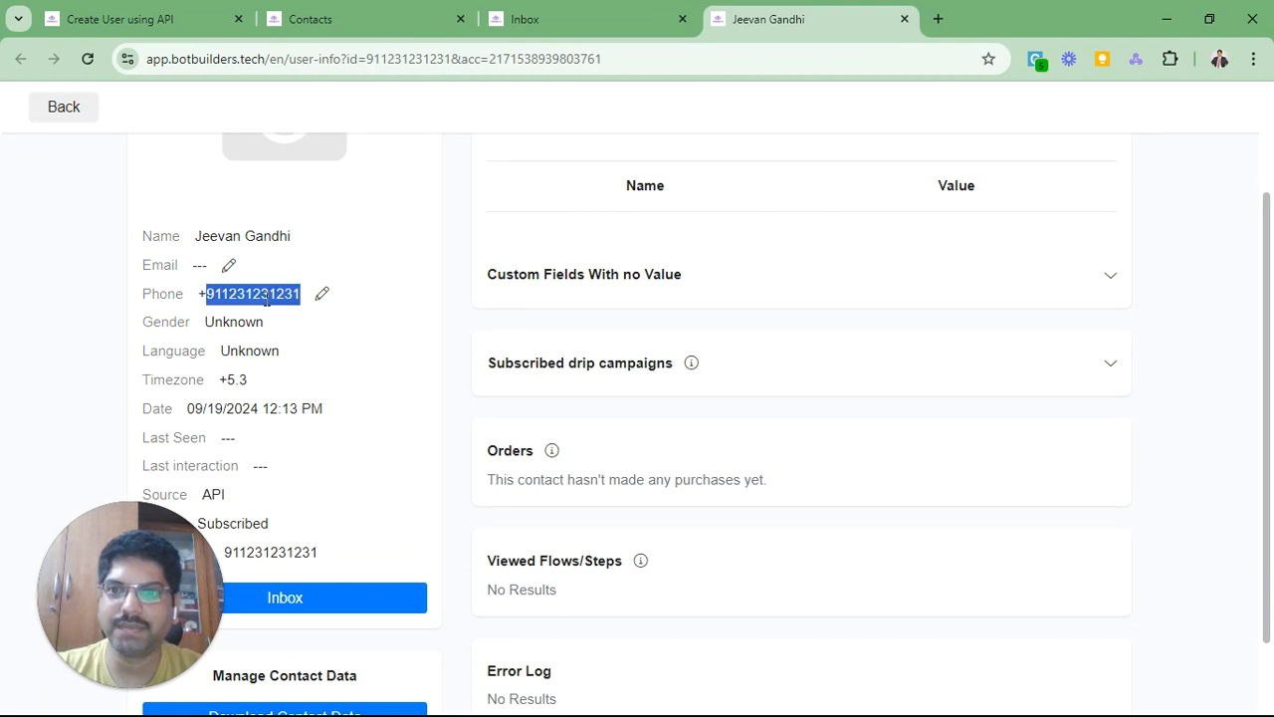
{"action": "left_click", "coordinate": [267, 295]}
{"action": "scroll", "coordinate": [412, 367], "scroll_direction": "down", "scroll_amount": 1}
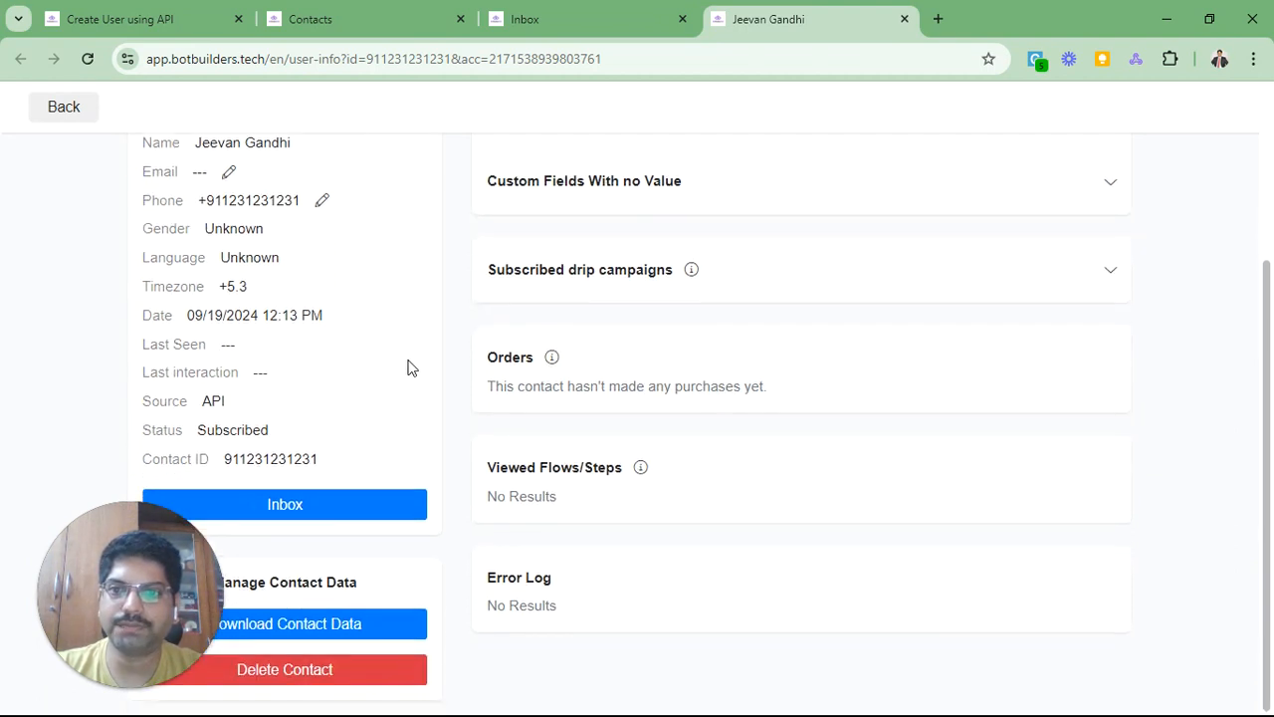
{"action": "left_click_drag", "start_coordinate": [168, 459], "coordinate": [312, 461]}
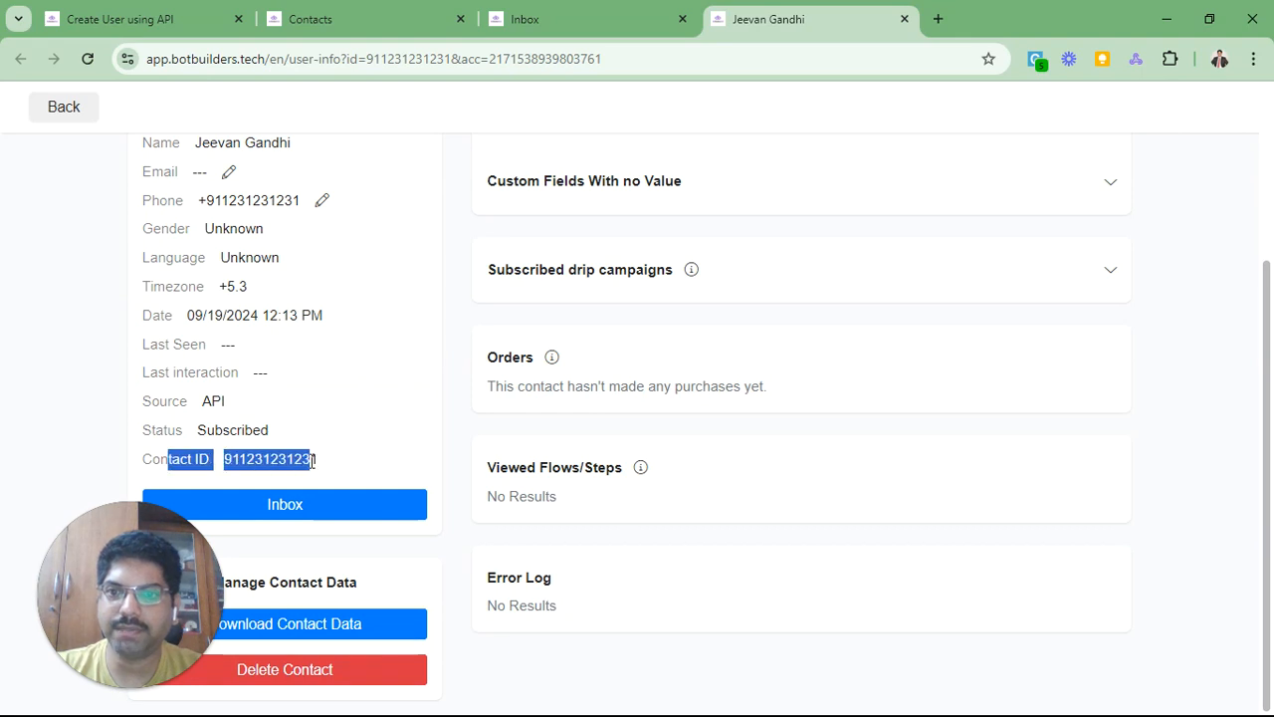
{"action": "left_click", "coordinate": [312, 461]}
{"action": "scroll", "coordinate": [432, 438], "scroll_direction": "up", "scroll_amount": 1}
{"action": "scroll", "coordinate": [430, 441], "scroll_direction": "up", "scroll_amount": 3}
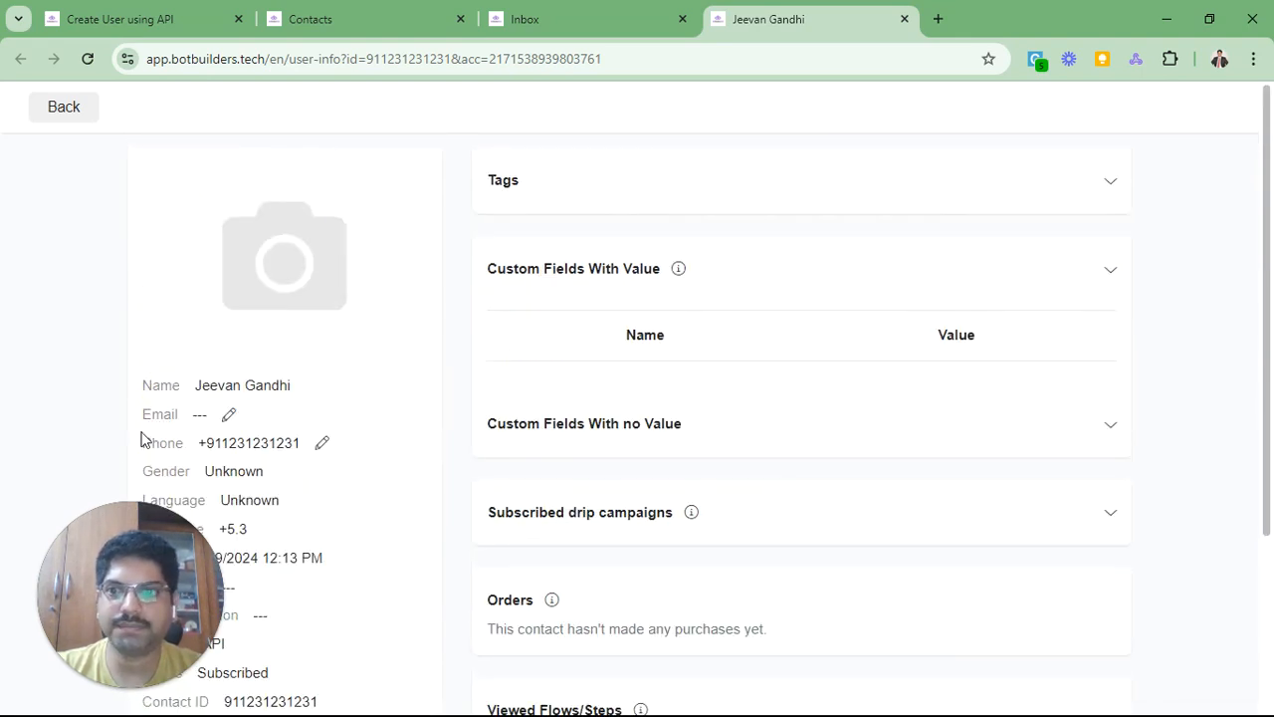
Step: Close the contact tab and open the External API Request of the Actions #1 step
{"action": "key", "text": "ctrl+w"}
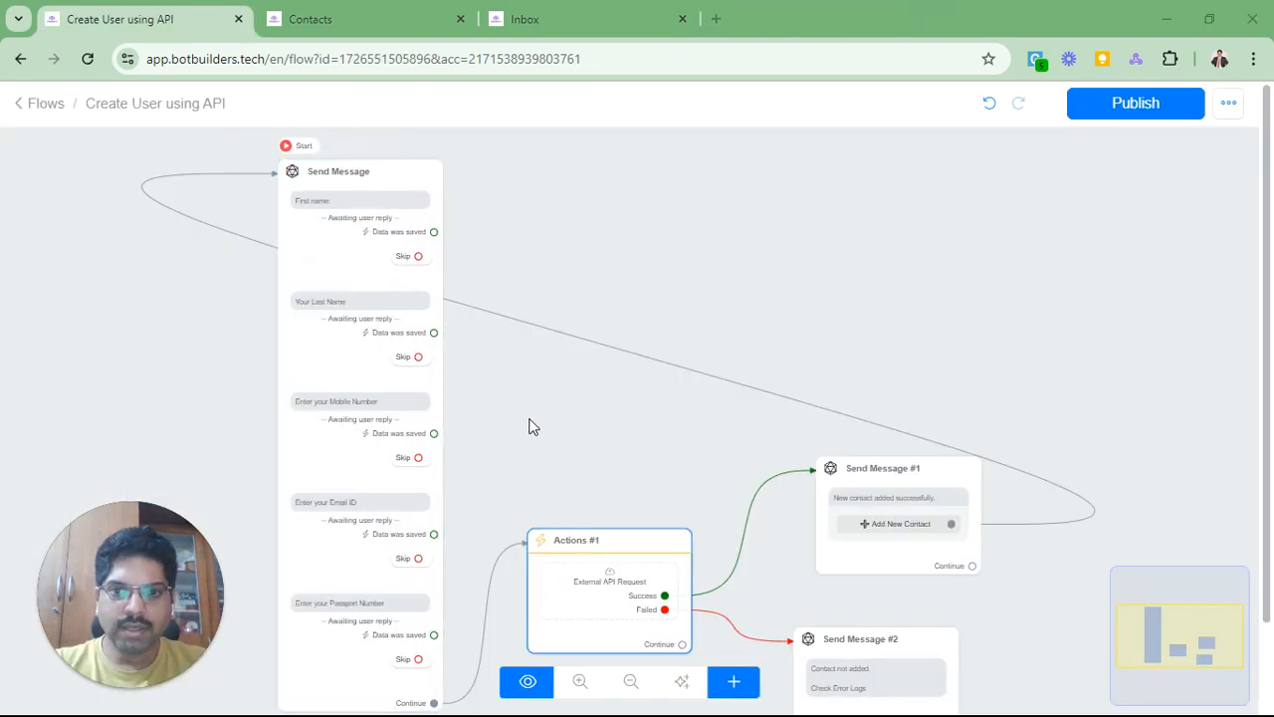
{"action": "left_click", "coordinate": [592, 575]}
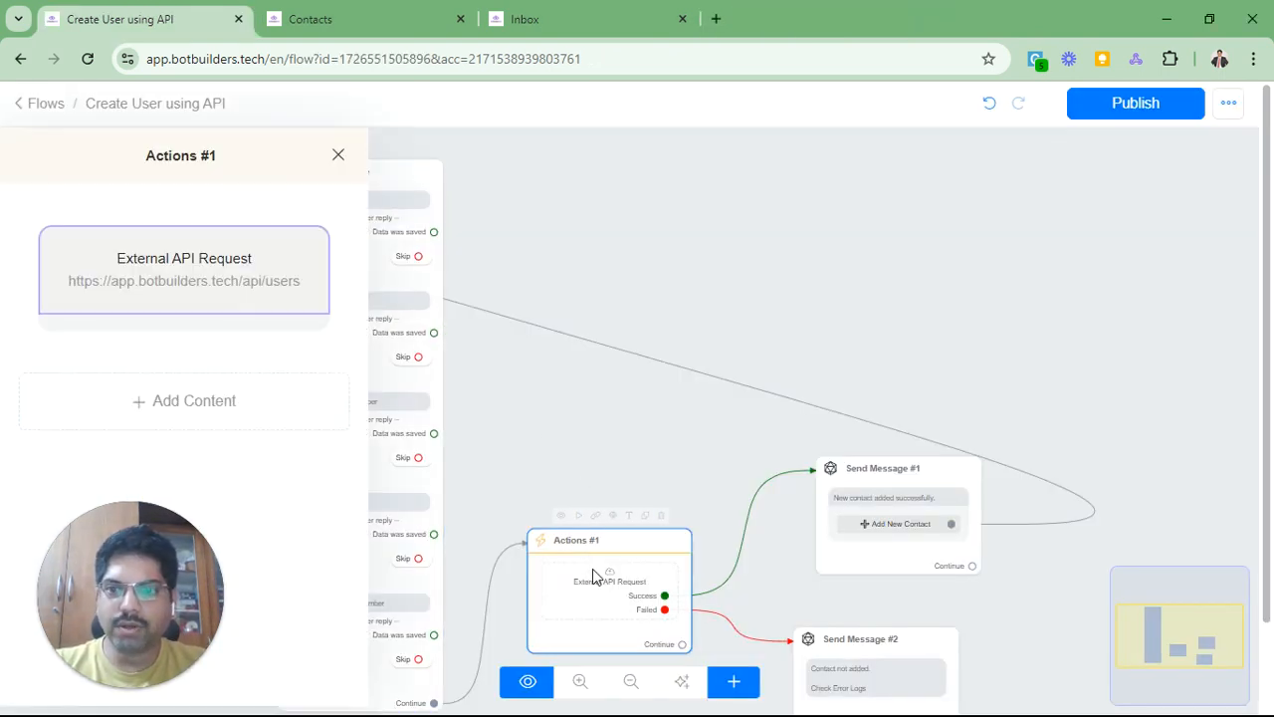
{"action": "left_click", "coordinate": [160, 269]}
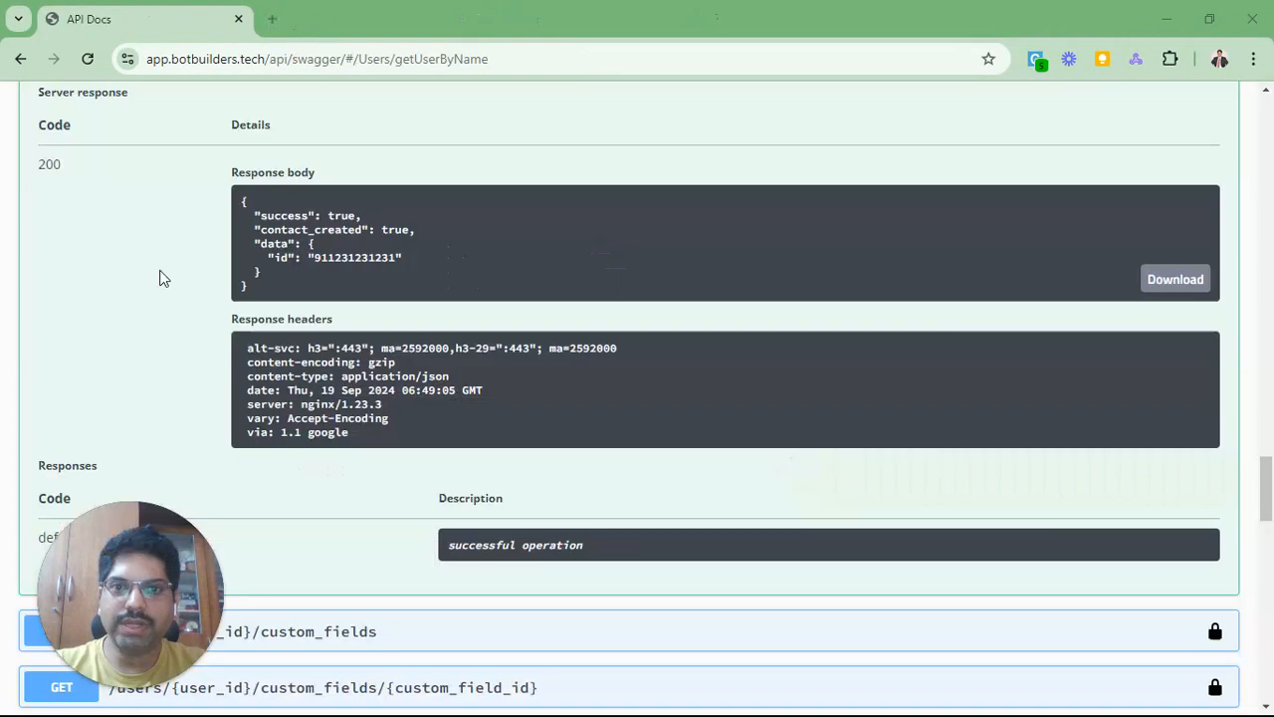
{"action": "scroll", "coordinate": [289, 291], "scroll_direction": "up", "scroll_amount": 3}
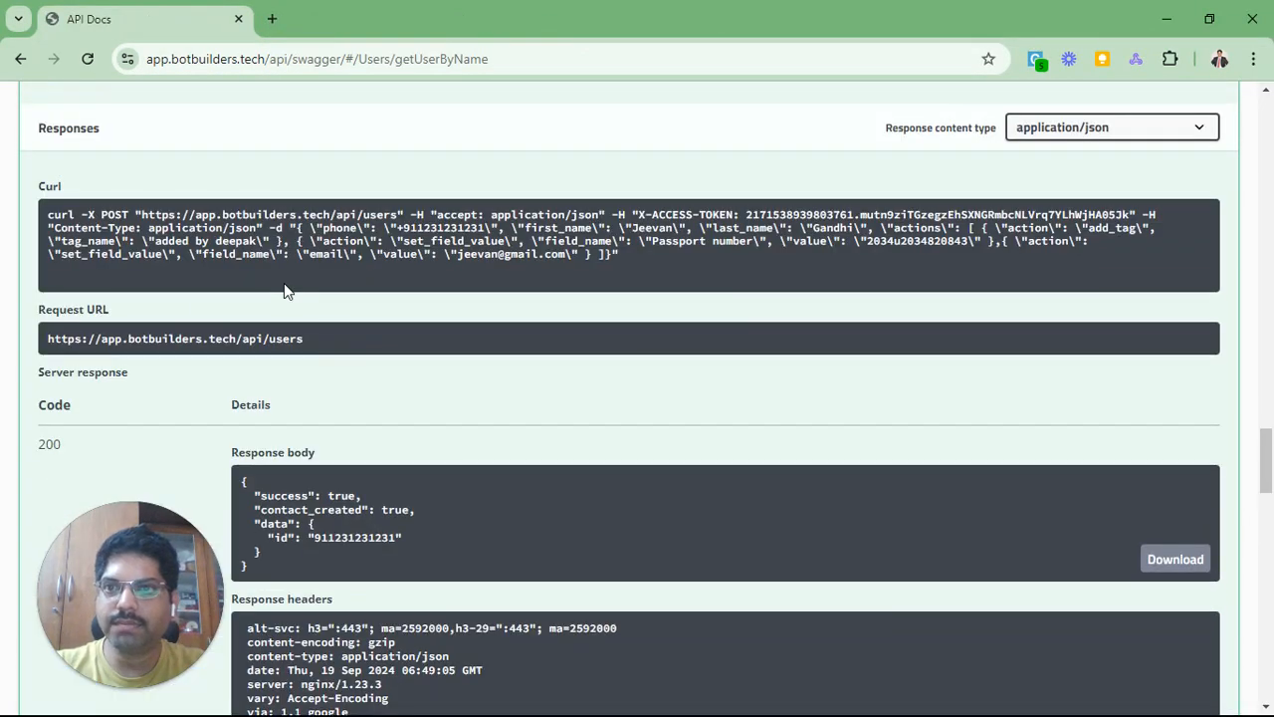
{"action": "scroll", "coordinate": [494, 398], "scroll_direction": "up", "scroll_amount": 2}
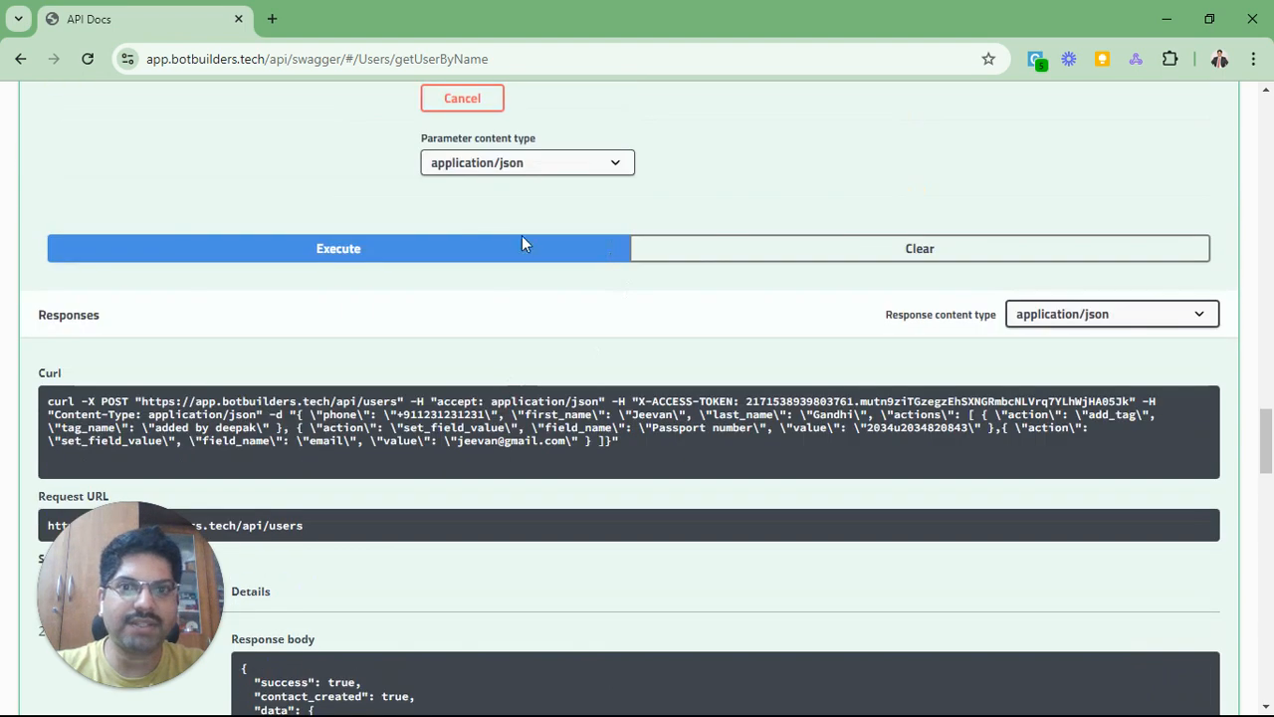
{"action": "scroll", "coordinate": [378, 242], "scroll_direction": "down", "scroll_amount": 1}
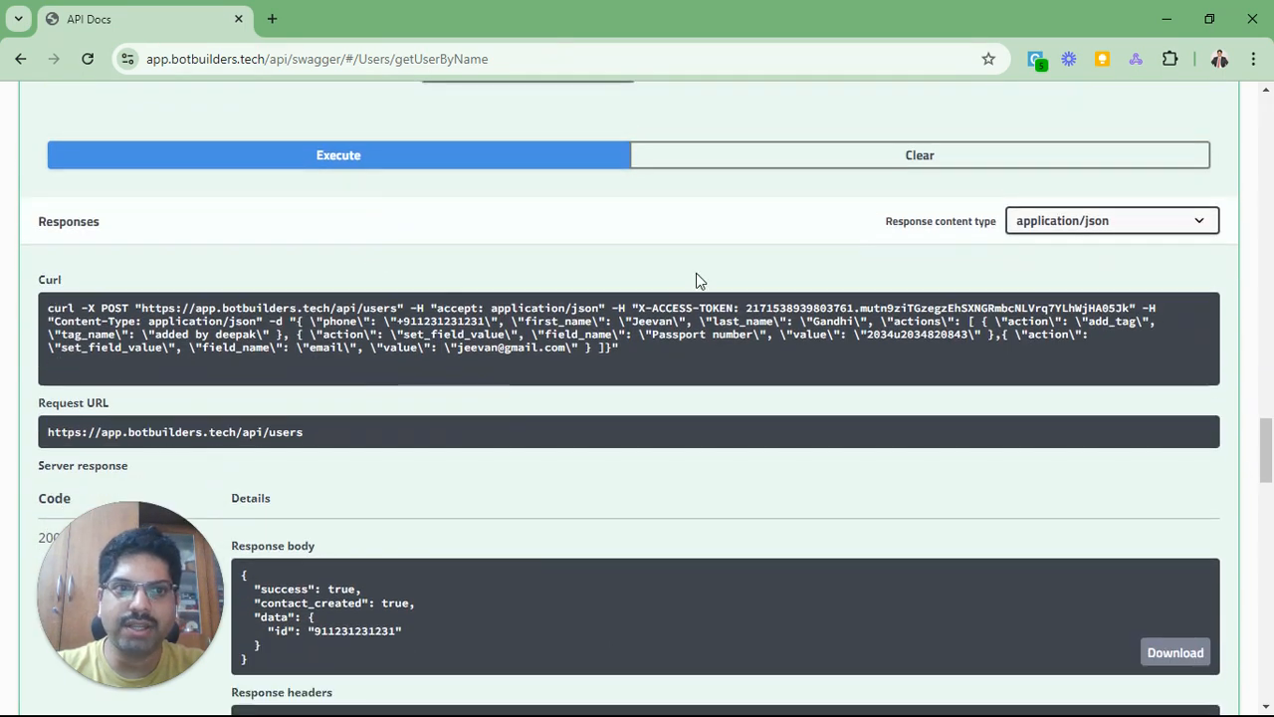
{"action": "scroll", "coordinate": [540, 356], "scroll_direction": "down", "scroll_amount": 1}
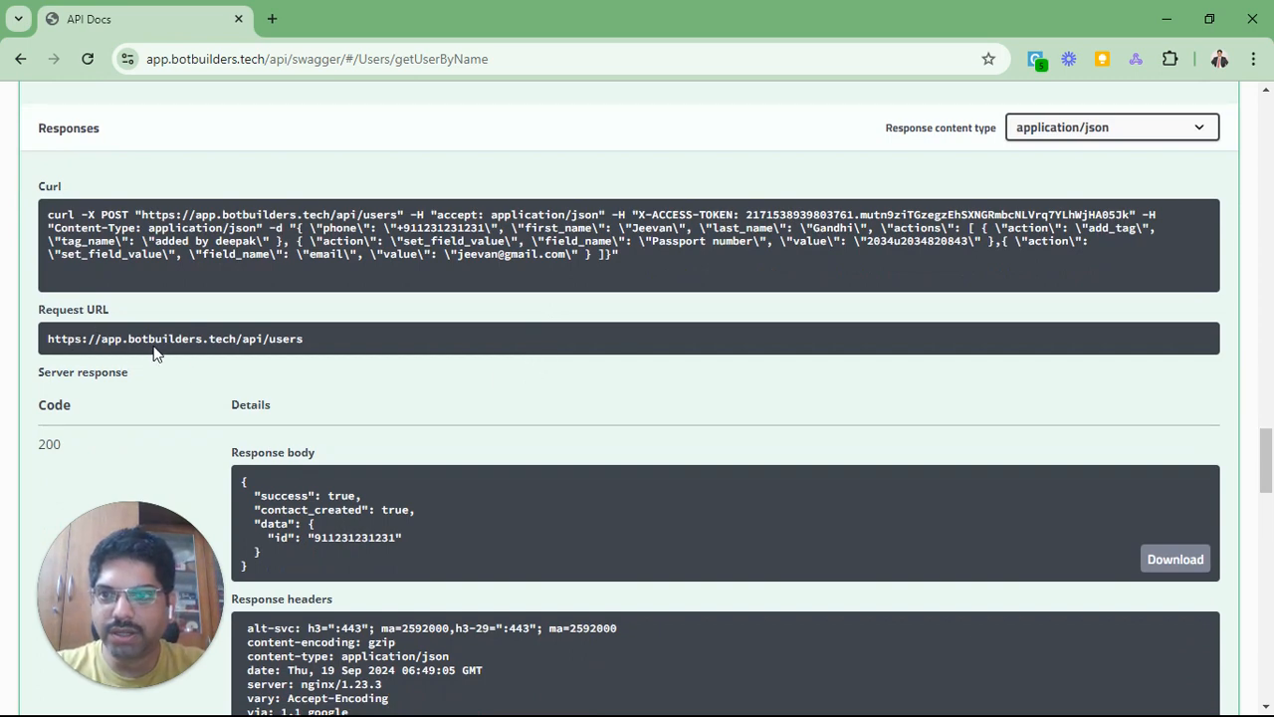
{"action": "left_click", "coordinate": [252, 339]}
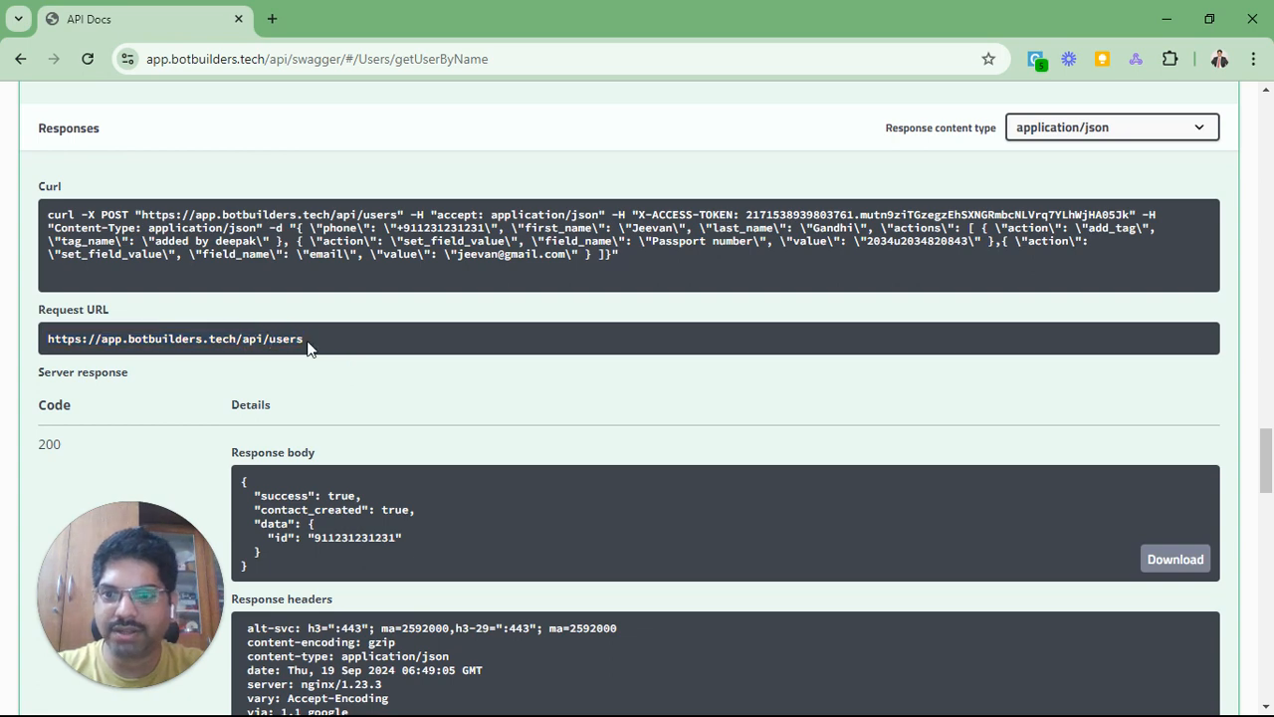
{"action": "key", "text": "alt+Tab"}
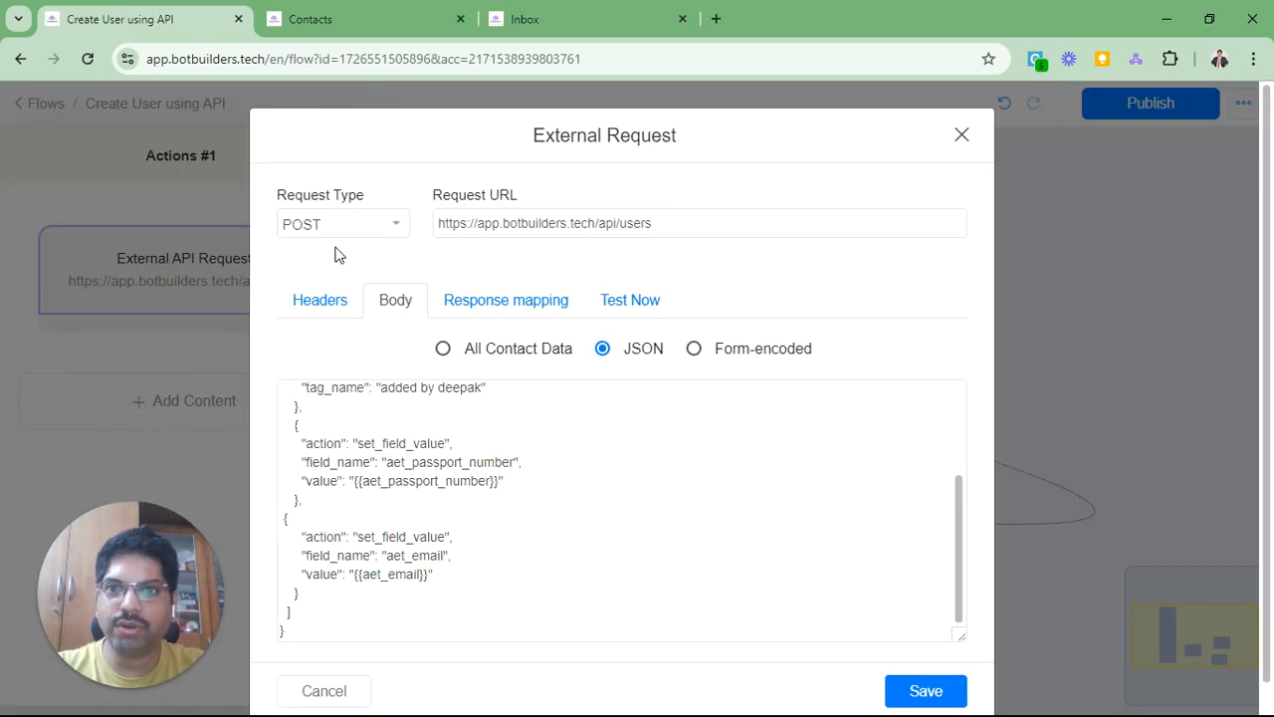
Step: Highlight /api/users in the Request URL and check the X-ACCESS-TOKEN header carrying {{api_key}}
{"action": "left_click_drag", "start_coordinate": [598, 223], "coordinate": [714, 223]}
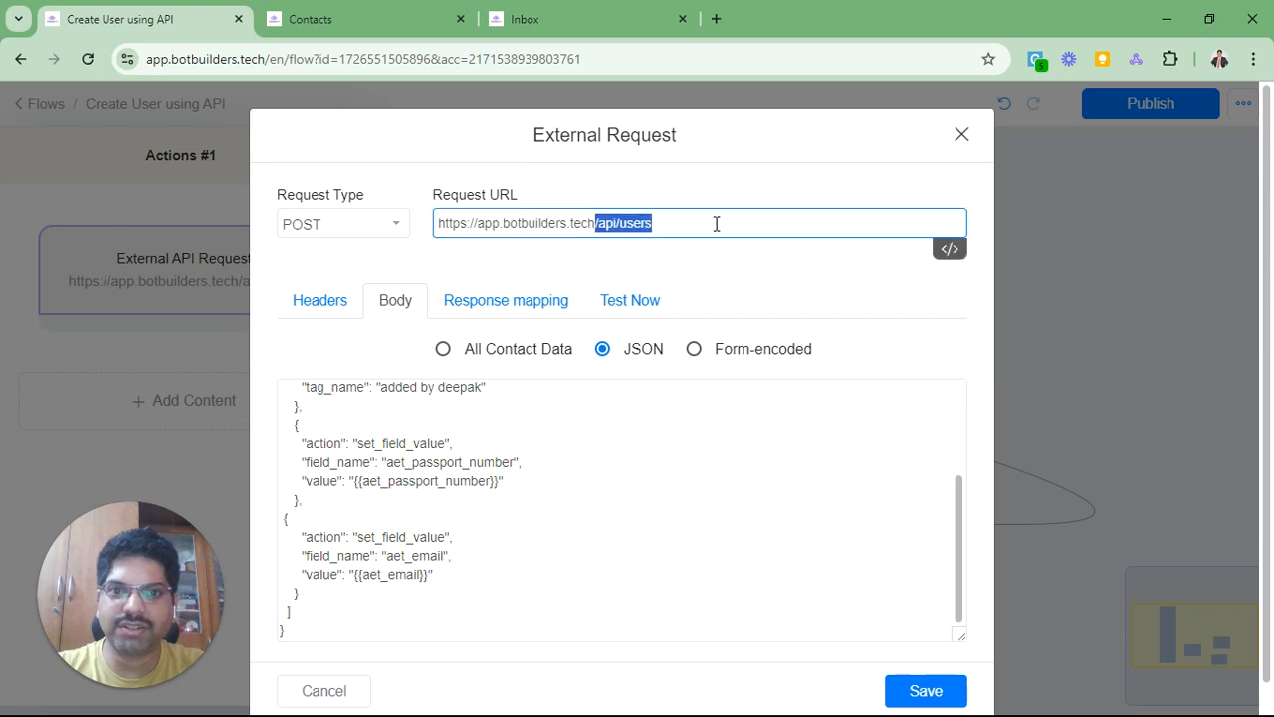
{"action": "left_click", "coordinate": [713, 223]}
{"action": "left_click", "coordinate": [315, 303]}
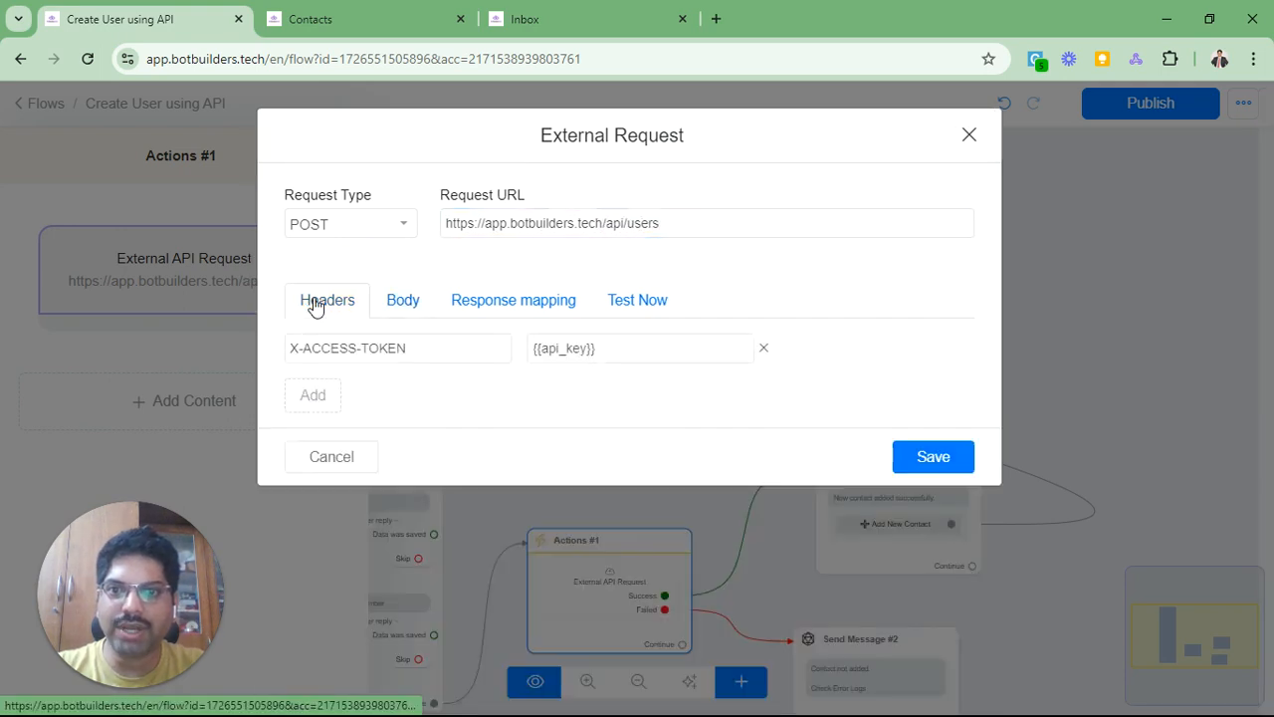
{"action": "key", "text": "alt+Tab"}
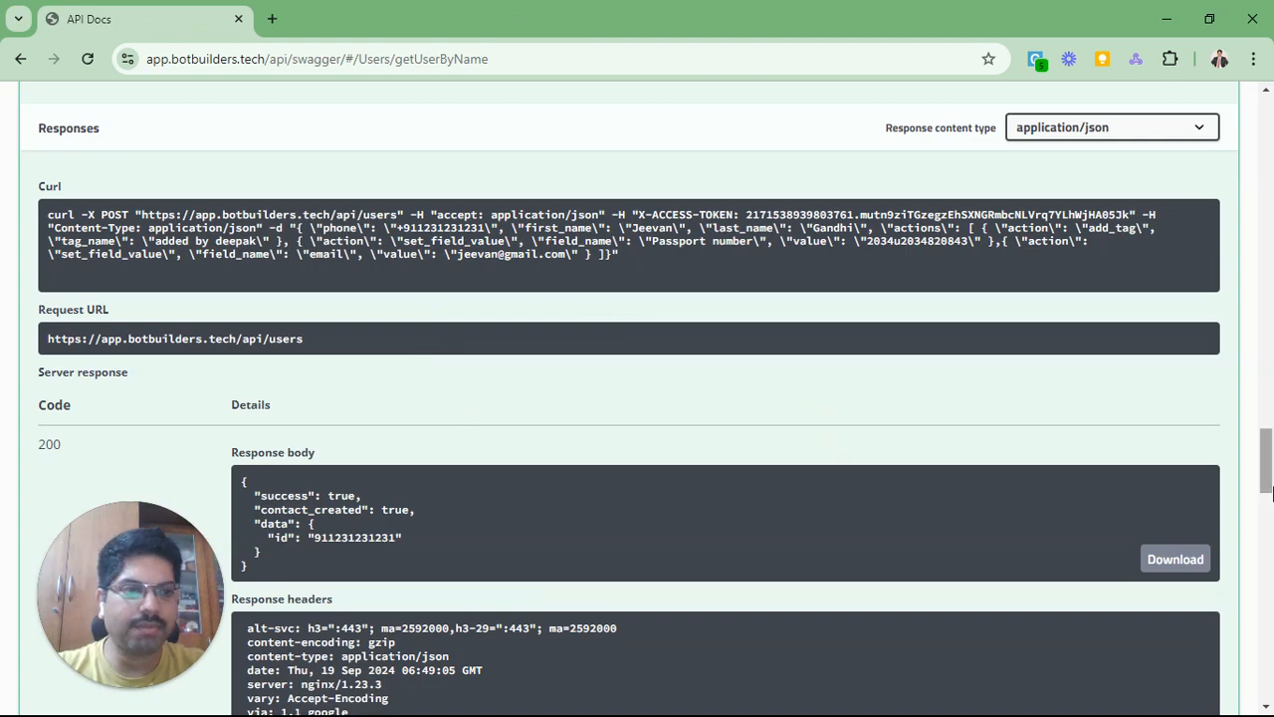
Step: Open Swagger's Authorize details to see the available API authorizations
{"action": "left_click_drag", "start_coordinate": [1266, 459], "coordinate": [1267, 88]}
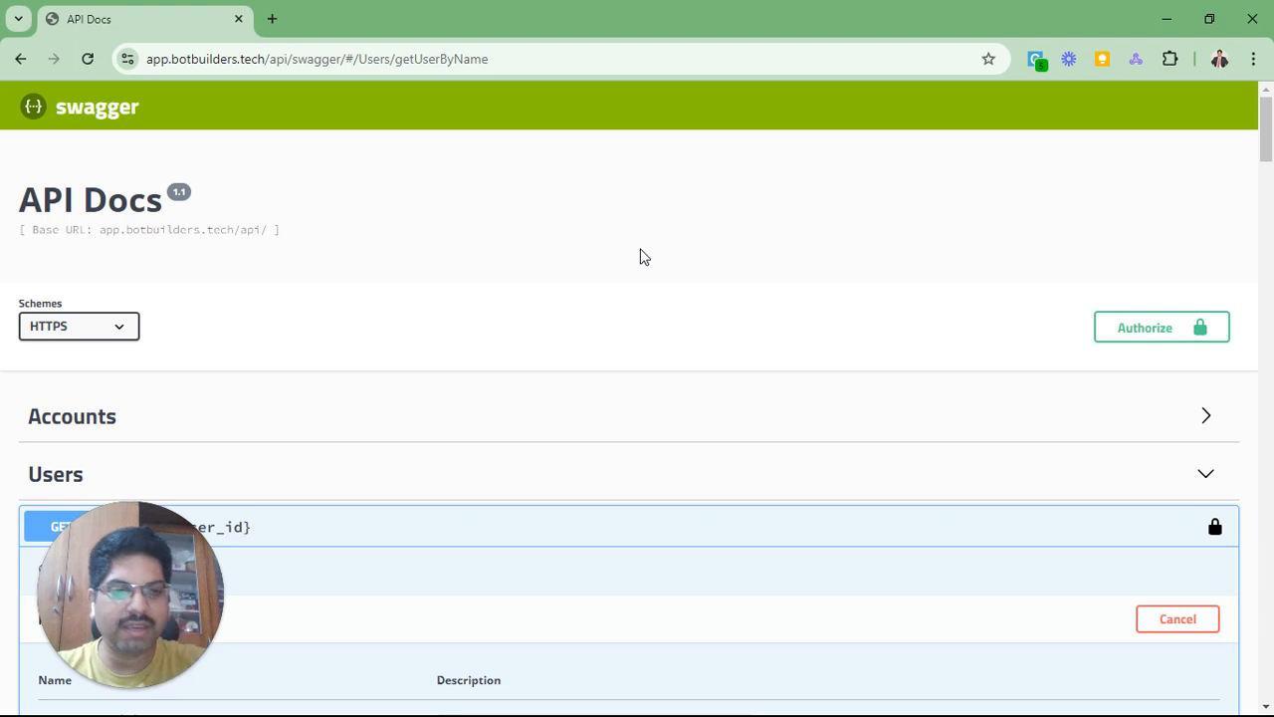
{"action": "left_click", "coordinate": [1141, 333]}
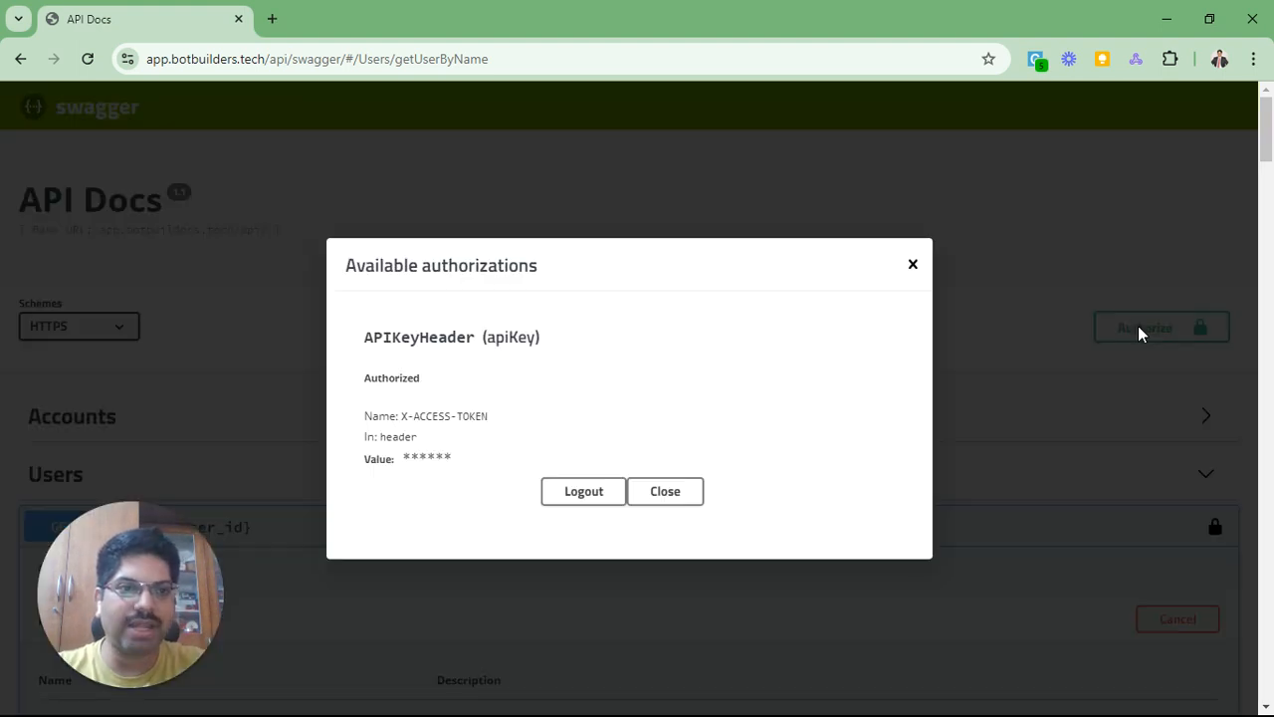
{"action": "left_click", "coordinate": [913, 264]}
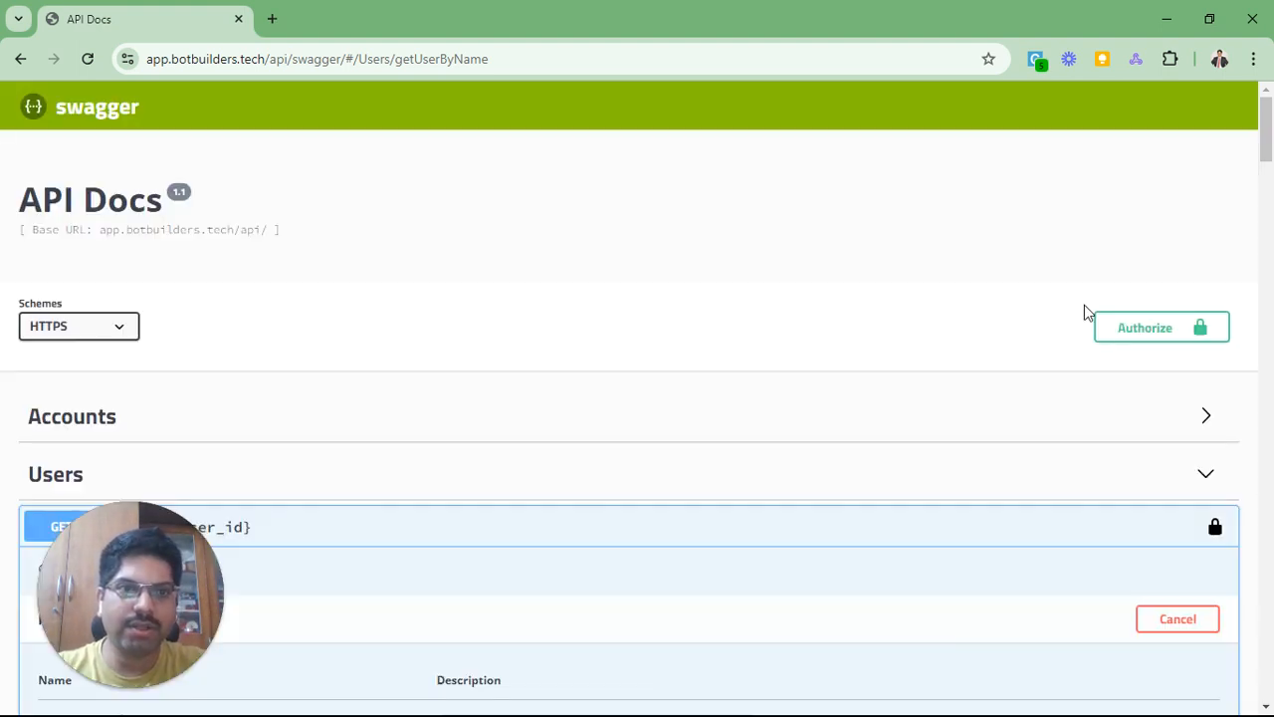
{"action": "left_click", "coordinate": [1138, 332]}
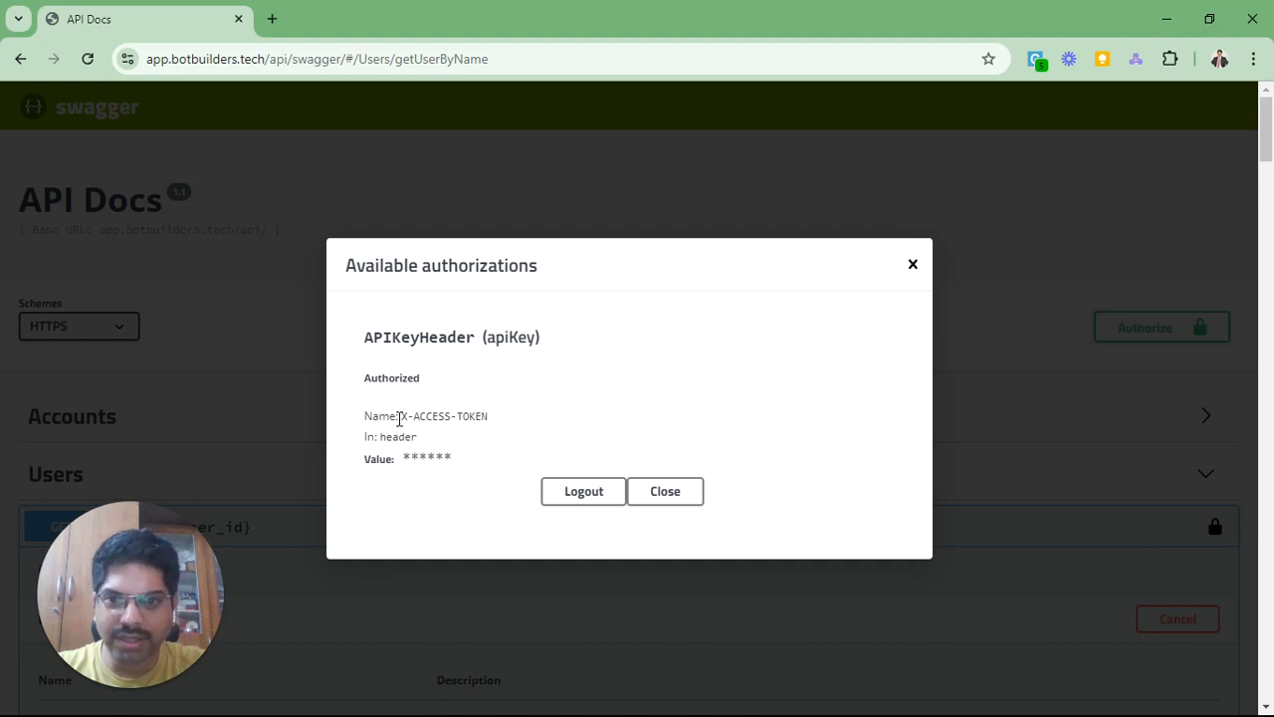
Step: Highlight the X-ACCESS-TOKEN header name, close the authorizations, and return to BotBuilders
{"action": "left_click_drag", "start_coordinate": [399, 418], "coordinate": [531, 422]}
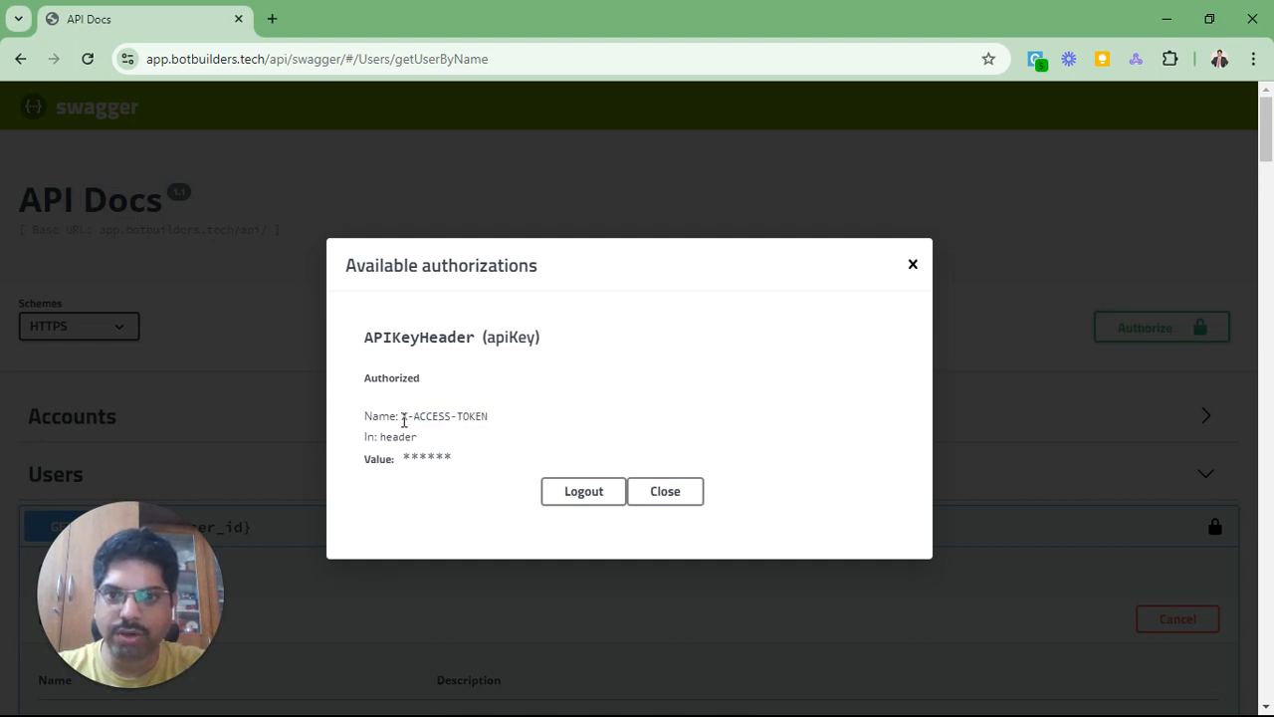
{"action": "left_click_drag", "start_coordinate": [403, 418], "coordinate": [500, 422]}
{"action": "left_click", "coordinate": [398, 420]}
{"action": "left_click_drag", "start_coordinate": [408, 418], "coordinate": [491, 423]}
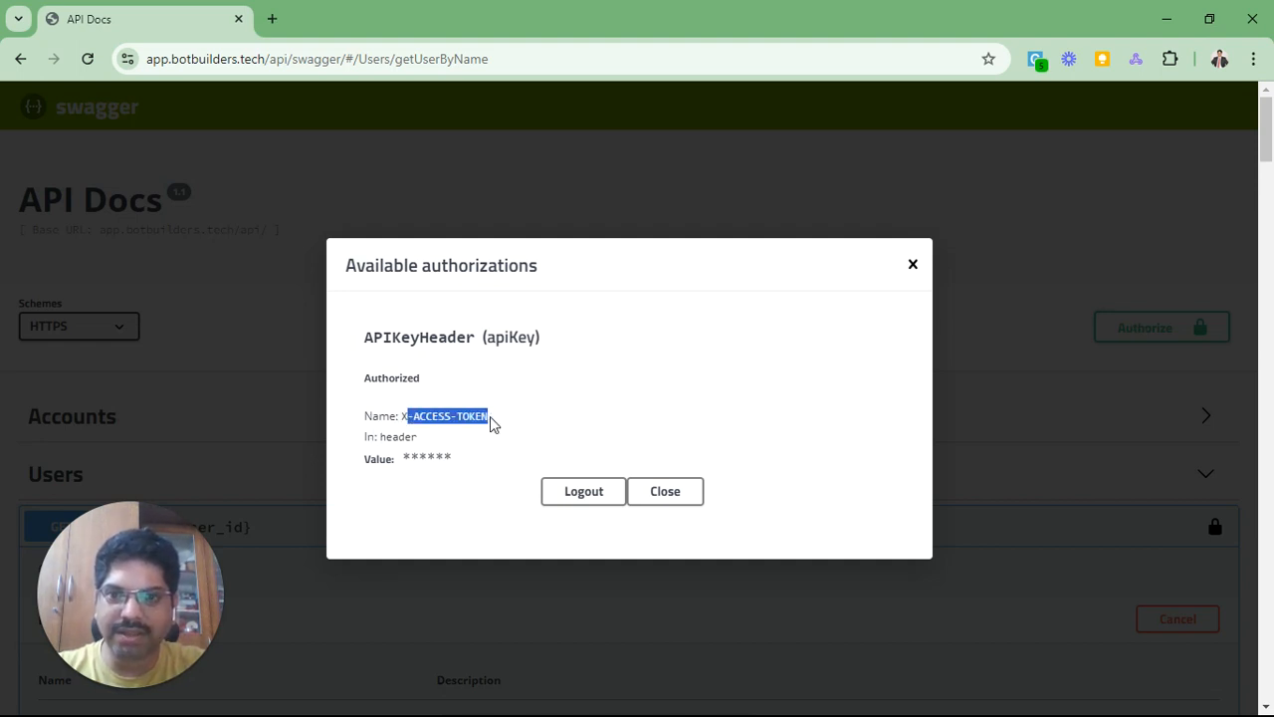
{"action": "double_click", "coordinate": [411, 440]}
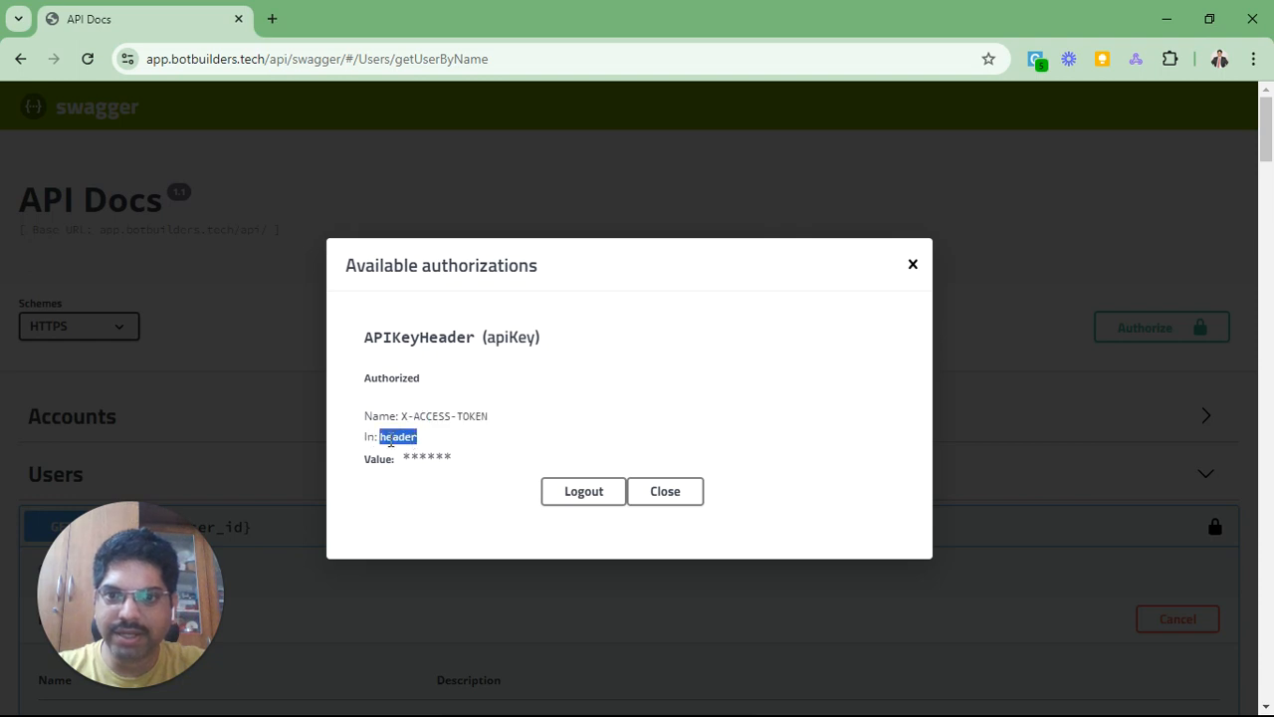
{"action": "double_click", "coordinate": [391, 440]}
{"action": "left_click_drag", "start_coordinate": [398, 420], "coordinate": [560, 421]}
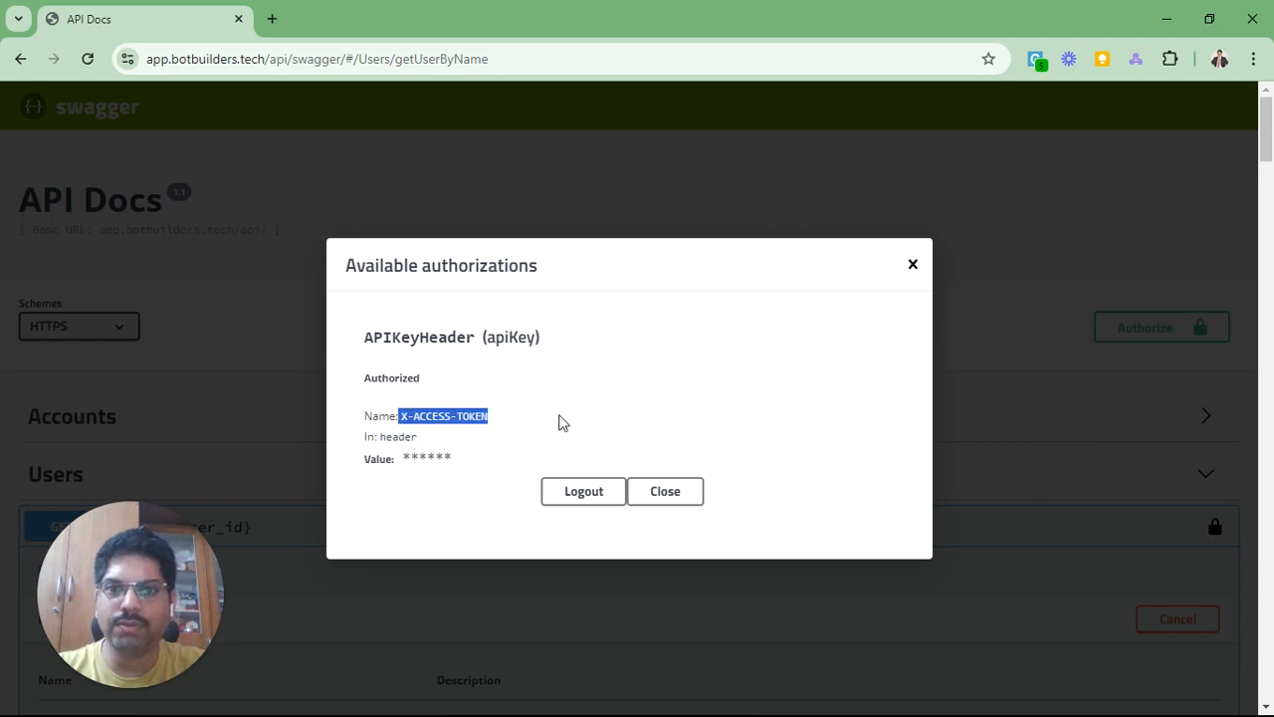
{"action": "left_click", "coordinate": [674, 490]}
{"action": "key", "text": "alt+Tab"}
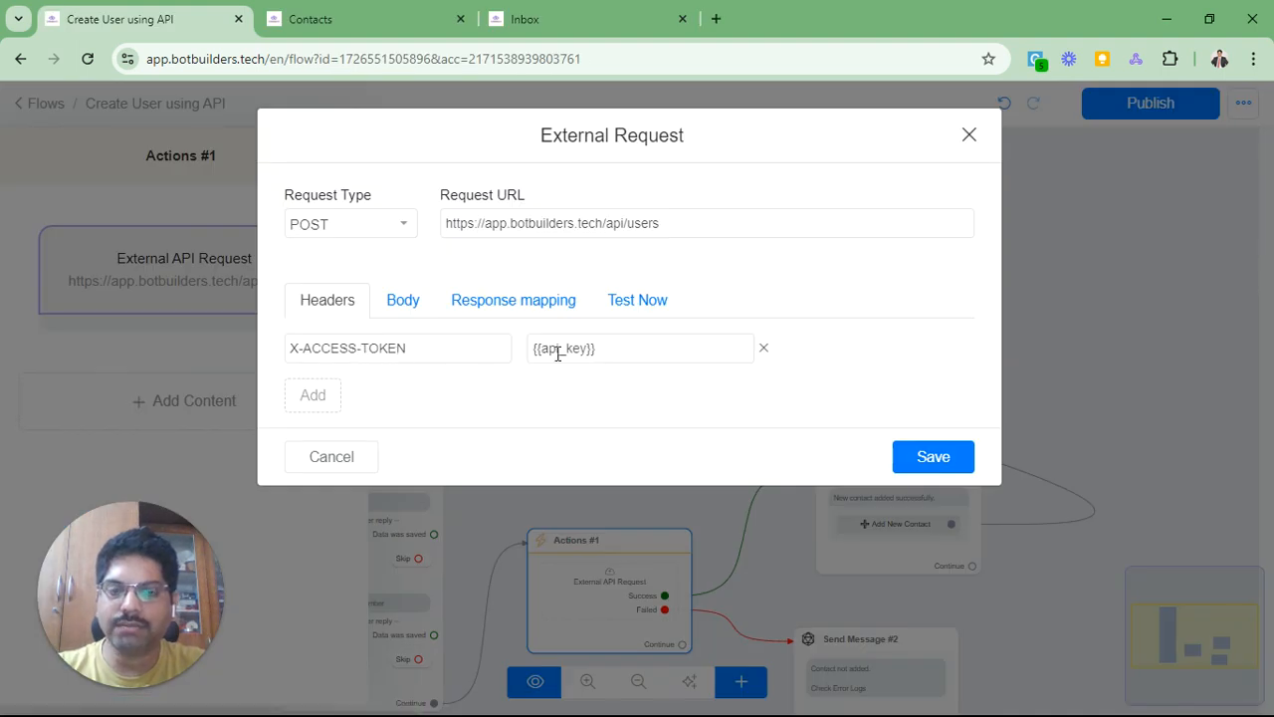
Step: Leave the header value as a single {{api_key}} and show the JSON request body
{"action": "left_click", "coordinate": [621, 353]}
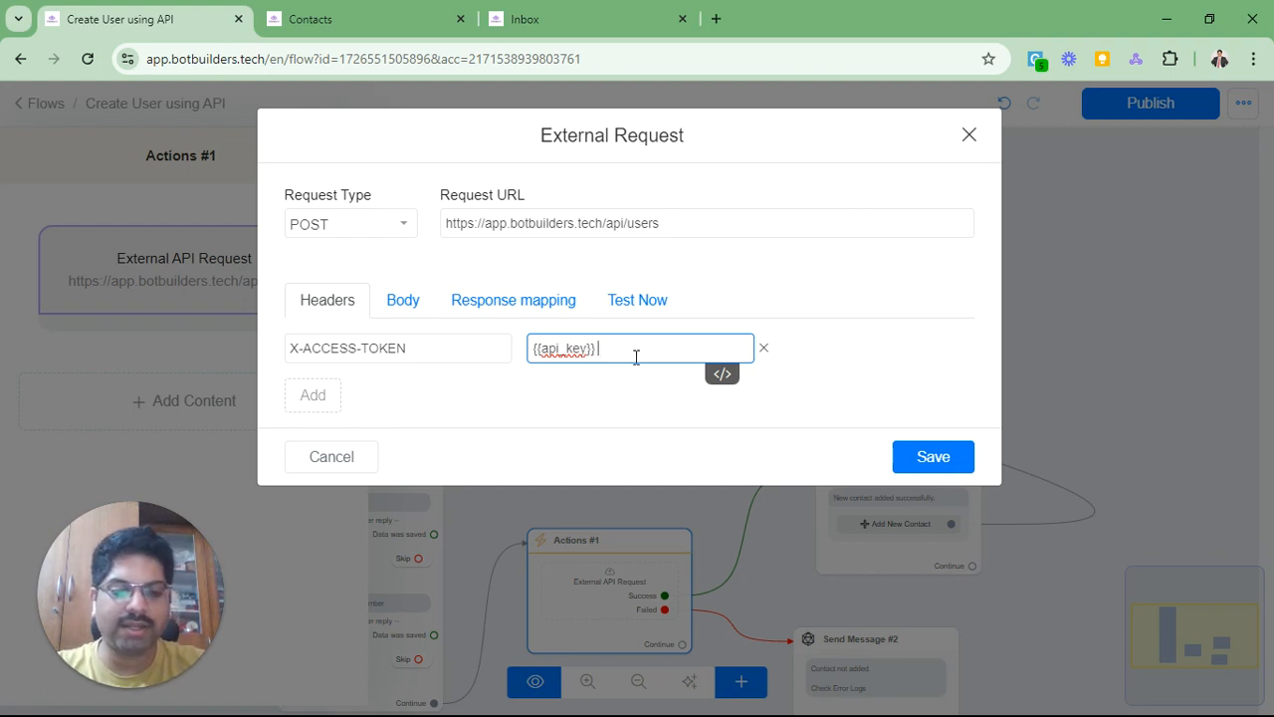
{"action": "type", "text": "{{api"}
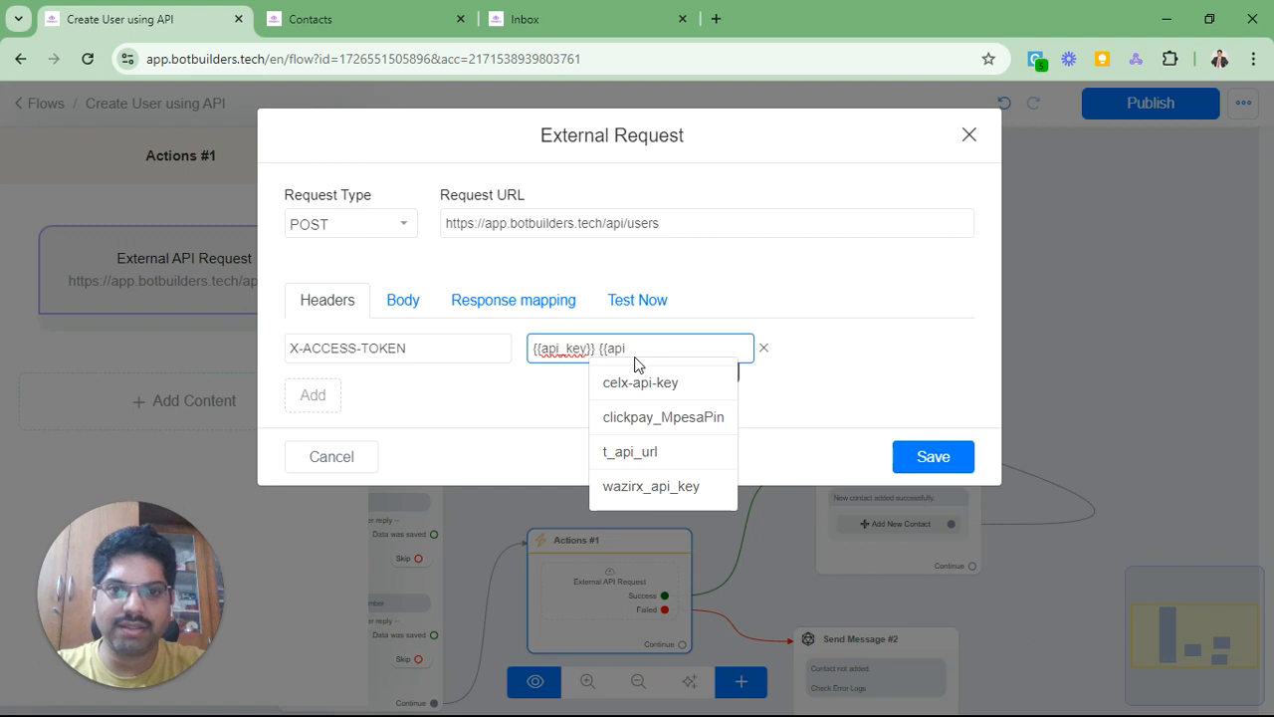
{"action": "key", "text": "BackSpace"}
{"action": "key", "text": "BackSpace"}
{"action": "key", "text": "BackSpace"}
{"action": "key", "text": "BackSpace"}
{"action": "key", "text": "BackSpace"}
{"action": "key", "text": "BackSpace"}
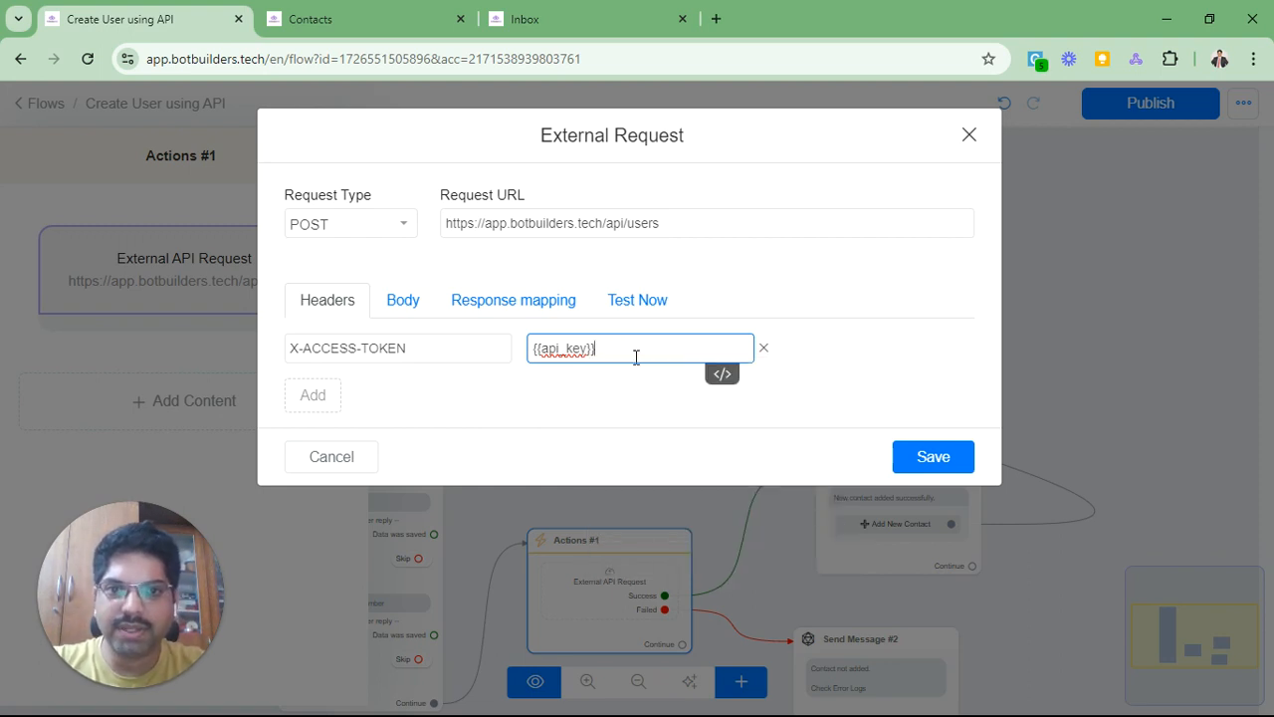
{"action": "type", "text": "{{a"}
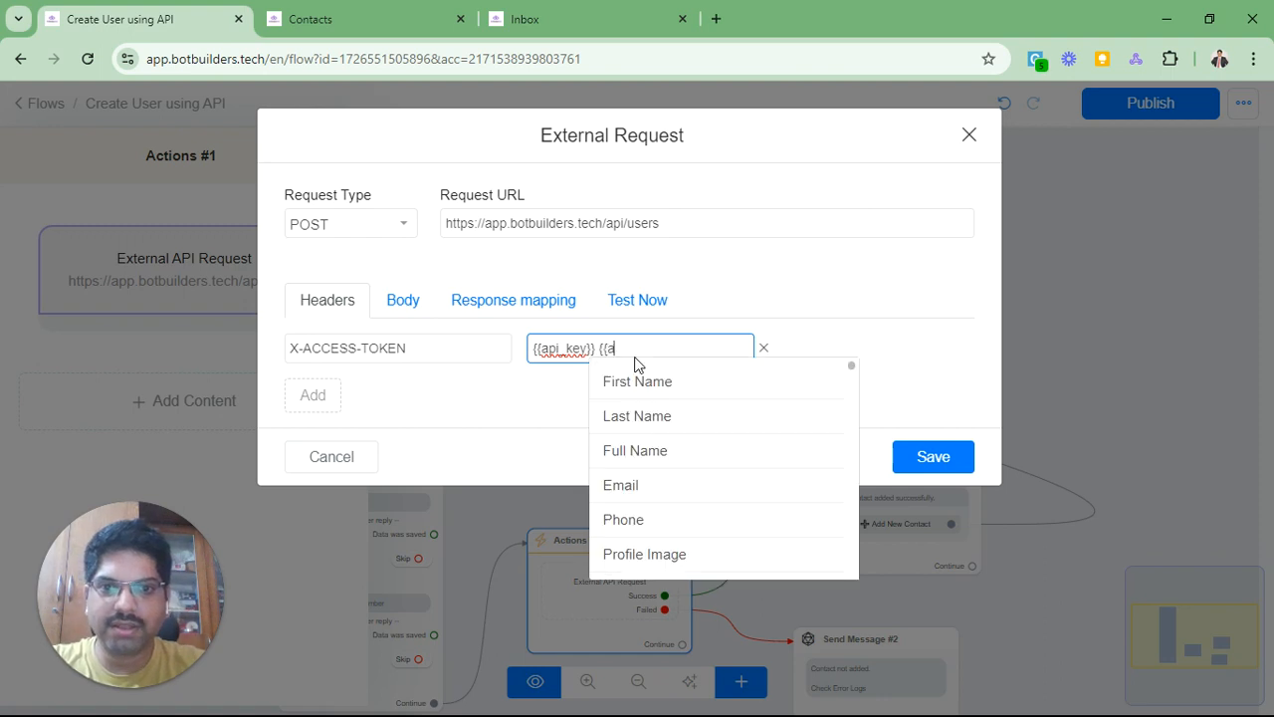
{"action": "type", "text": "pi_key"}
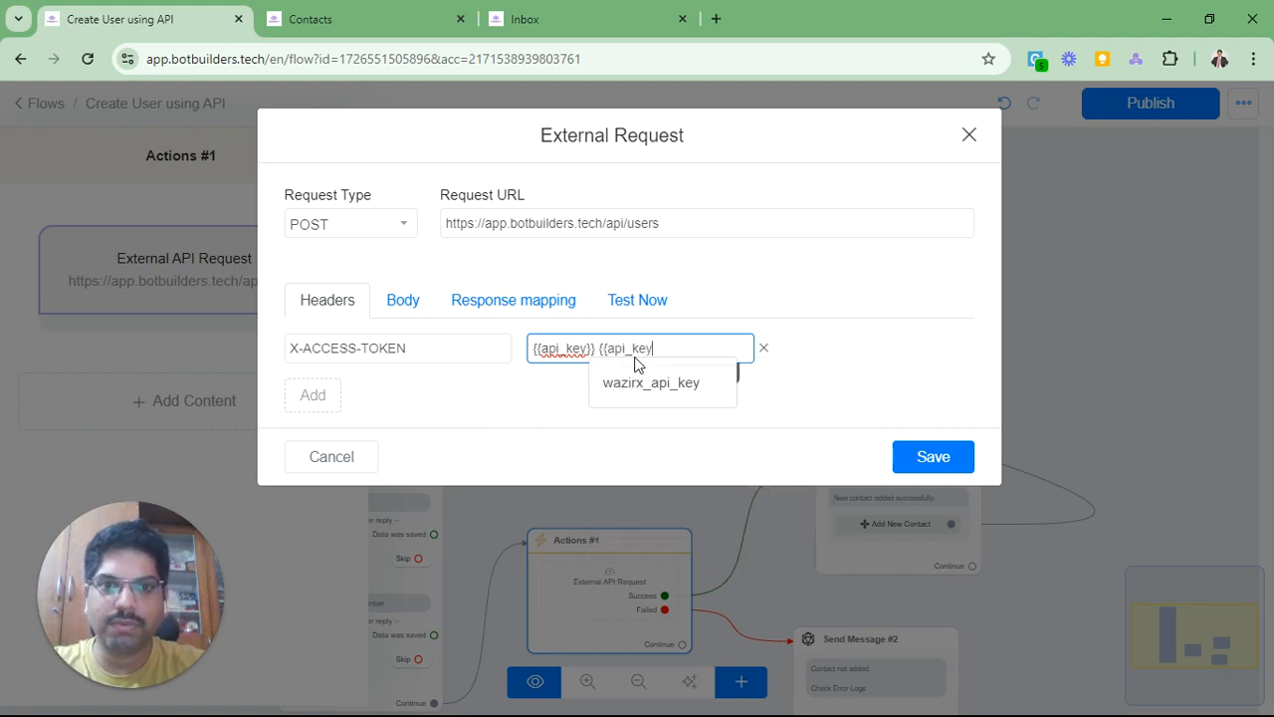
{"action": "type", "text": "}}"}
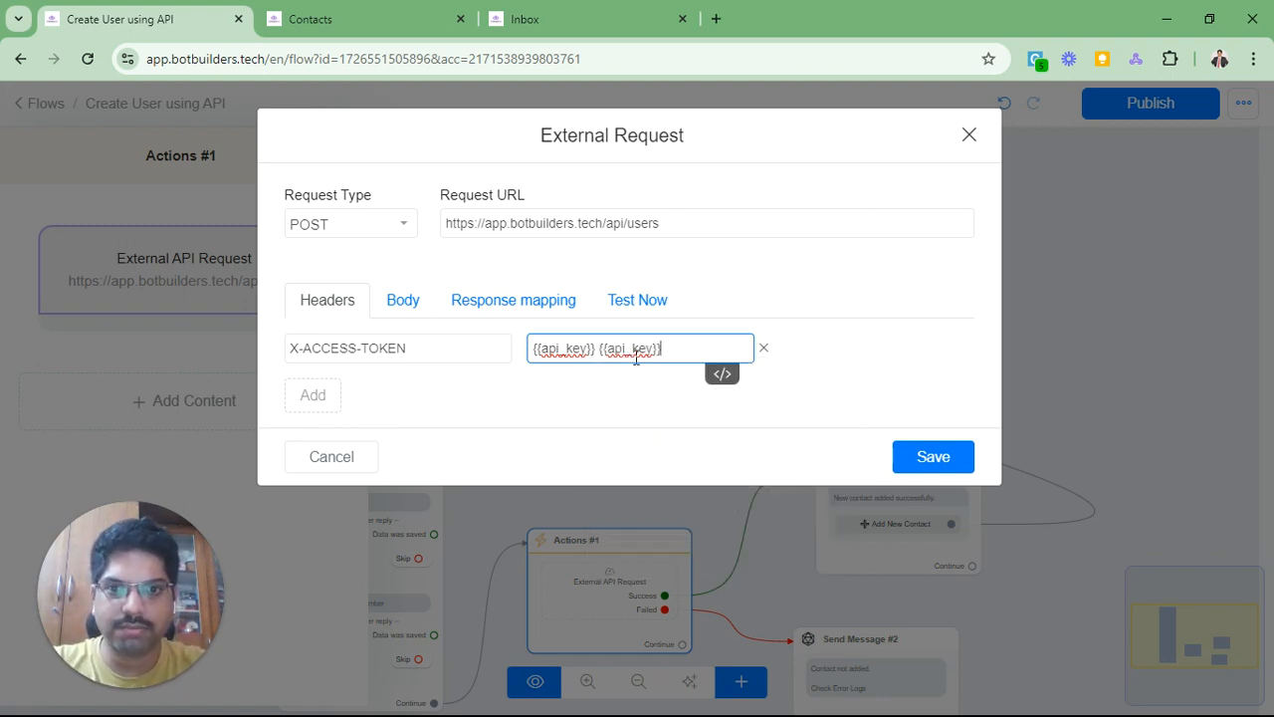
{"action": "key", "text": "BackSpace"}
{"action": "key", "text": "BackSpace"}
{"action": "key", "text": "BackSpace"}
{"action": "key", "text": "BackSpace"}
{"action": "key", "text": "BackSpace"}
{"action": "key", "text": "BackSpace"}
{"action": "key", "text": "BackSpace"}
{"action": "key", "text": "BackSpace"}
{"action": "key", "text": "BackSpace"}
{"action": "key", "text": "BackSpace"}
{"action": "key", "text": "BackSpace"}
{"action": "key", "text": "BackSpace"}
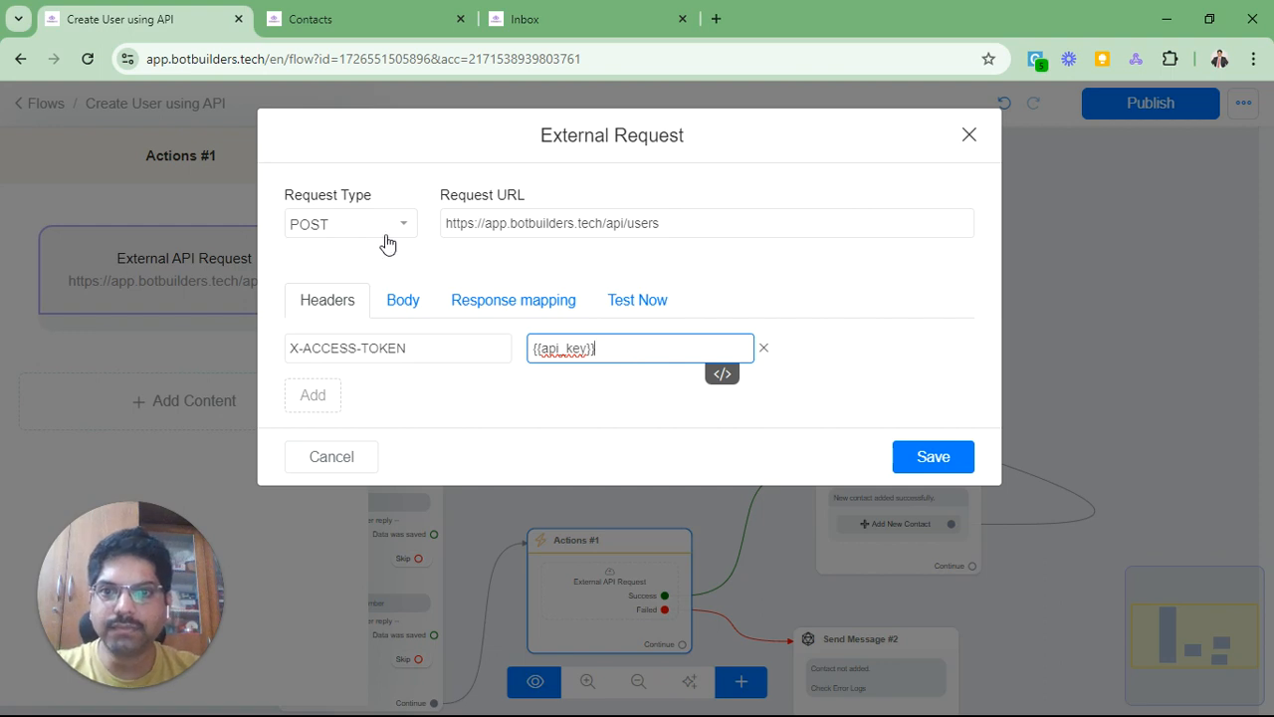
{"action": "left_click", "coordinate": [401, 302]}
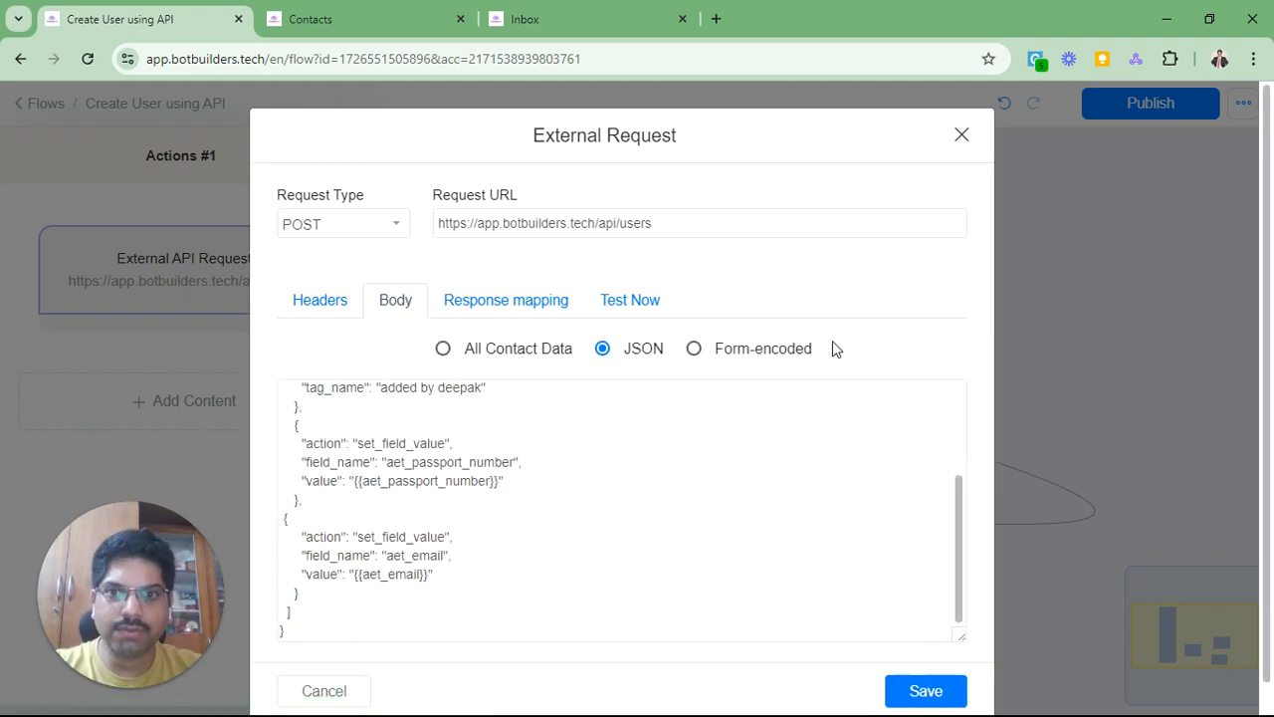
{"action": "scroll", "coordinate": [768, 480], "scroll_direction": "up", "scroll_amount": 3}
Step: Scroll Swagger to POST /users and enlarge its sample body editor
{"action": "key", "text": "alt+Tab"}
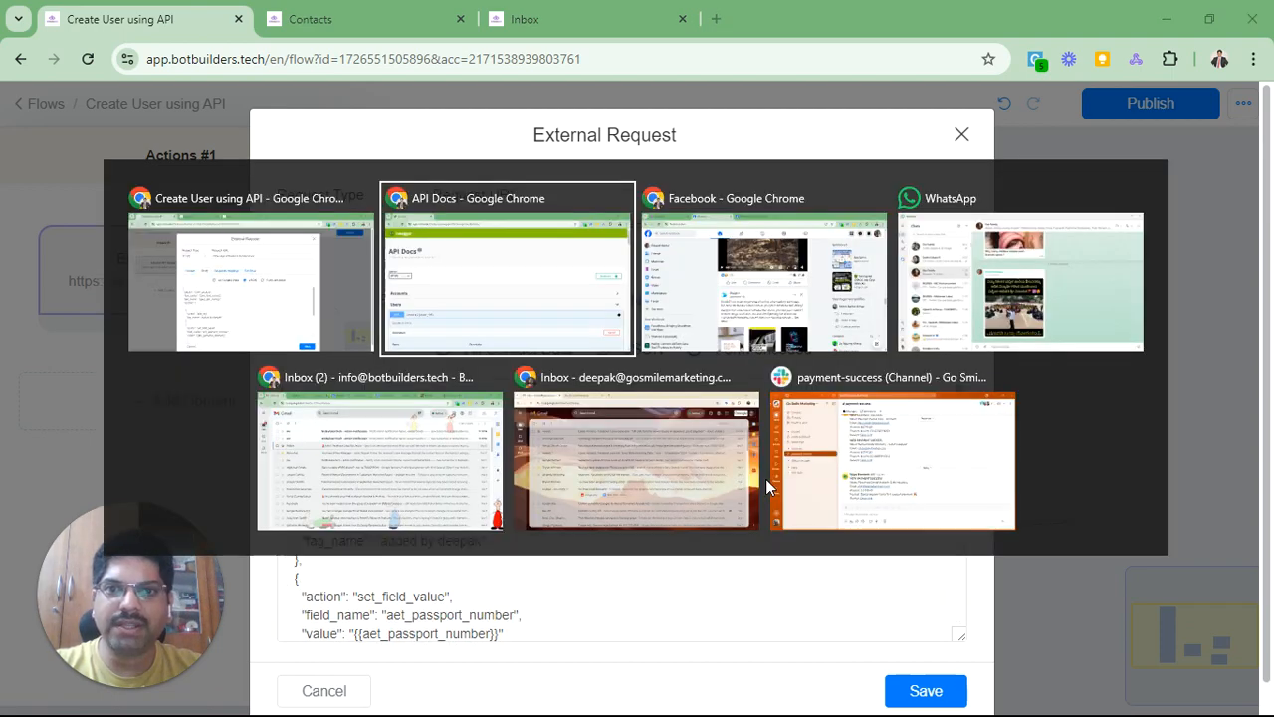
{"action": "scroll", "coordinate": [638, 427], "scroll_direction": "down", "scroll_amount": 7}
{"action": "scroll", "coordinate": [640, 426], "scroll_direction": "down", "scroll_amount": 15}
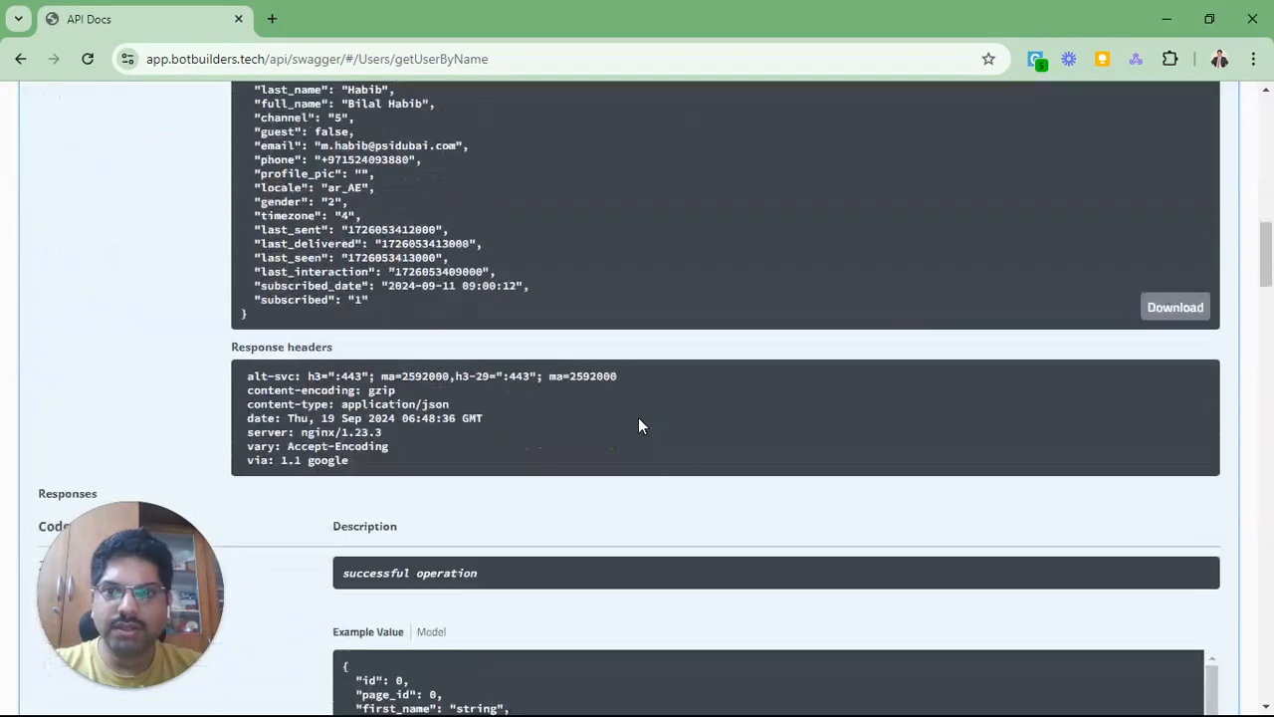
{"action": "scroll", "coordinate": [638, 417], "scroll_direction": "down", "scroll_amount": 5}
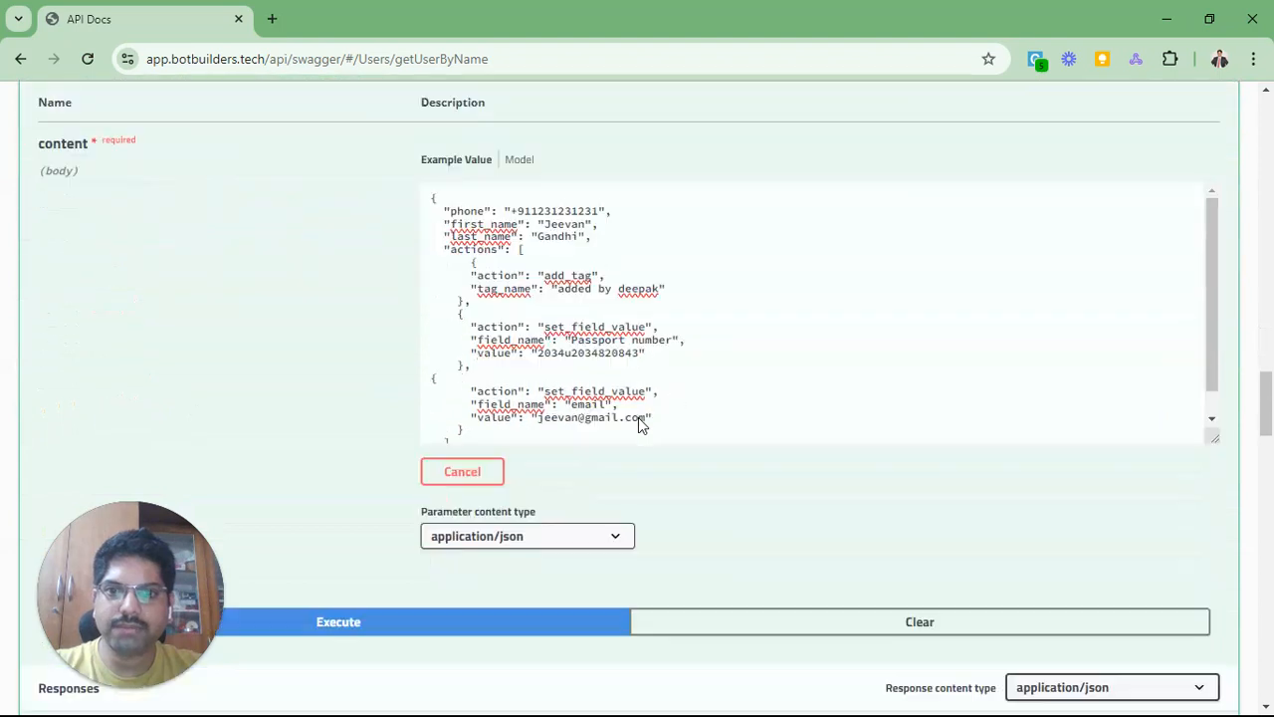
{"action": "scroll", "coordinate": [453, 369], "scroll_direction": "down", "scroll_amount": 1}
{"action": "scroll", "coordinate": [453, 368], "scroll_direction": "up", "scroll_amount": 1}
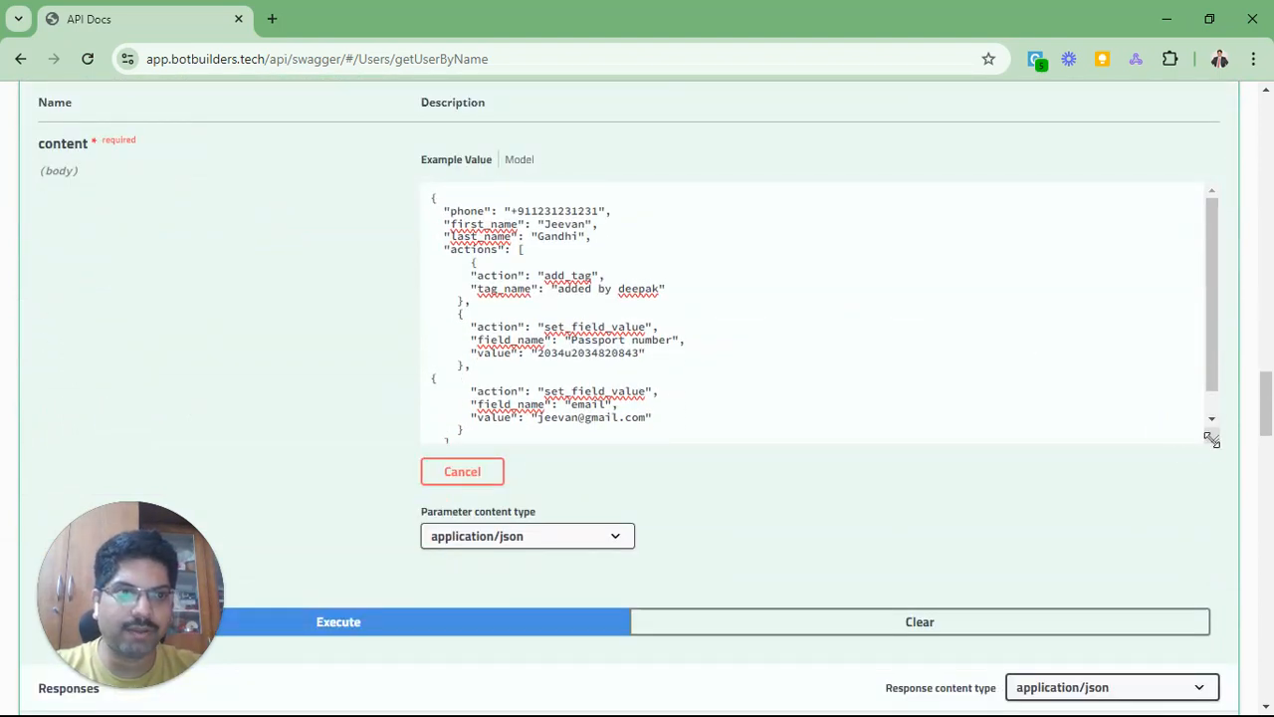
{"action": "left_click_drag", "start_coordinate": [1208, 435], "coordinate": [1231, 577]}
Step: Select the passport and email entries, then the entire sample JSON body
{"action": "scroll", "coordinate": [492, 416], "scroll_direction": "up", "scroll_amount": 1}
{"action": "scroll", "coordinate": [493, 416], "scroll_direction": "down", "scroll_amount": 2}
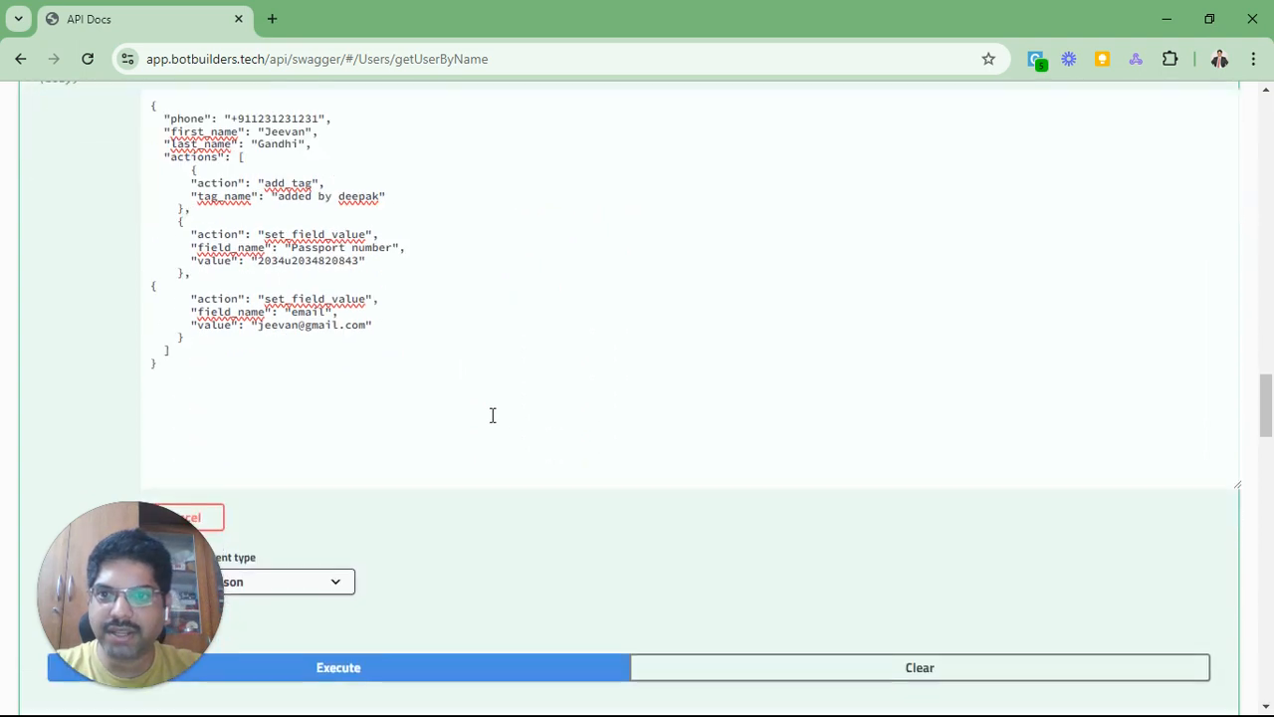
{"action": "left_click_drag", "start_coordinate": [219, 367], "coordinate": [60, 117]}
{"action": "left_click", "coordinate": [376, 265]}
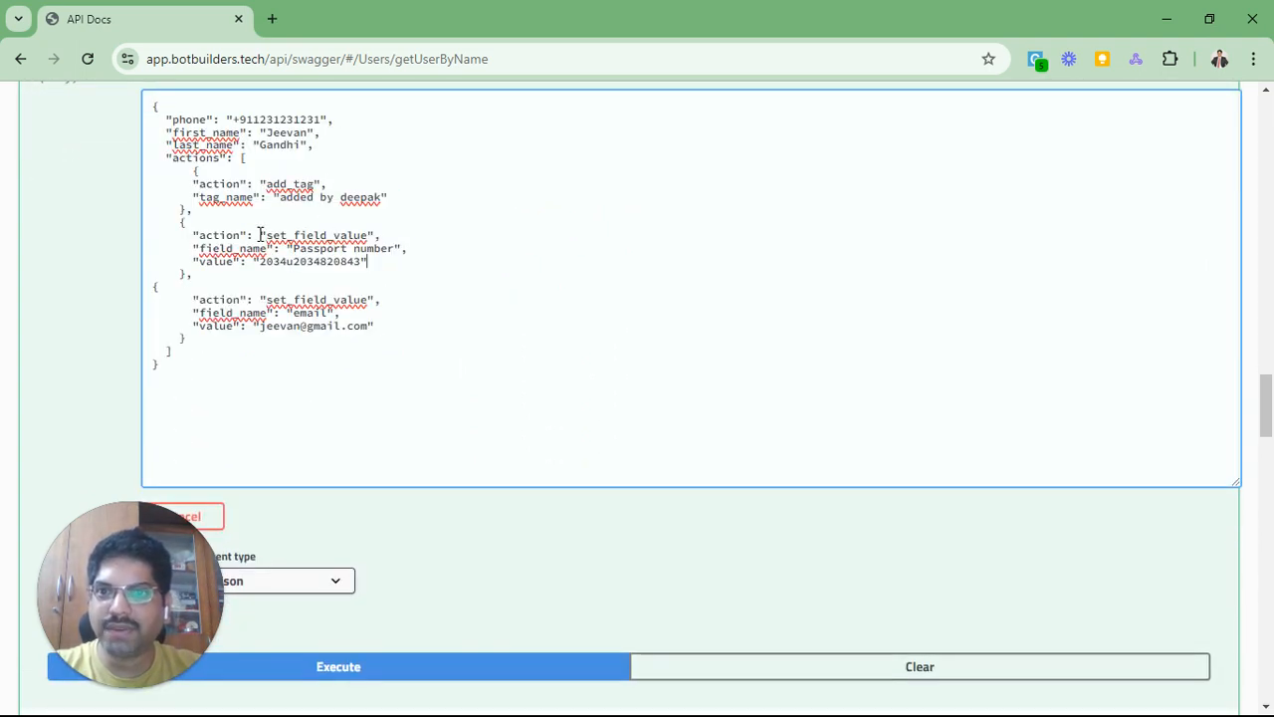
{"action": "left_click_drag", "start_coordinate": [261, 237], "coordinate": [355, 333]}
{"action": "left_click", "coordinate": [358, 339]}
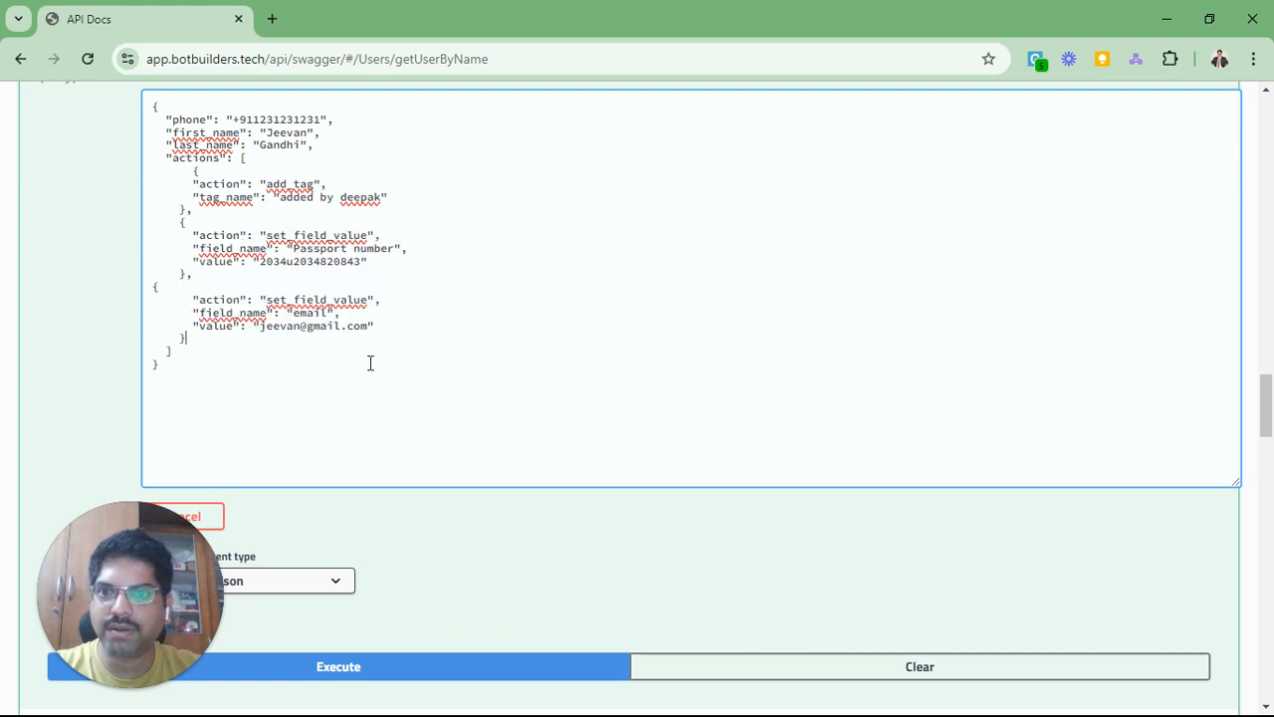
{"action": "left_click_drag", "start_coordinate": [253, 365], "coordinate": [99, 108]}
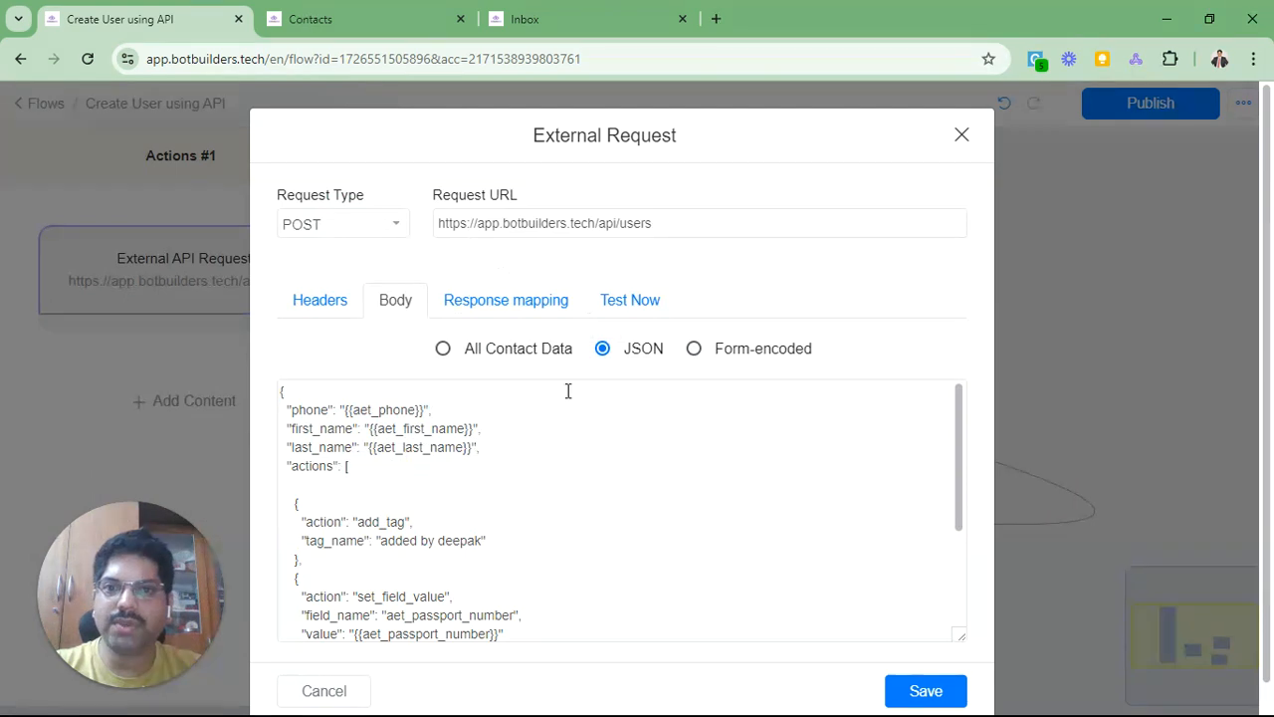
Step: Close the External Request dialog and add a new Actions #2 node to the flow
{"action": "scroll", "coordinate": [895, 281], "scroll_direction": "down", "scroll_amount": 1}
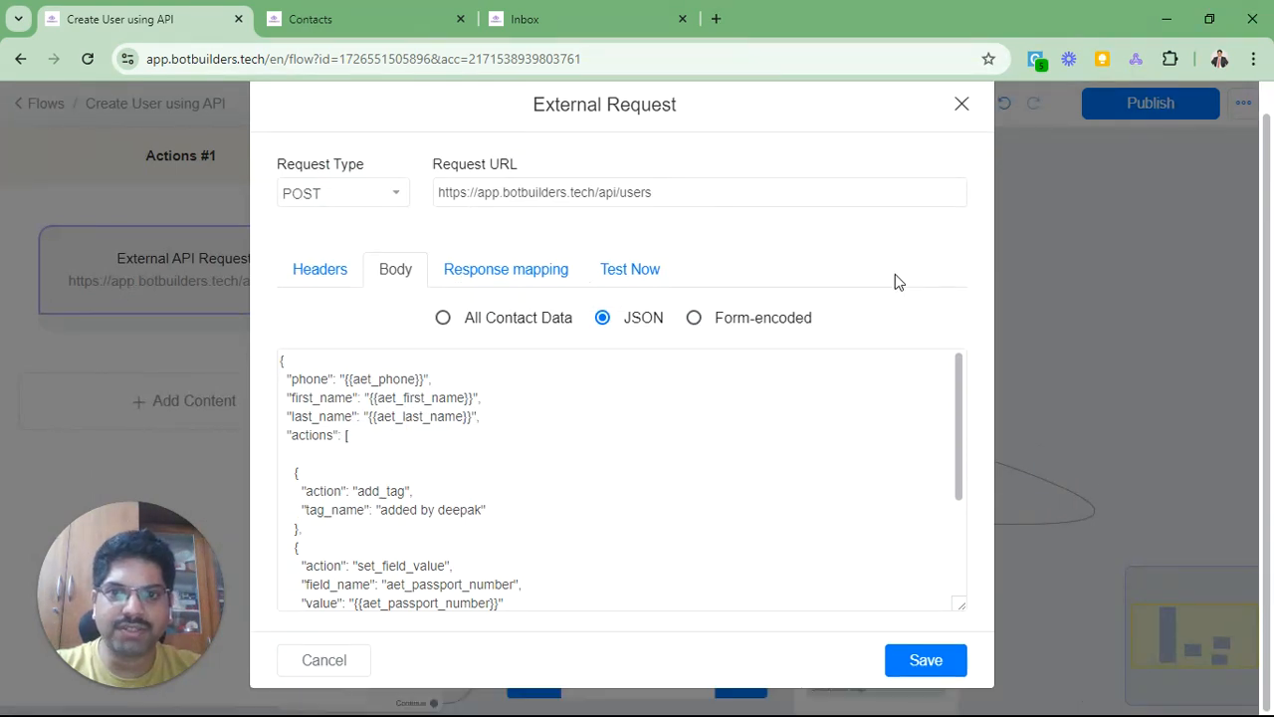
{"action": "left_click", "coordinate": [607, 402]}
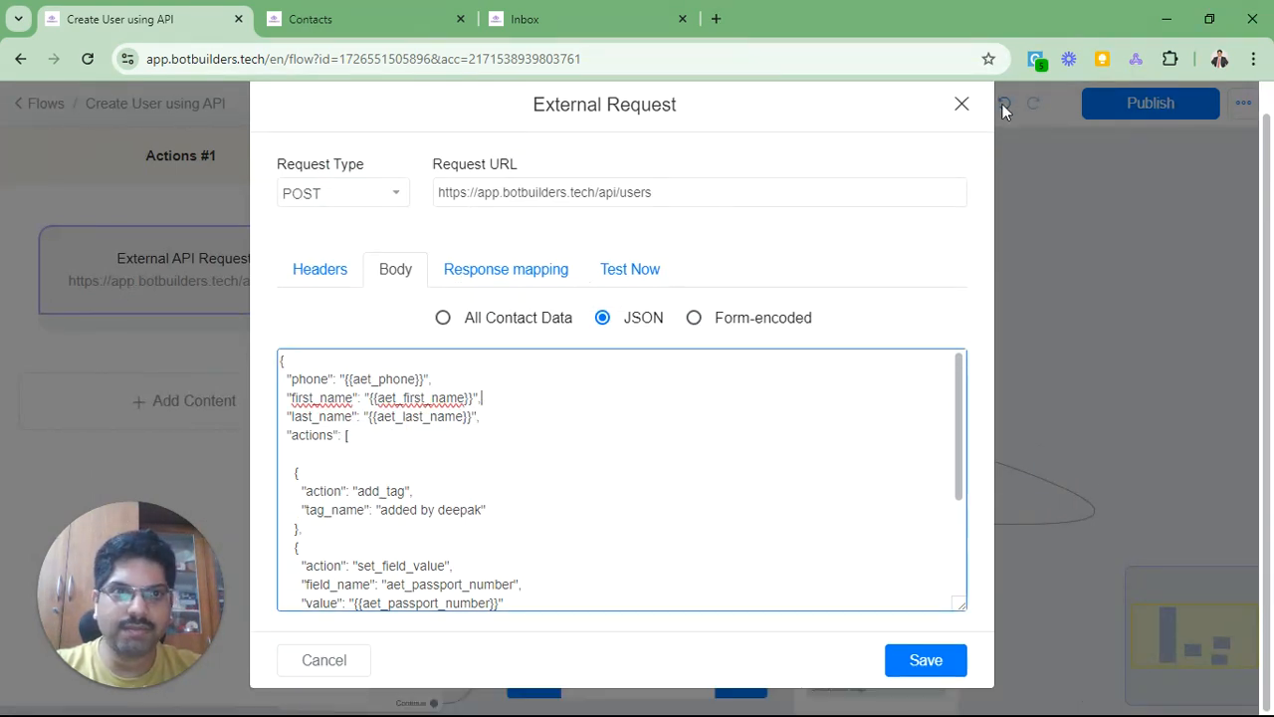
{"action": "left_click", "coordinate": [960, 105]}
{"action": "left_click_drag", "start_coordinate": [823, 310], "coordinate": [557, 281]}
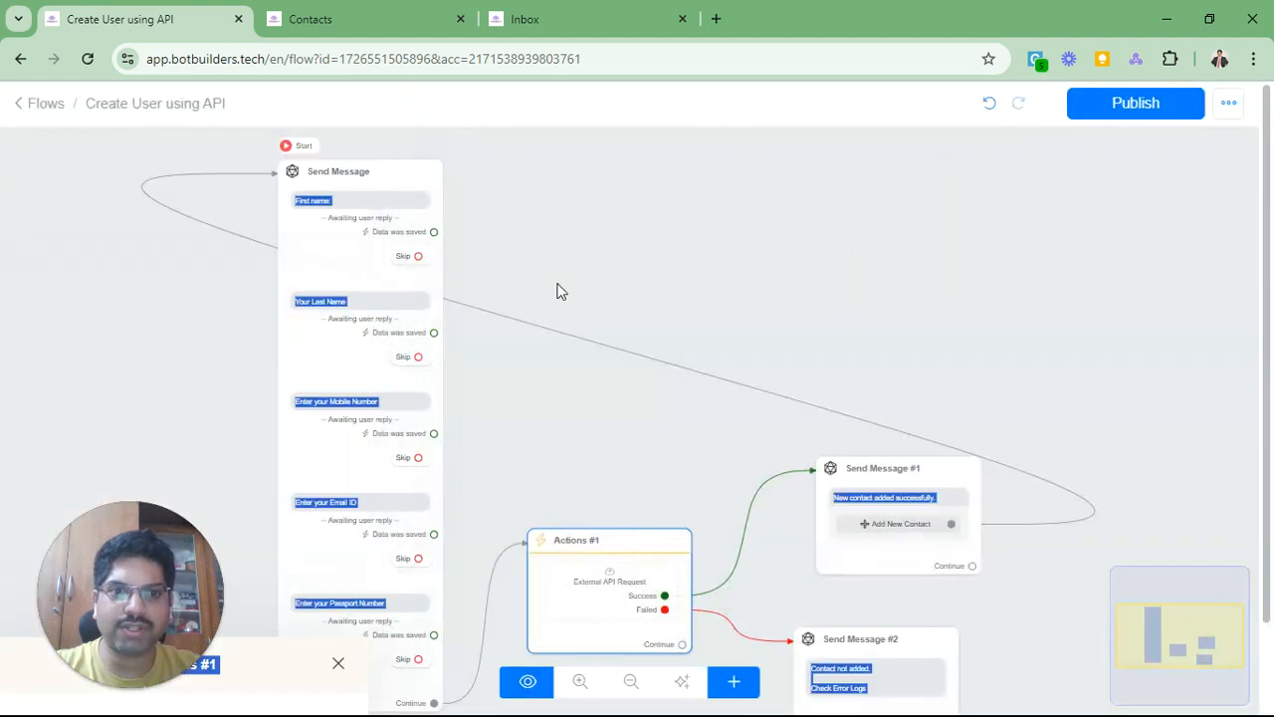
{"action": "left_click_drag", "start_coordinate": [905, 302], "coordinate": [505, 243]}
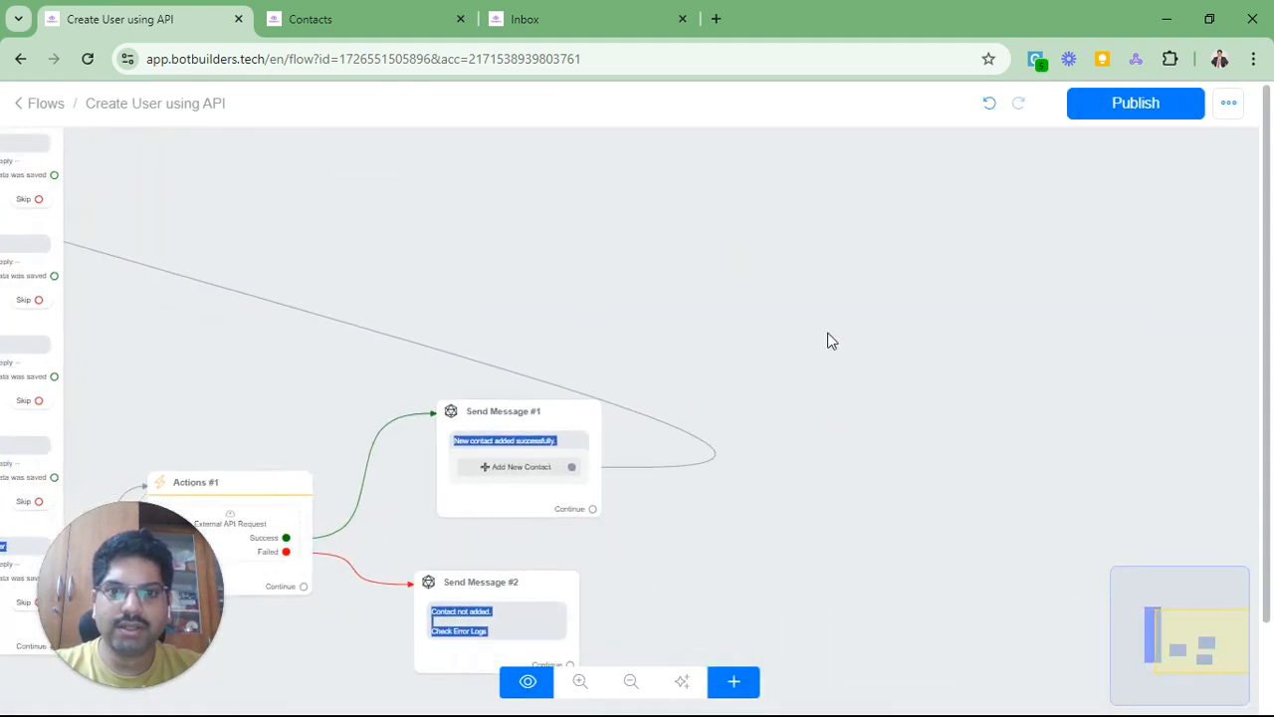
{"action": "left_click", "coordinate": [740, 673]}
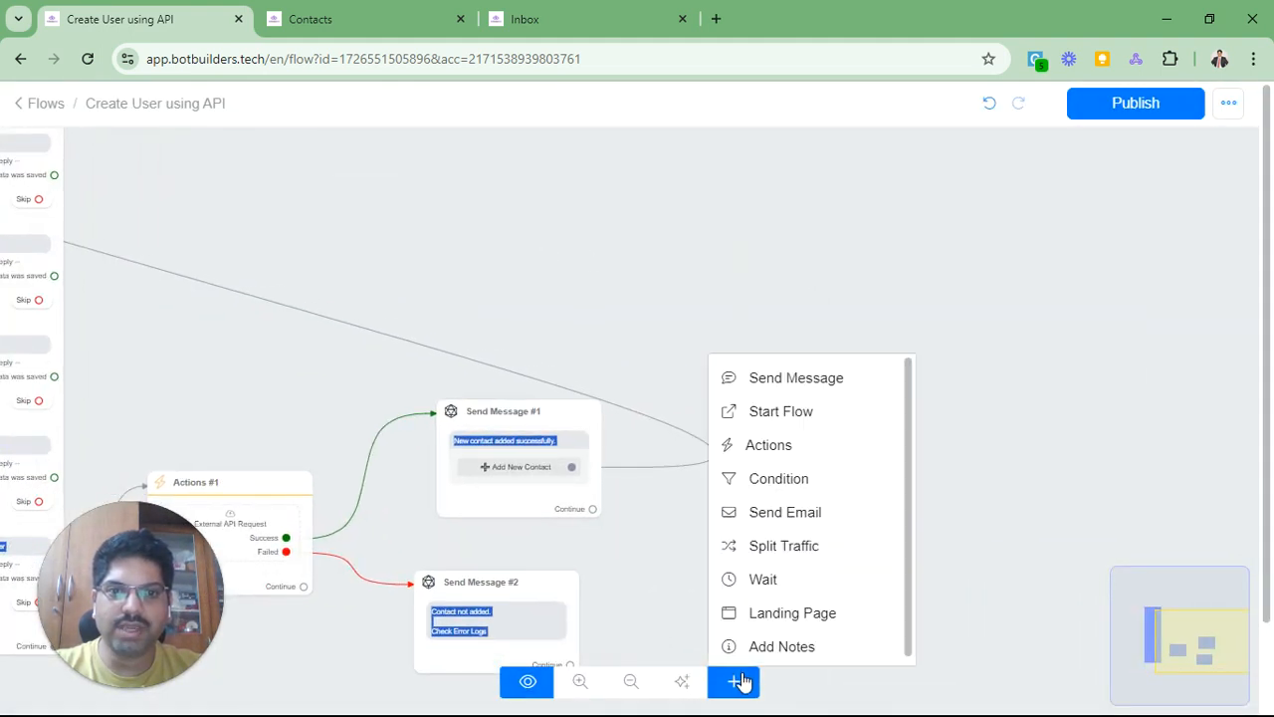
{"action": "left_click", "coordinate": [810, 456]}
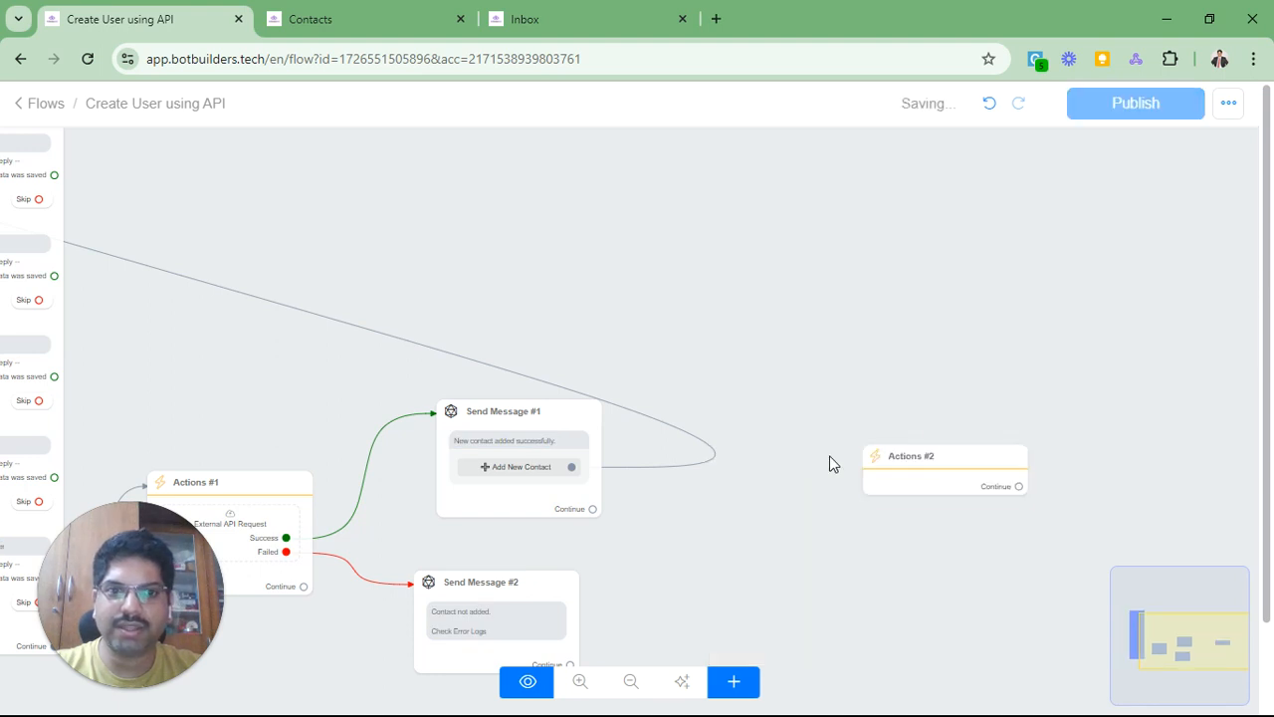
Step: Add an External API Request action to Actions #2 and open its settings
{"action": "left_click", "coordinate": [949, 473]}
{"action": "left_click", "coordinate": [199, 316]}
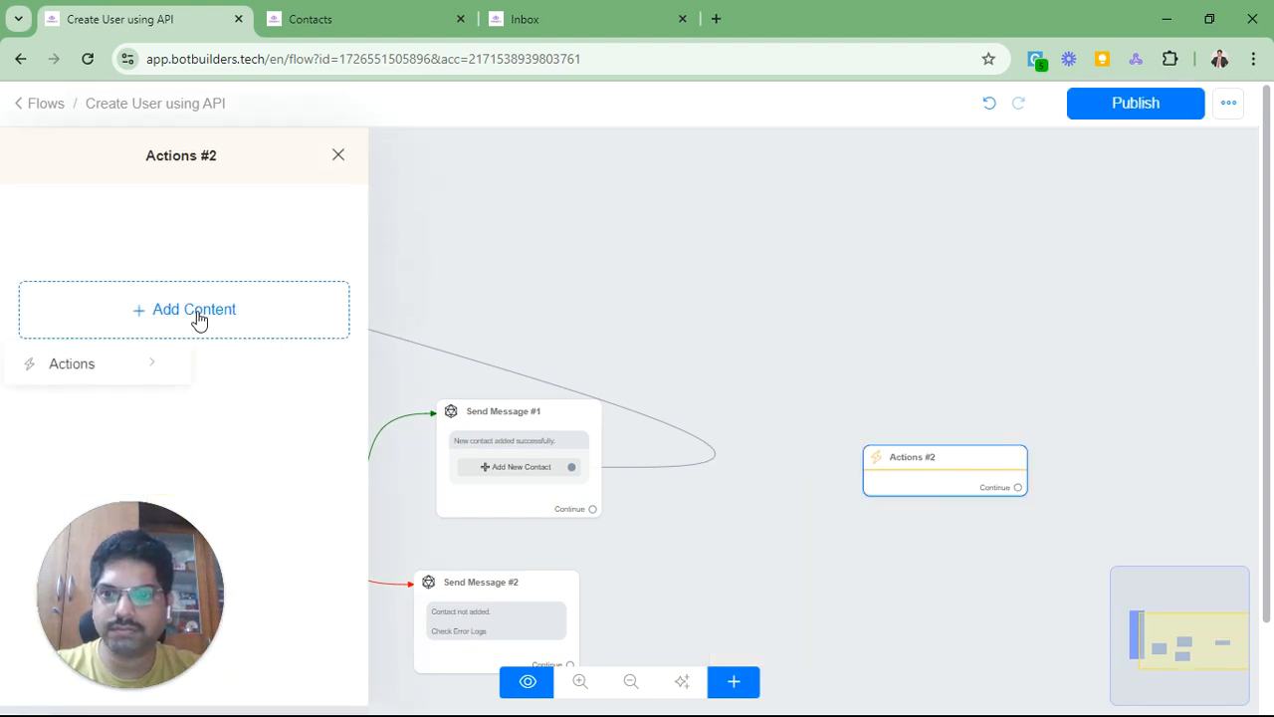
{"action": "left_click", "coordinate": [120, 363]}
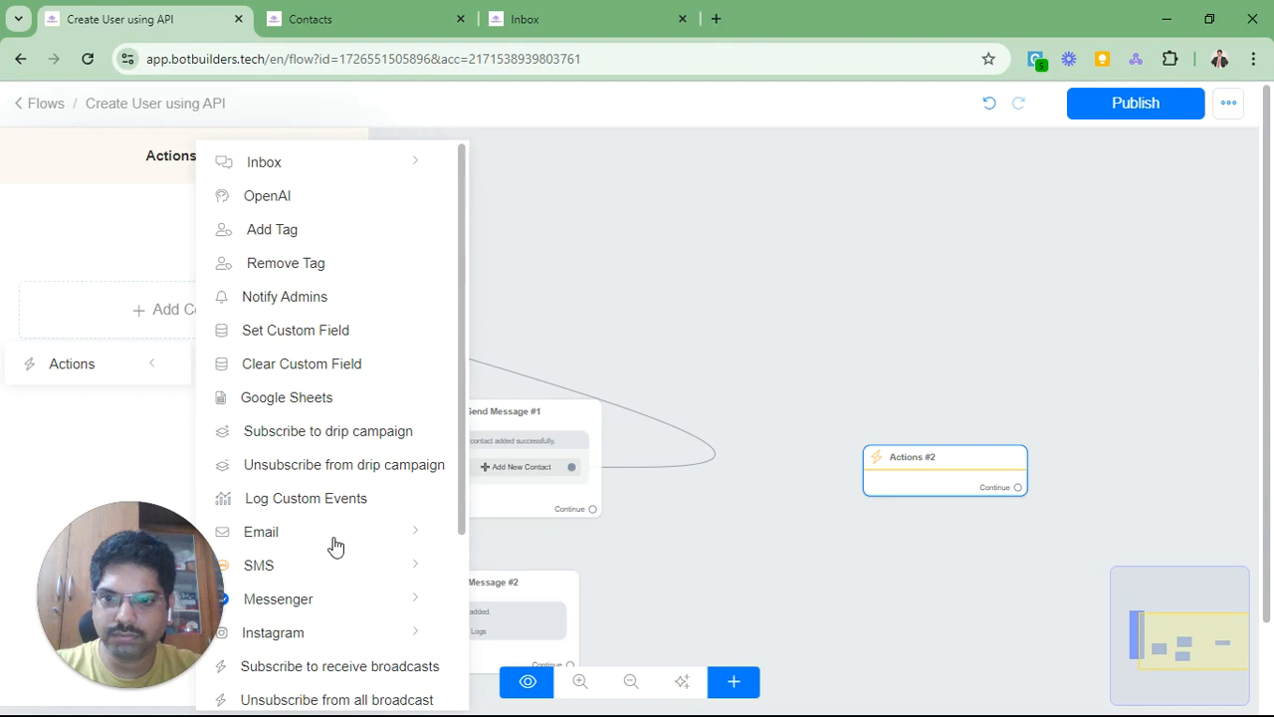
{"action": "scroll", "coordinate": [333, 543], "scroll_direction": "down", "scroll_amount": 2}
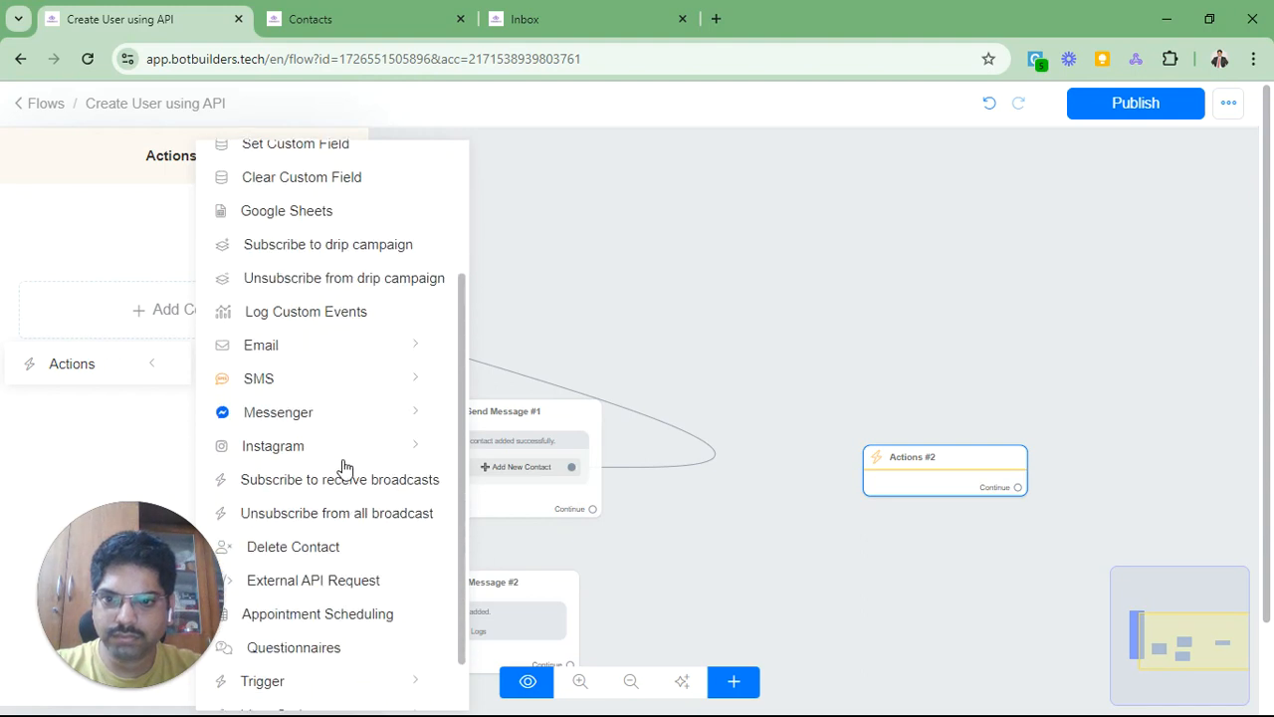
{"action": "left_click", "coordinate": [300, 585]}
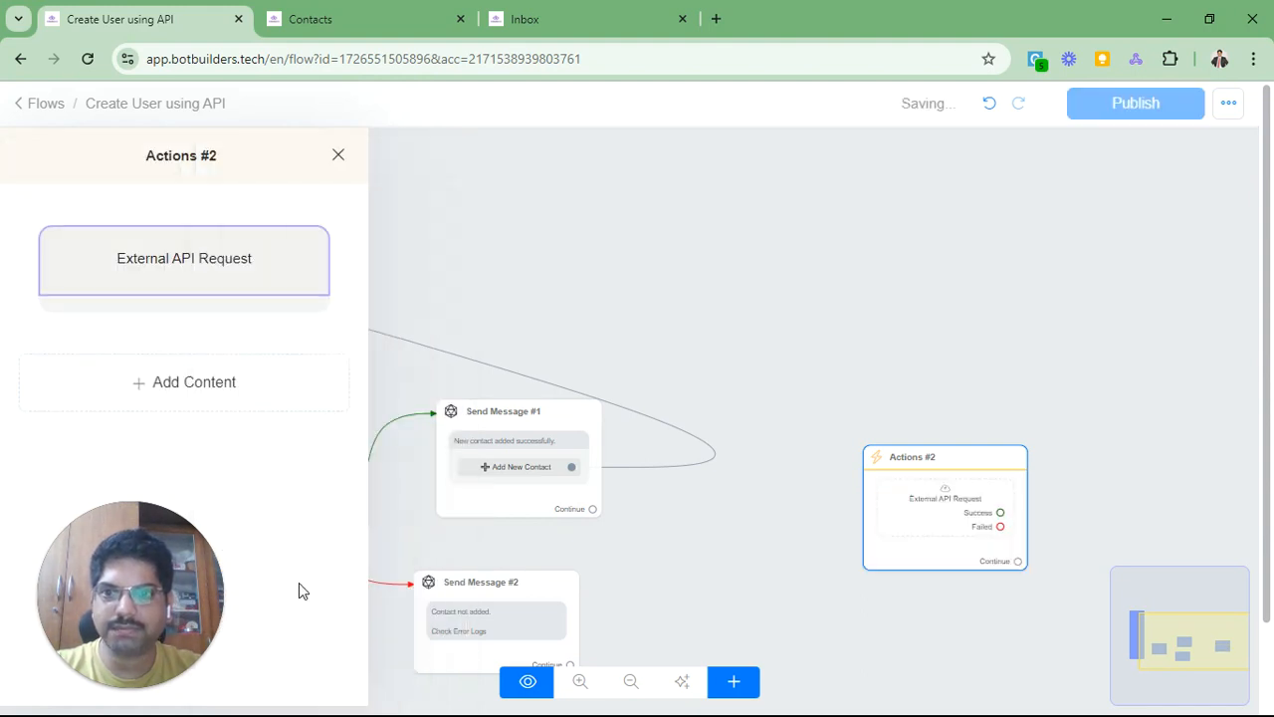
{"action": "left_click", "coordinate": [196, 279]}
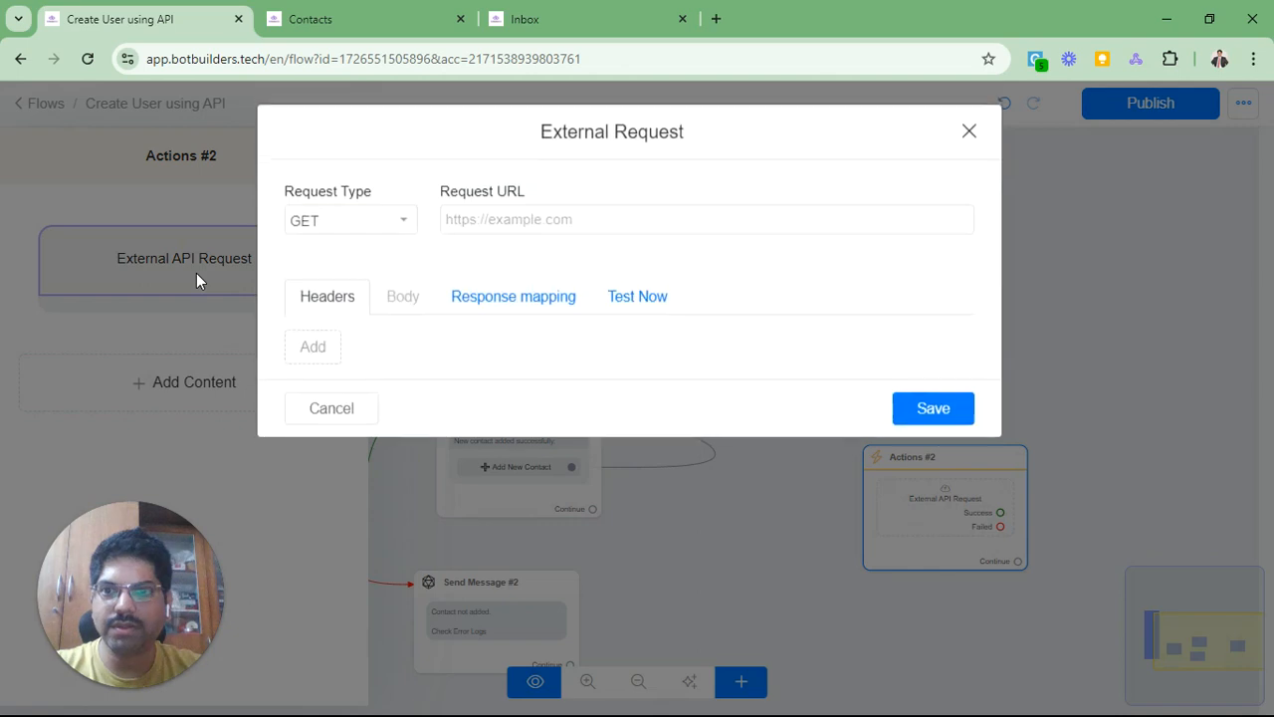
{"action": "left_click", "coordinate": [359, 236]}
{"action": "left_click", "coordinate": [348, 288]}
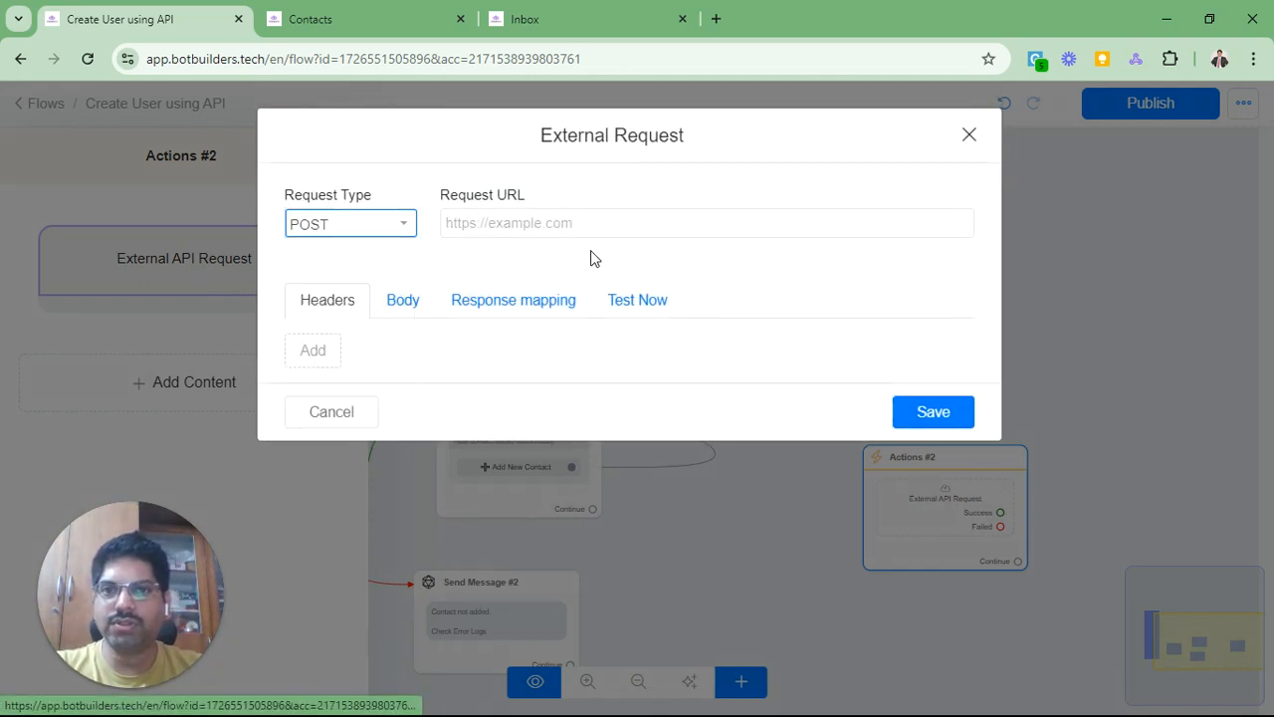
{"action": "left_click", "coordinate": [518, 227]}
{"action": "key", "text": "alt+Tab"}
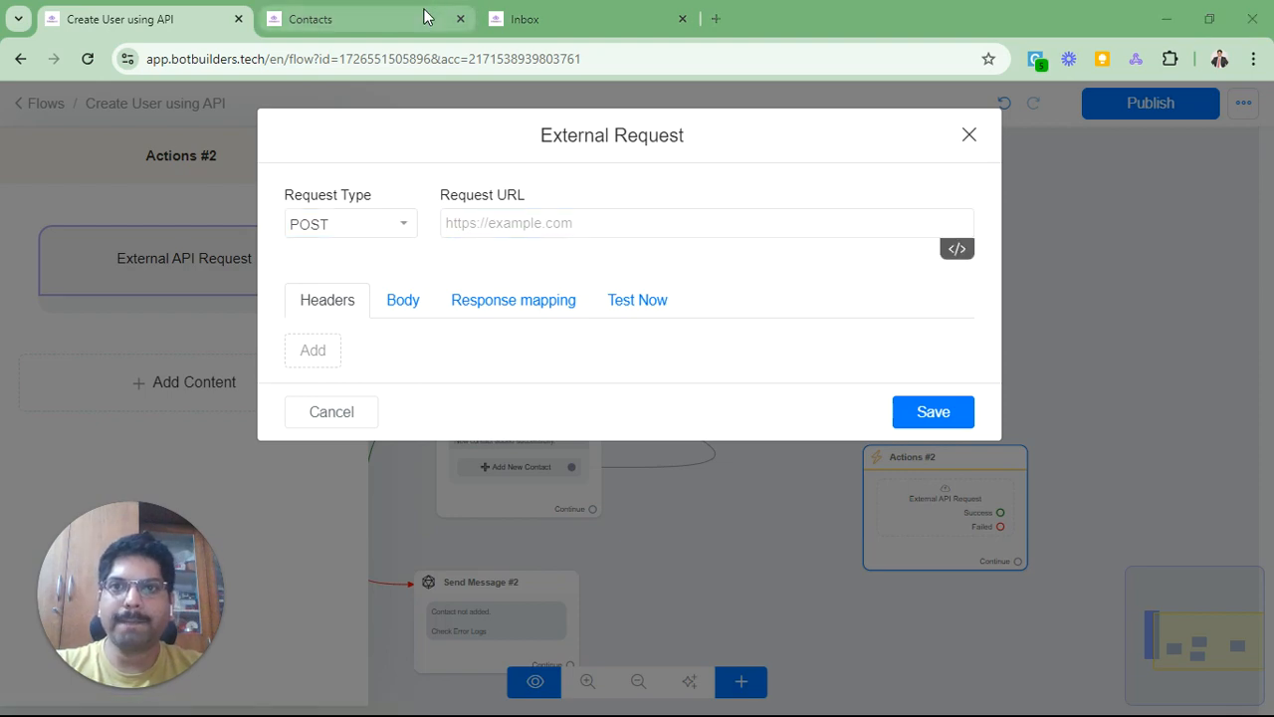
{"action": "scroll", "coordinate": [281, 323], "scroll_direction": "up", "scroll_amount": 3}
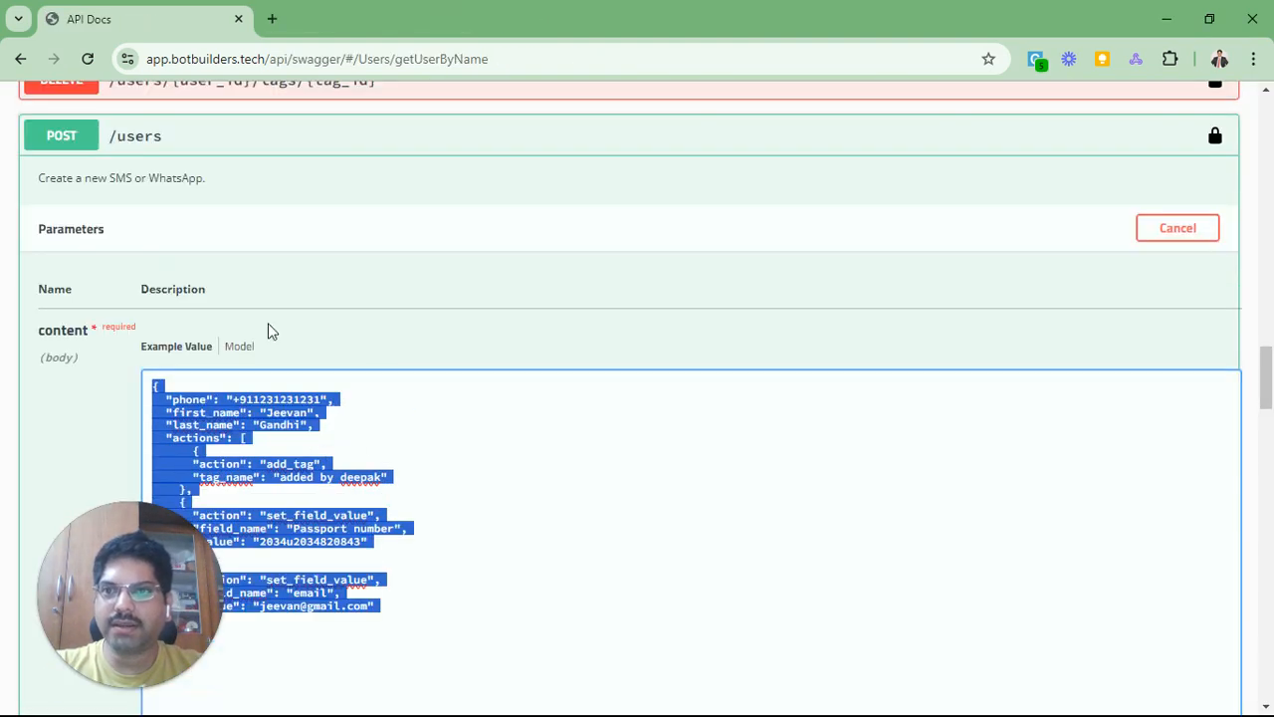
{"action": "scroll", "coordinate": [268, 331], "scroll_direction": "down", "scroll_amount": 6}
{"action": "scroll", "coordinate": [417, 257], "scroll_direction": "down", "scroll_amount": 5}
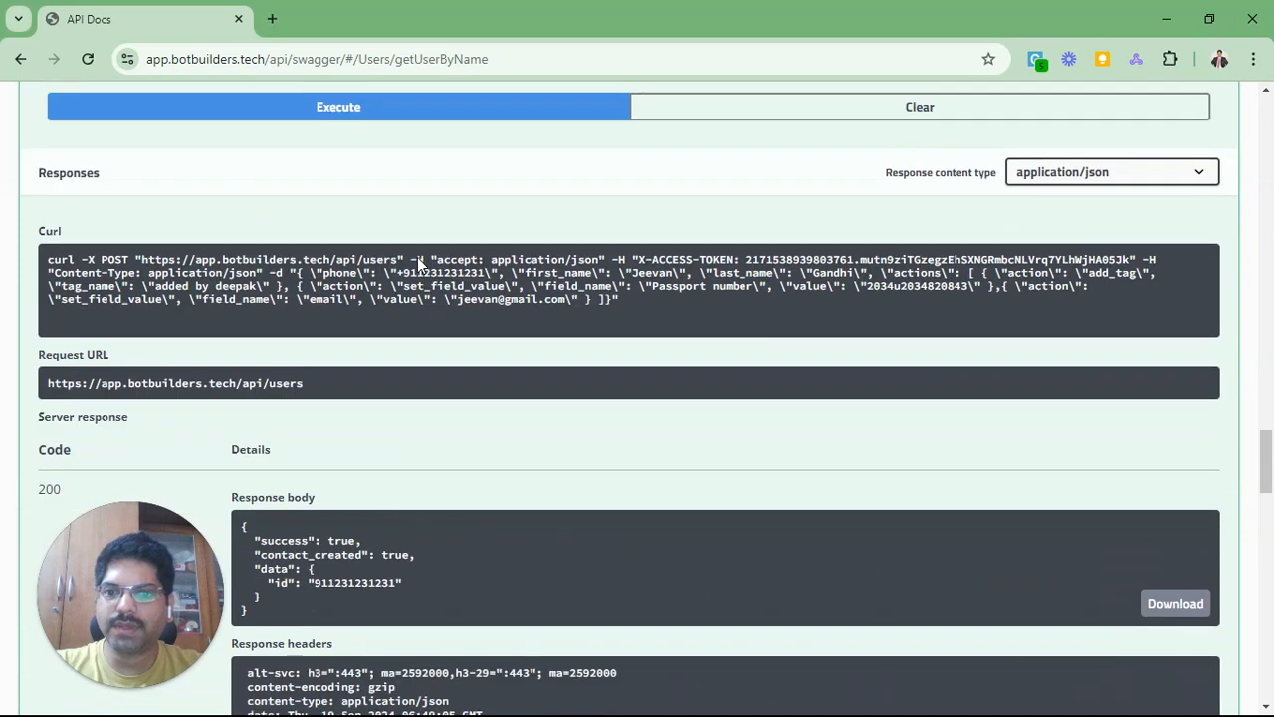
{"action": "triple_click", "coordinate": [267, 196]}
{"action": "key", "text": "ctrl+c"}
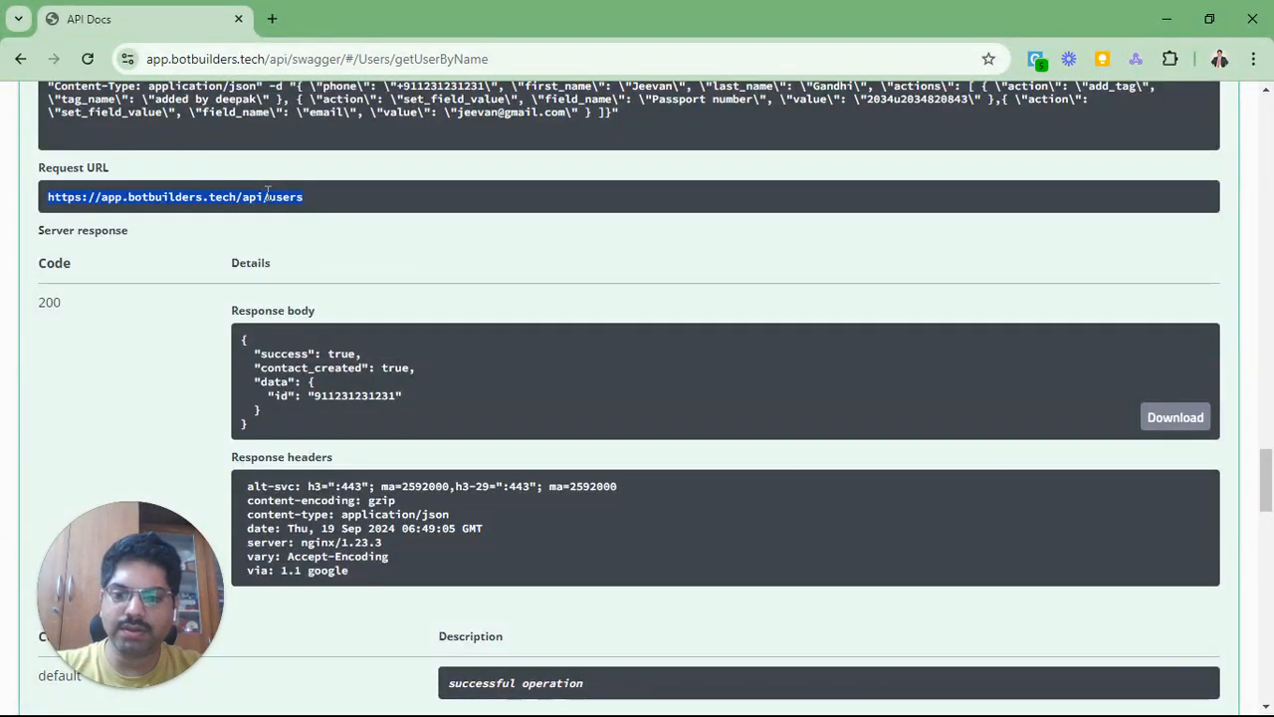
{"action": "key", "text": "alt+Tab"}
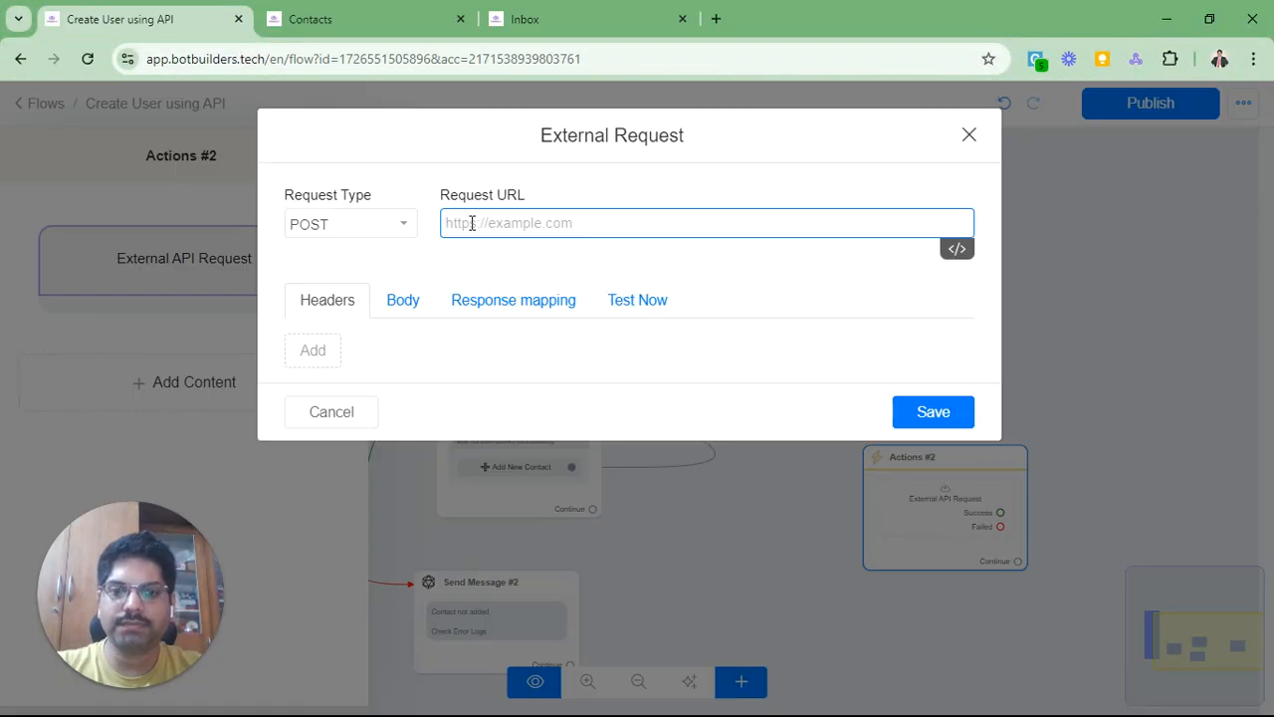
{"action": "key", "text": "ctrl+v"}
Step: Add an empty header row and copy the X-ACCESS-TOKEN name from Swagger's Authorize details
{"action": "left_click", "coordinate": [332, 353]}
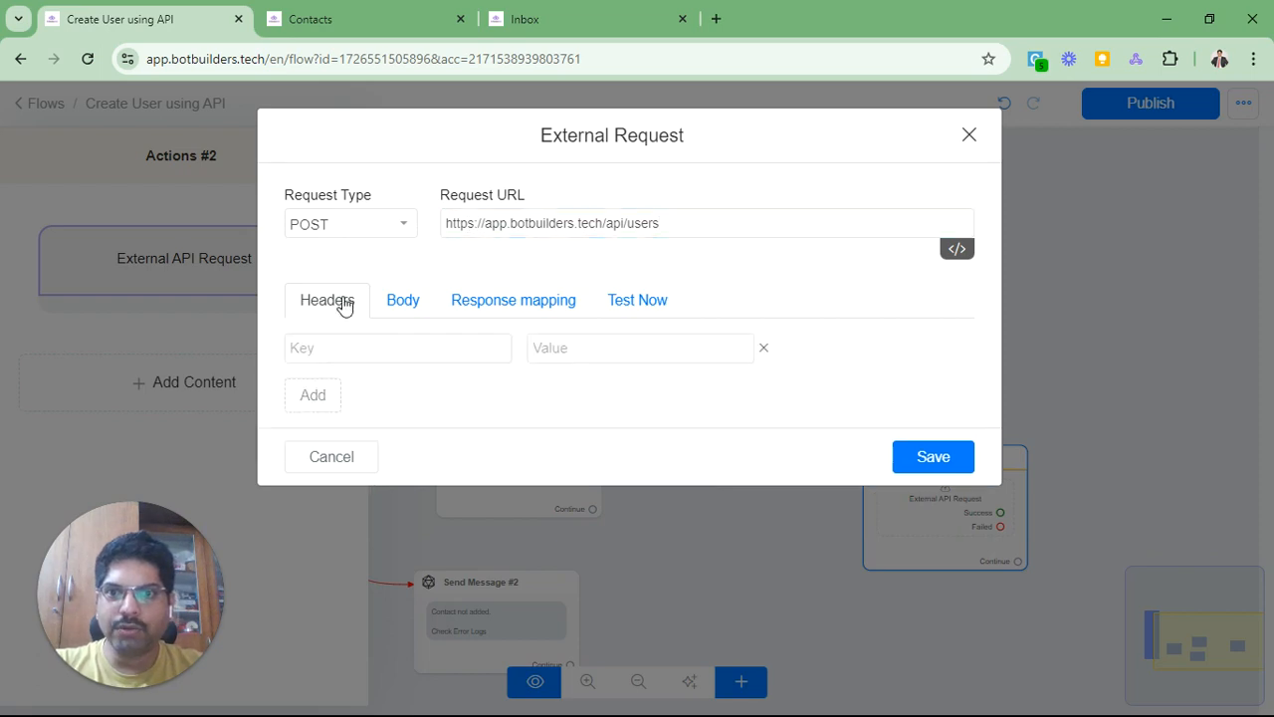
{"action": "key", "text": "alt+Tab"}
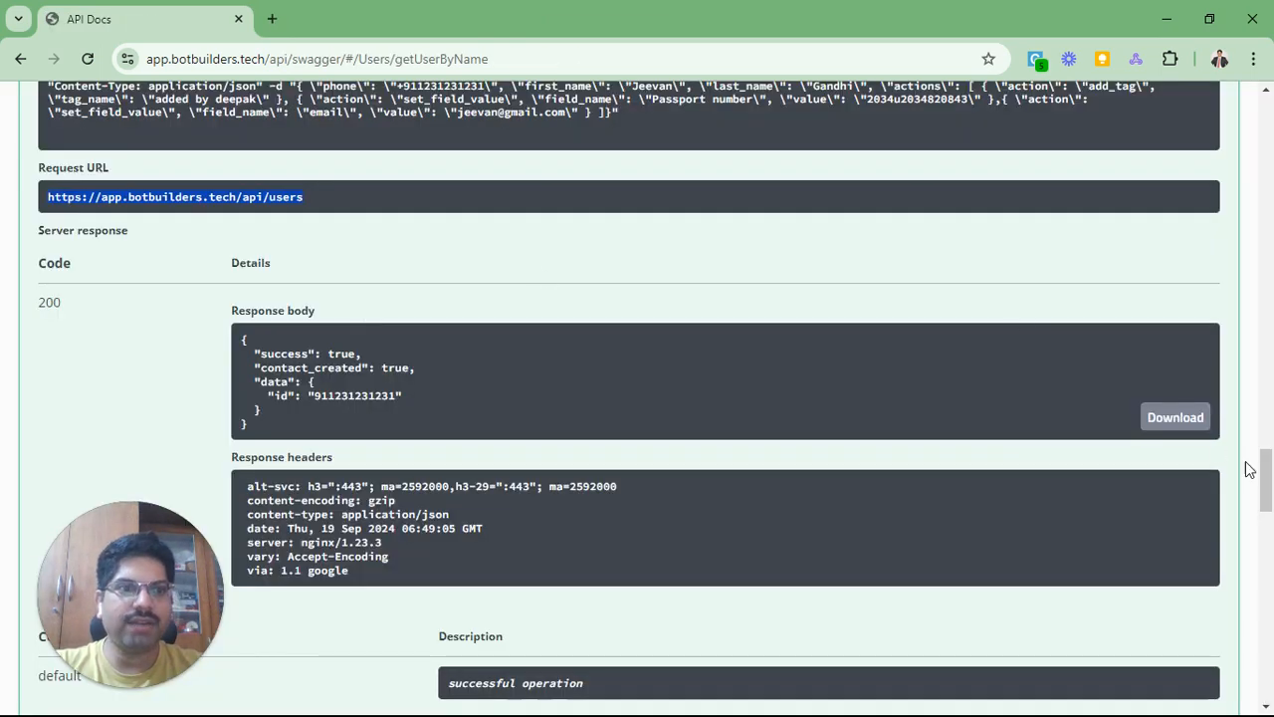
{"action": "left_click_drag", "start_coordinate": [1264, 478], "coordinate": [1245, 116]}
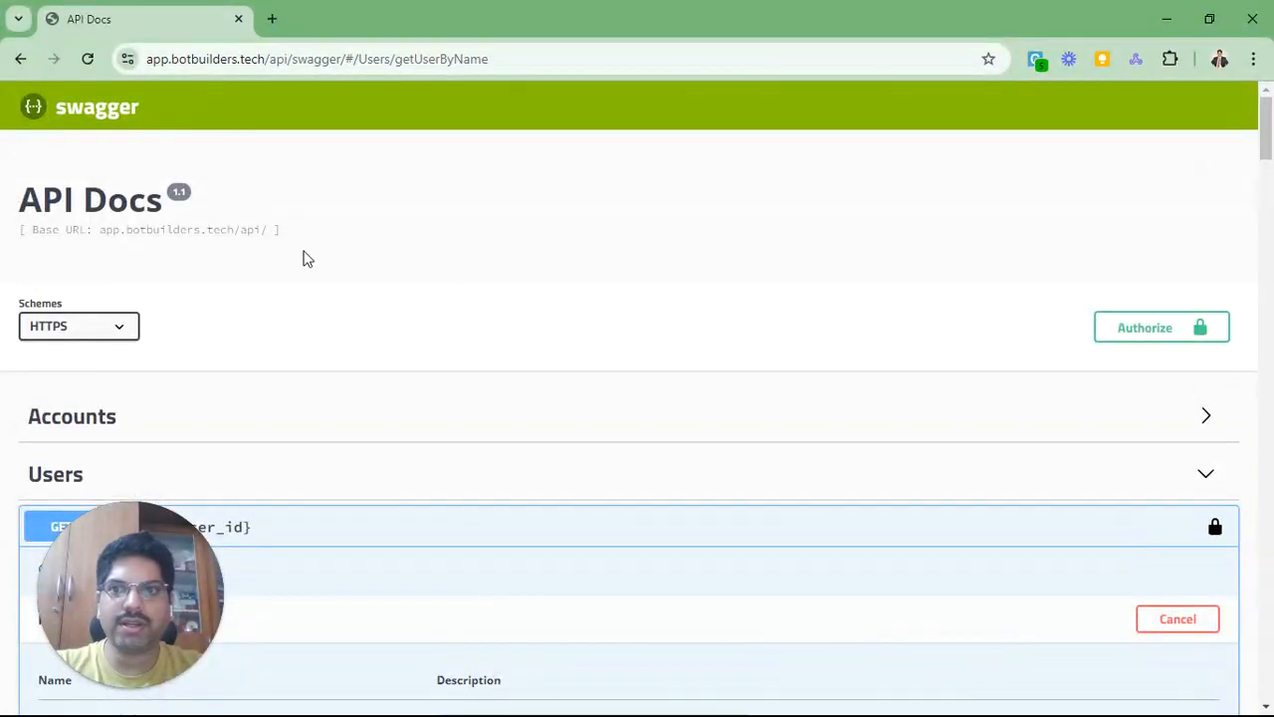
{"action": "left_click", "coordinate": [1125, 328]}
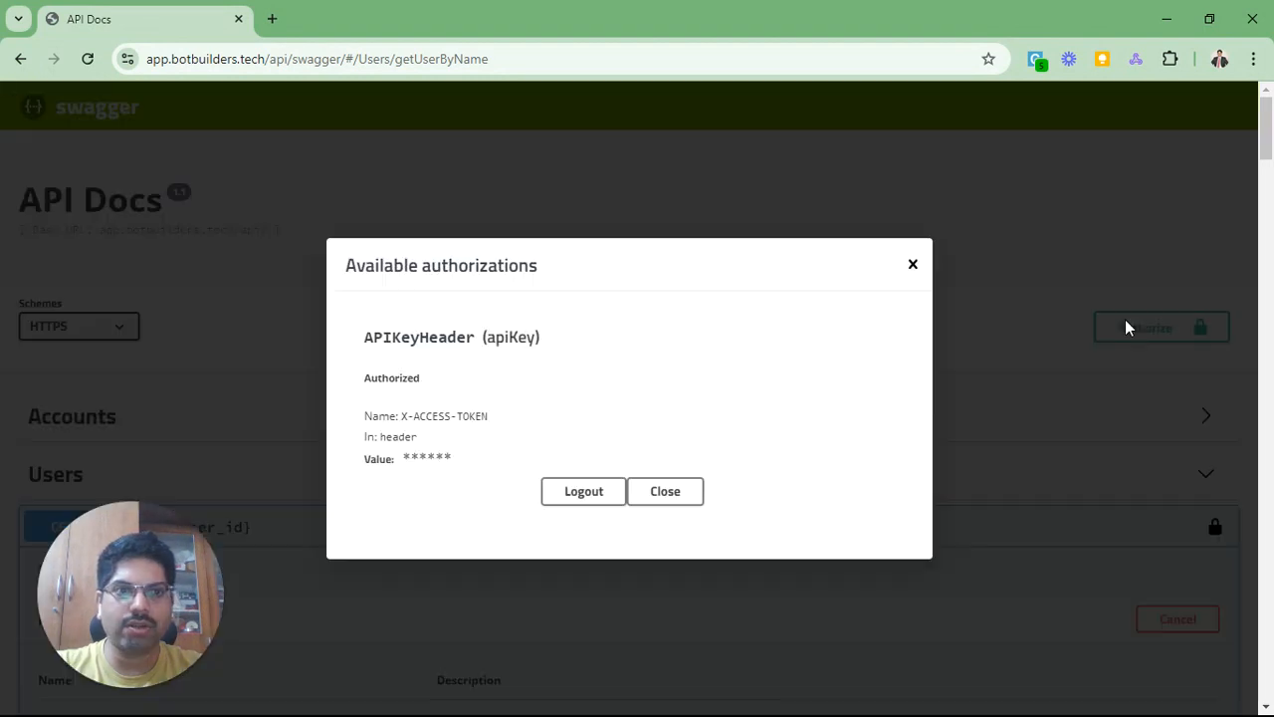
{"action": "left_click_drag", "start_coordinate": [401, 418], "coordinate": [508, 425]}
{"action": "key", "text": "ctrl+c"}
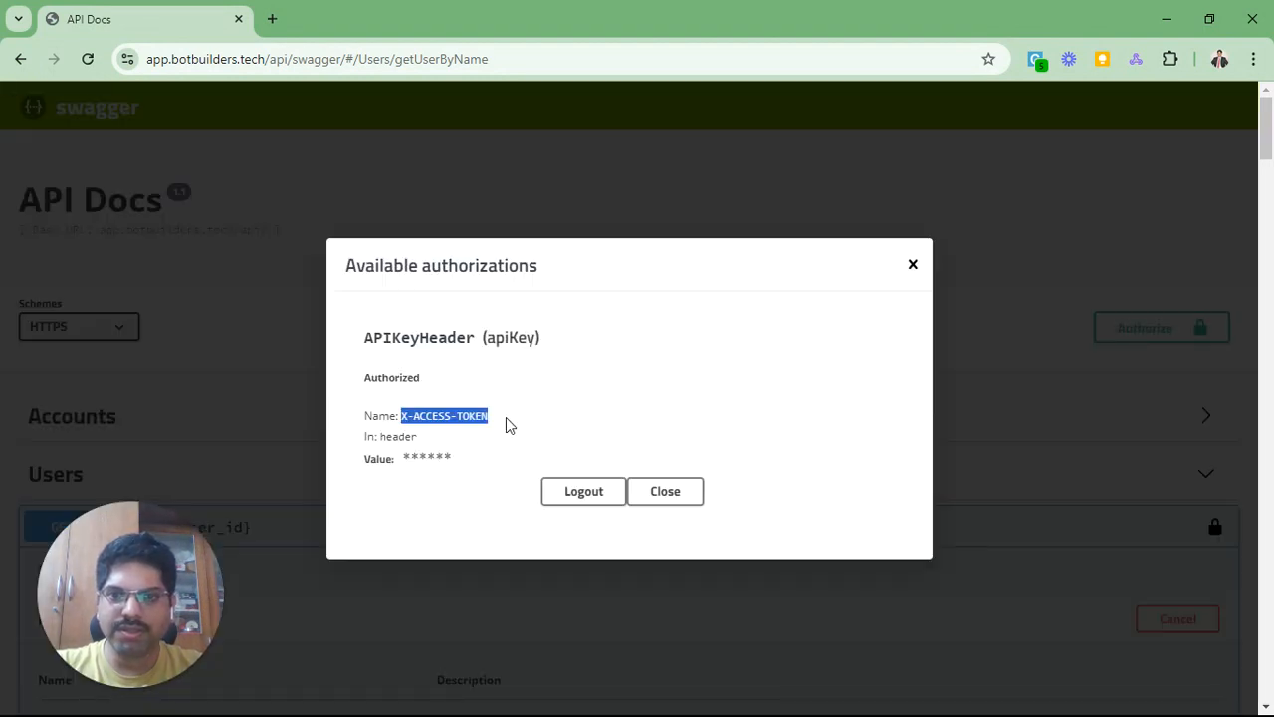
{"action": "key", "text": "alt+Tab"}
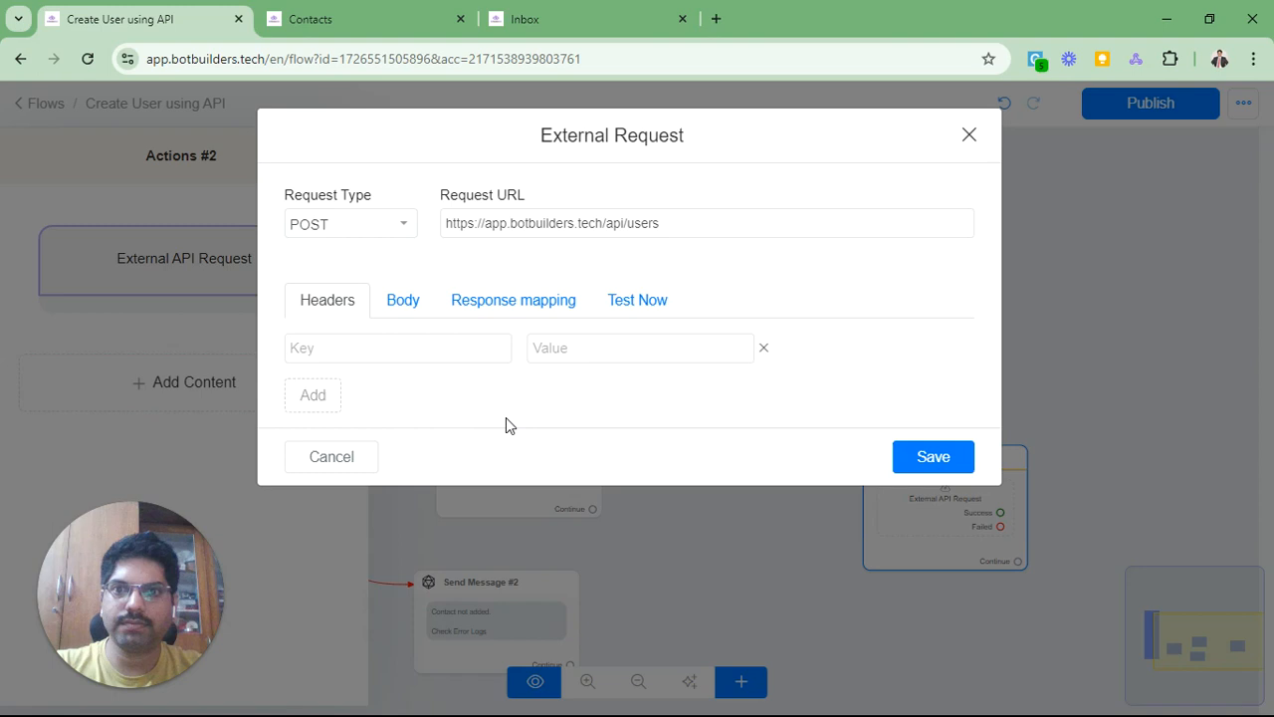
Step: Add header X-ACCESS-TOKEN = {{api_key}}, save, and reopen the request at its Body tab
{"action": "left_click", "coordinate": [393, 353]}
{"action": "key", "text": "ctrl+v"}
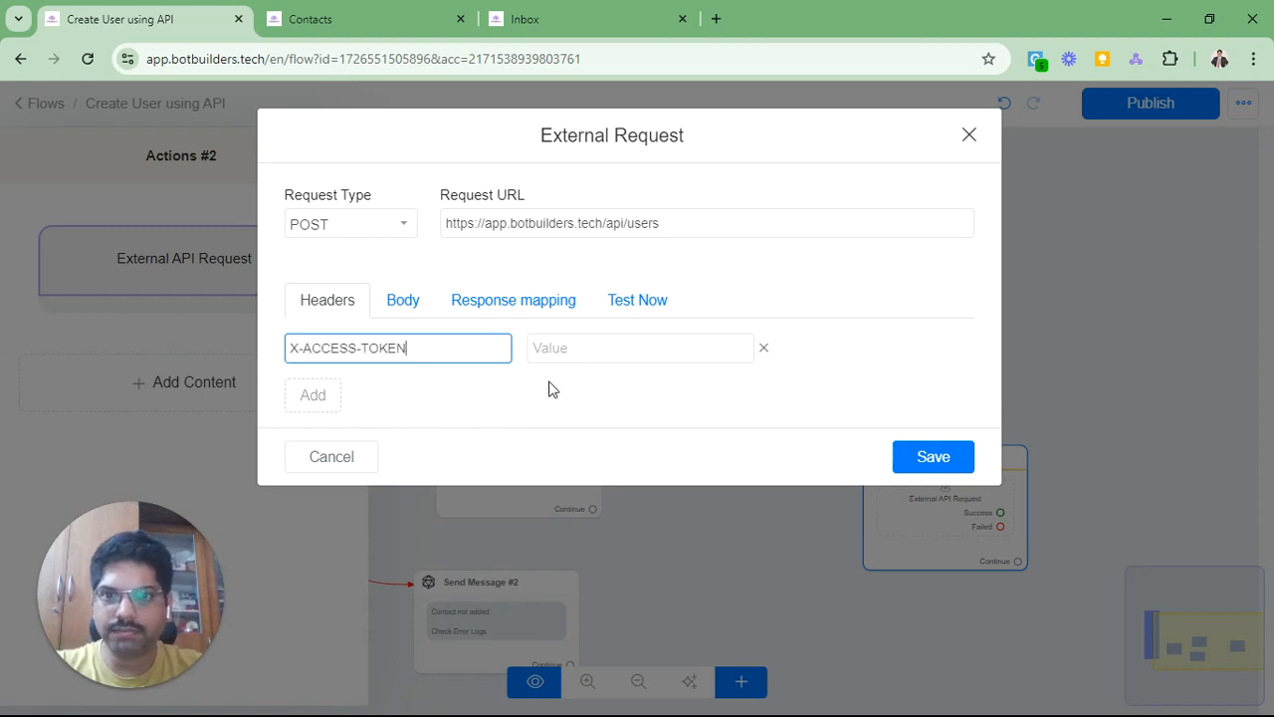
{"action": "key", "text": "Tab"}
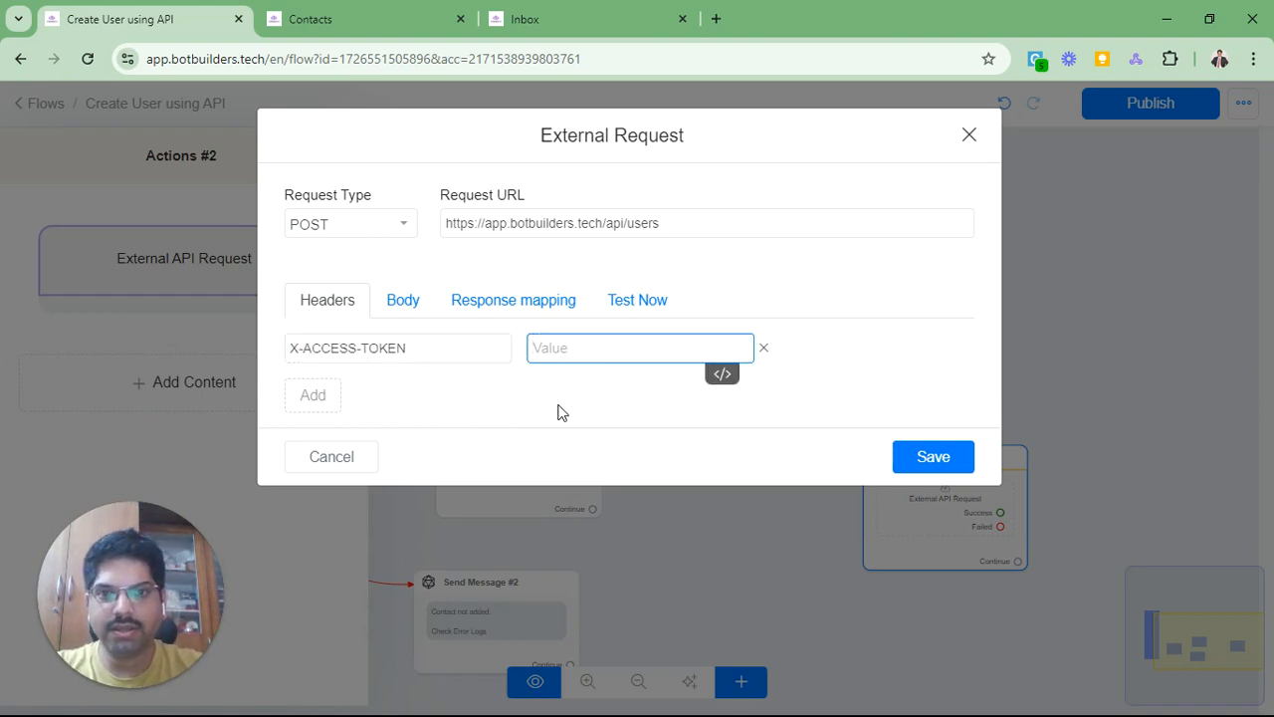
{"action": "type", "text": "{{api_k"}
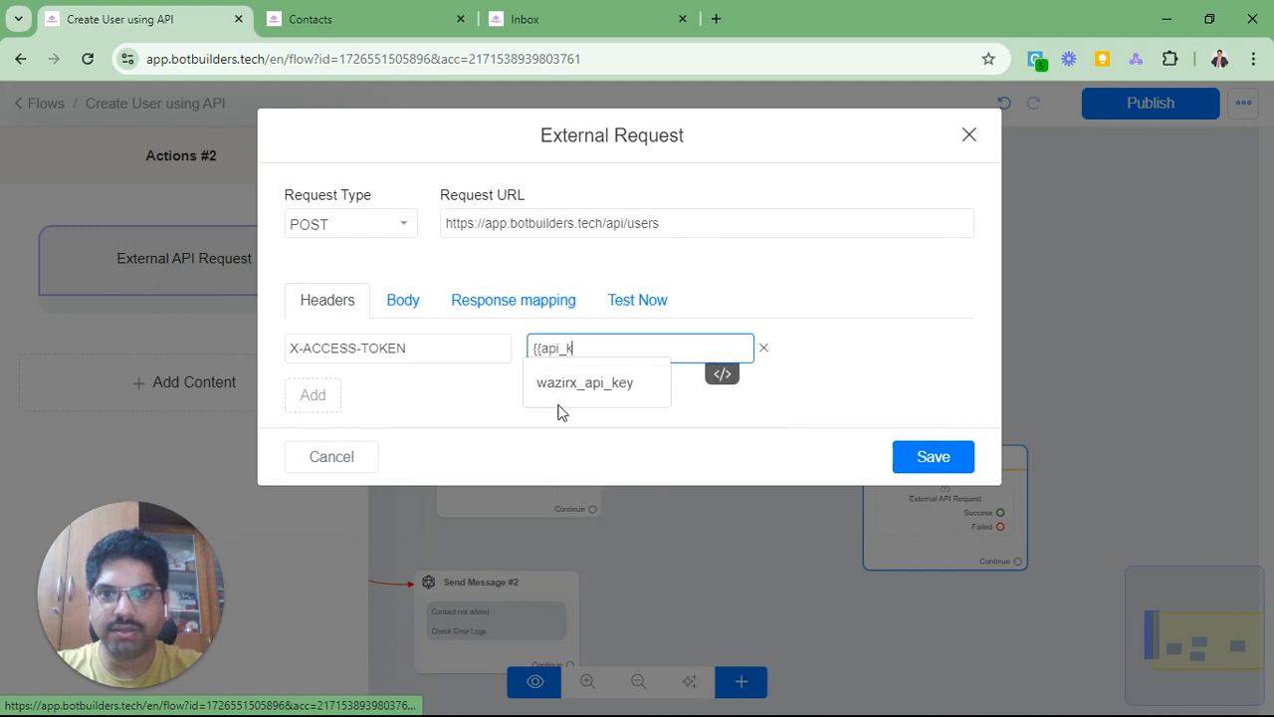
{"action": "type", "text": "ey}}"}
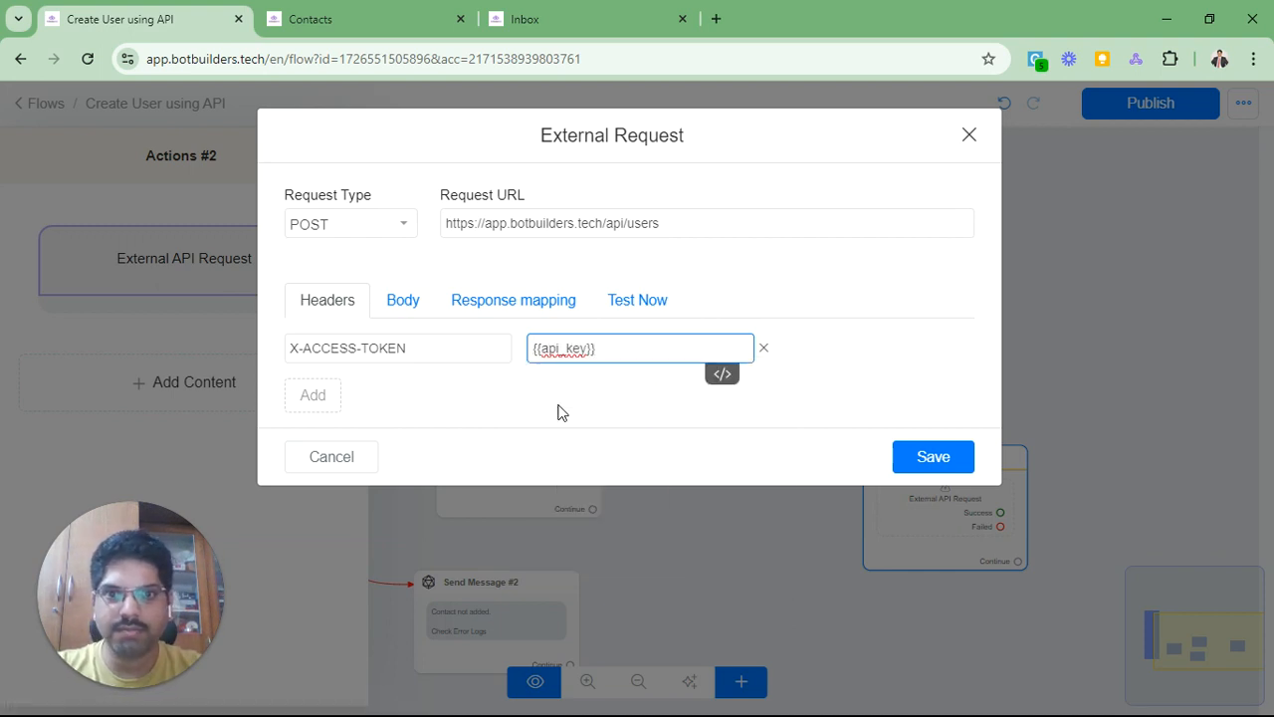
{"action": "left_click", "coordinate": [557, 412]}
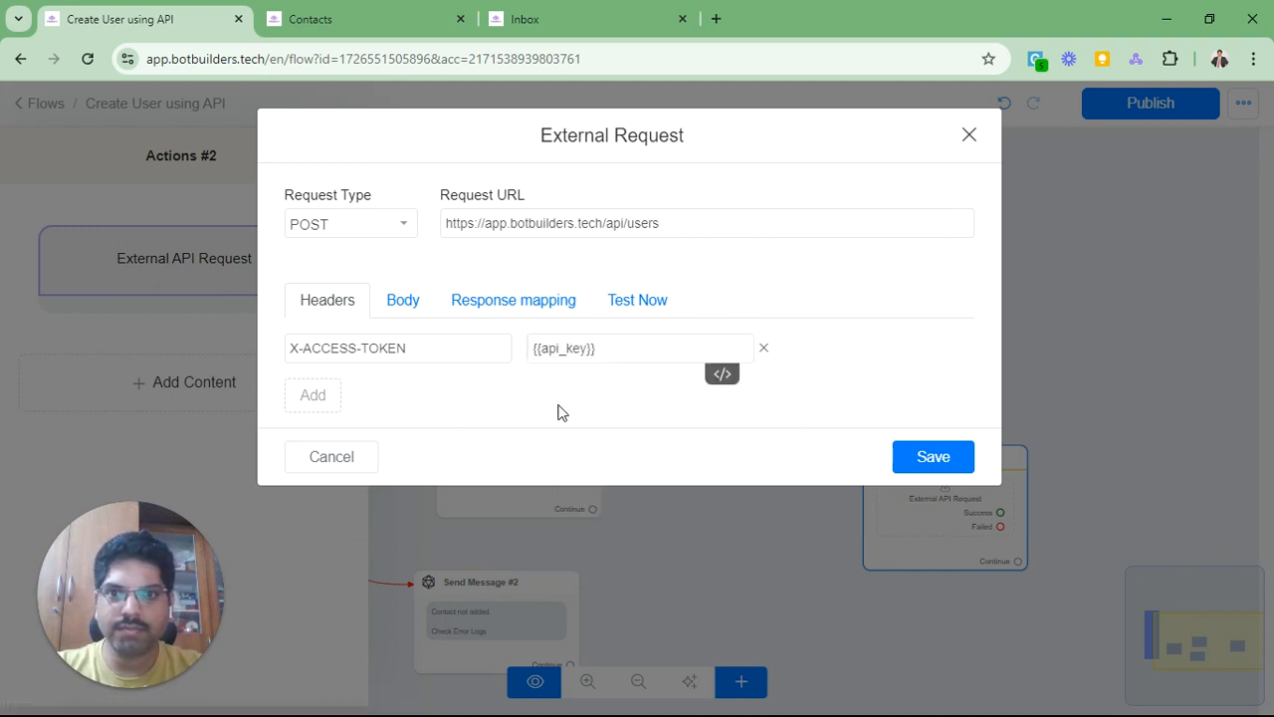
{"action": "left_click", "coordinate": [927, 460]}
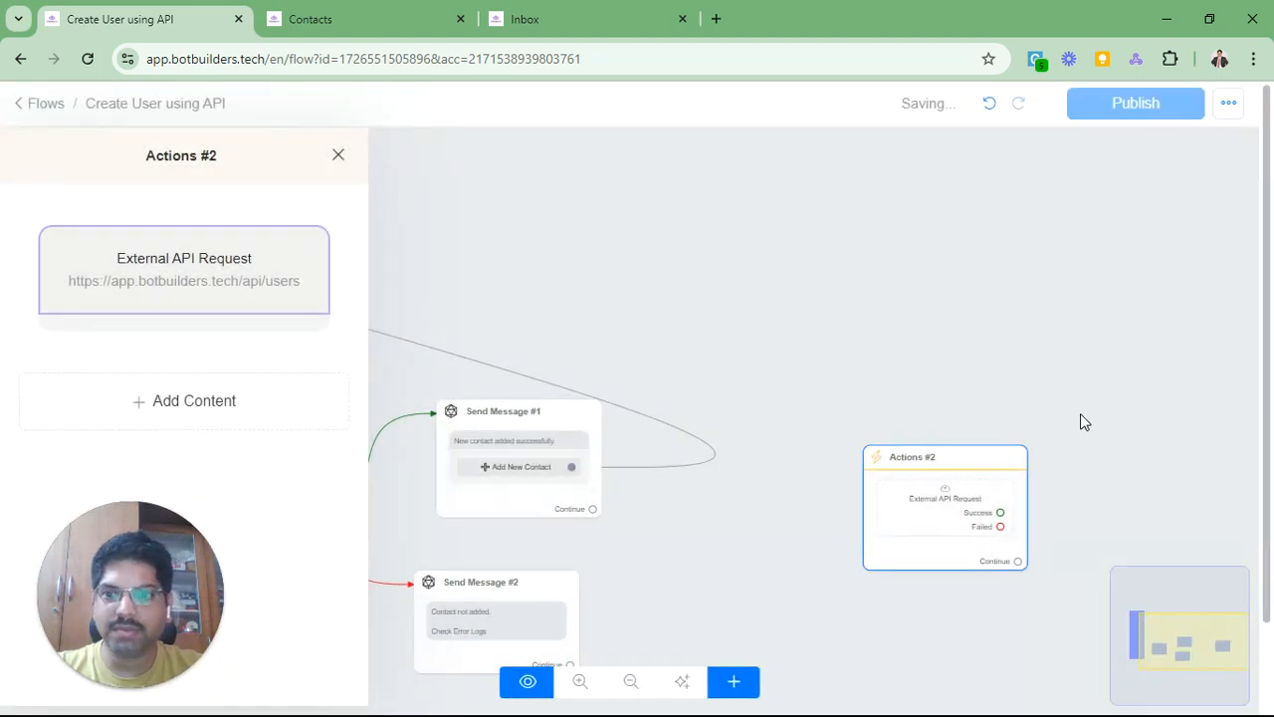
{"action": "left_click", "coordinate": [240, 288]}
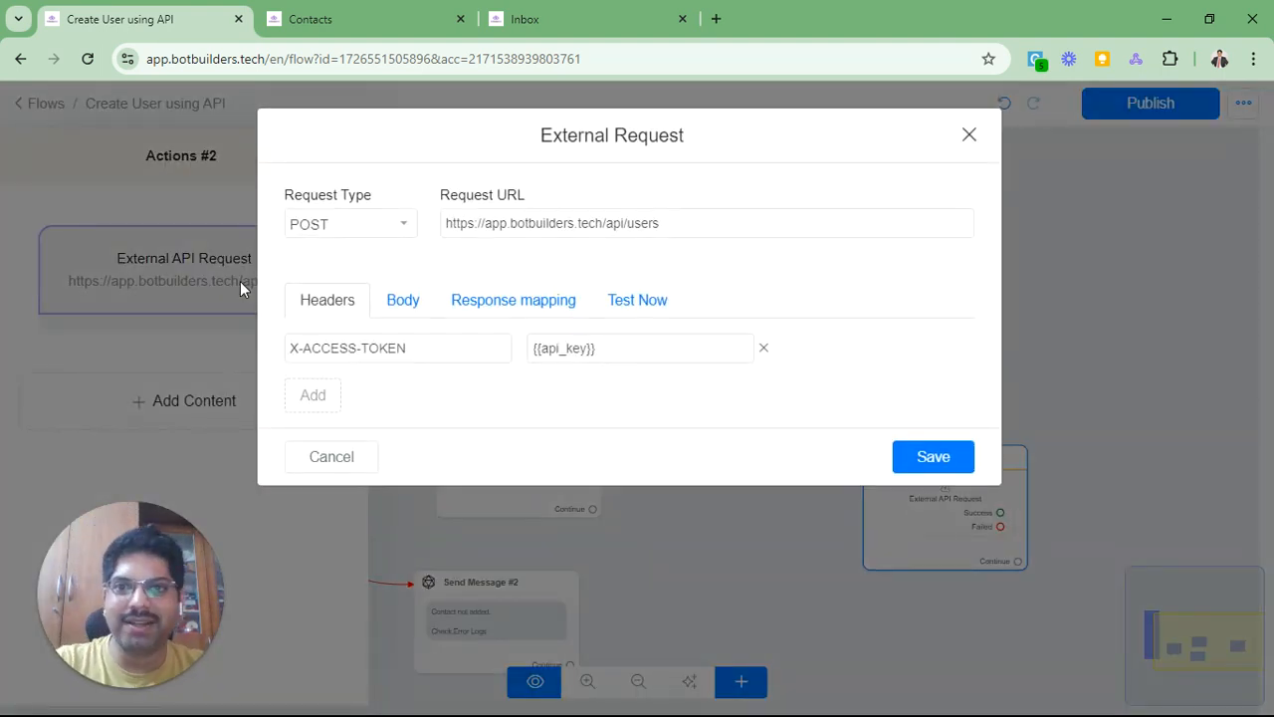
{"action": "left_click", "coordinate": [408, 307]}
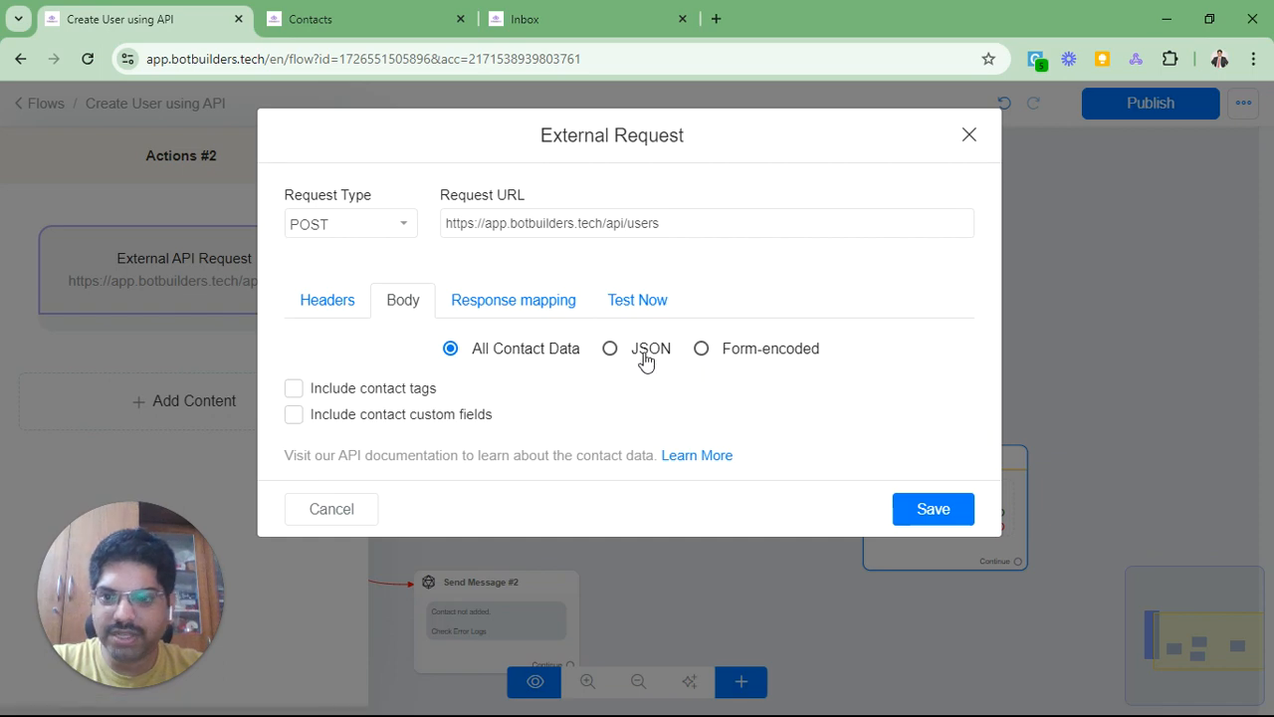
Step: Close Swagger's authorization details and copy the POST /users example JSON body
{"action": "key", "text": "alt+Tab"}
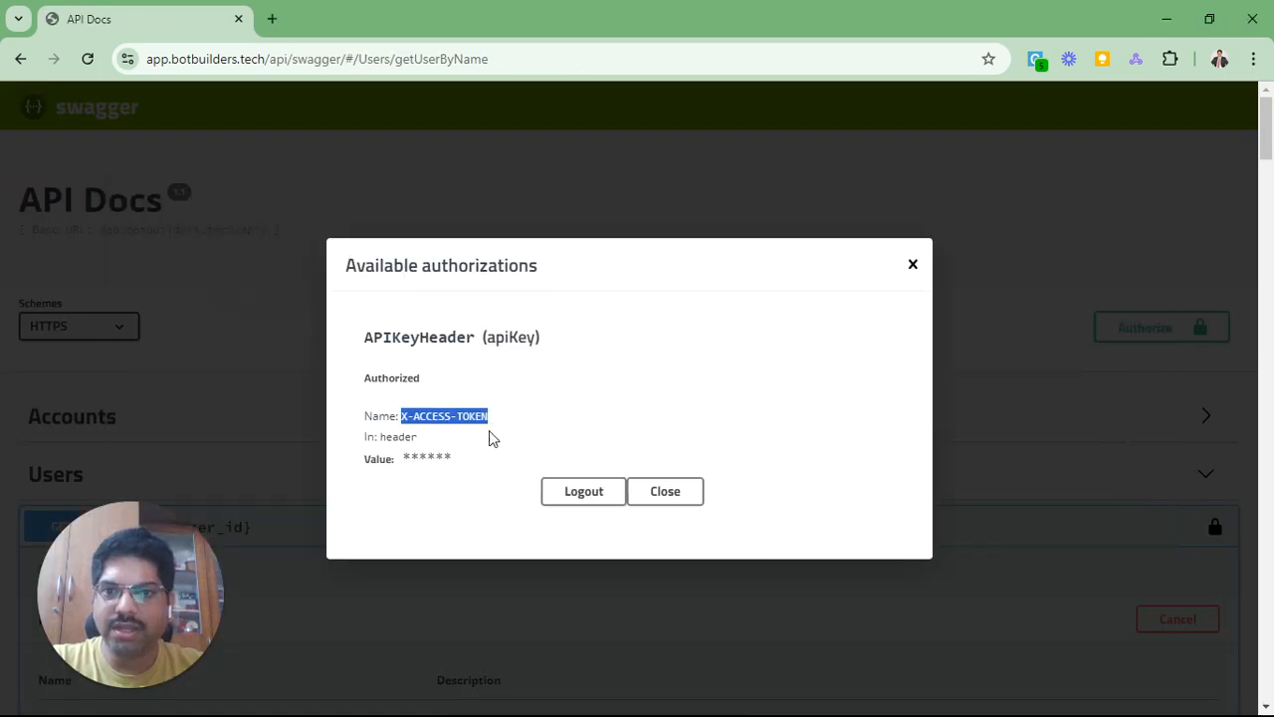
{"action": "left_click", "coordinate": [669, 491]}
{"action": "scroll", "coordinate": [667, 488], "scroll_direction": "down", "scroll_amount": 20}
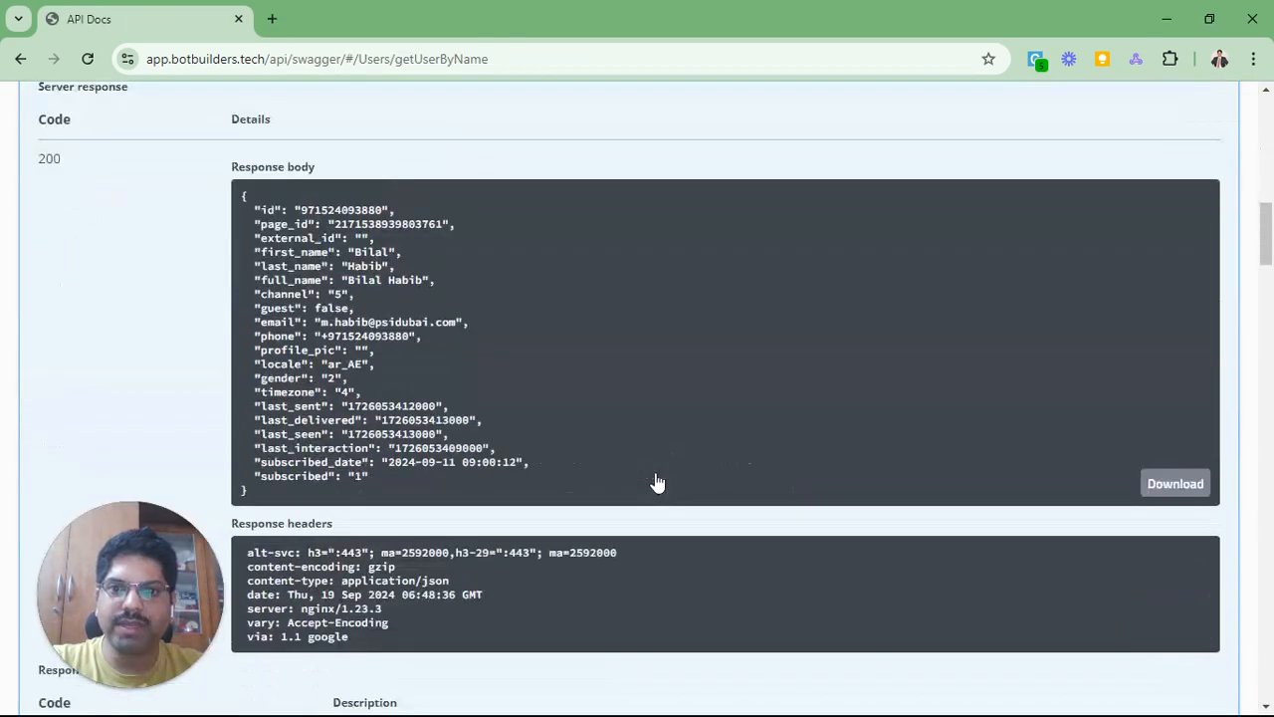
{"action": "scroll", "coordinate": [655, 483], "scroll_direction": "down", "scroll_amount": 4}
{"action": "scroll", "coordinate": [657, 473], "scroll_direction": "up", "scroll_amount": 2}
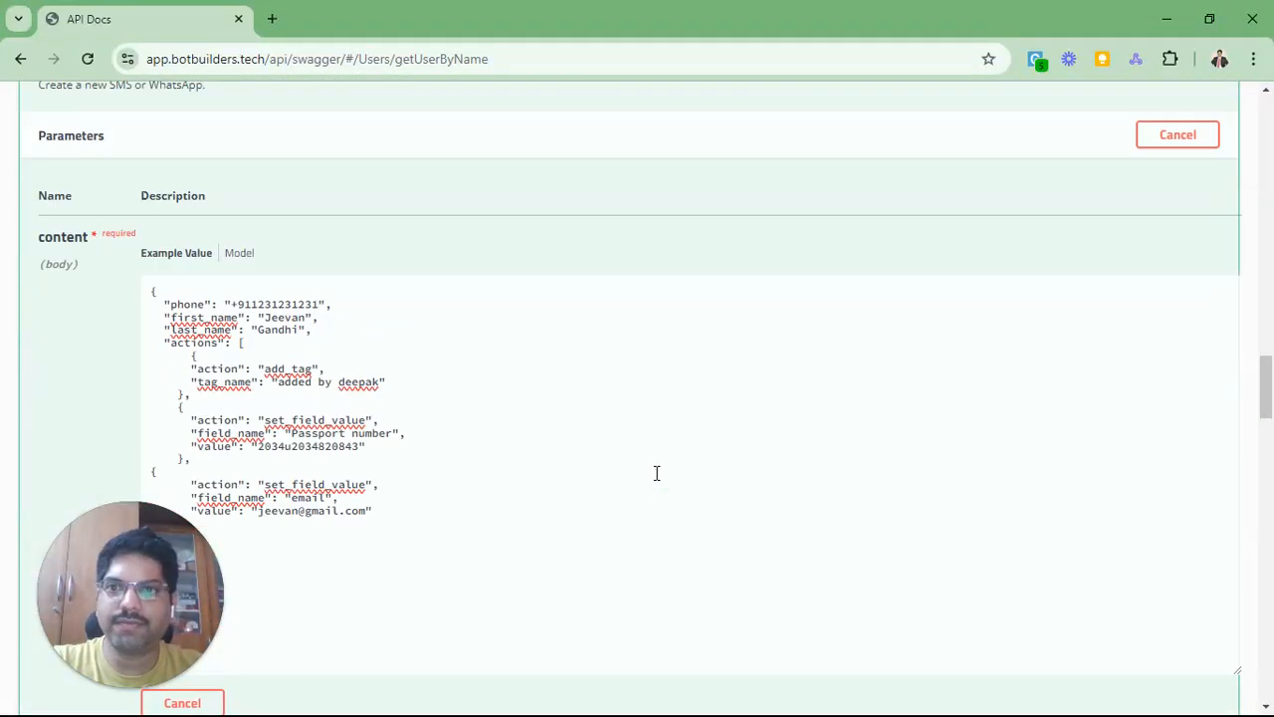
{"action": "scroll", "coordinate": [415, 381], "scroll_direction": "down", "scroll_amount": 1}
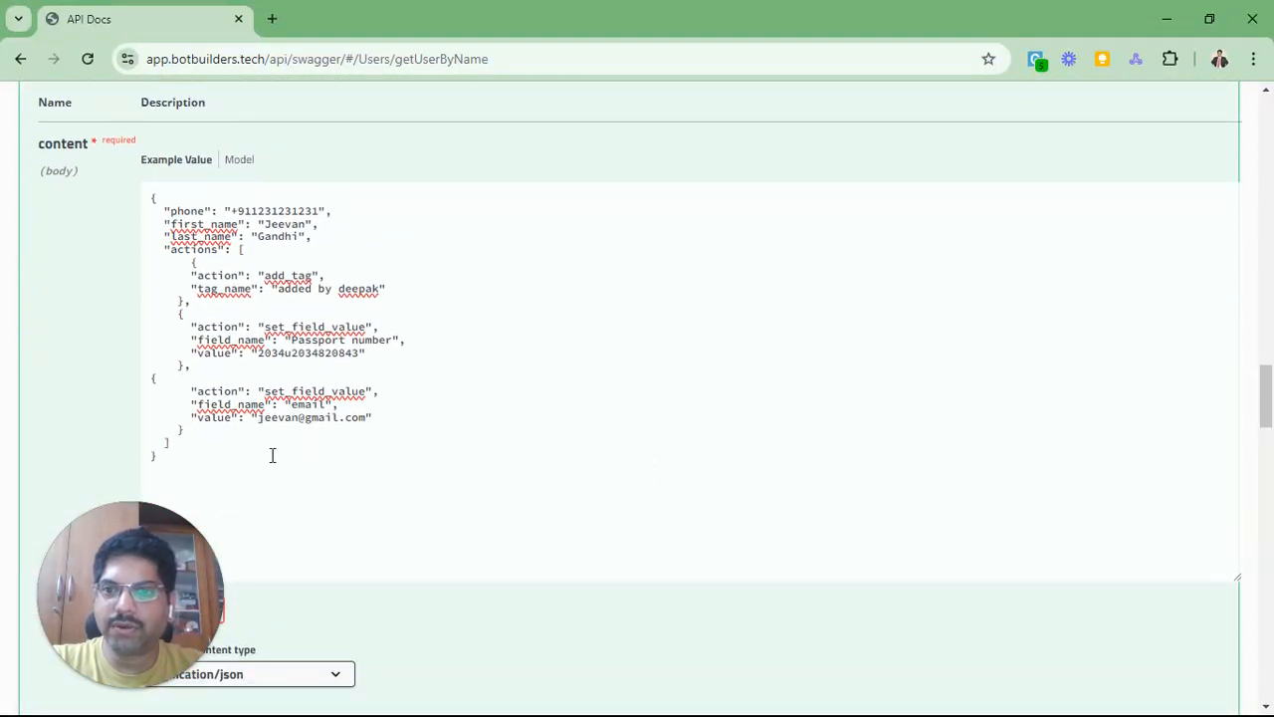
{"action": "left_click_drag", "start_coordinate": [244, 455], "coordinate": [128, 205]}
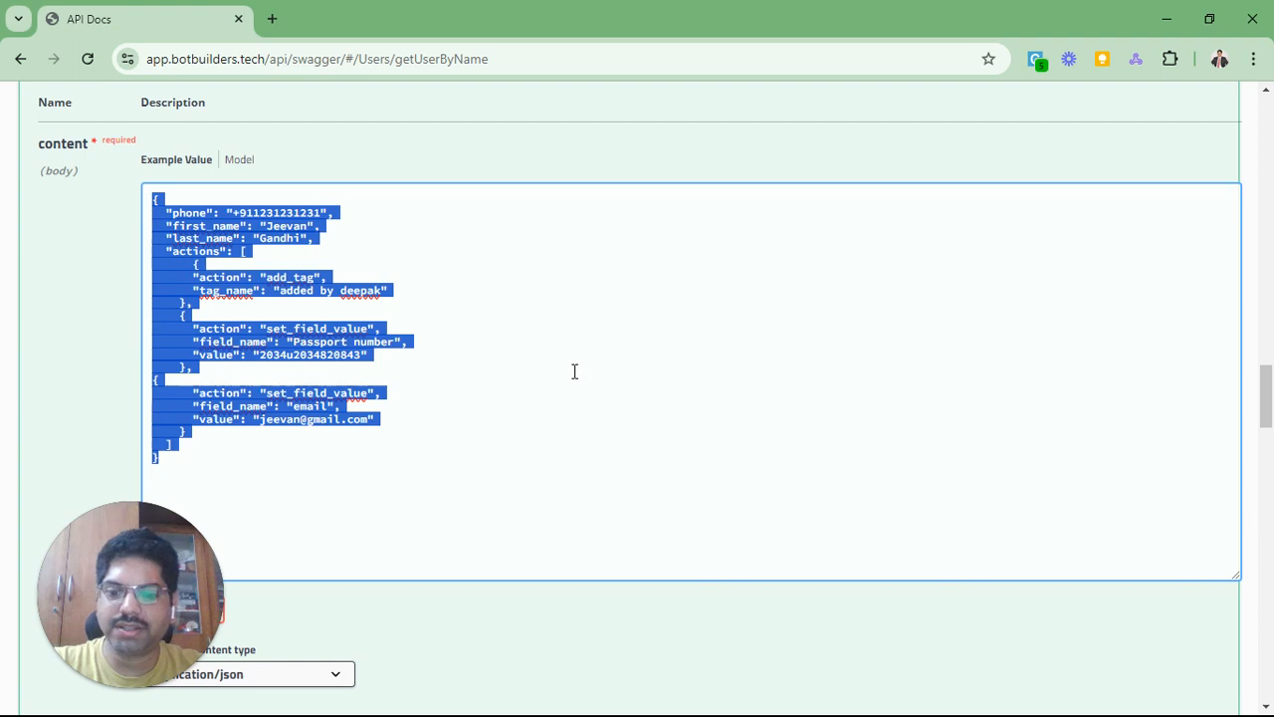
{"action": "key", "text": "alt+Tab"}
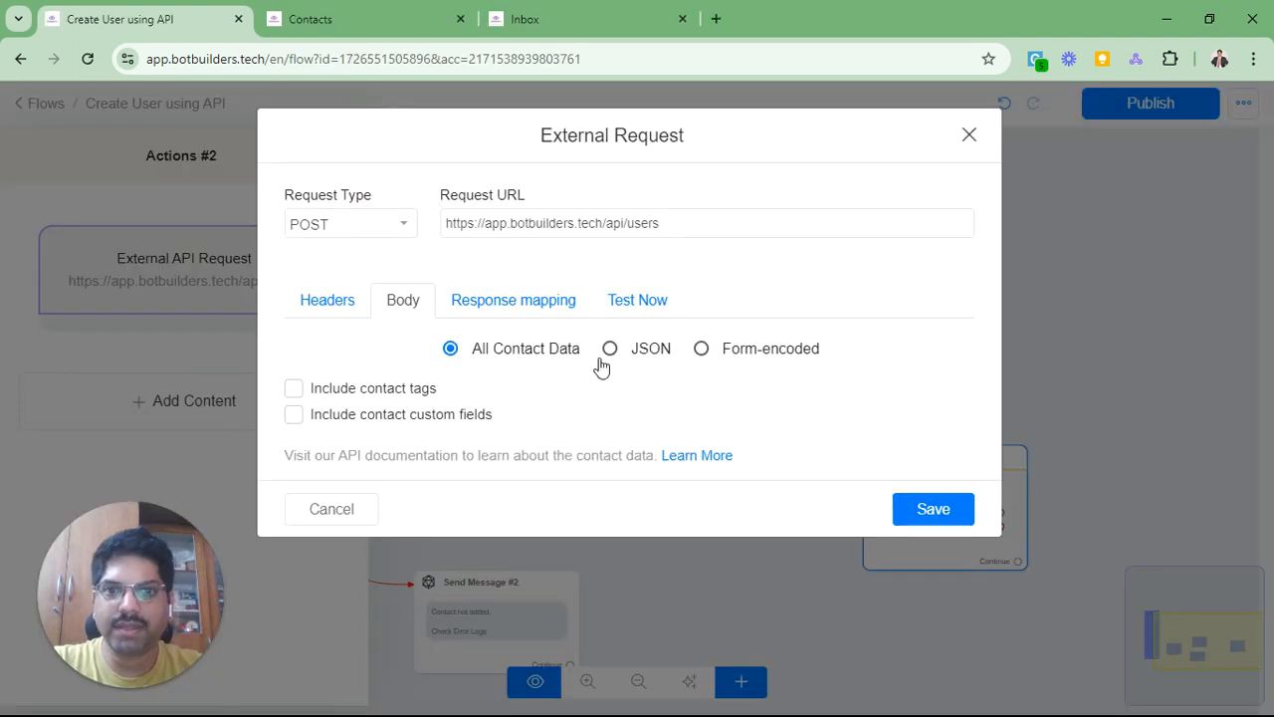
Step: Switch the request body to JSON and paste the Swagger example user data into it
{"action": "left_click", "coordinate": [635, 357]}
{"action": "scroll", "coordinate": [330, 375], "scroll_direction": "down", "scroll_amount": 1}
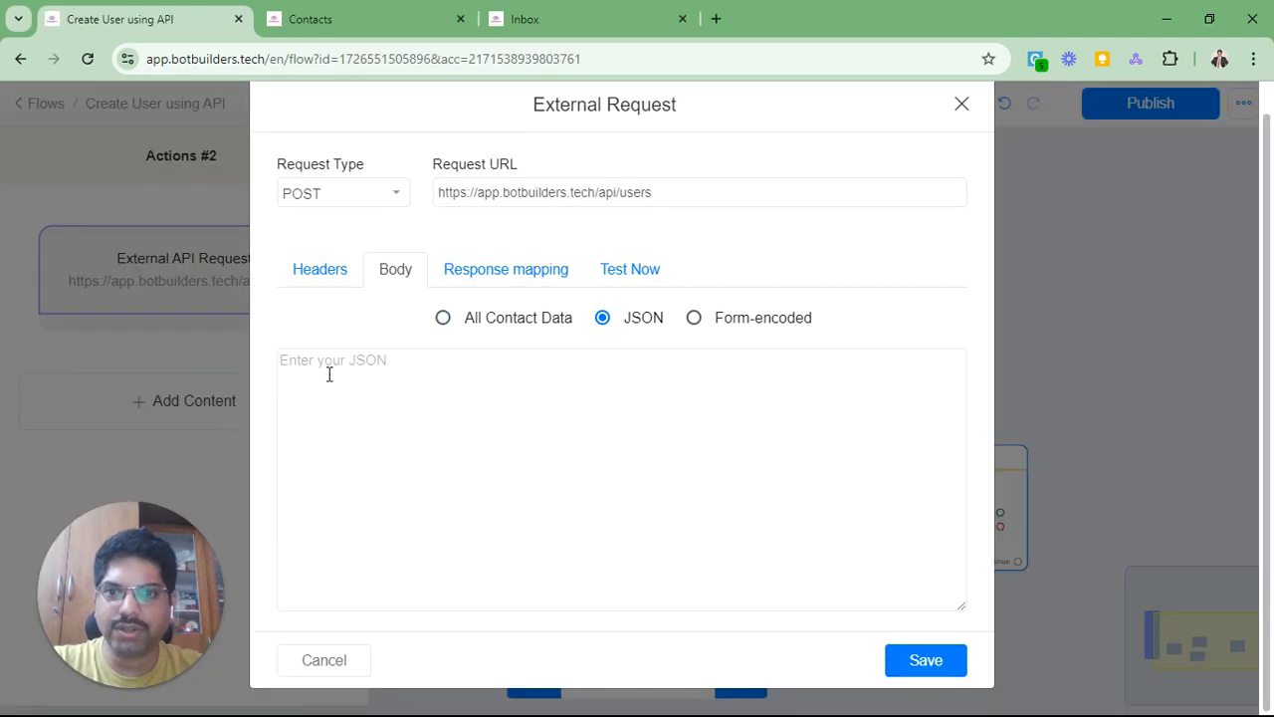
{"action": "left_click", "coordinate": [403, 384]}
{"action": "key", "text": "ctrl+v"}
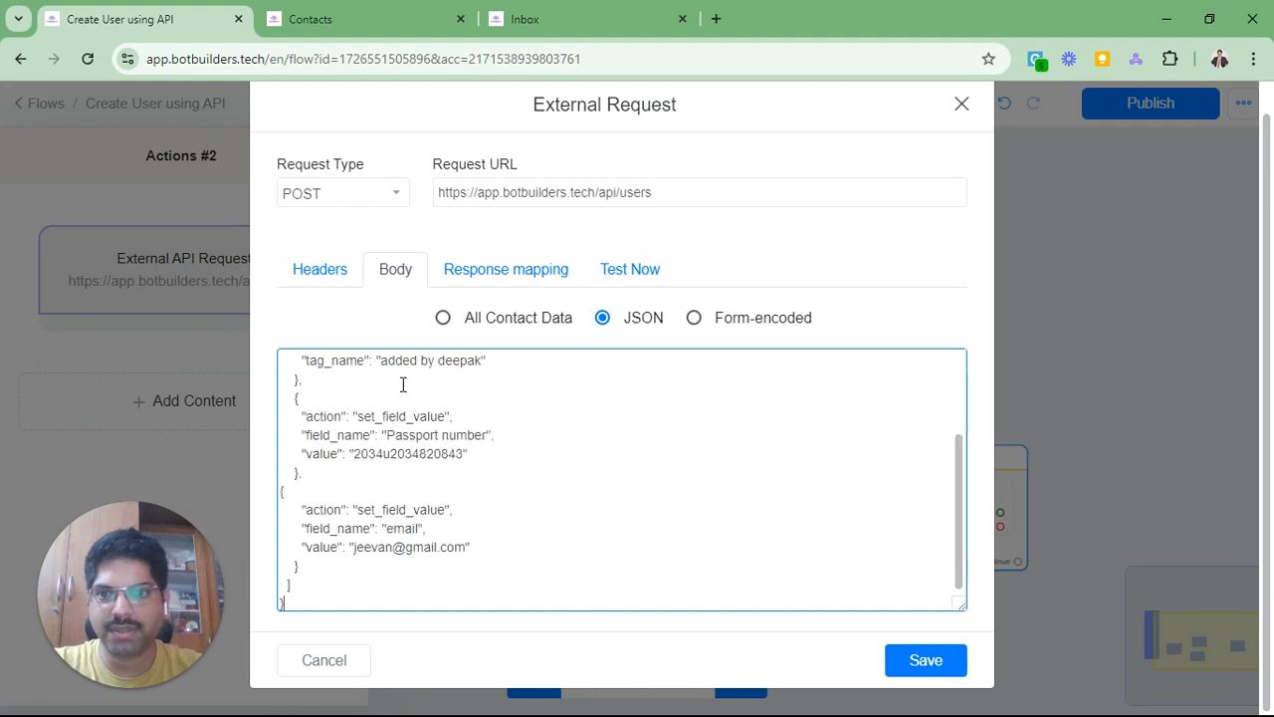
{"action": "scroll", "coordinate": [517, 495], "scroll_direction": "up", "scroll_amount": 2}
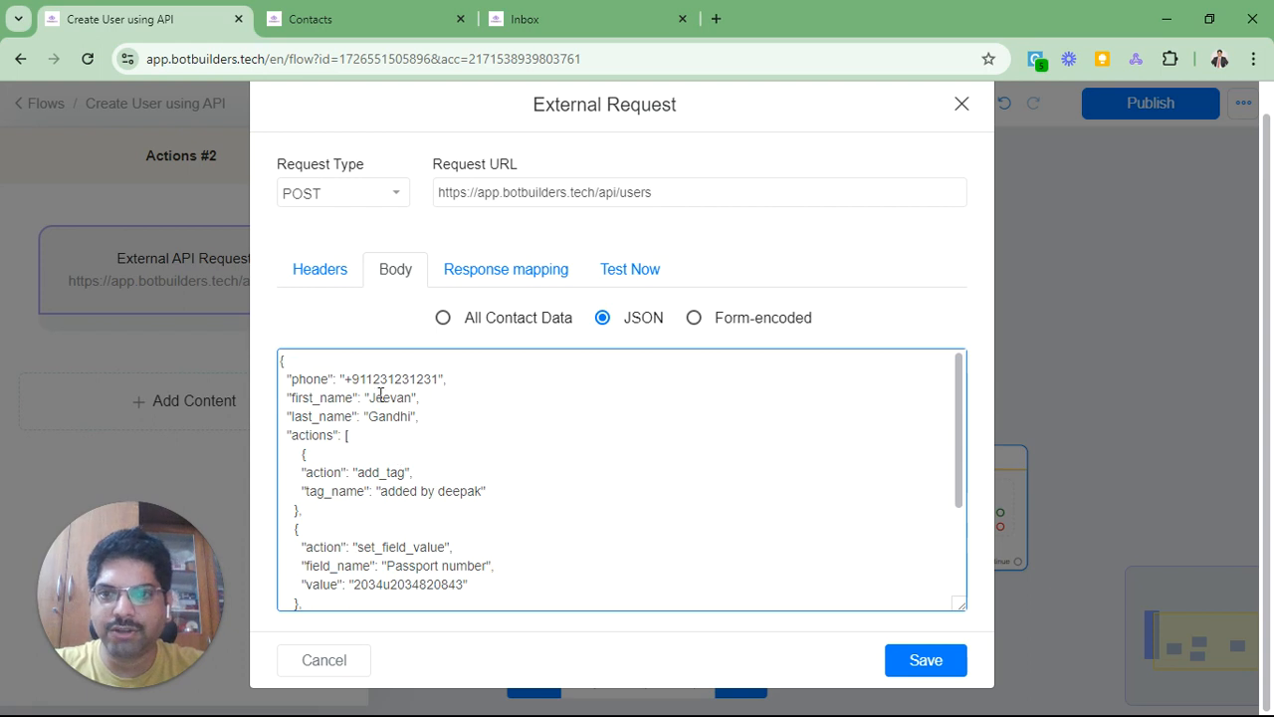
{"action": "left_click_drag", "start_coordinate": [346, 384], "coordinate": [439, 380]}
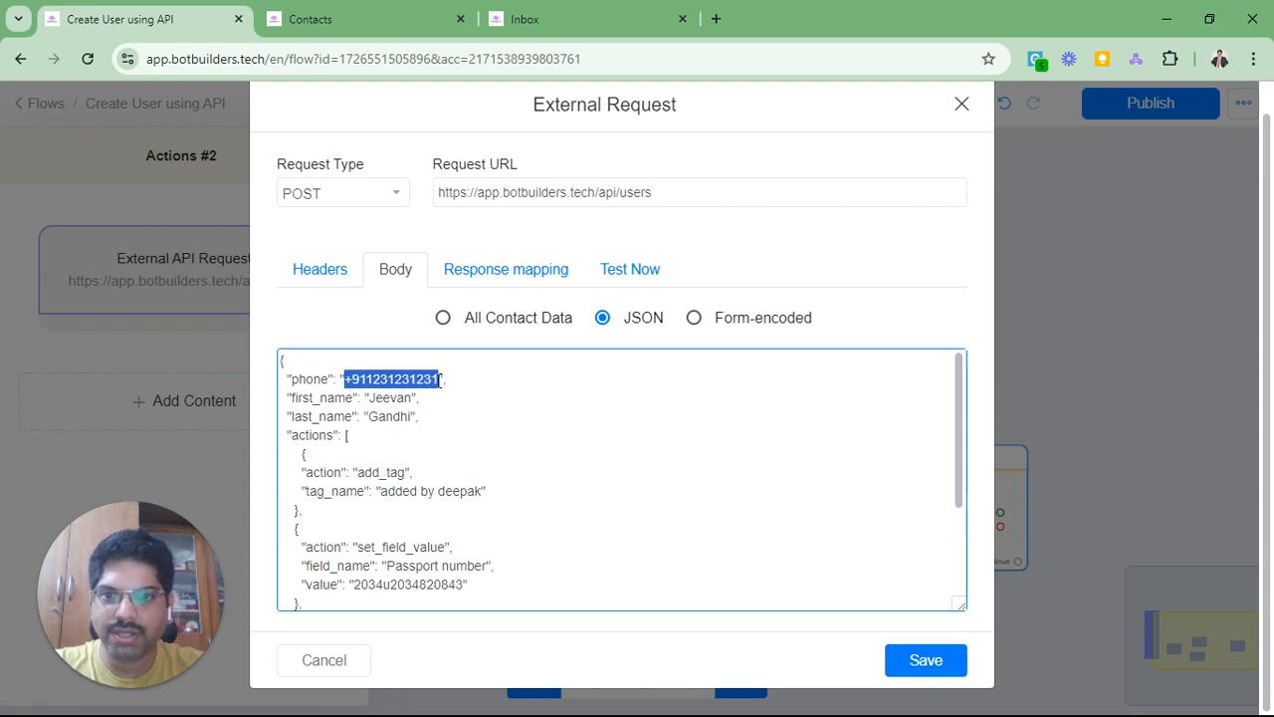
Step: Replace the sample phone and first_name values with {{aet_phone}} and {{aet_first_name}}
{"action": "key", "text": "BackSpace"}
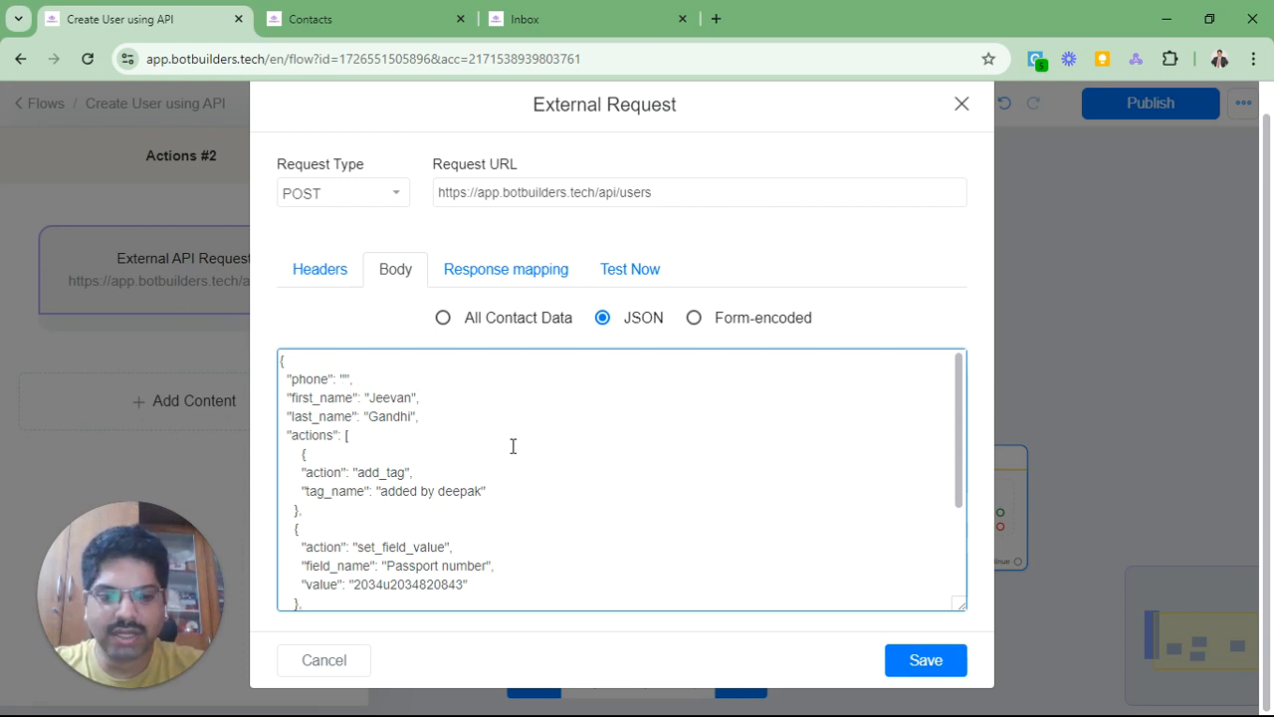
{"action": "type", "text": "{{aet"}
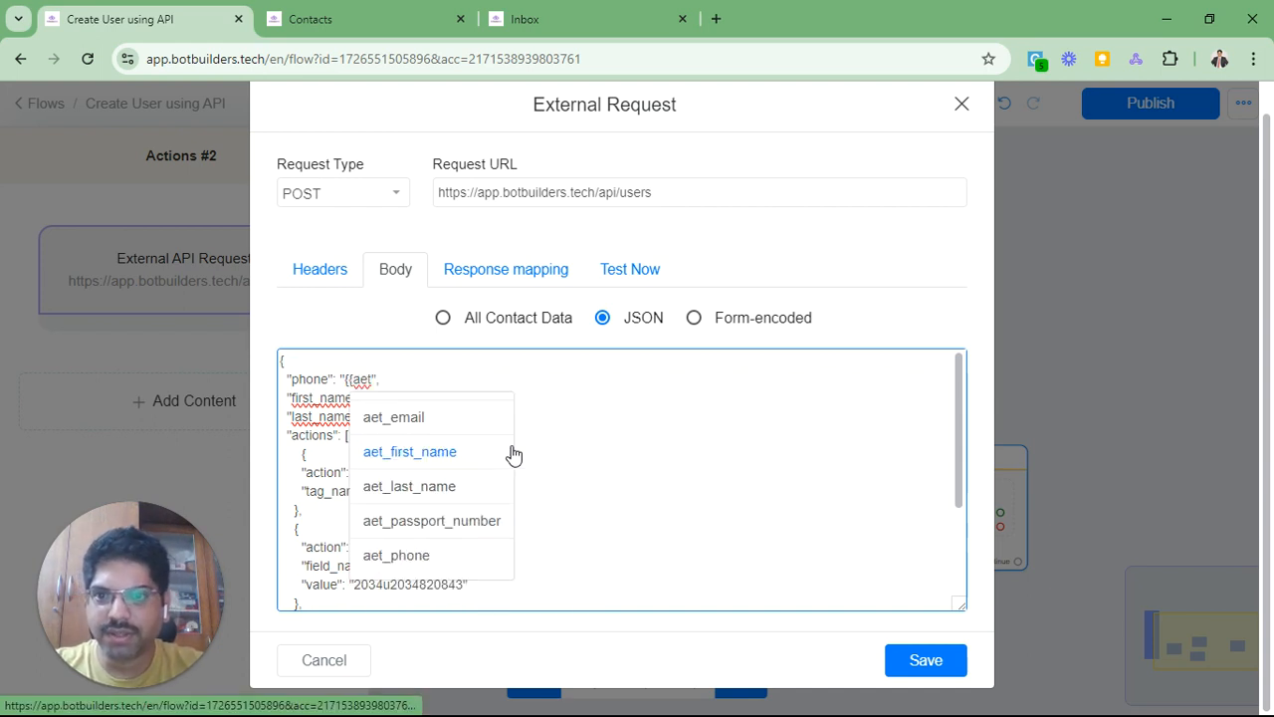
{"action": "left_click", "coordinate": [407, 563]}
{"action": "double_click", "coordinate": [386, 399]}
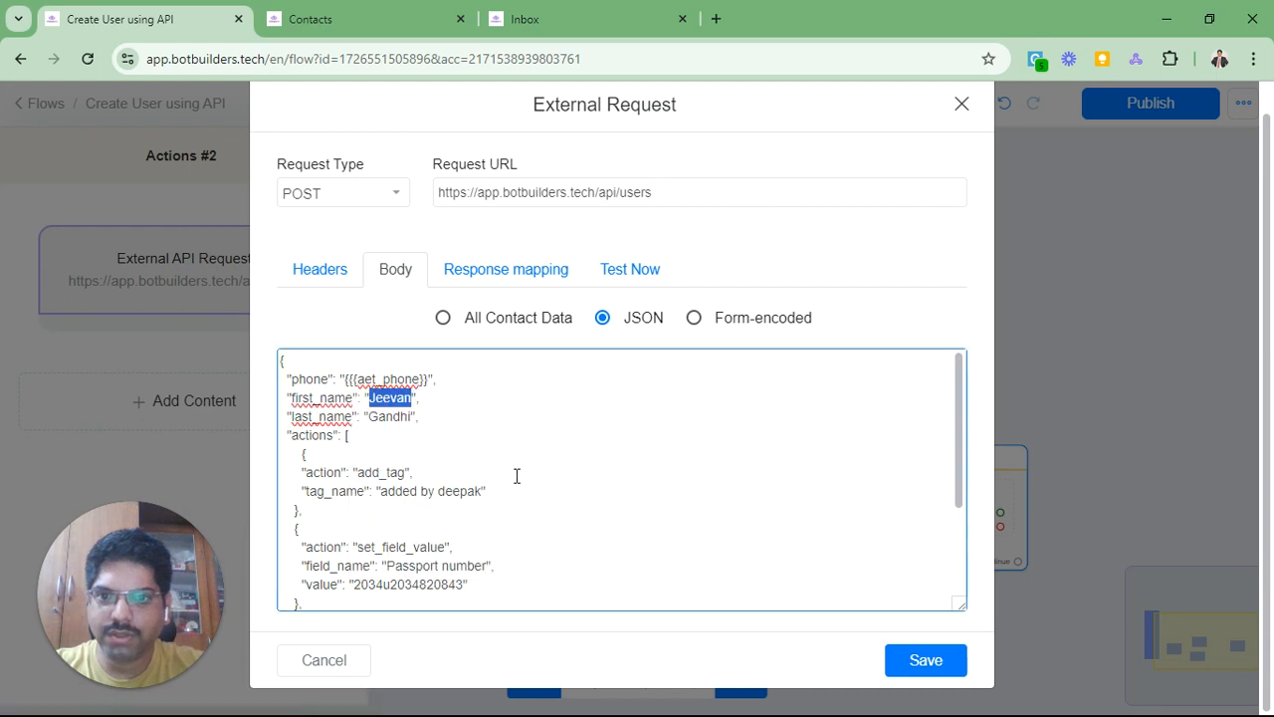
{"action": "type", "text": "{aet_f"}
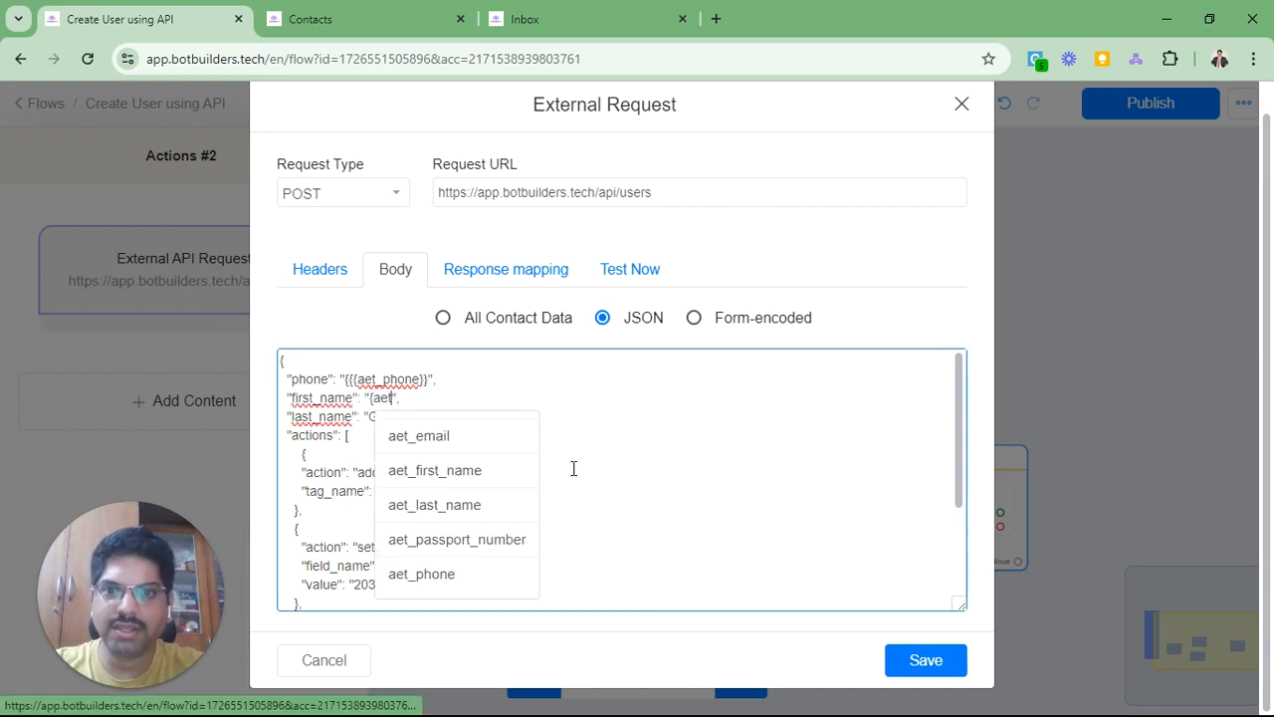
{"action": "type", "text": "ir"}
{"action": "key", "text": "Return"}
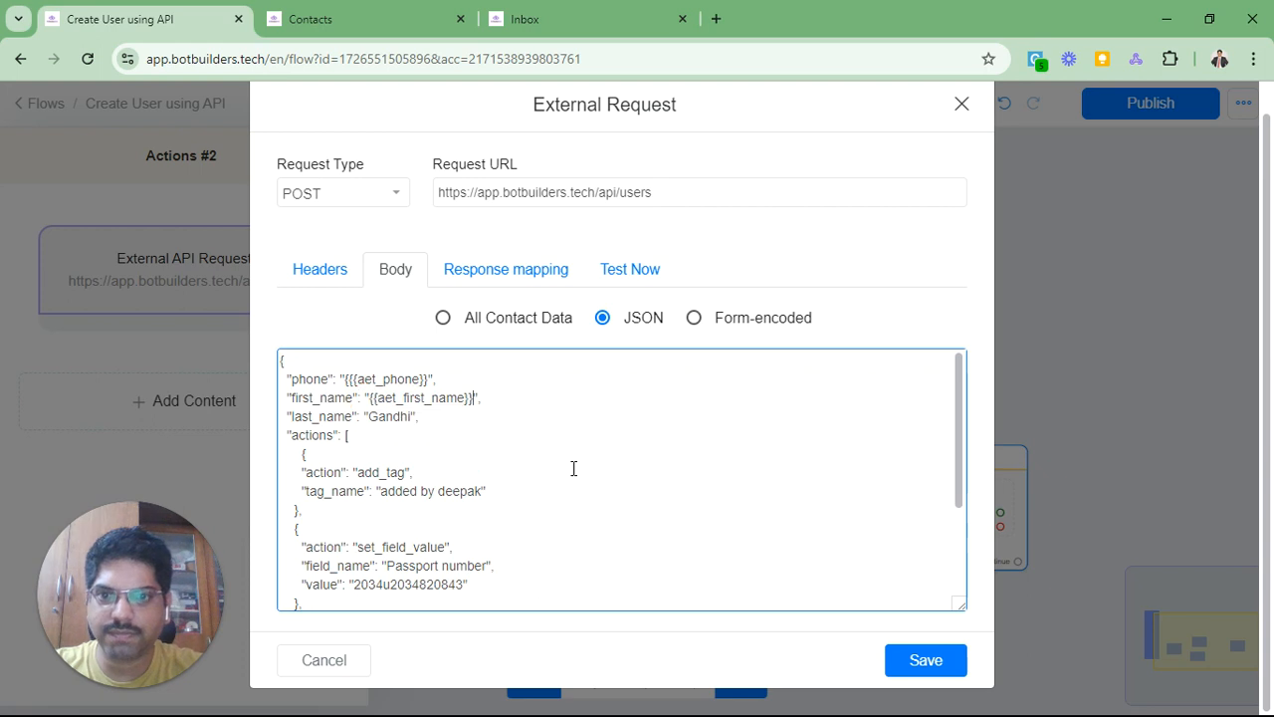
Step: Swap the hard-coded surname in last_name for the {{aet_last_name}} variable
{"action": "key", "text": "ctrl+BackSpace"}
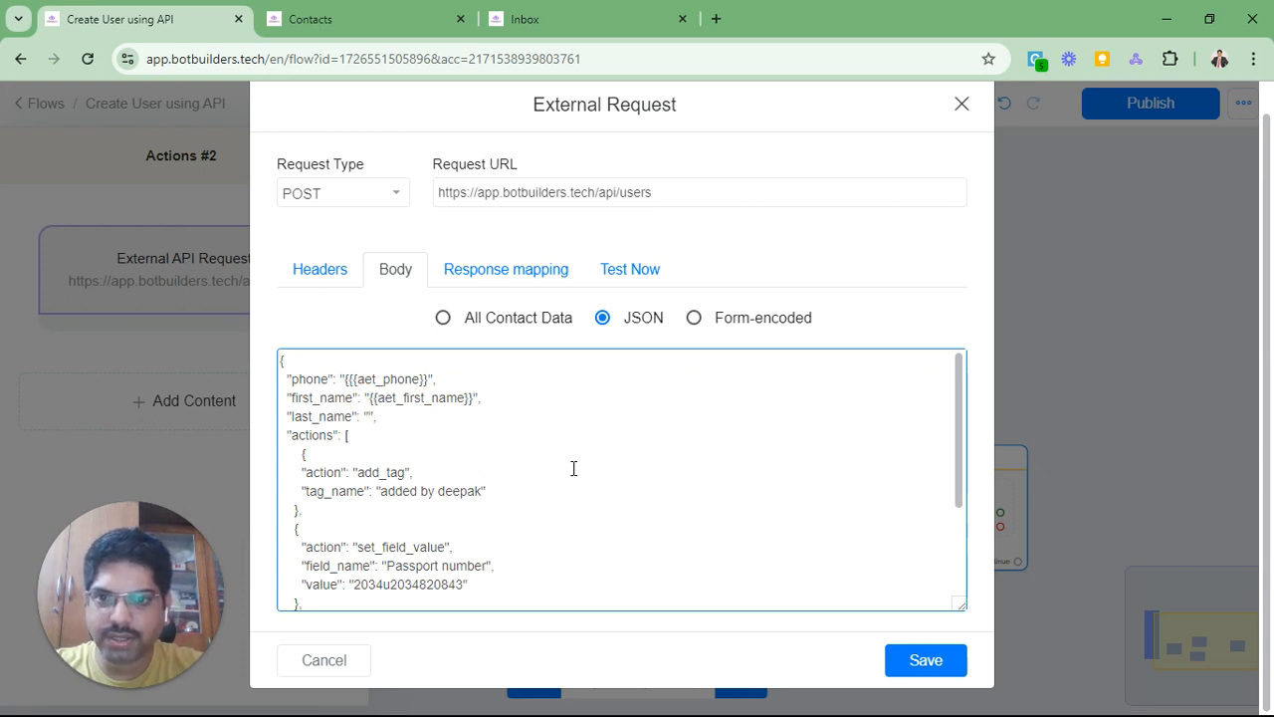
{"action": "type", "text": "{ae"}
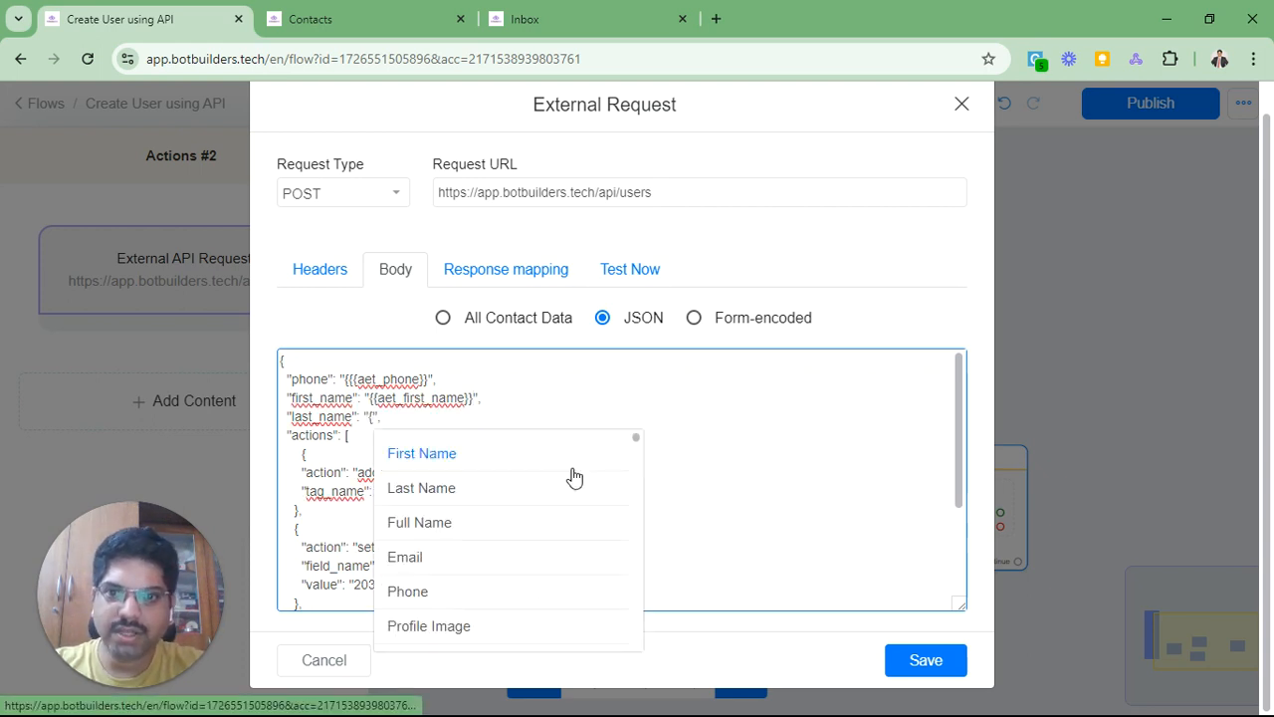
{"action": "type", "text": "t_la"}
{"action": "key", "text": "Return"}
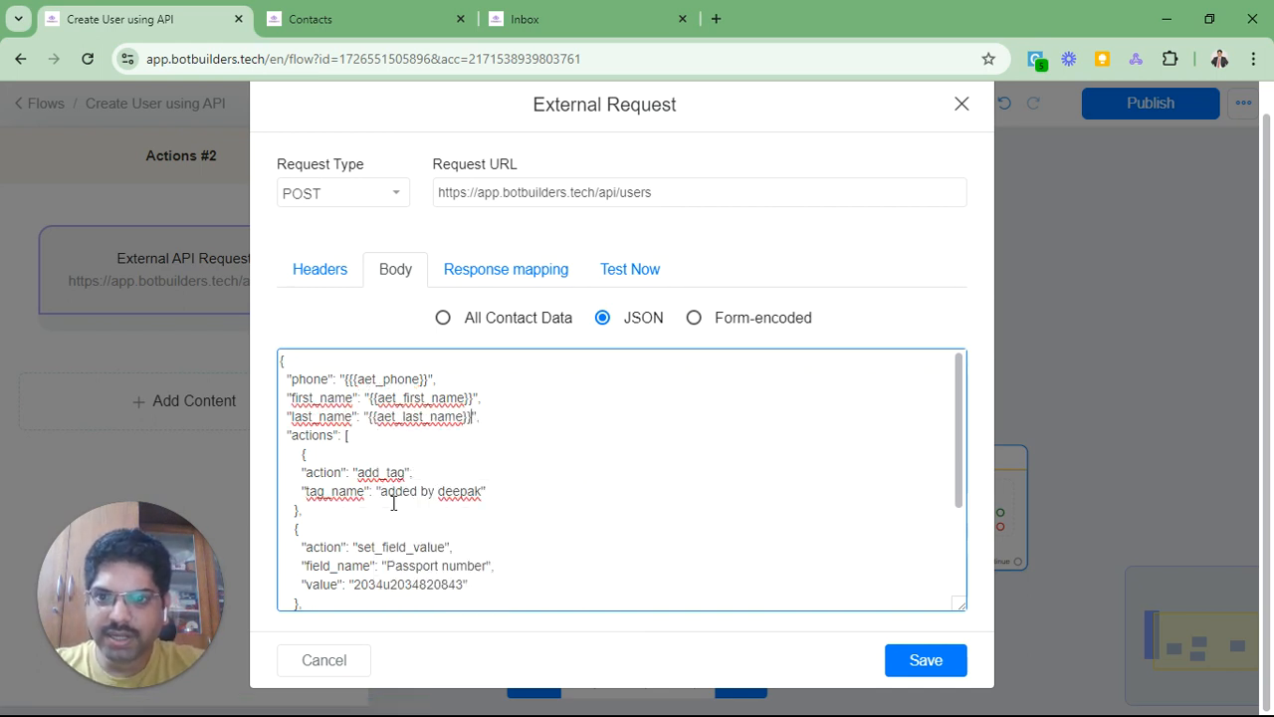
{"action": "scroll", "coordinate": [454, 474], "scroll_direction": "down", "scroll_amount": 2}
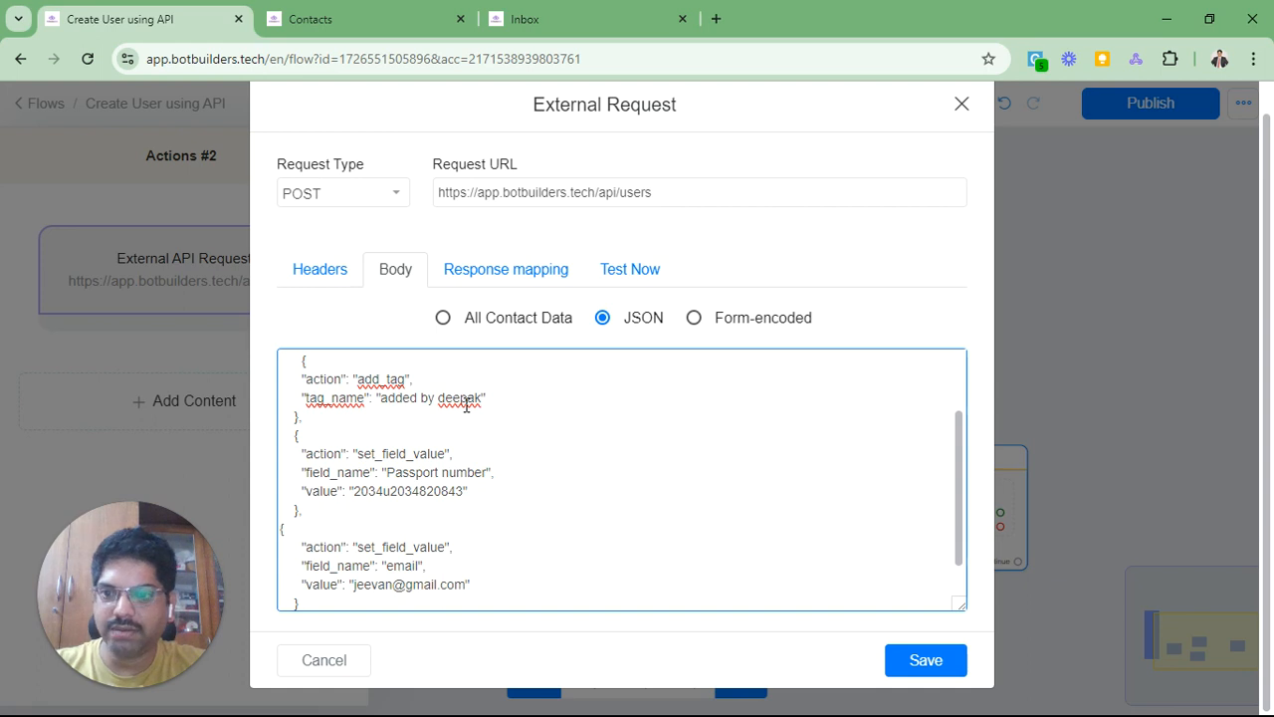
{"action": "left_click", "coordinate": [396, 20]}
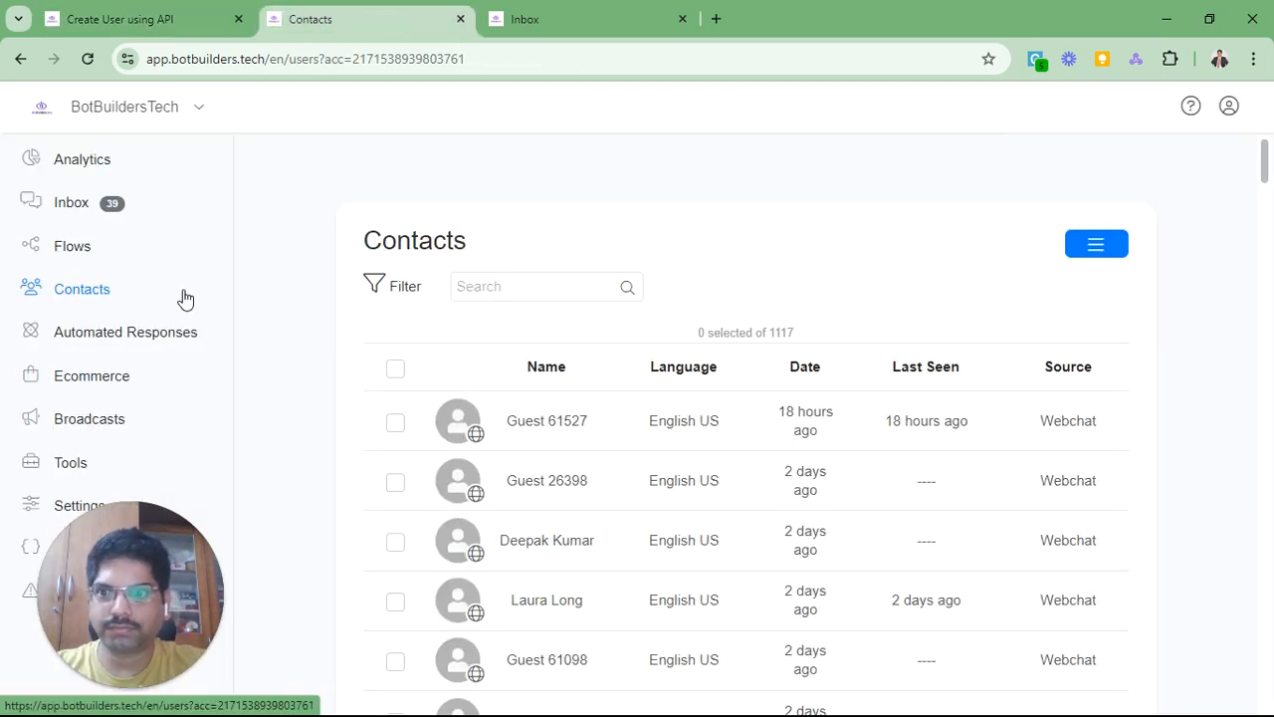
{"action": "left_click", "coordinate": [64, 243]}
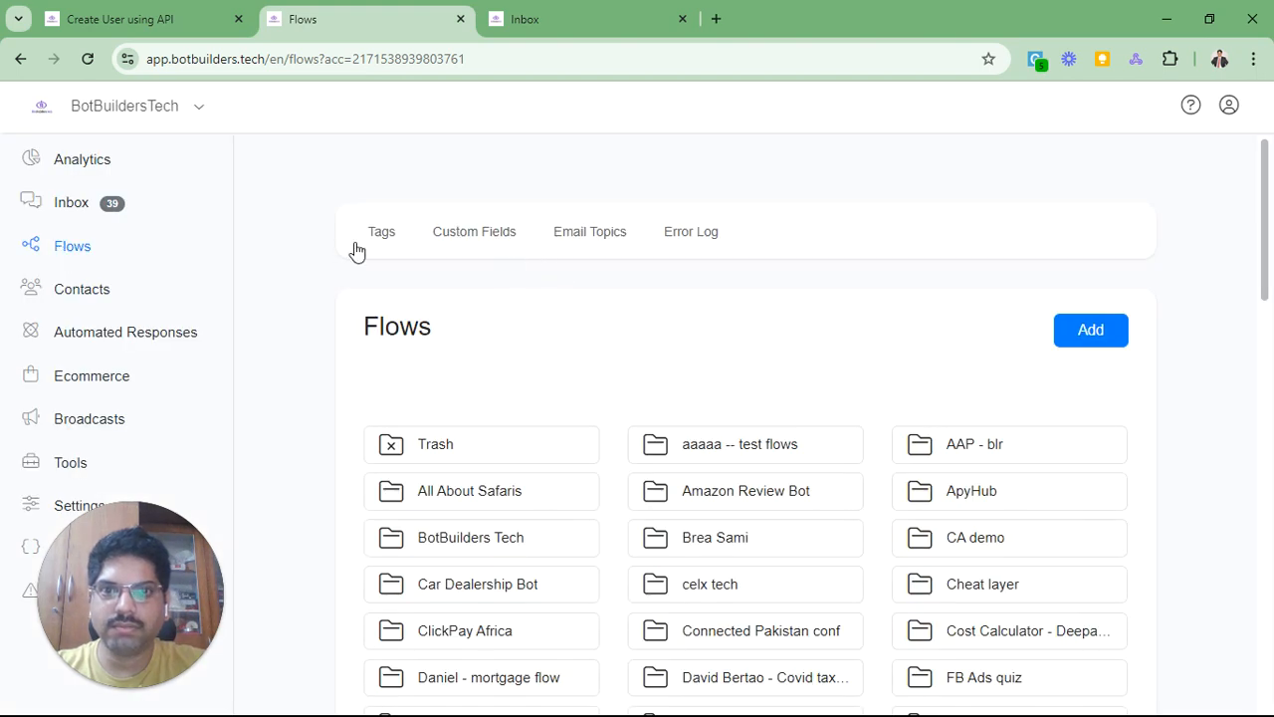
{"action": "left_click", "coordinate": [382, 235]}
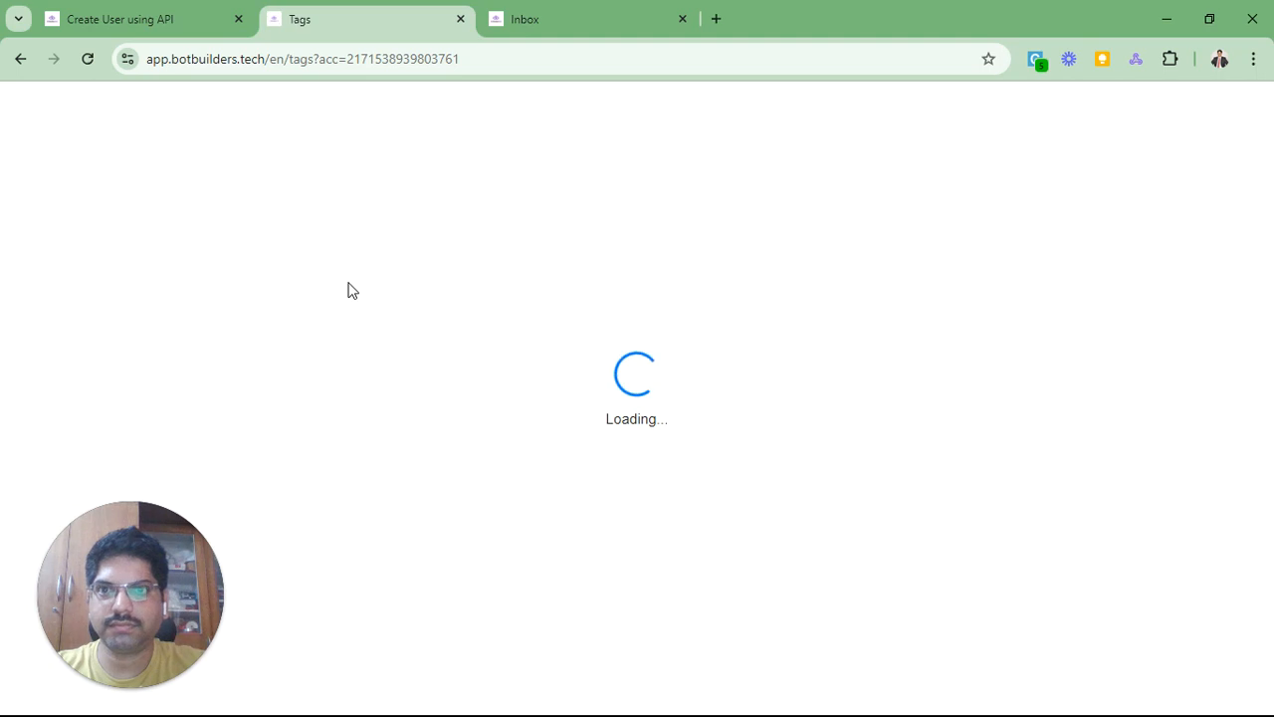
{"action": "left_click", "coordinate": [1087, 356]}
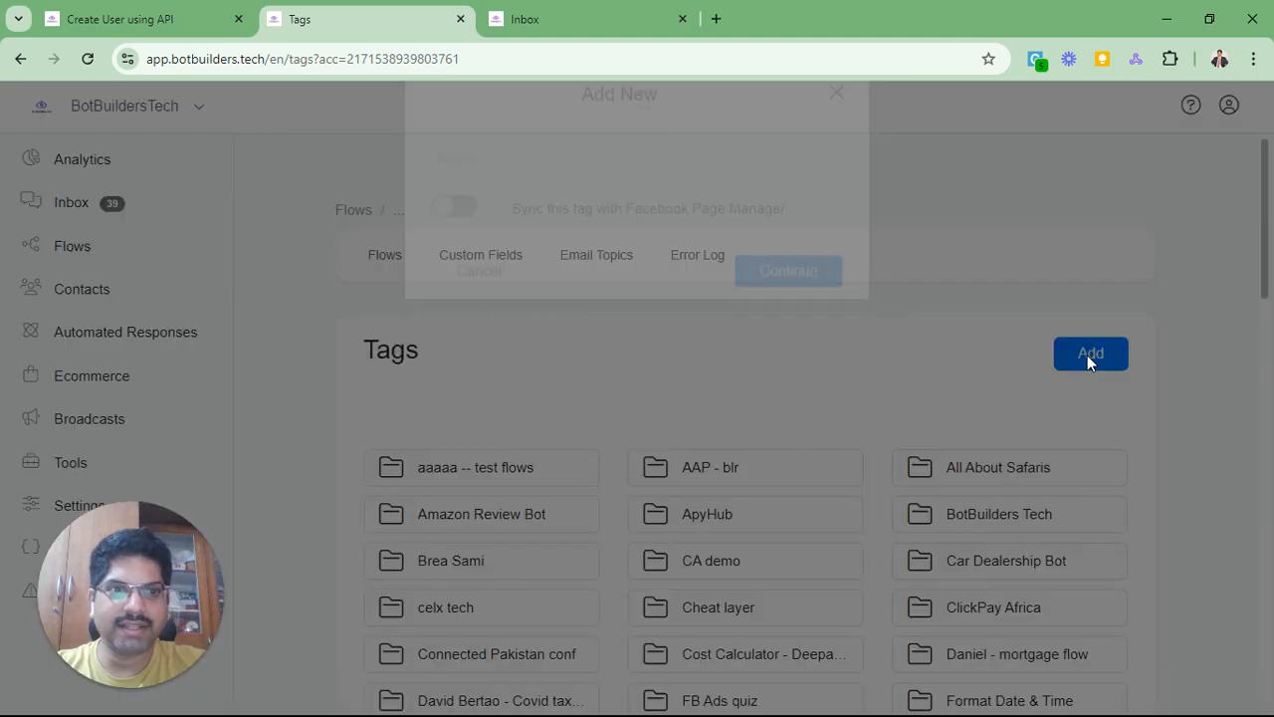
{"action": "left_click", "coordinate": [489, 202]}
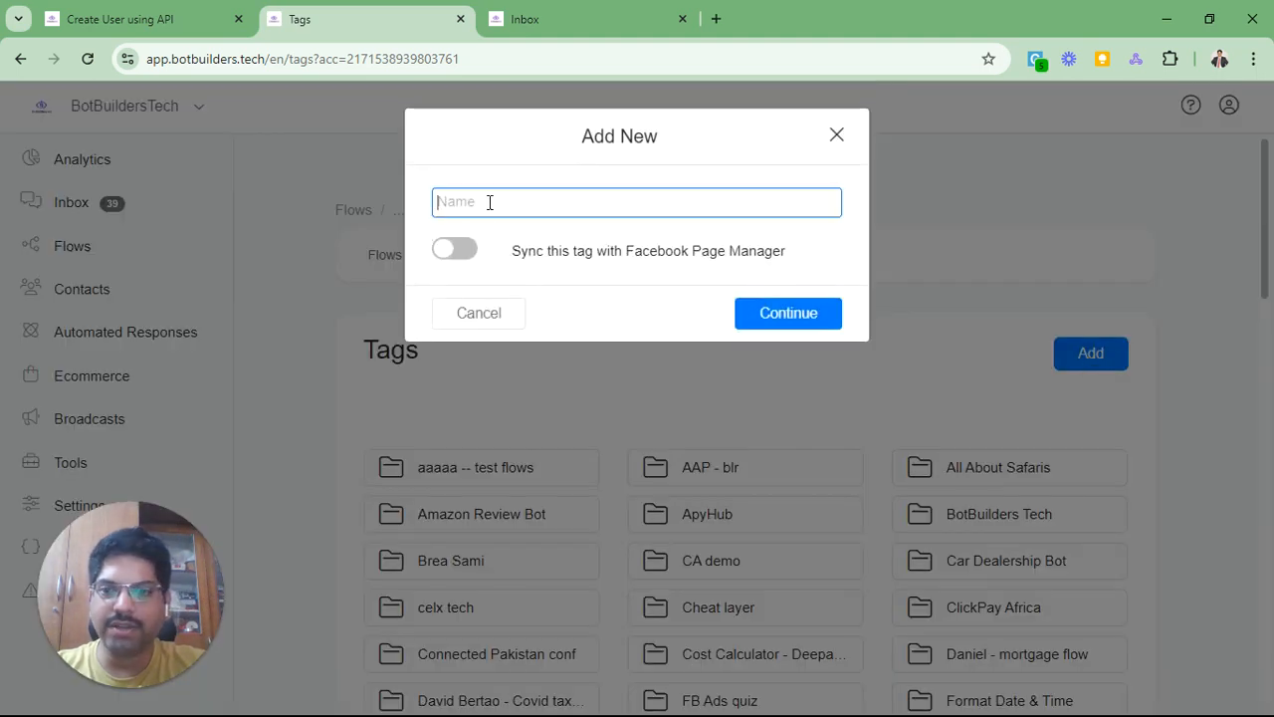
{"action": "left_click", "coordinate": [838, 138]}
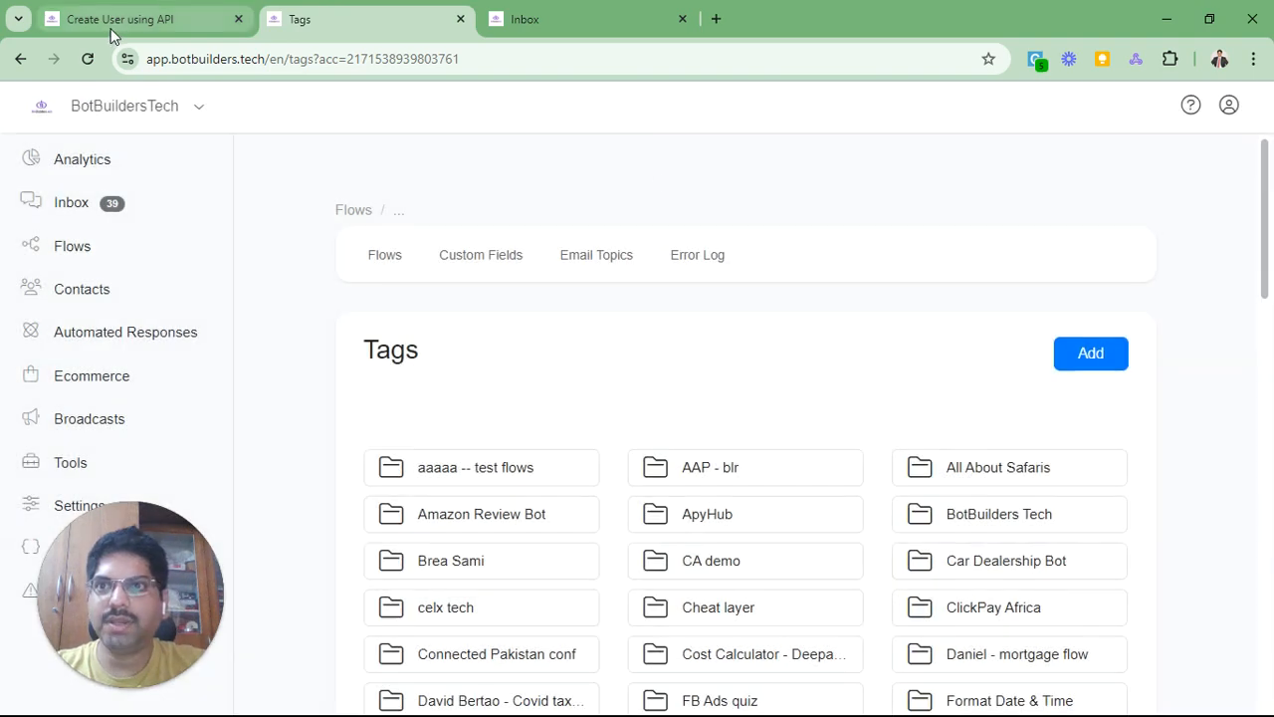
{"action": "left_click", "coordinate": [129, 19]}
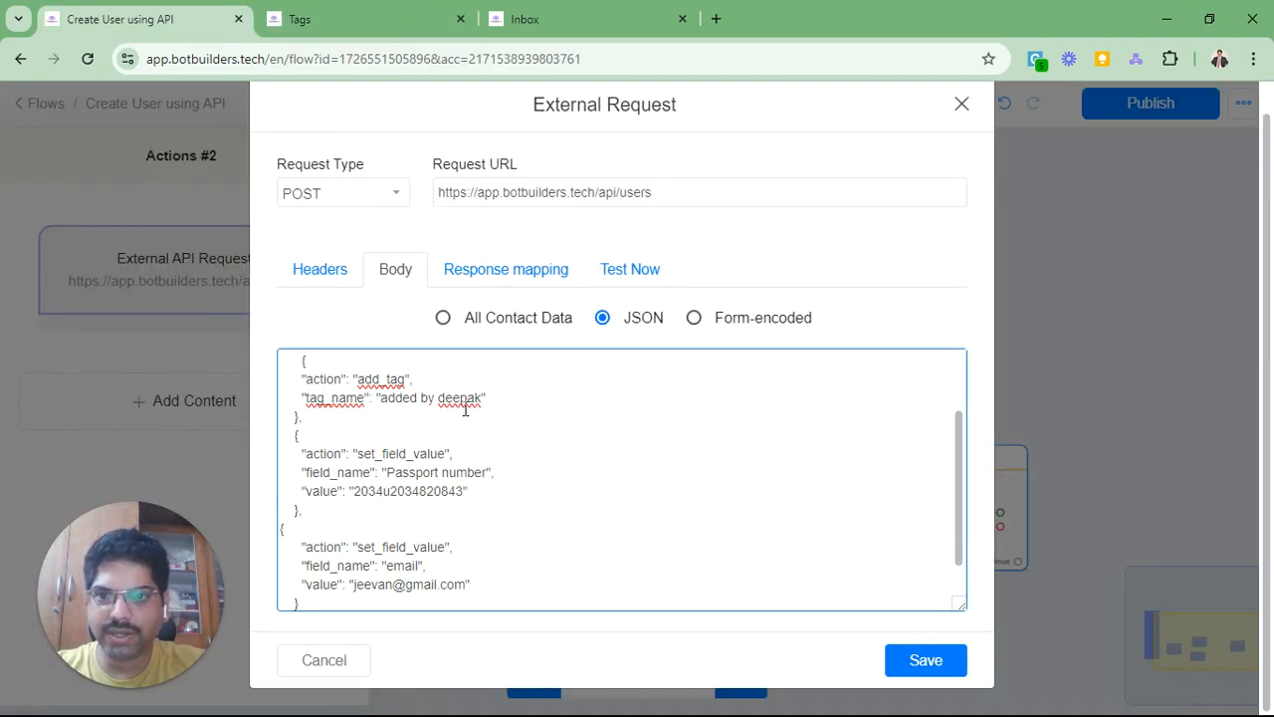
Step: Replace the hard-coded Passport number value with the {{aet_passport_number}} variable
{"action": "left_click_drag", "start_coordinate": [380, 400], "coordinate": [487, 400]}
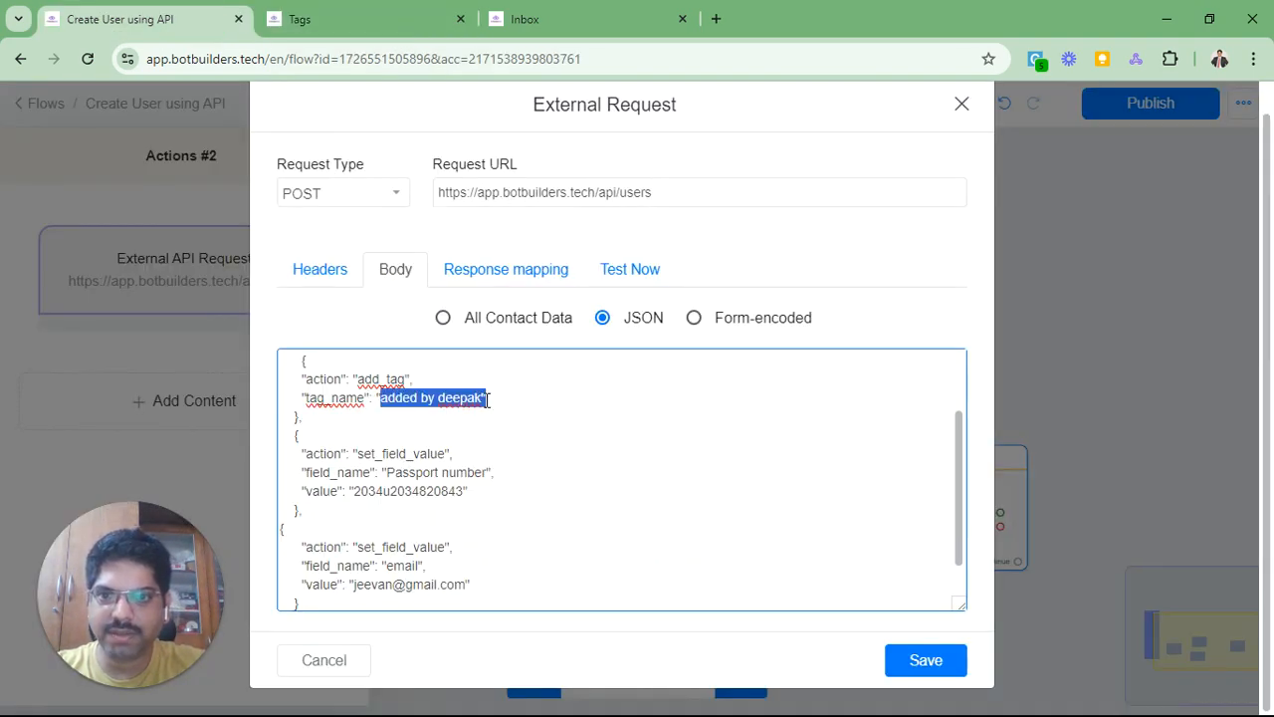
{"action": "left_click", "coordinate": [487, 400]}
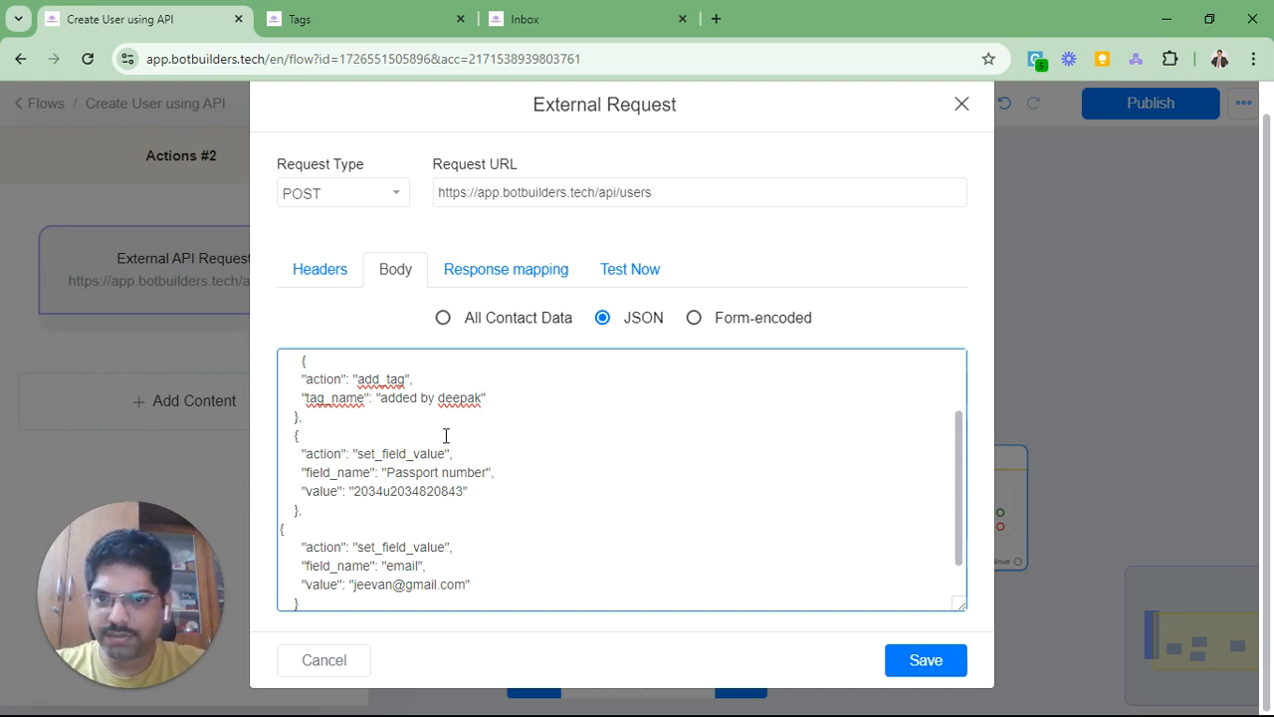
{"action": "scroll", "coordinate": [443, 436], "scroll_direction": "down", "scroll_amount": 1}
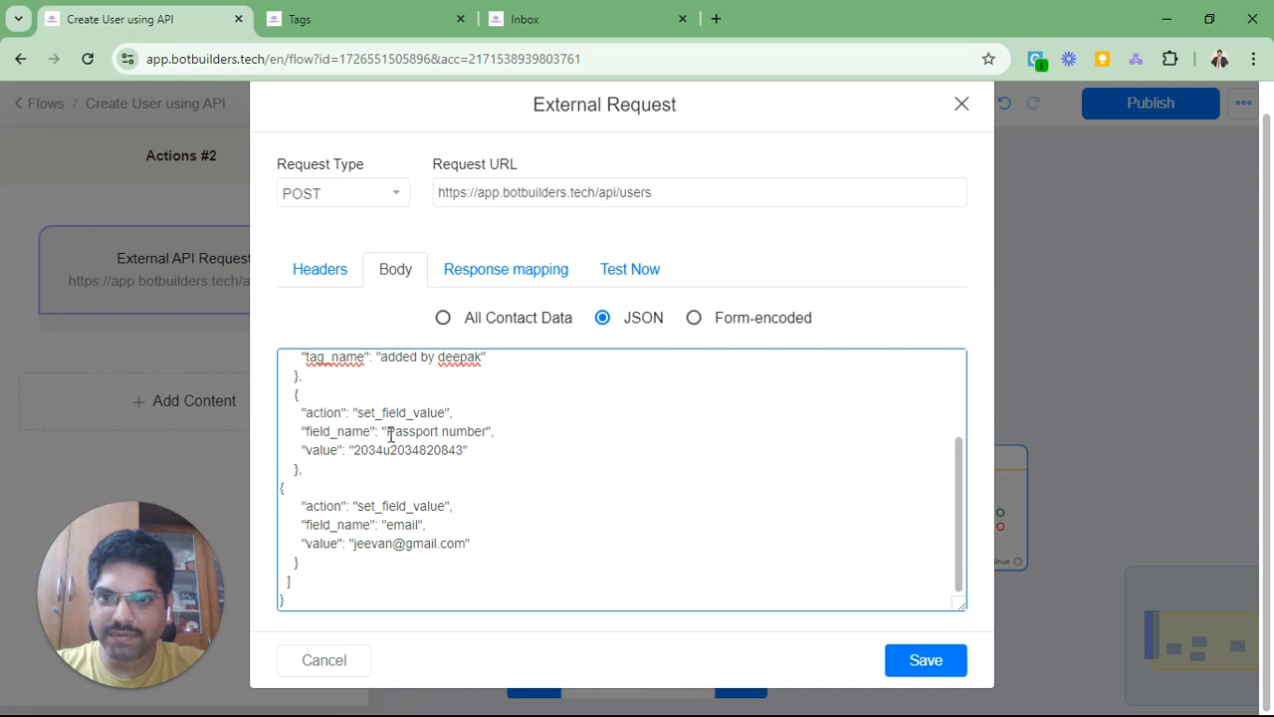
{"action": "left_click", "coordinate": [576, 24]}
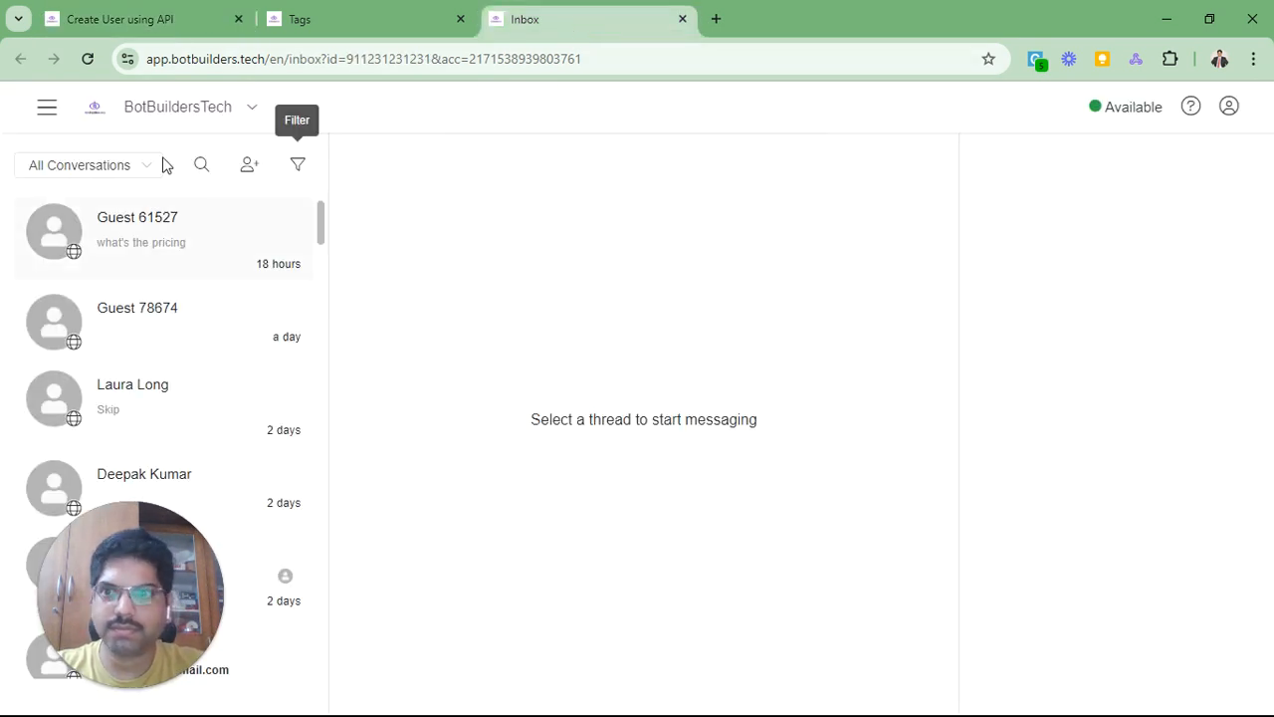
{"action": "left_click", "coordinate": [199, 20]}
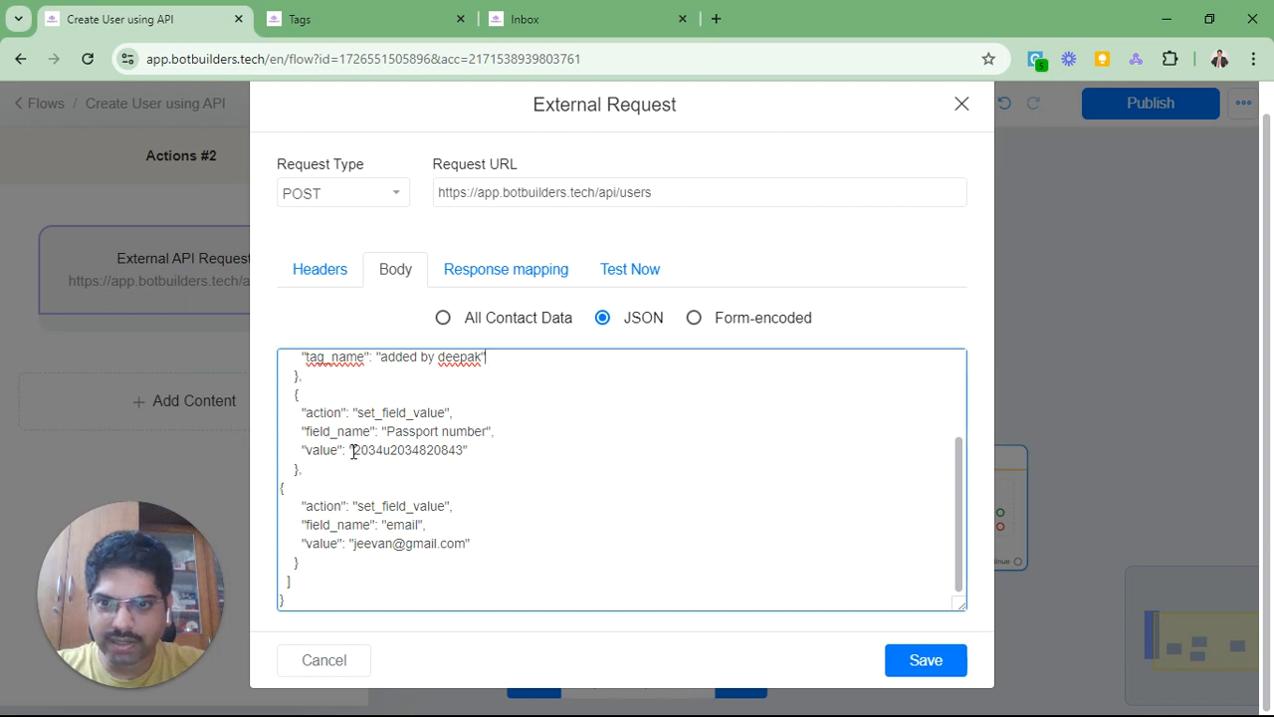
{"action": "left_click_drag", "start_coordinate": [353, 450], "coordinate": [465, 450]}
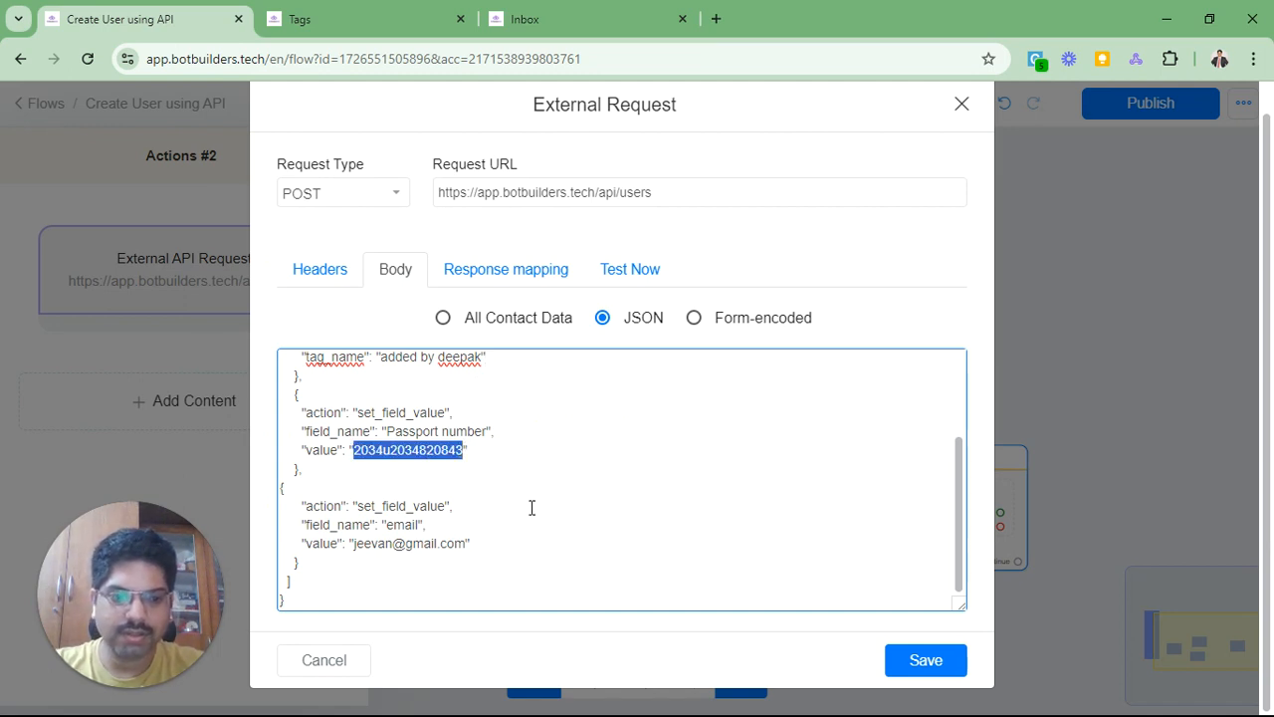
{"action": "type", "text": "{aet_"}
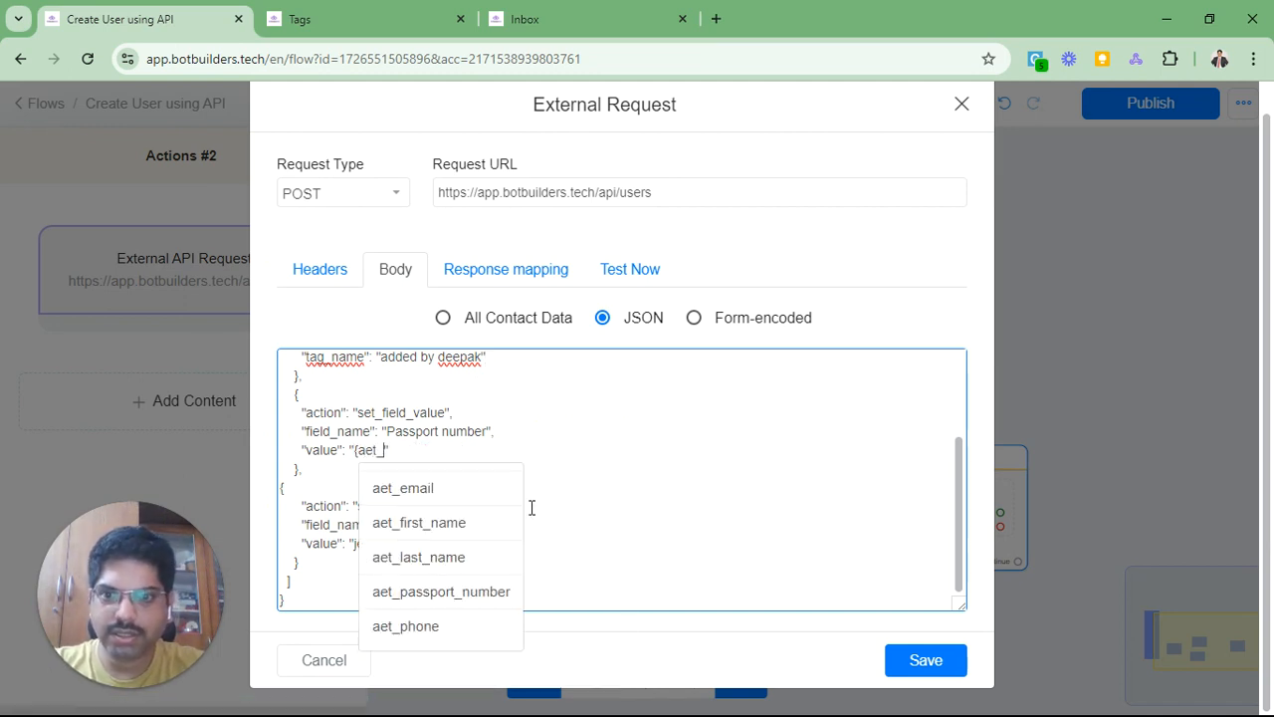
{"action": "type", "text": "pa"}
{"action": "key", "text": "Return"}
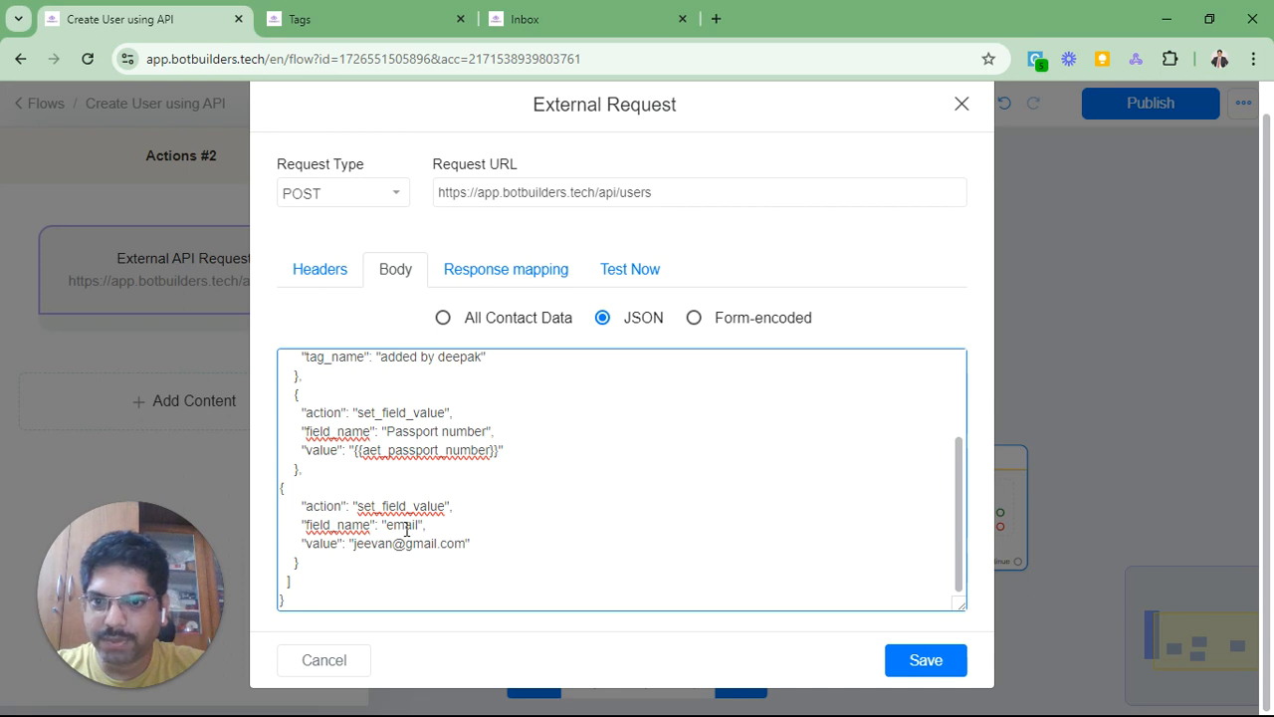
Step: Replace the hard-coded email value with the {{aet_email}} variable
{"action": "left_click_drag", "start_coordinate": [351, 545], "coordinate": [459, 545]}
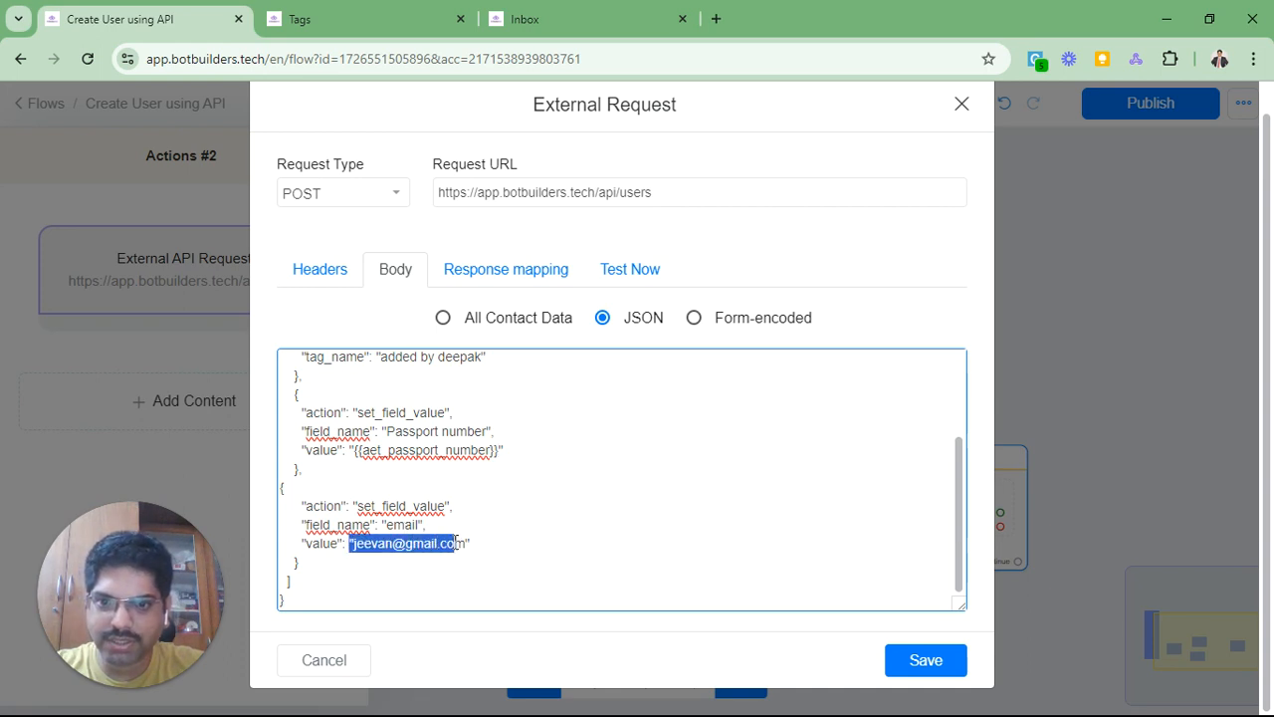
{"action": "left_click", "coordinate": [351, 545]}
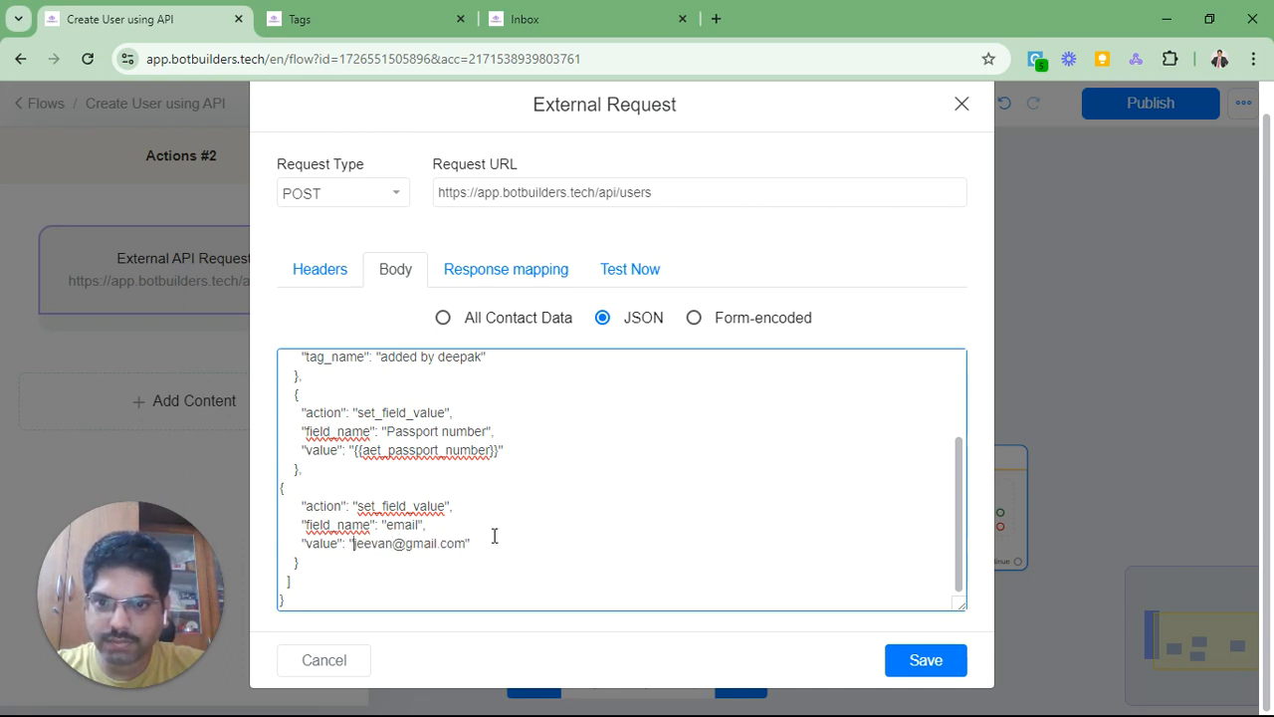
{"action": "key", "text": "shift+Right"}
{"action": "key", "text": "shift+Right"}
{"action": "key", "text": "shift+Right"}
{"action": "key", "text": "shift+Right"}
{"action": "key", "text": "shift+Right"}
{"action": "key", "text": "shift+Right"}
{"action": "key", "text": "shift+Right"}
{"action": "key", "text": "shift+Right"}
{"action": "key", "text": "shift+Right"}
{"action": "key", "text": "shift+Right"}
{"action": "key", "text": "shift+Right"}
{"action": "key", "text": "shift+Right"}
{"action": "key", "text": "shift+Right"}
{"action": "key", "text": "shift+Right"}
{"action": "key", "text": "shift+Right"}
{"action": "key", "text": "shift+Right"}
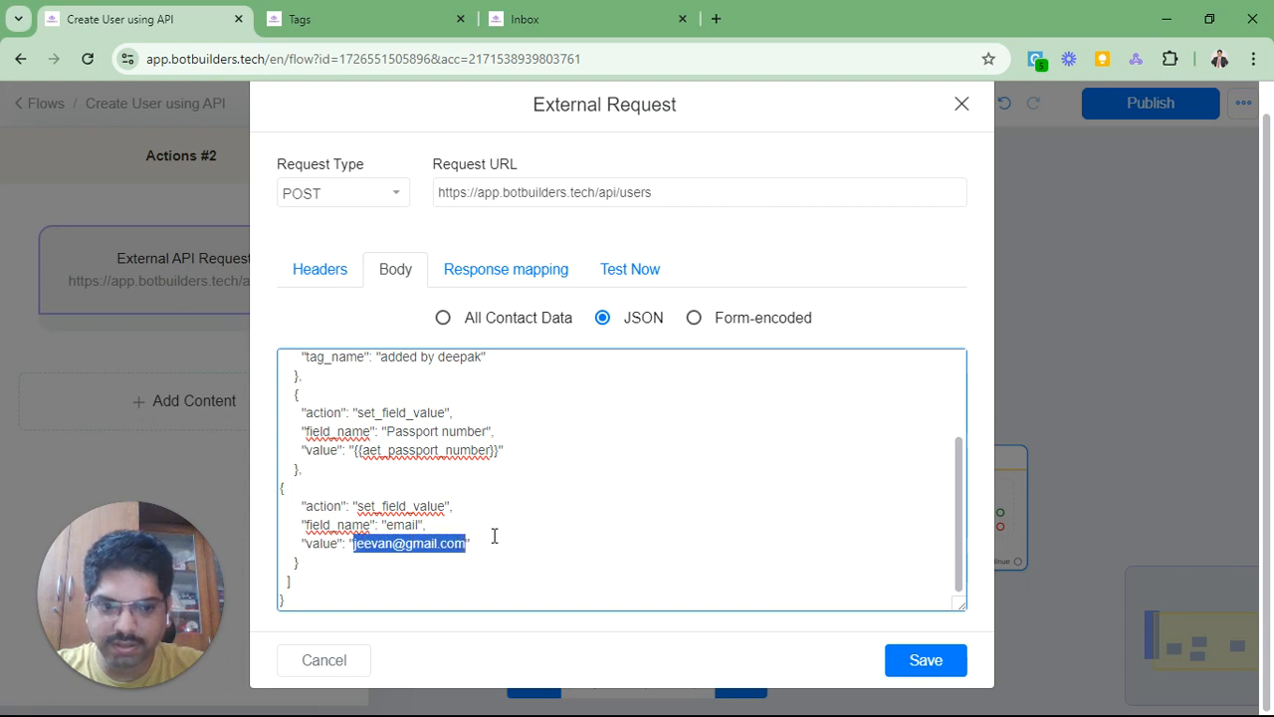
{"action": "key", "text": "BackSpace"}
{"action": "type", "text": "{aet_e"}
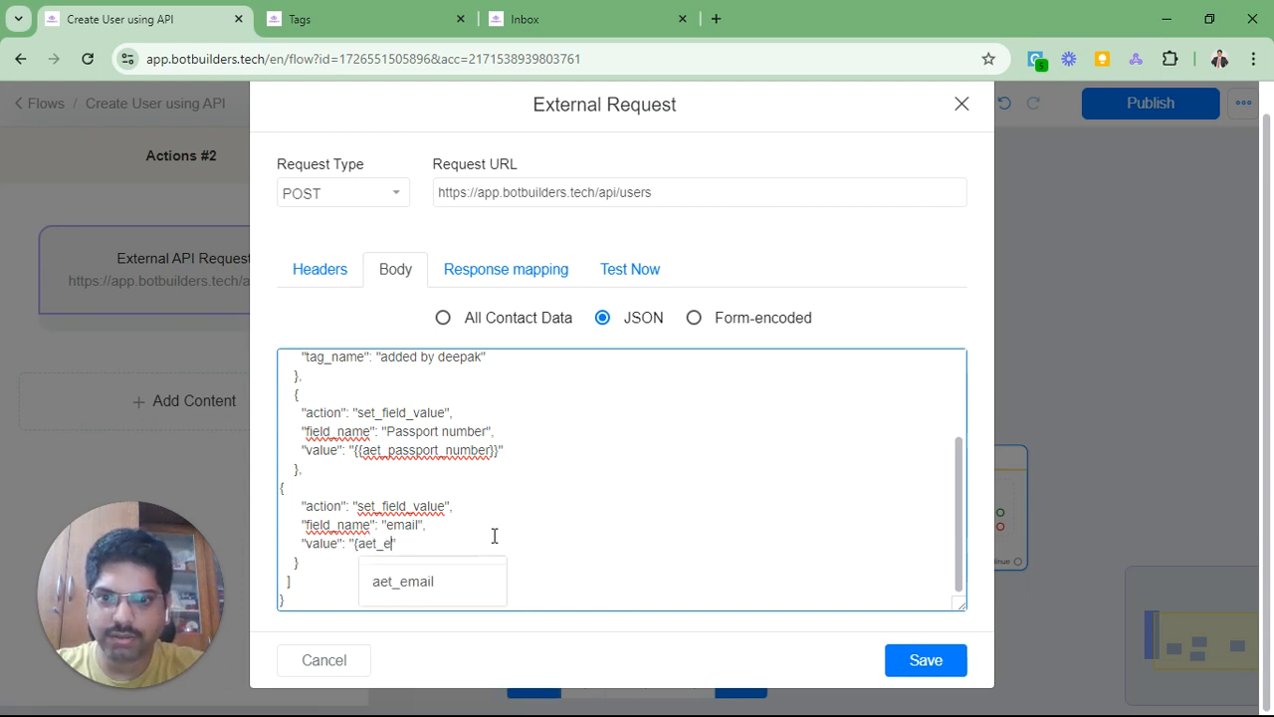
{"action": "key", "text": "Return"}
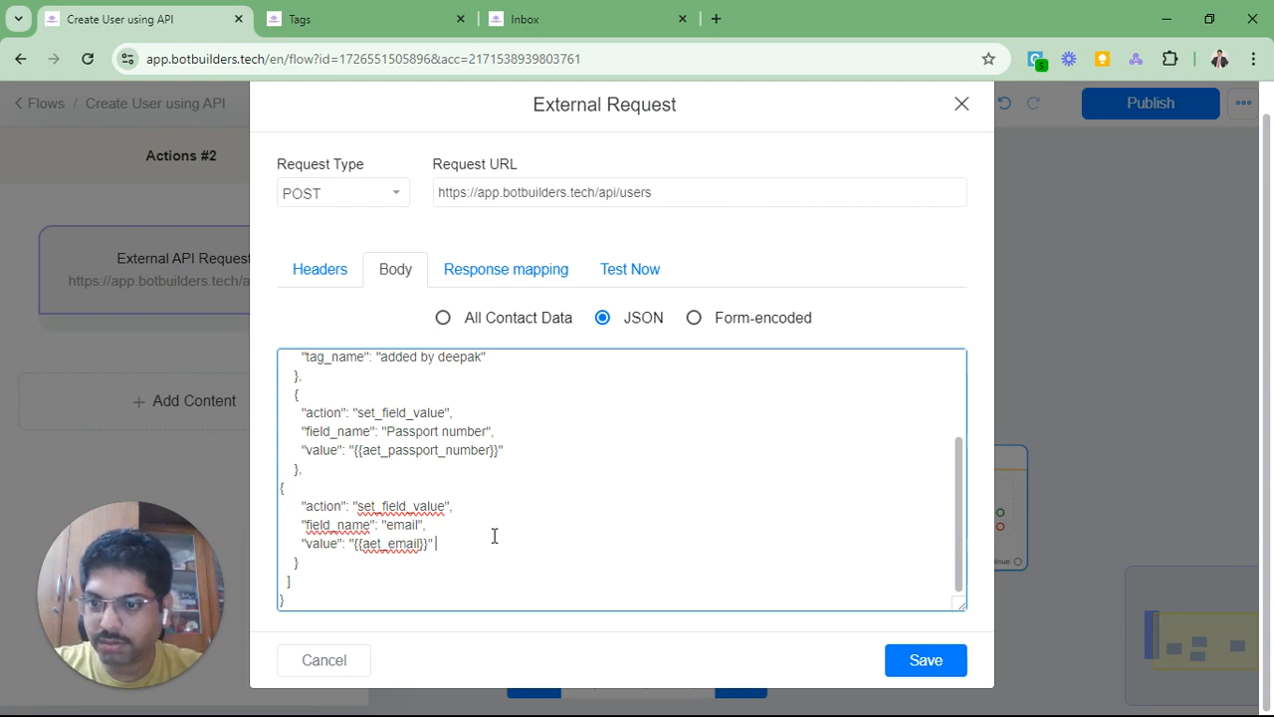
{"action": "type", "text": "{ema"}
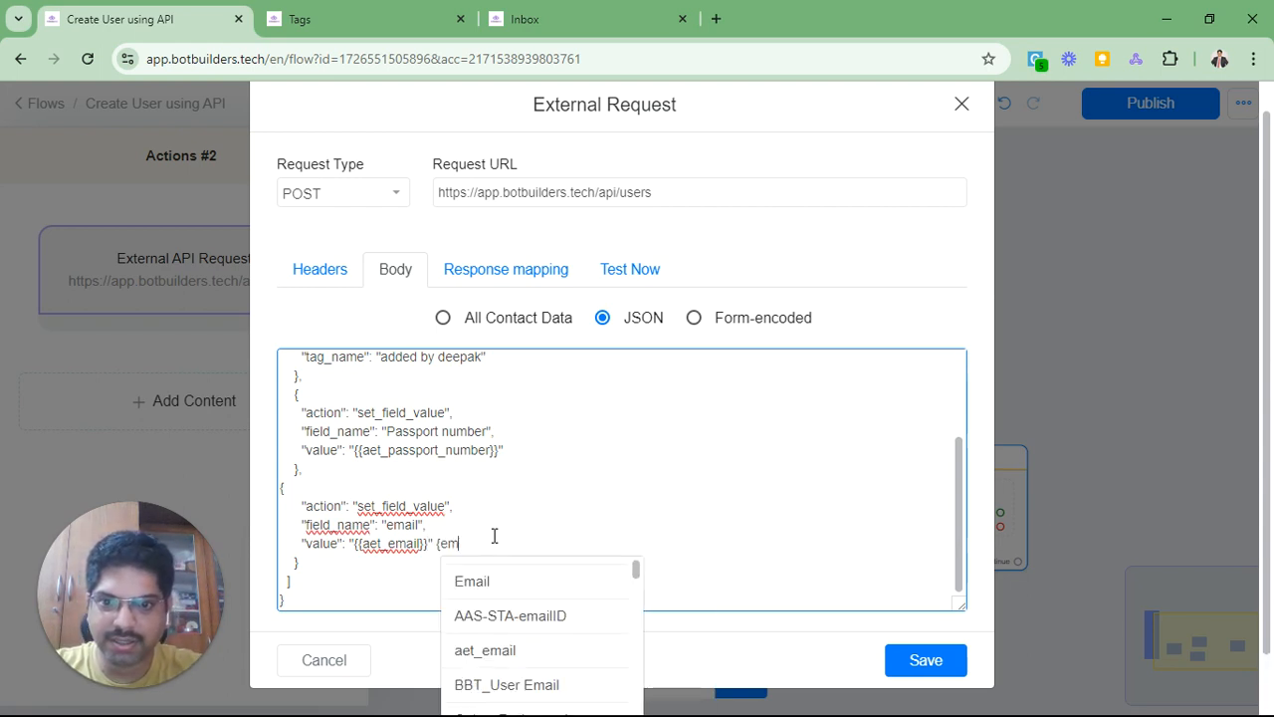
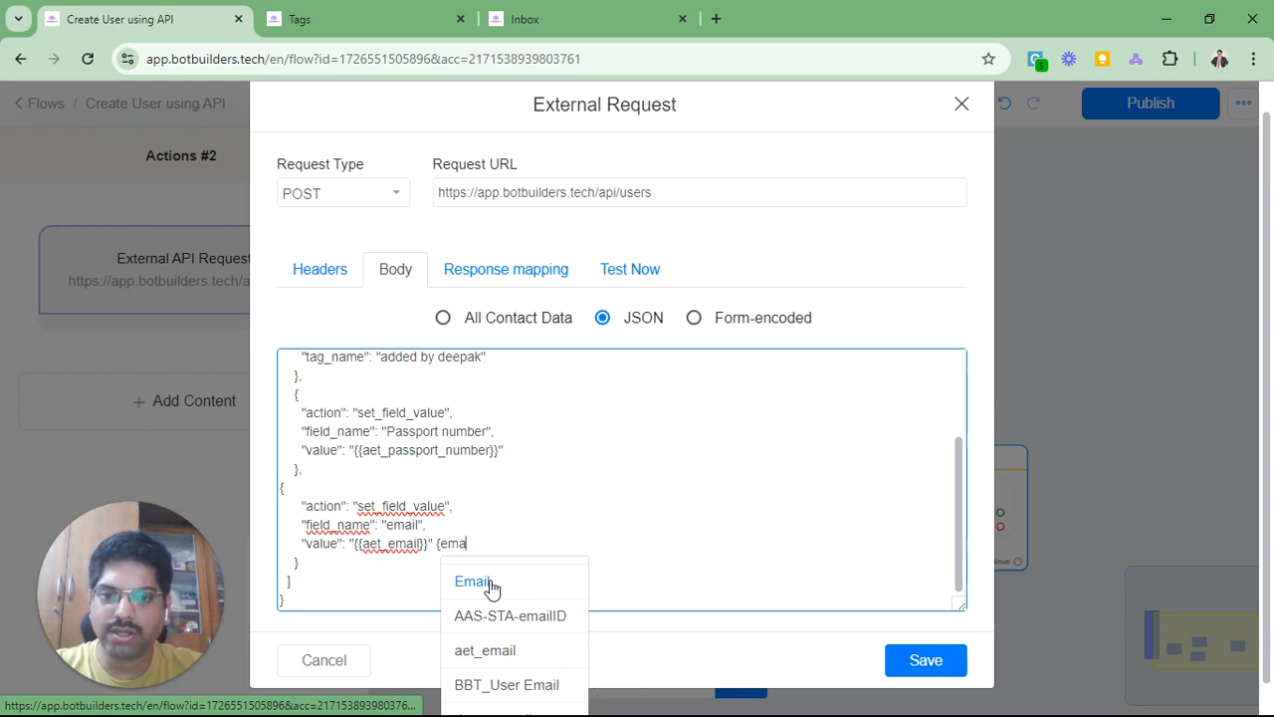
Step: Delete the stray '{ema' fragment after {{aet_email}} and select the entire JSON body
{"action": "scroll", "coordinate": [491, 588], "scroll_direction": "down", "scroll_amount": 1}
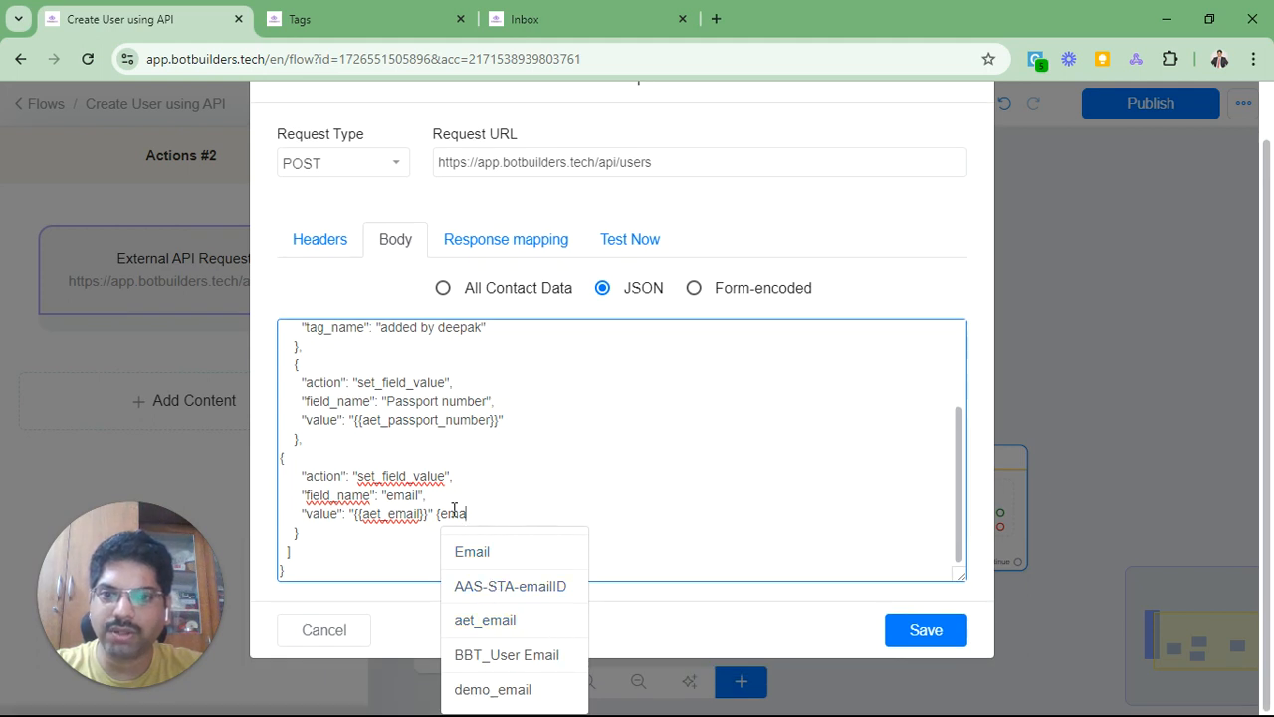
{"action": "left_click_drag", "start_coordinate": [436, 513], "coordinate": [468, 514]}
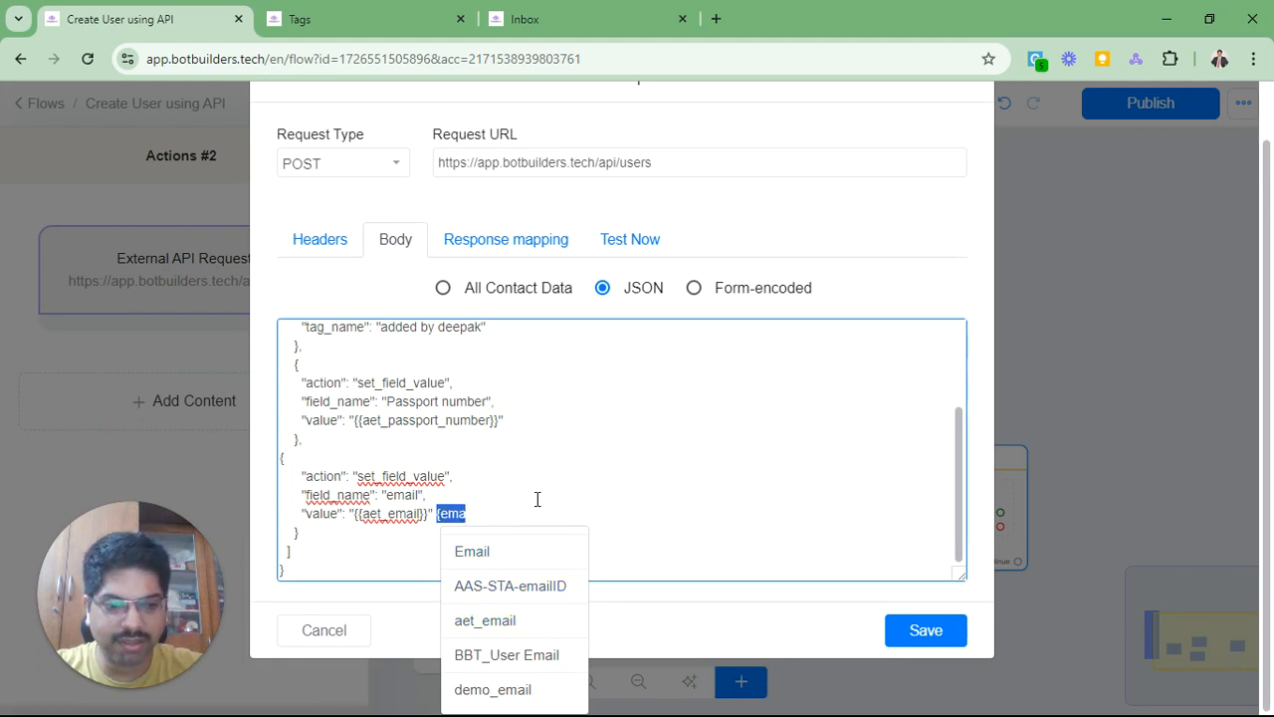
{"action": "key", "text": "BackSpace"}
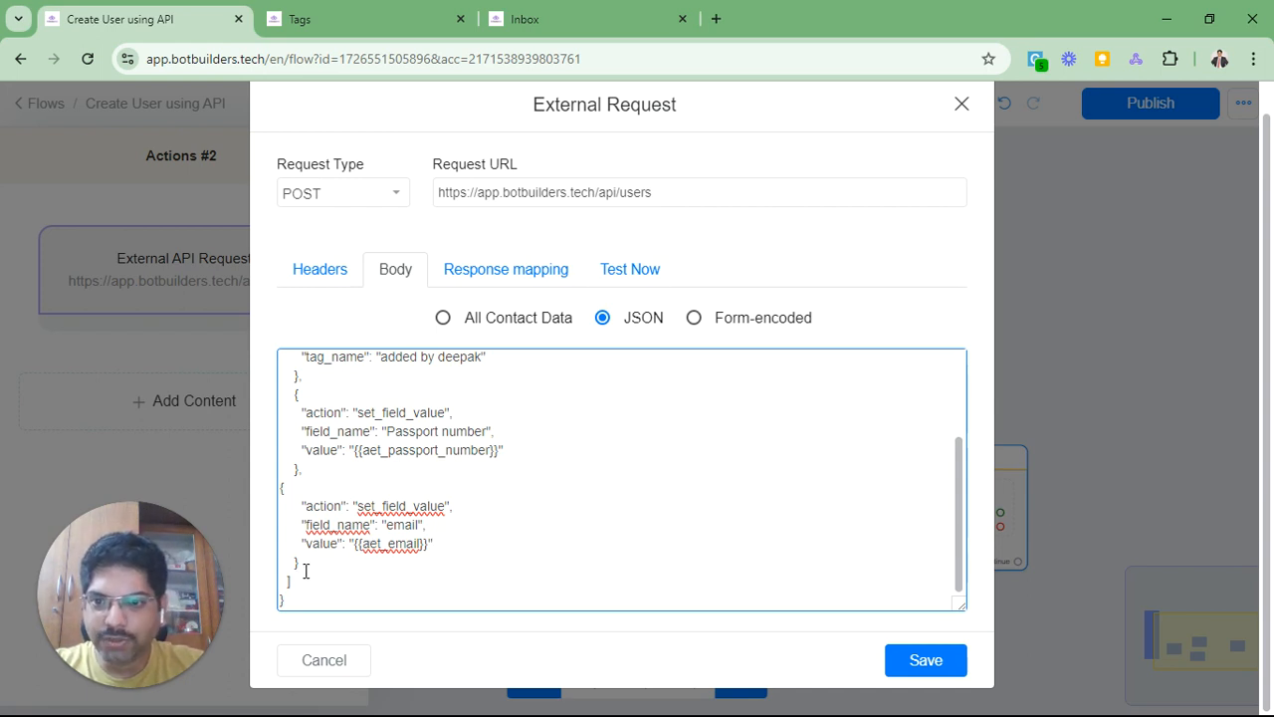
{"action": "left_click_drag", "start_coordinate": [306, 570], "coordinate": [275, 494]}
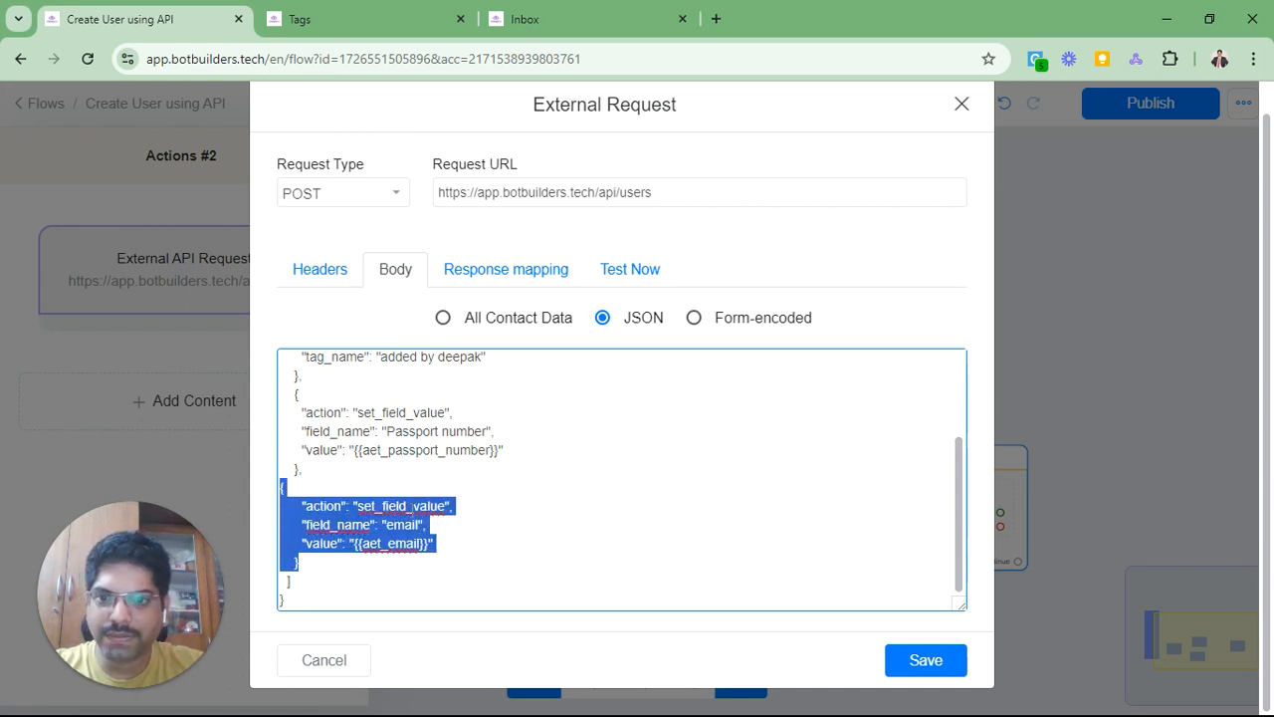
{"action": "left_click", "coordinate": [413, 485]}
{"action": "key", "text": "ctrl+a"}
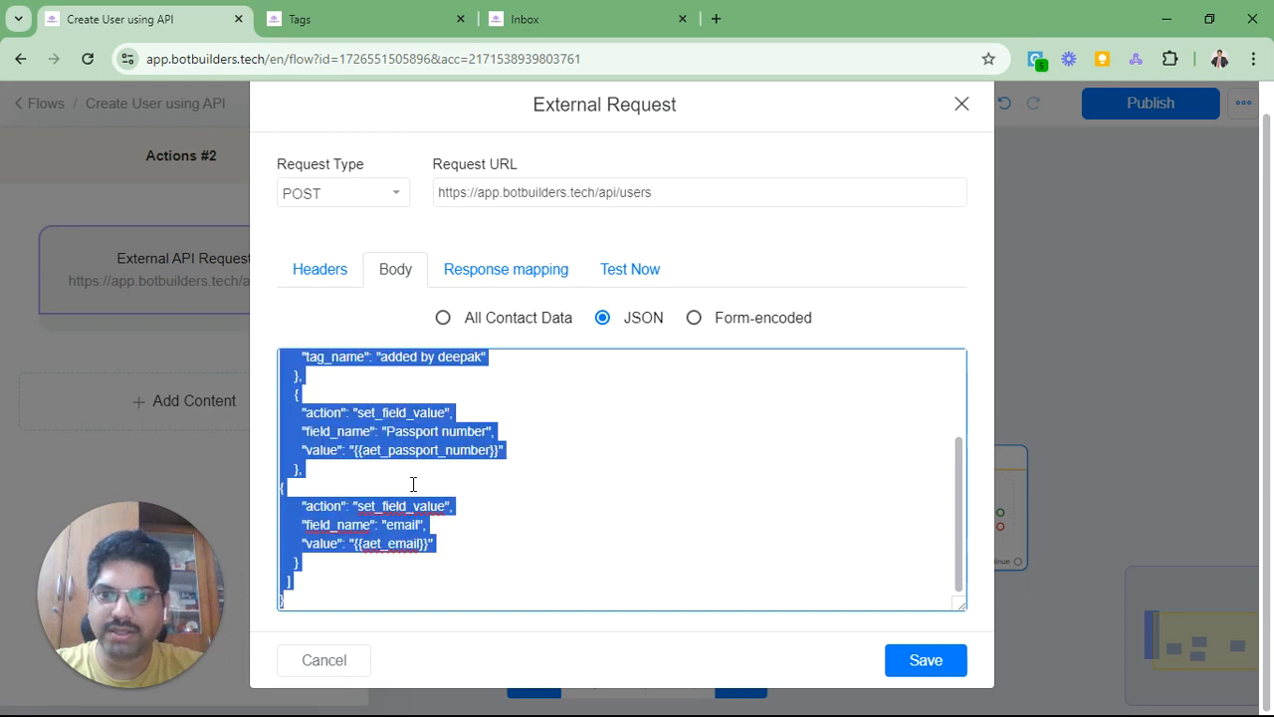
Step: Open jsonlint.com in a new tab and paste the copied request body
{"action": "key", "text": "ctrl+t"}
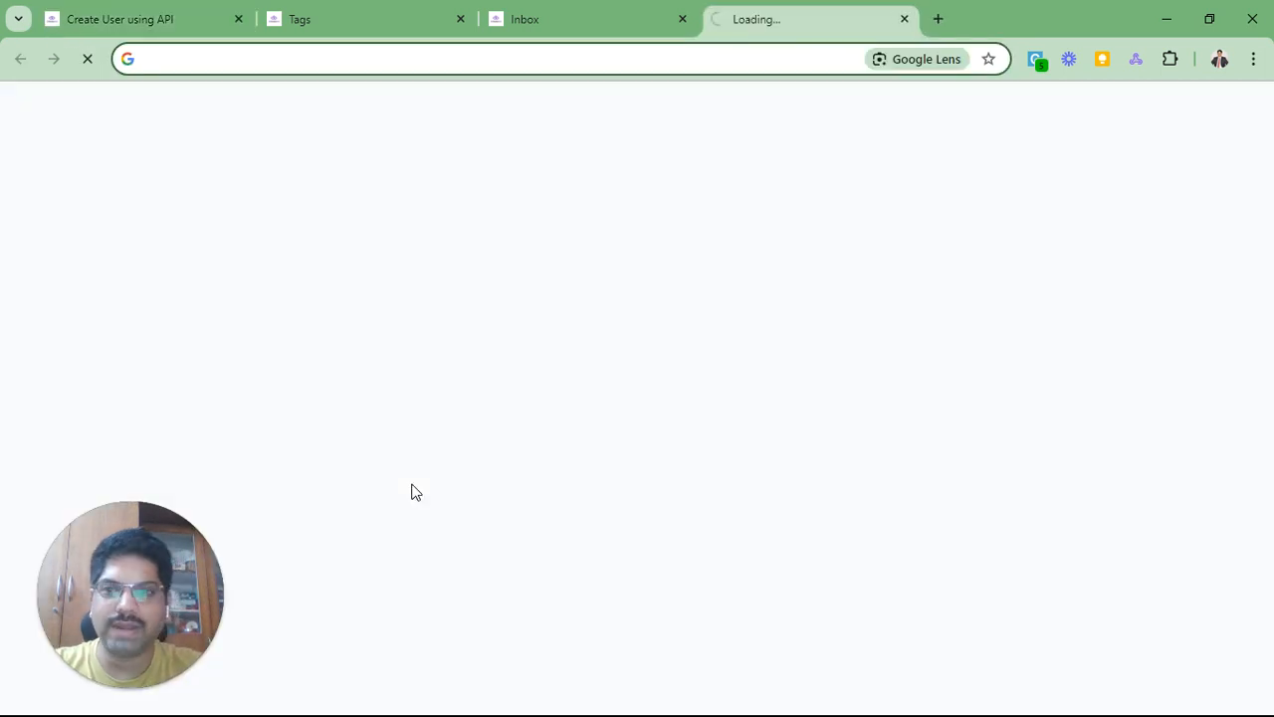
{"action": "type", "text": "js"}
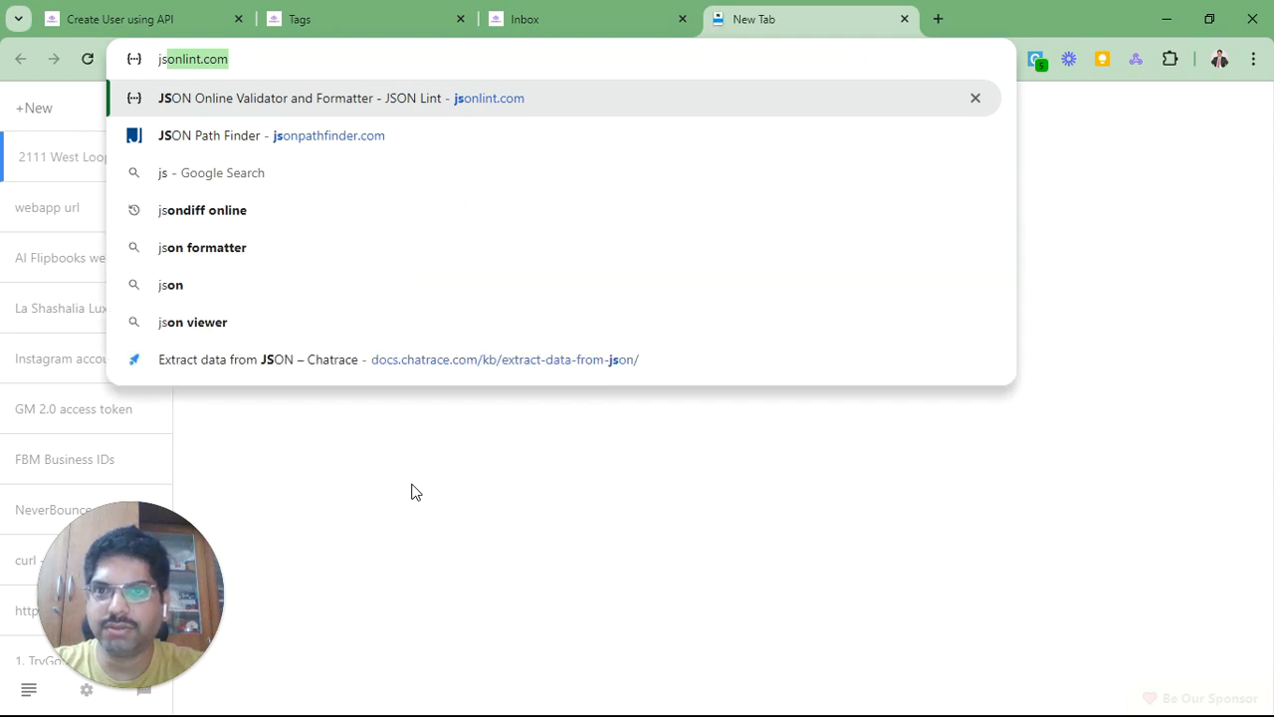
{"action": "key", "text": "Return"}
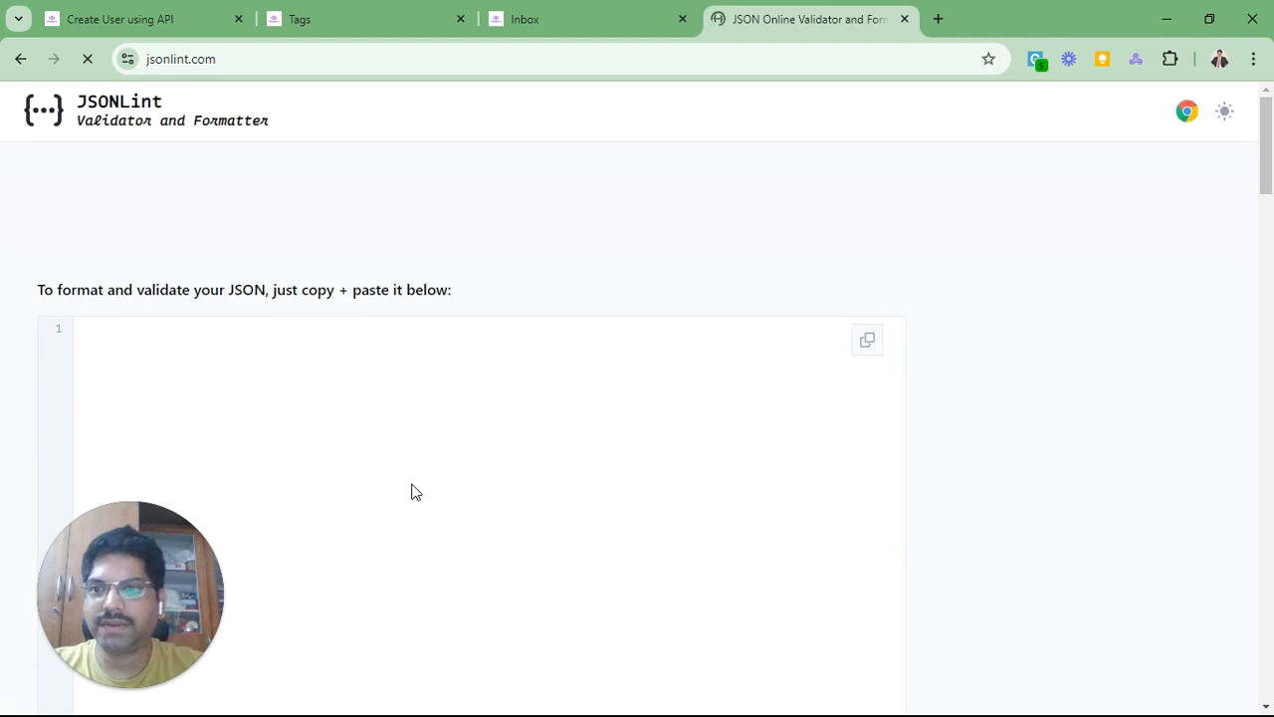
{"action": "left_click", "coordinate": [418, 407]}
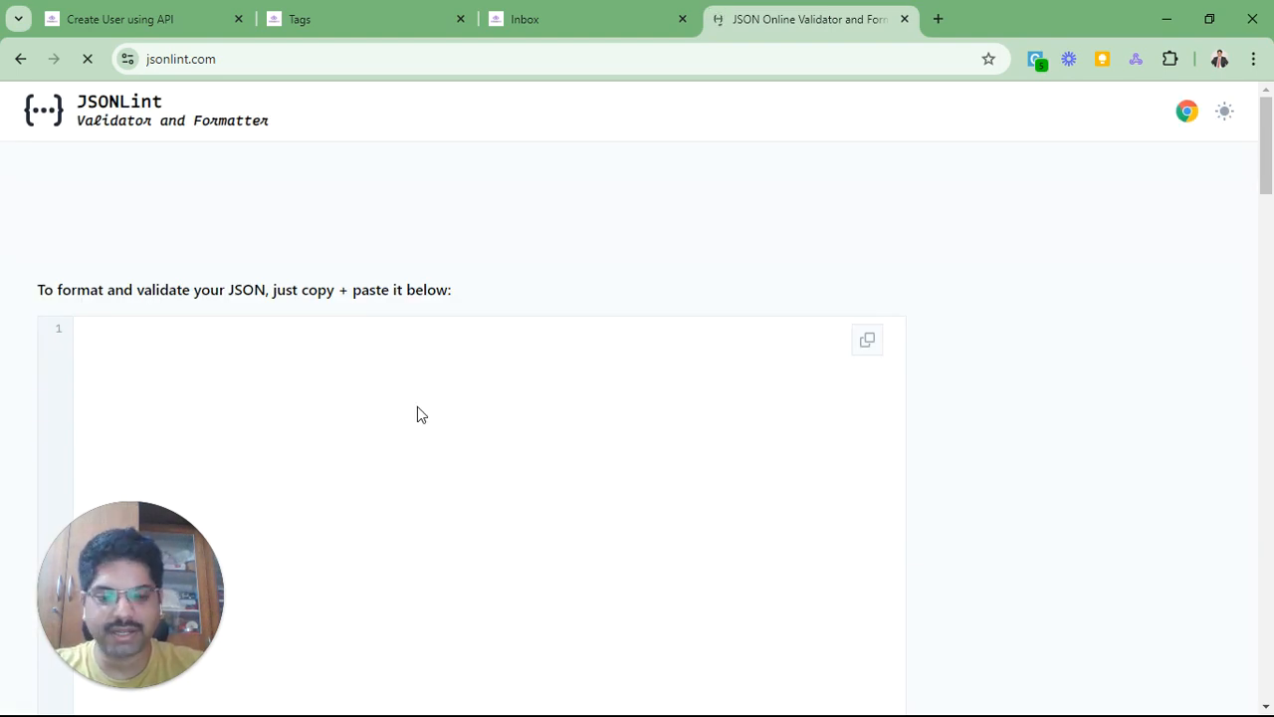
{"action": "type", "text": "{   \"phone\": \"{{{aet_phone}}\",   \"first_name\": \"{{aet_first_name}}\",   \"last_name\": \"{{aet_last_name}}\",   \"actions\": [       {       \"action\": \"add_tag\",       \"tag_name\": \"added by deepak\"     },     {       \"action\": \"set_field_value\",       \"field_name\": \"Passport number\",       \"value\": \"{{aet_passport_number}}\"     },     {       \"action\": \"set_field_value\",       \"field_name\": \"email\",       \"value\": \"{{aet_email}}\"     }   ] }"}
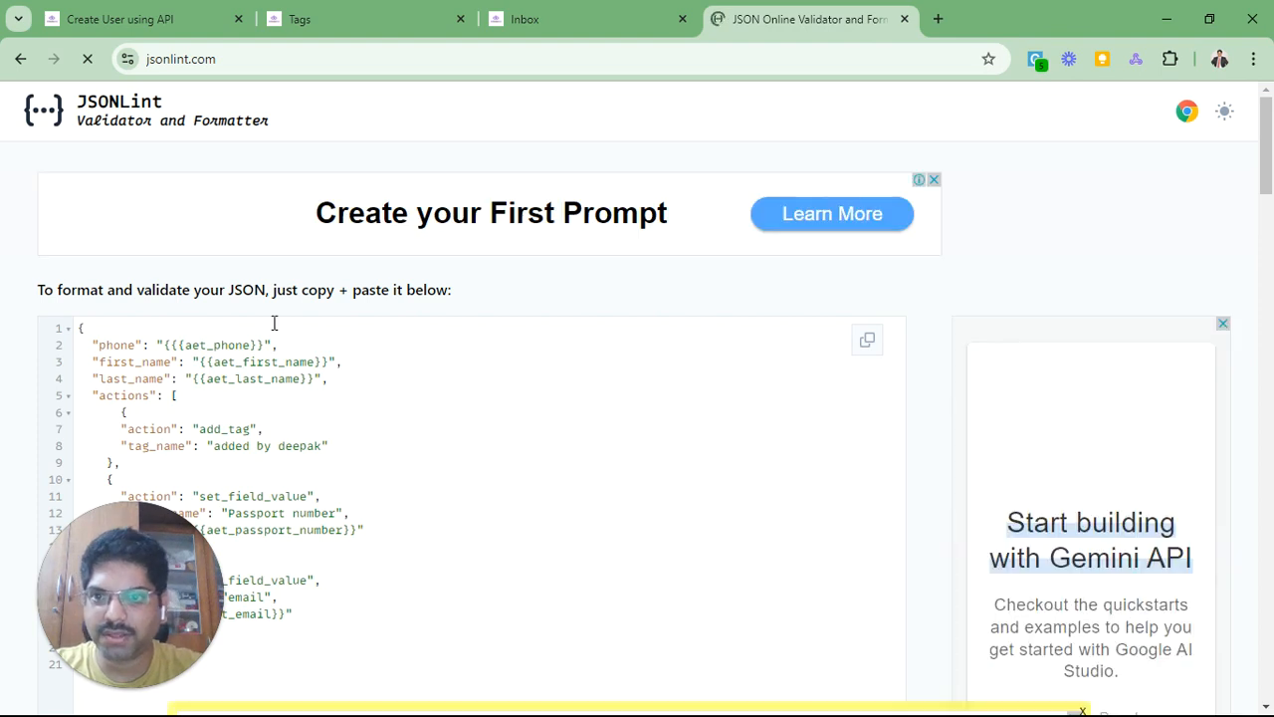
Step: Validate the pasted JSON, confirm it is valid, and return to the Create User using API flow
{"action": "scroll", "coordinate": [173, 256], "scroll_direction": "down", "scroll_amount": 3}
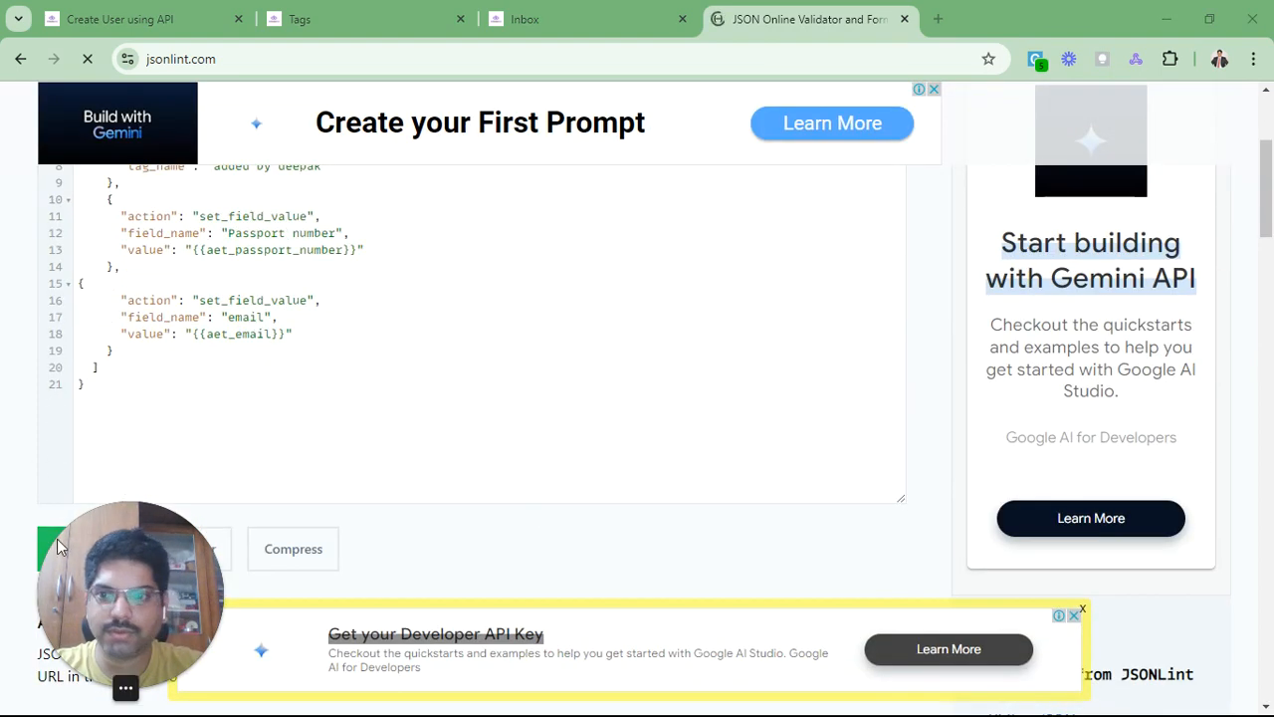
{"action": "scroll", "coordinate": [167, 415], "scroll_direction": "down", "scroll_amount": 2}
{"action": "left_click", "coordinate": [111, 374]}
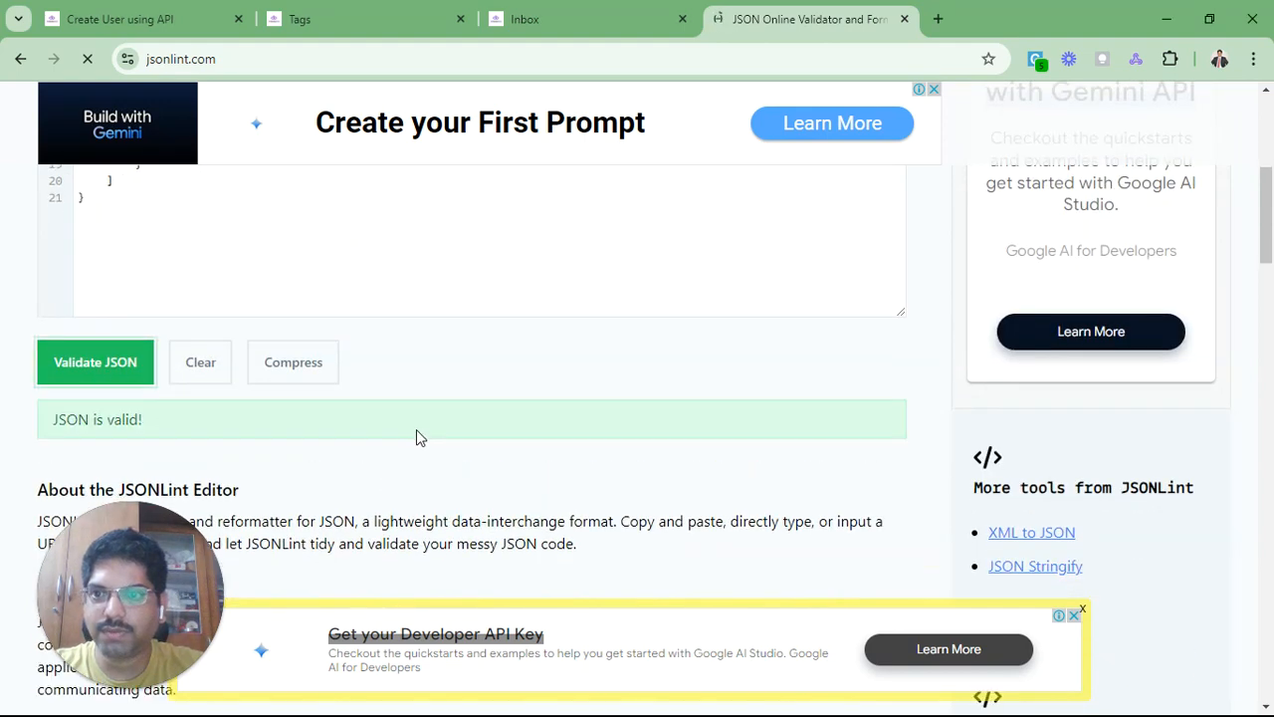
{"action": "triple_click", "coordinate": [81, 423]}
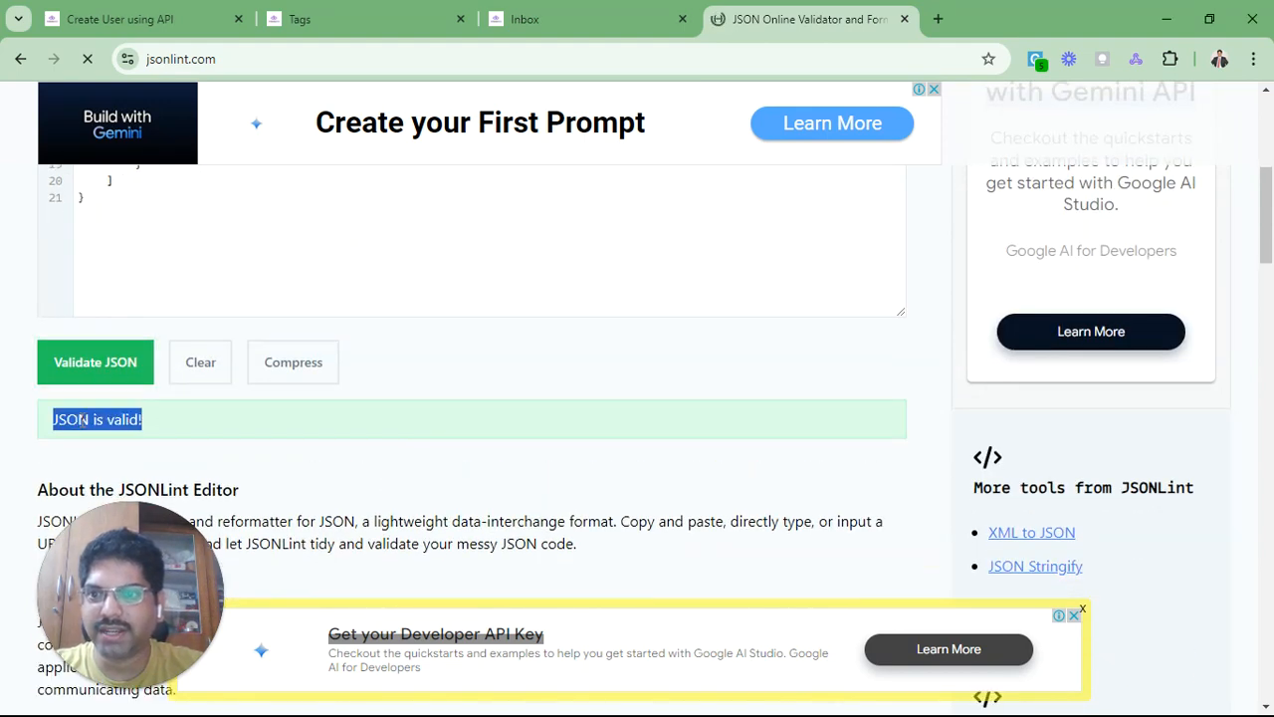
{"action": "scroll", "coordinate": [287, 449], "scroll_direction": "up", "scroll_amount": 2}
{"action": "left_click", "coordinate": [108, 368]}
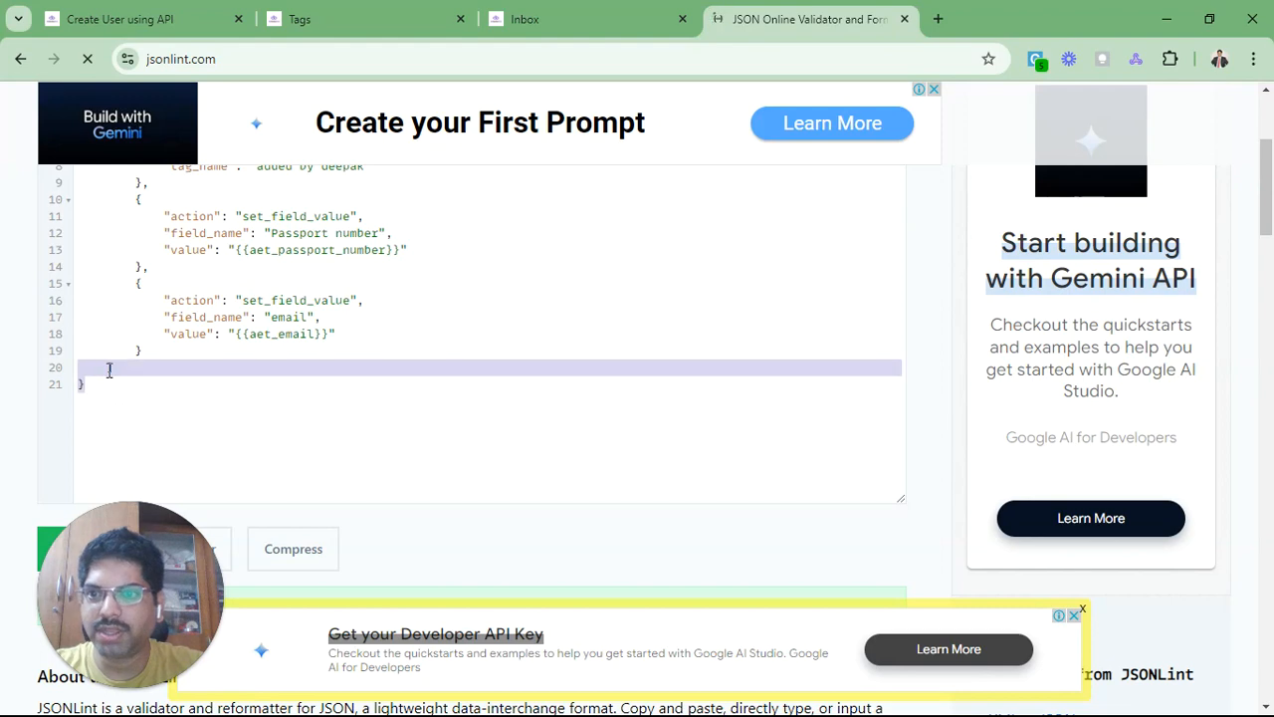
{"action": "scroll", "coordinate": [137, 349], "scroll_direction": "up", "scroll_amount": 2}
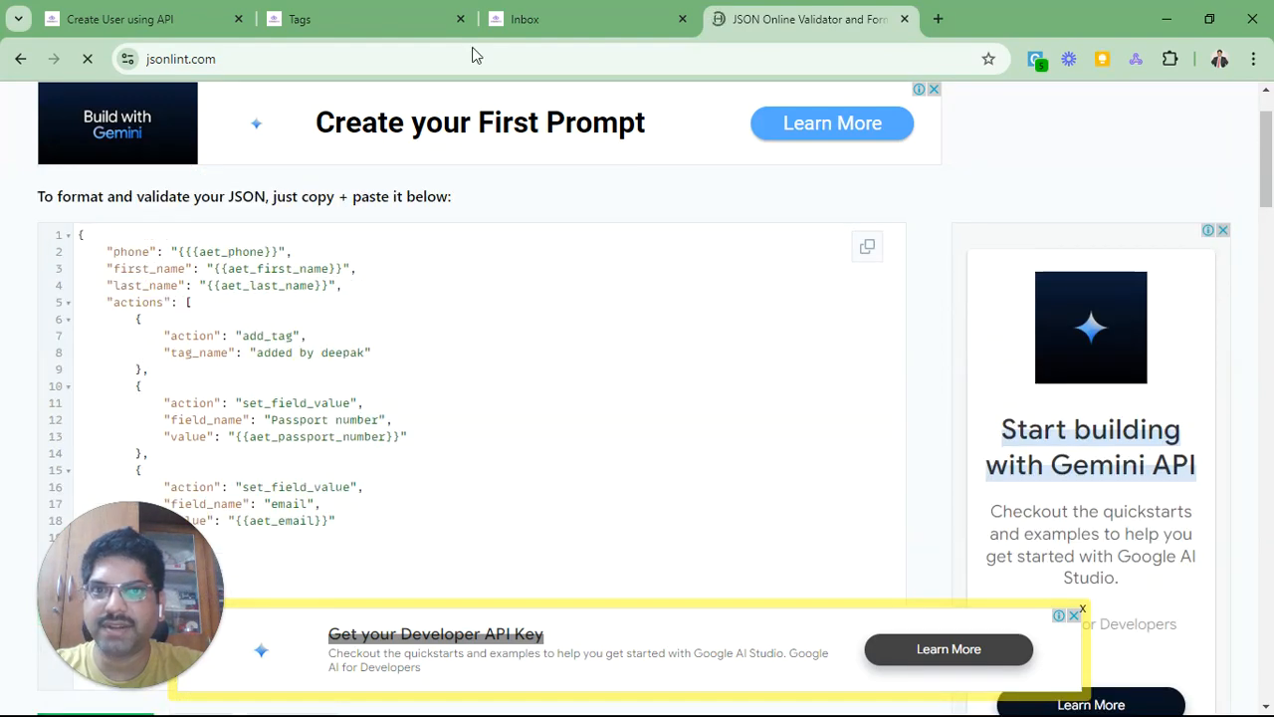
{"action": "left_click", "coordinate": [134, 22]}
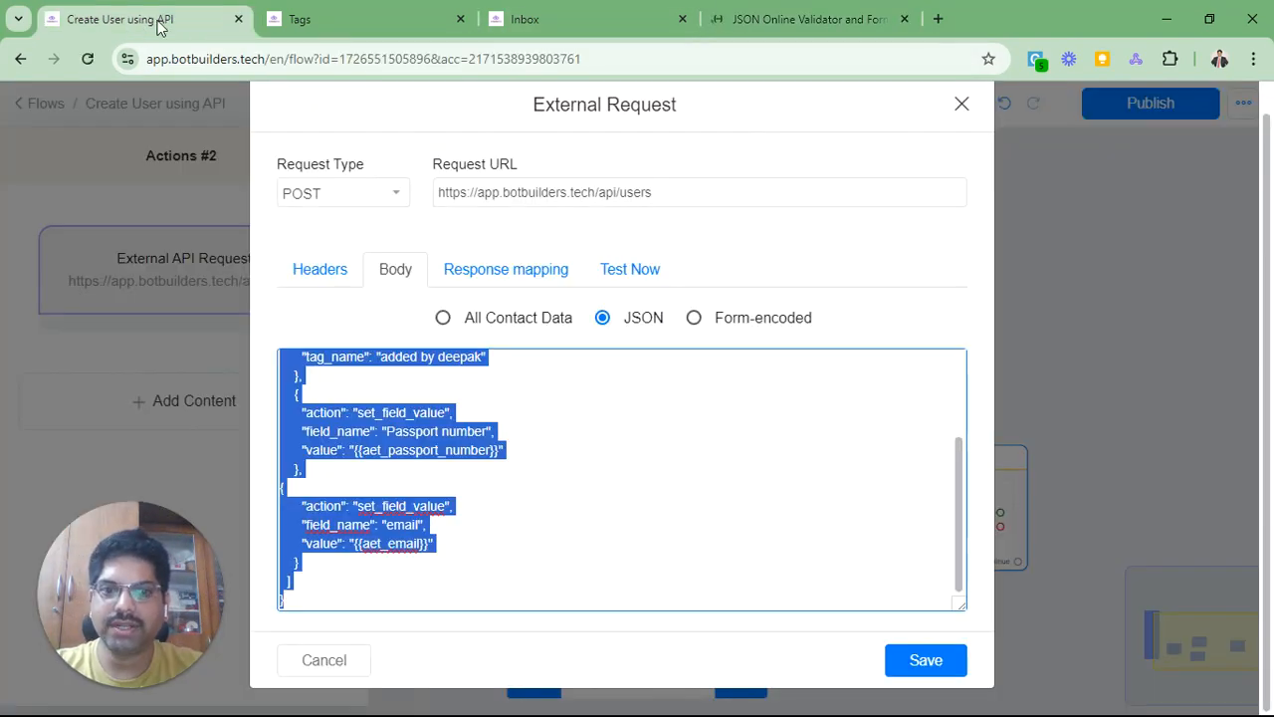
{"action": "left_click", "coordinate": [366, 323]}
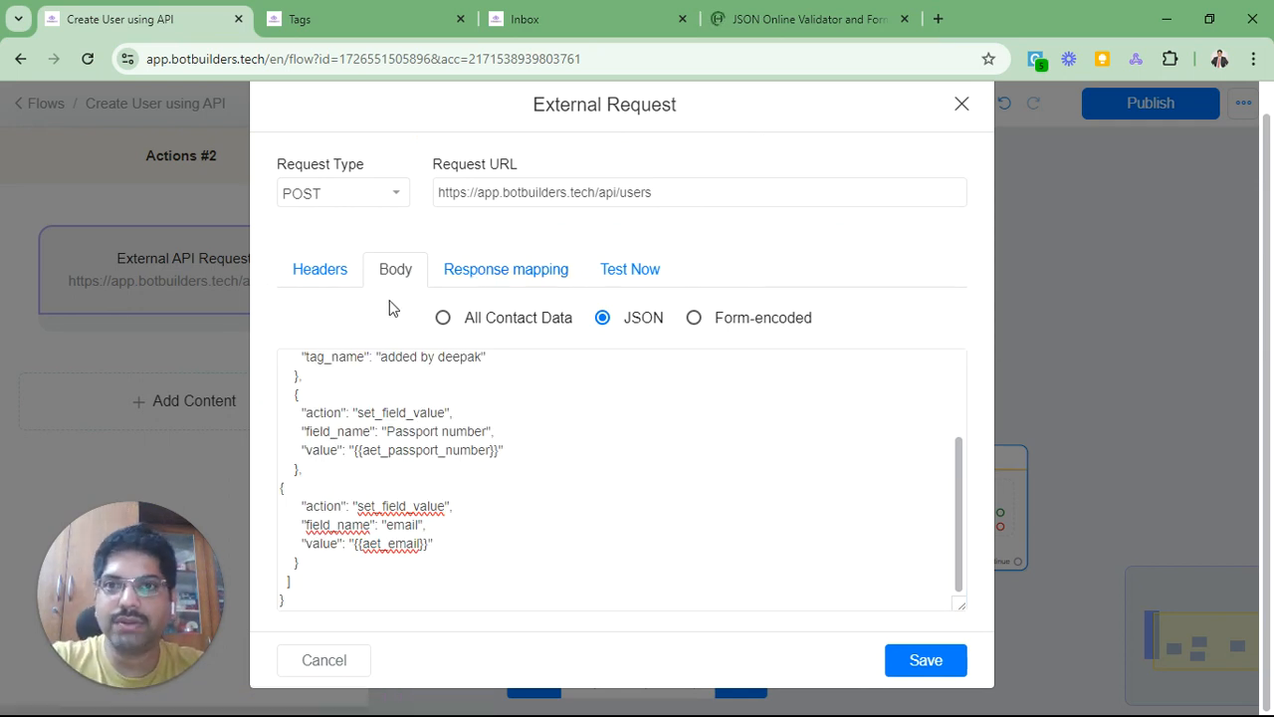
{"action": "key", "text": "alt+Tab"}
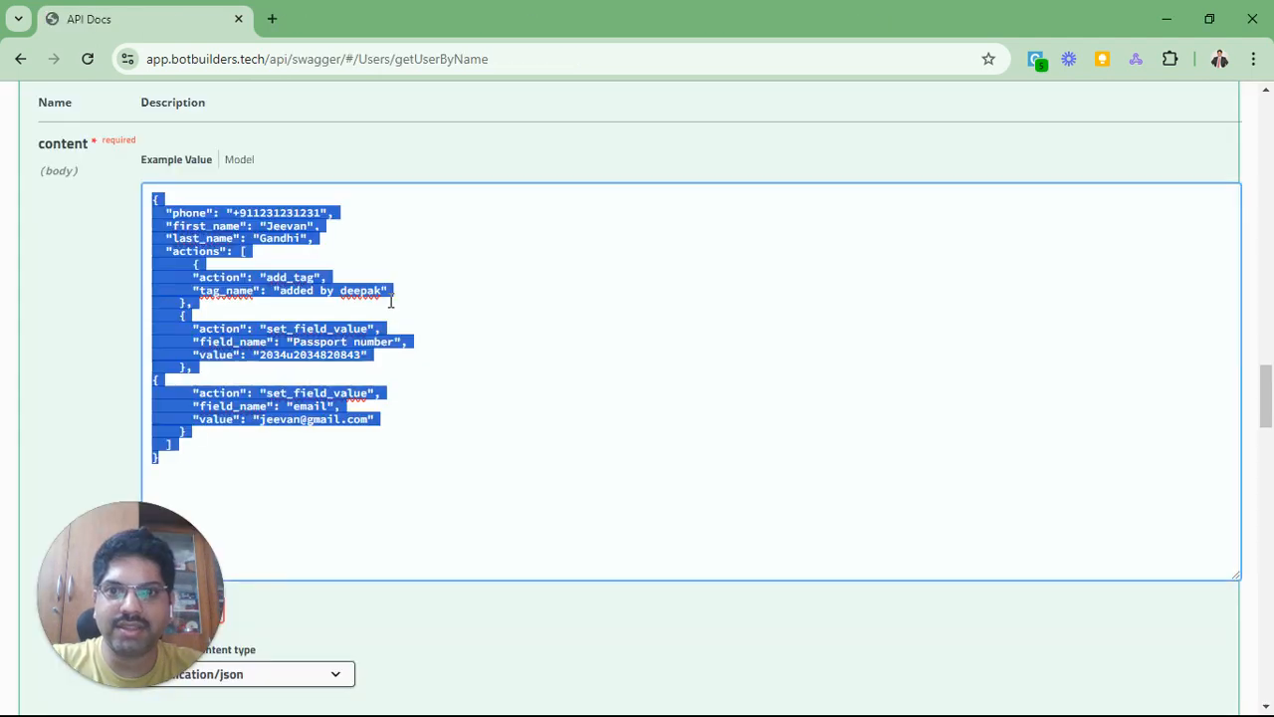
{"action": "left_click", "coordinate": [119, 345]}
{"action": "scroll", "coordinate": [118, 344], "scroll_direction": "down", "scroll_amount": 10}
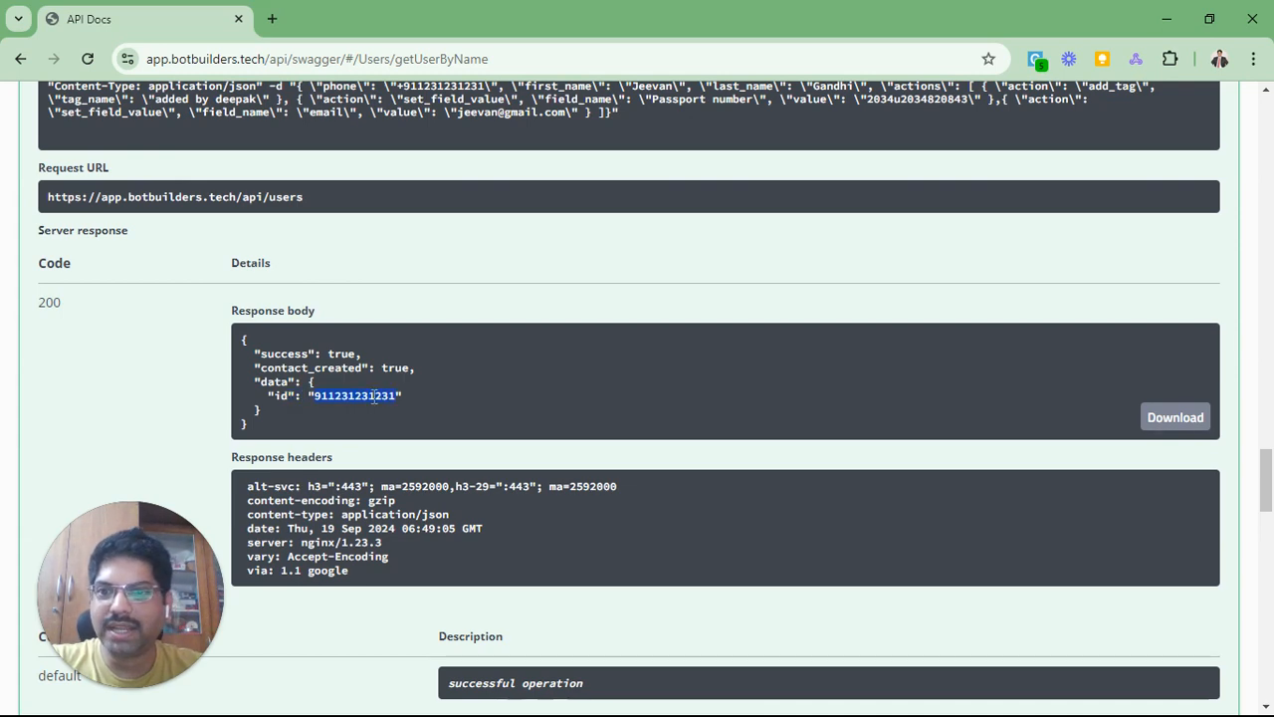
{"action": "left_click", "coordinate": [374, 397]}
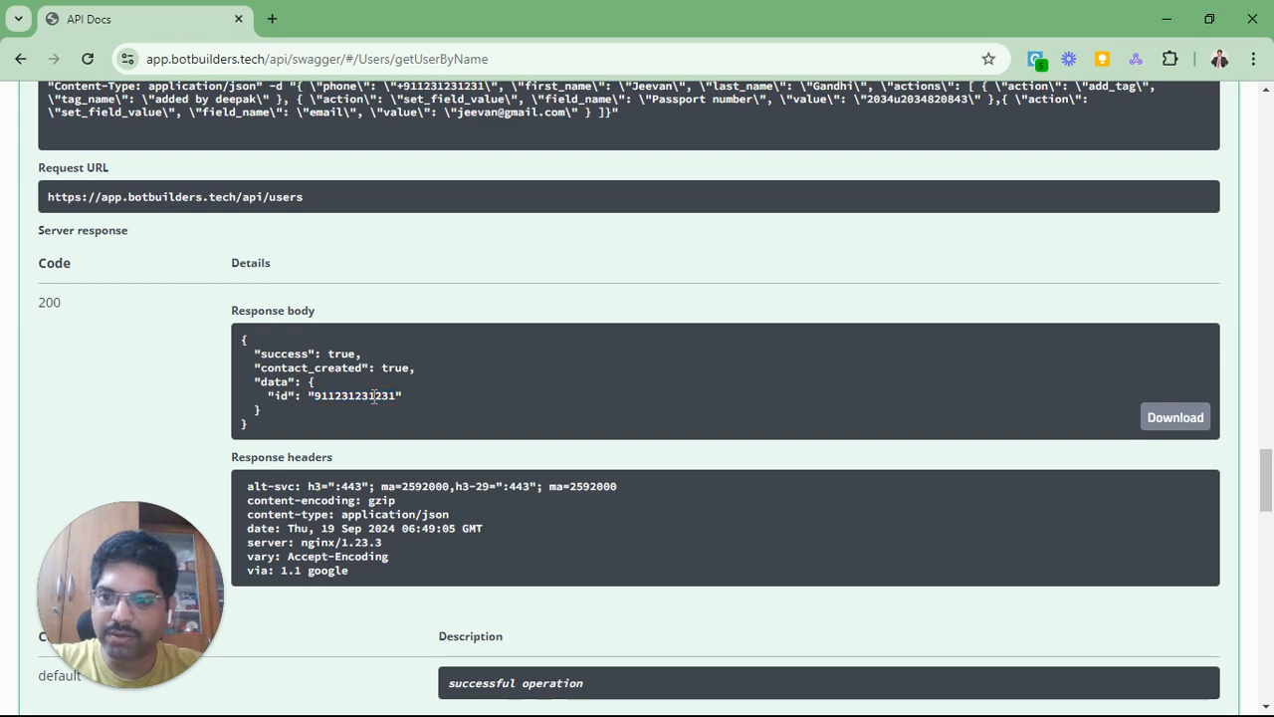
{"action": "scroll", "coordinate": [375, 397], "scroll_direction": "down", "scroll_amount": 1}
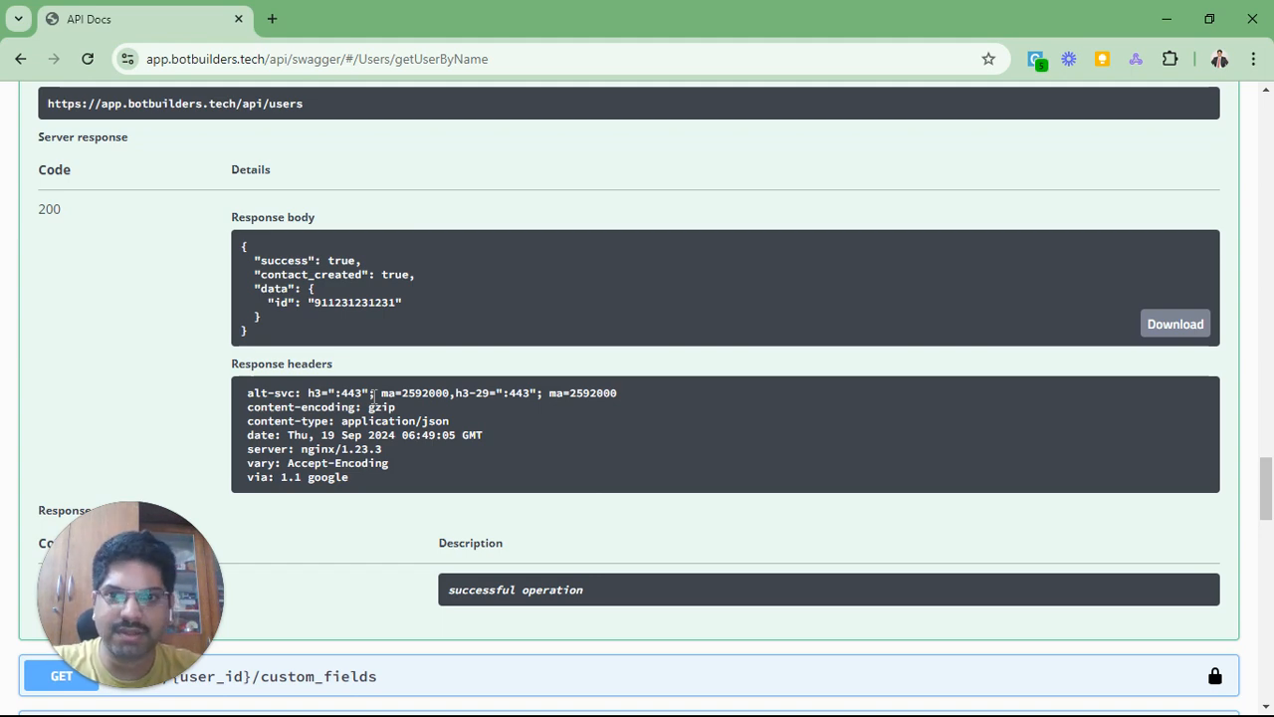
{"action": "key", "text": "alt+Tab"}
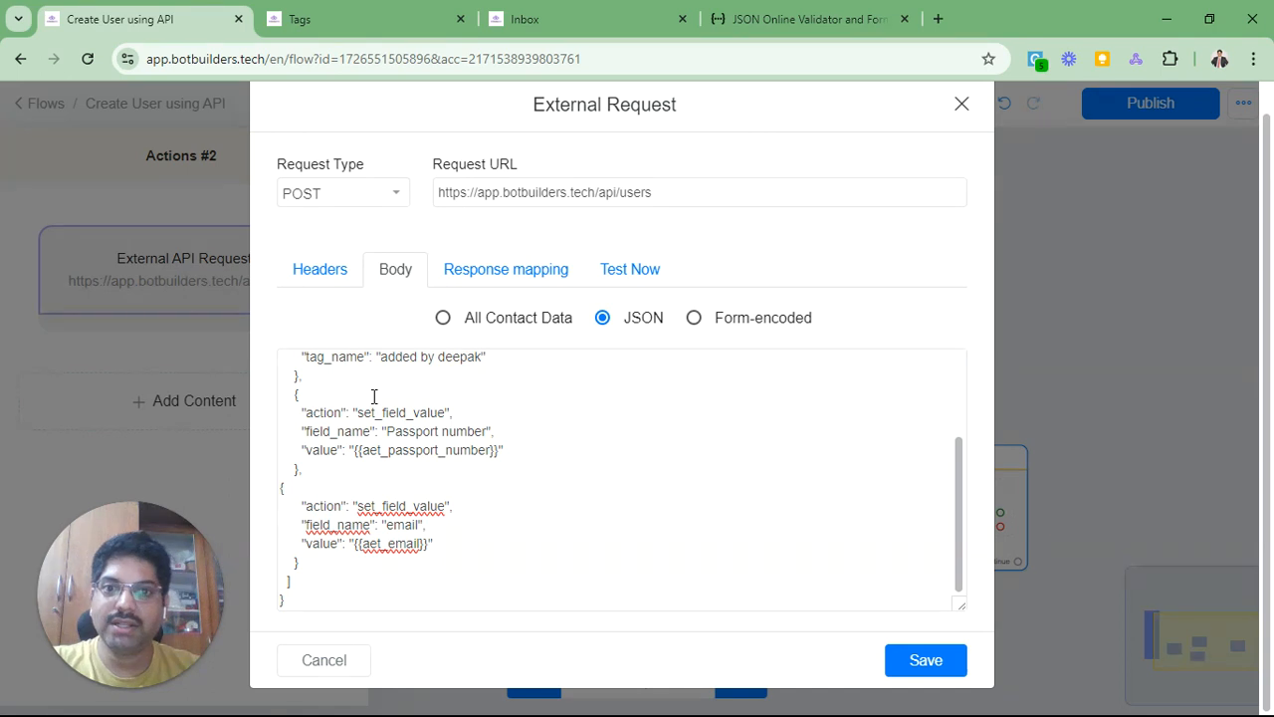
Step: Add a response mapping row and run a test of the external request
{"action": "left_click", "coordinate": [511, 278]}
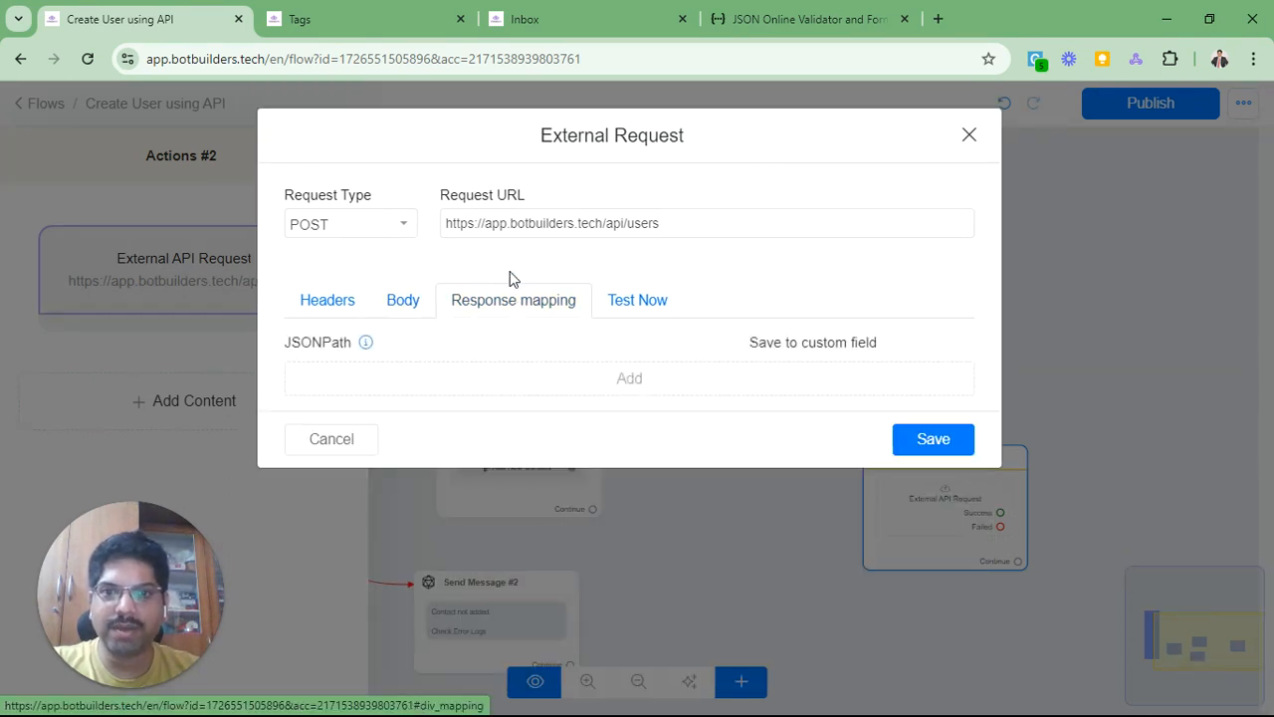
{"action": "left_click", "coordinate": [510, 385]}
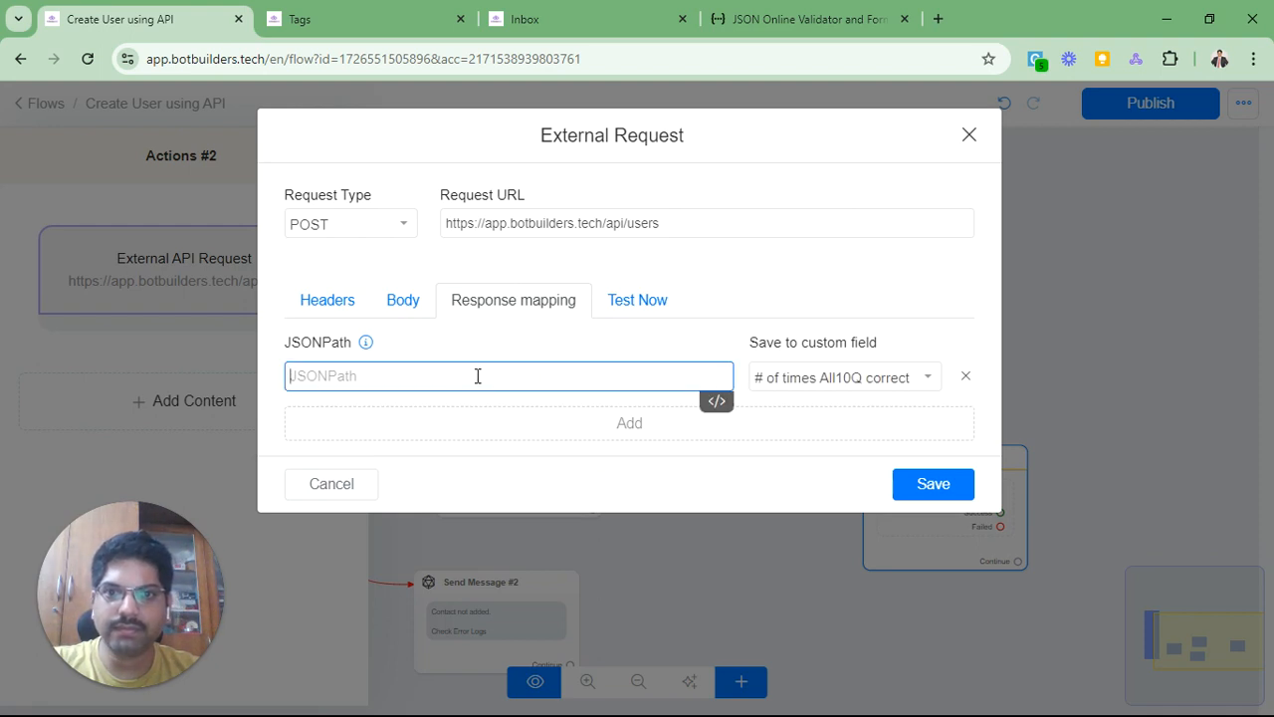
{"action": "left_click", "coordinate": [634, 310]}
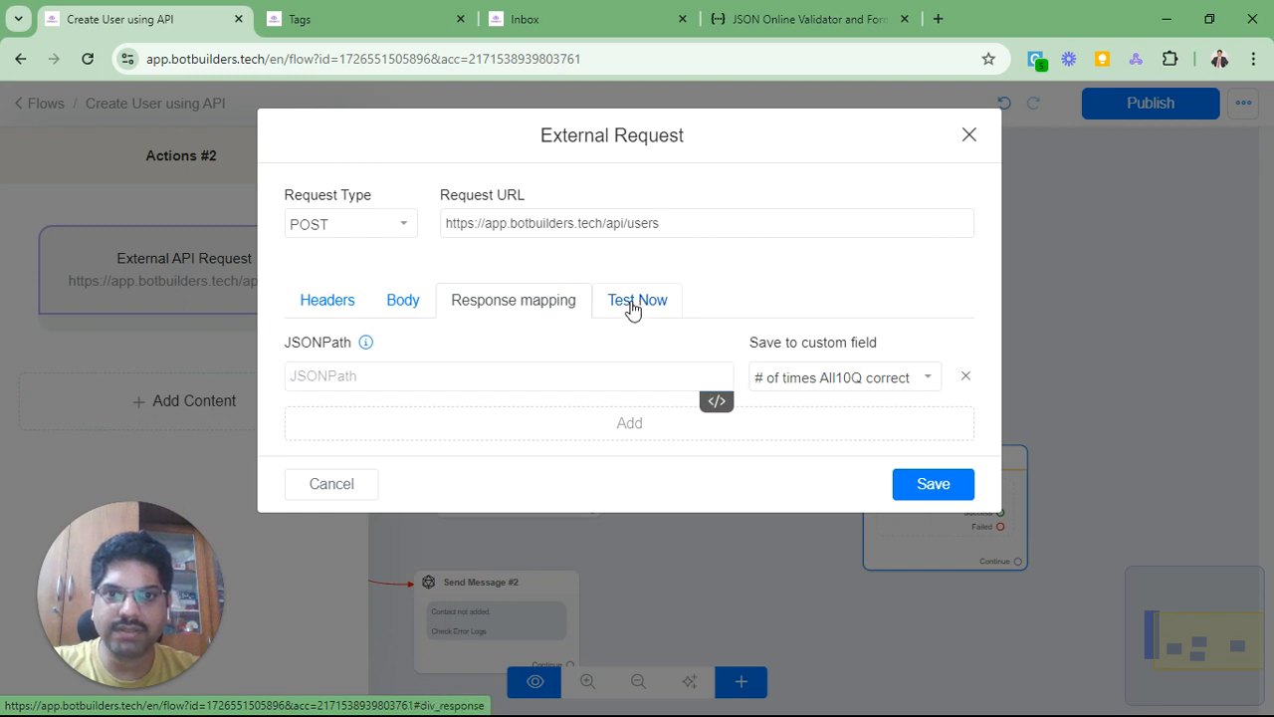
{"action": "left_click", "coordinate": [641, 348]}
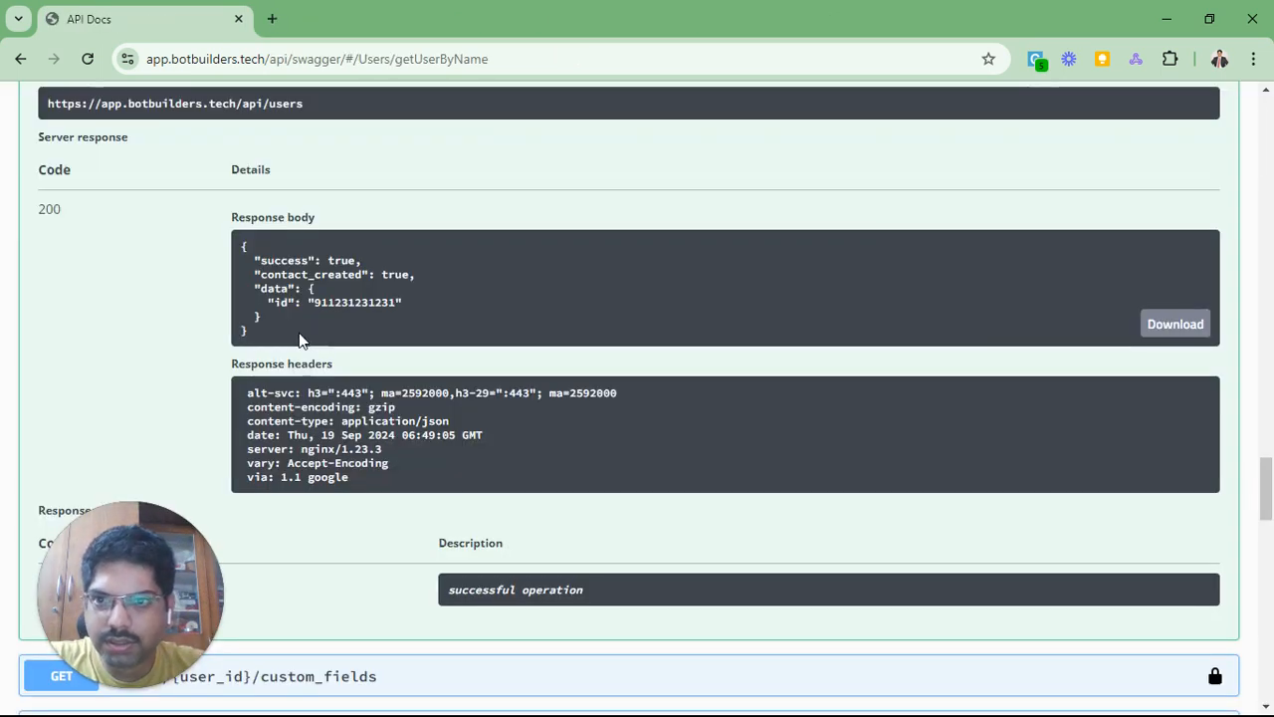
Step: Bring the JSON validator tab with the request body back into view
{"action": "left_click_drag", "start_coordinate": [259, 325], "coordinate": [279, 345]}
{"action": "key", "text": "ctrl+c"}
{"action": "left_click", "coordinate": [240, 252]}
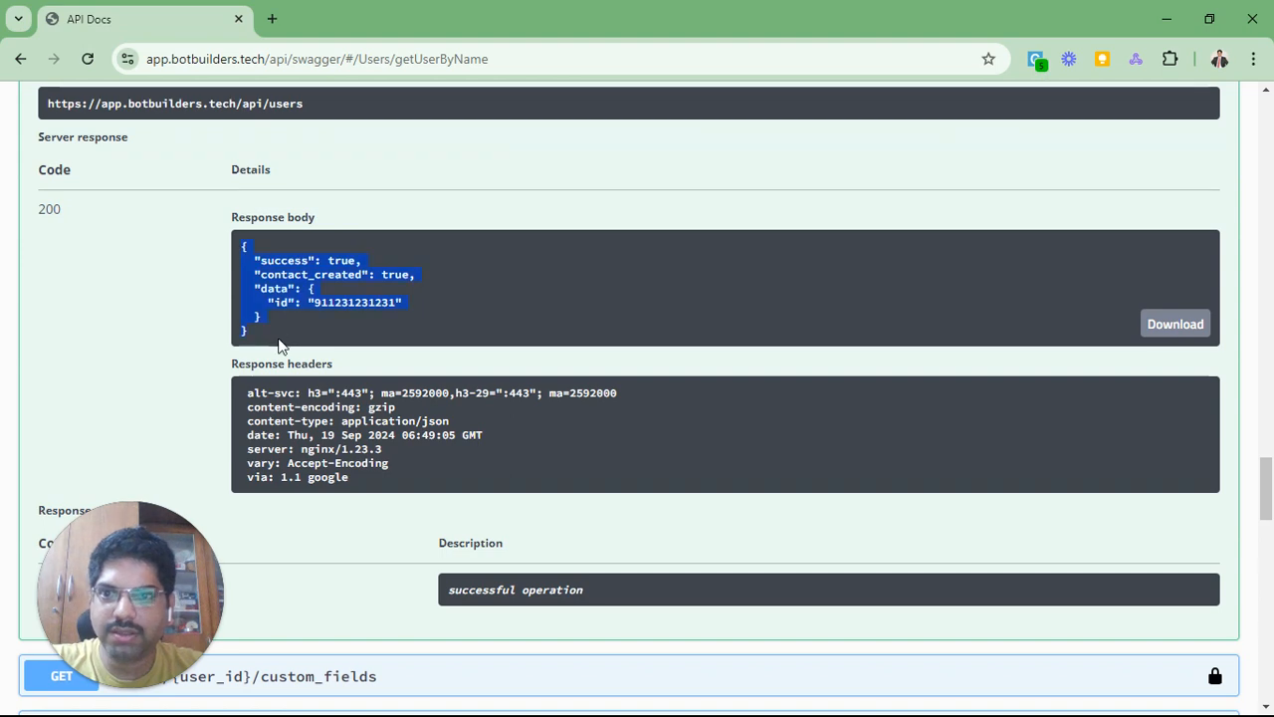
{"action": "key", "text": "alt+Tab"}
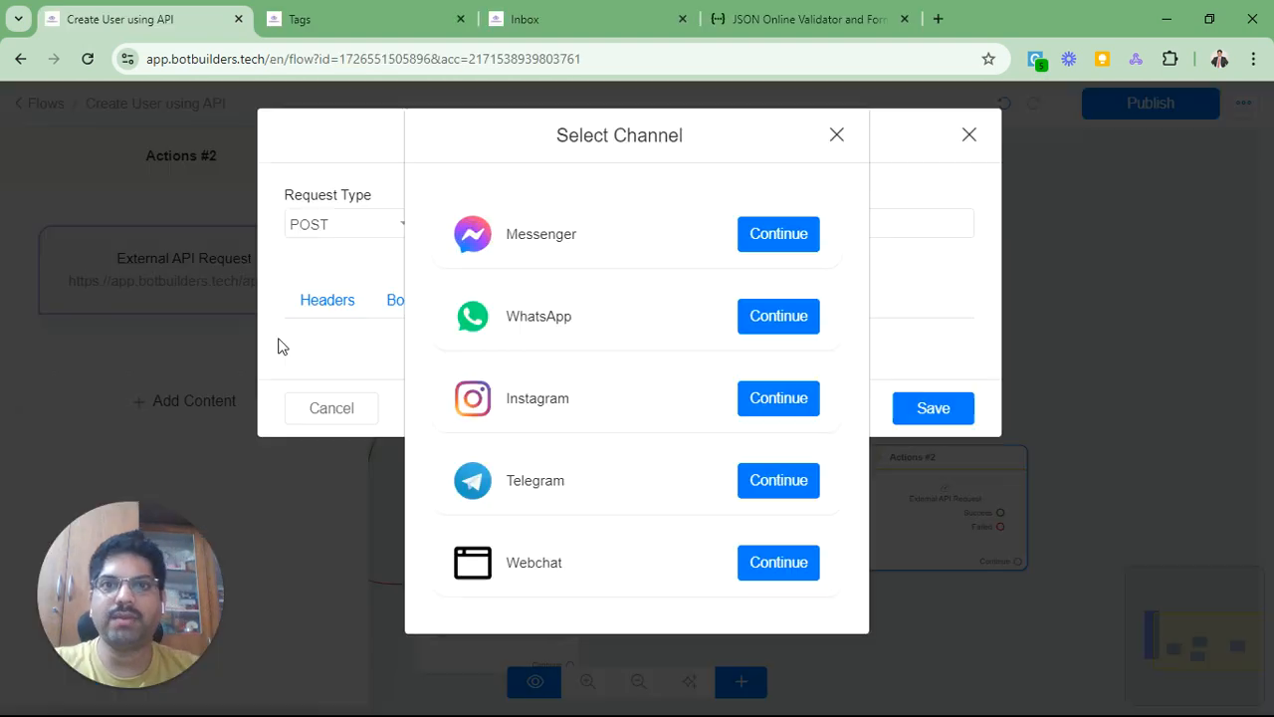
{"action": "left_click", "coordinate": [767, 30]}
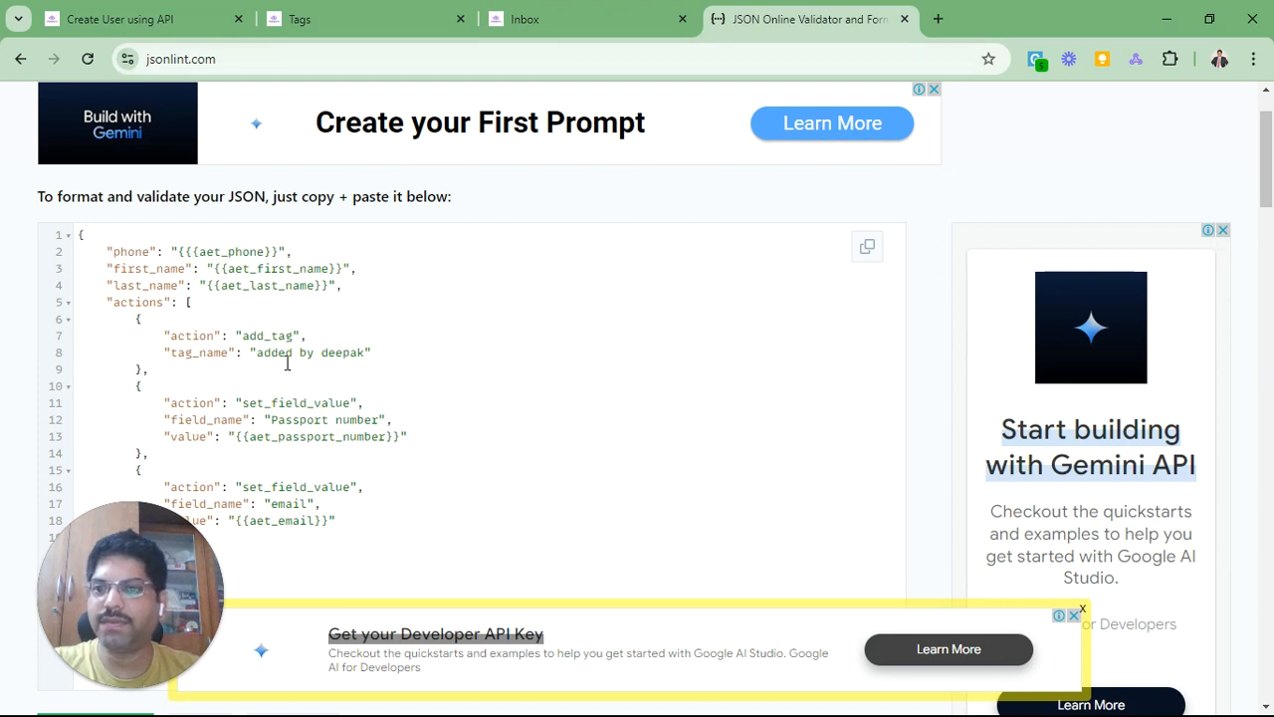
Step: Open JSON Path Finder in a new tab and paste in the create-contact response JSON
{"action": "left_click", "coordinate": [939, 21]}
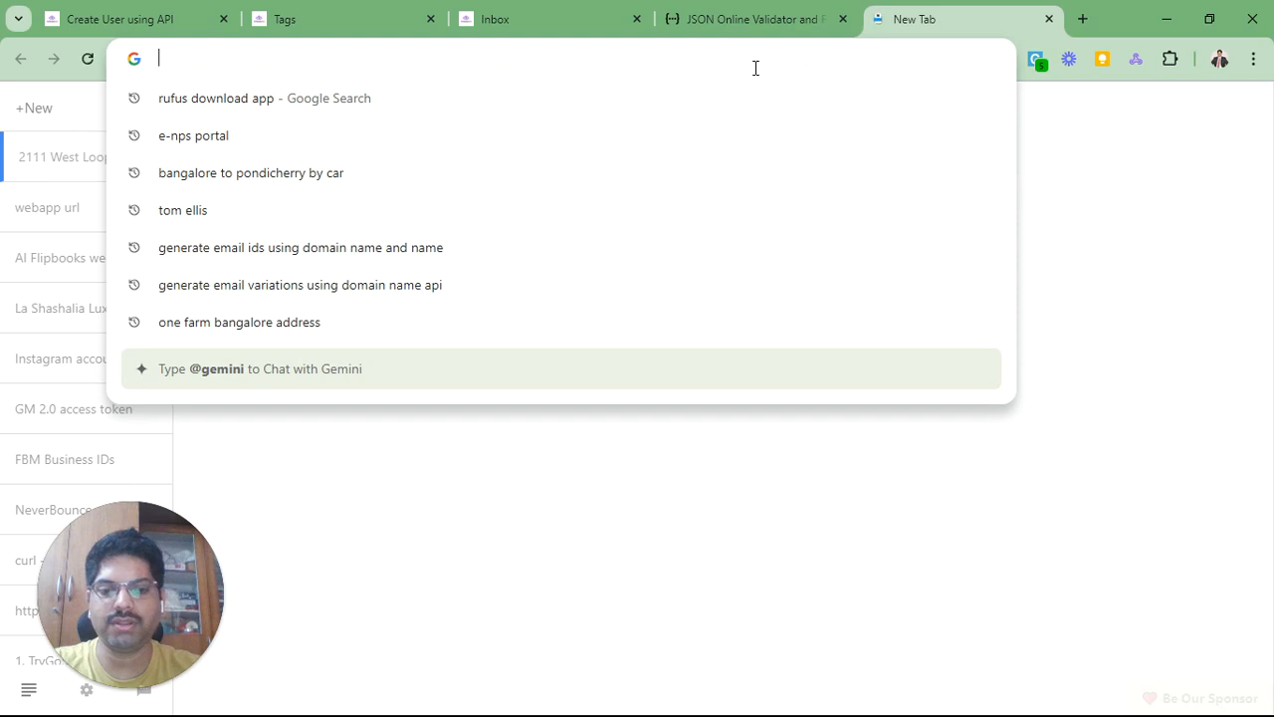
{"action": "type", "text": "json"}
{"action": "key", "text": "Down"}
{"action": "key", "text": "Return"}
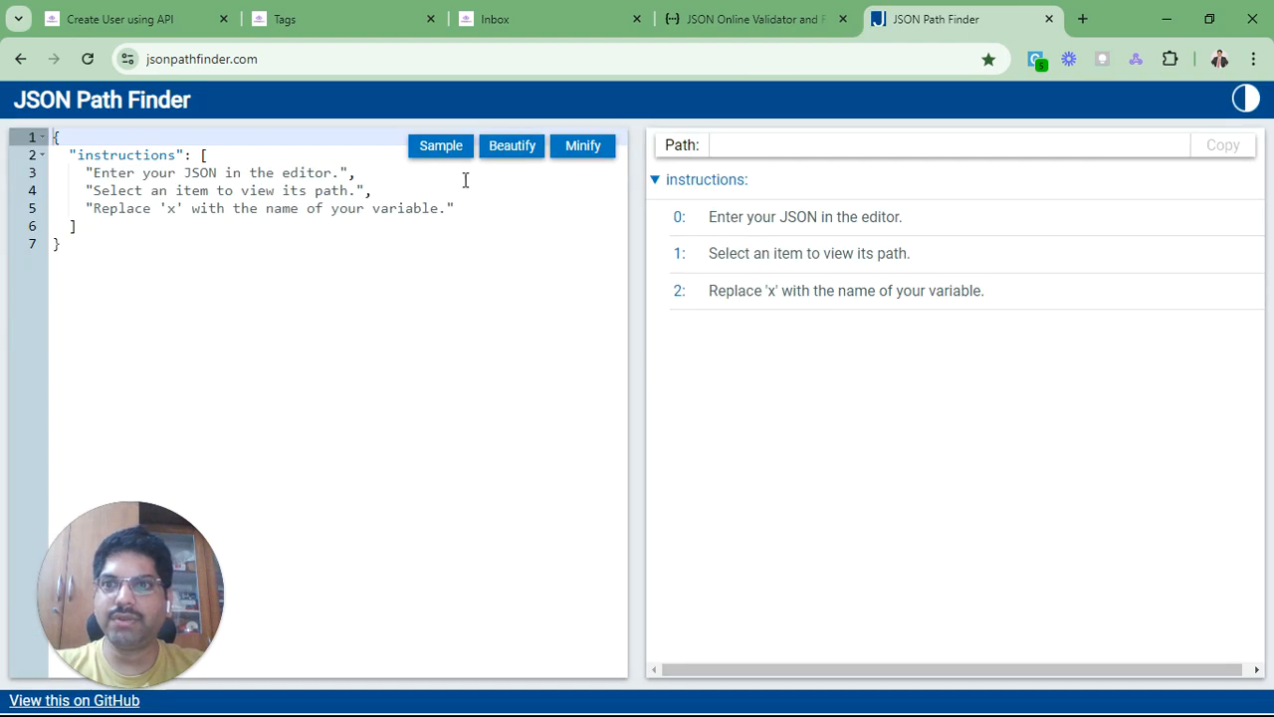
{"action": "left_click", "coordinate": [365, 283]}
{"action": "key", "text": "ctrl+a"}
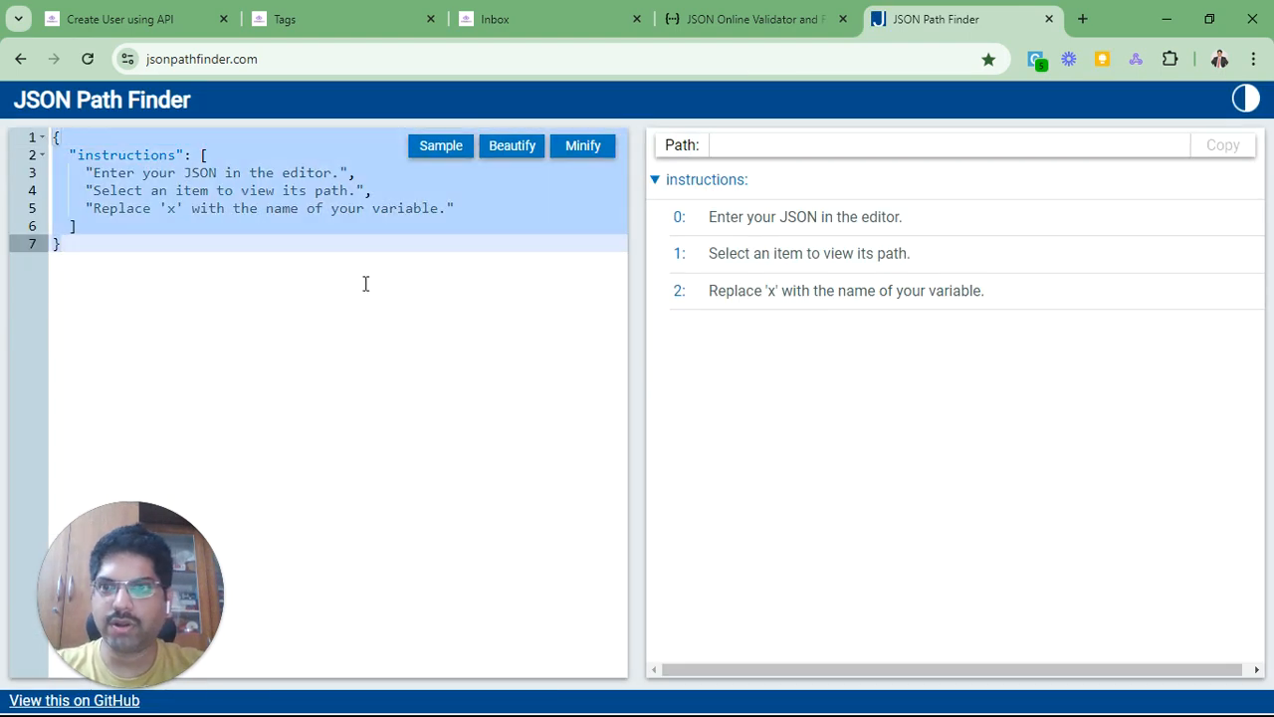
{"action": "key", "text": "ctrl+v"}
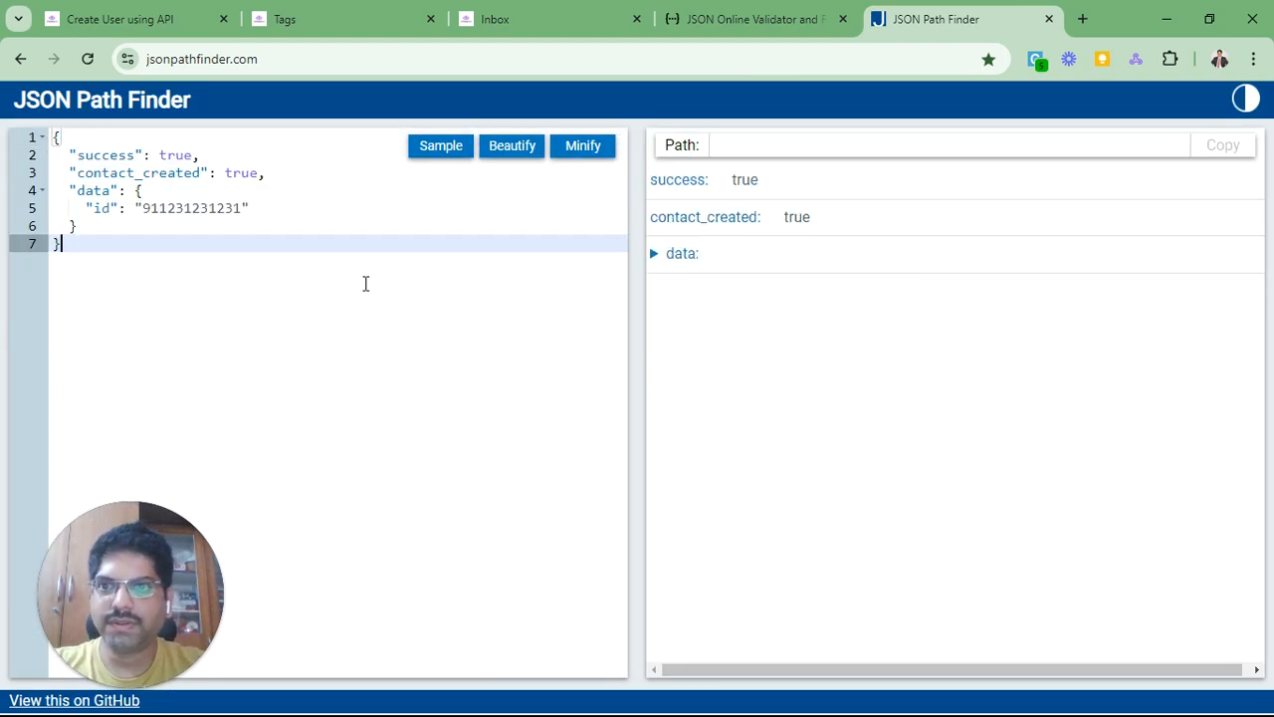
Step: Expand data, get x.data.id as the contact id's path, and return to the flow
{"action": "left_click", "coordinate": [142, 208]}
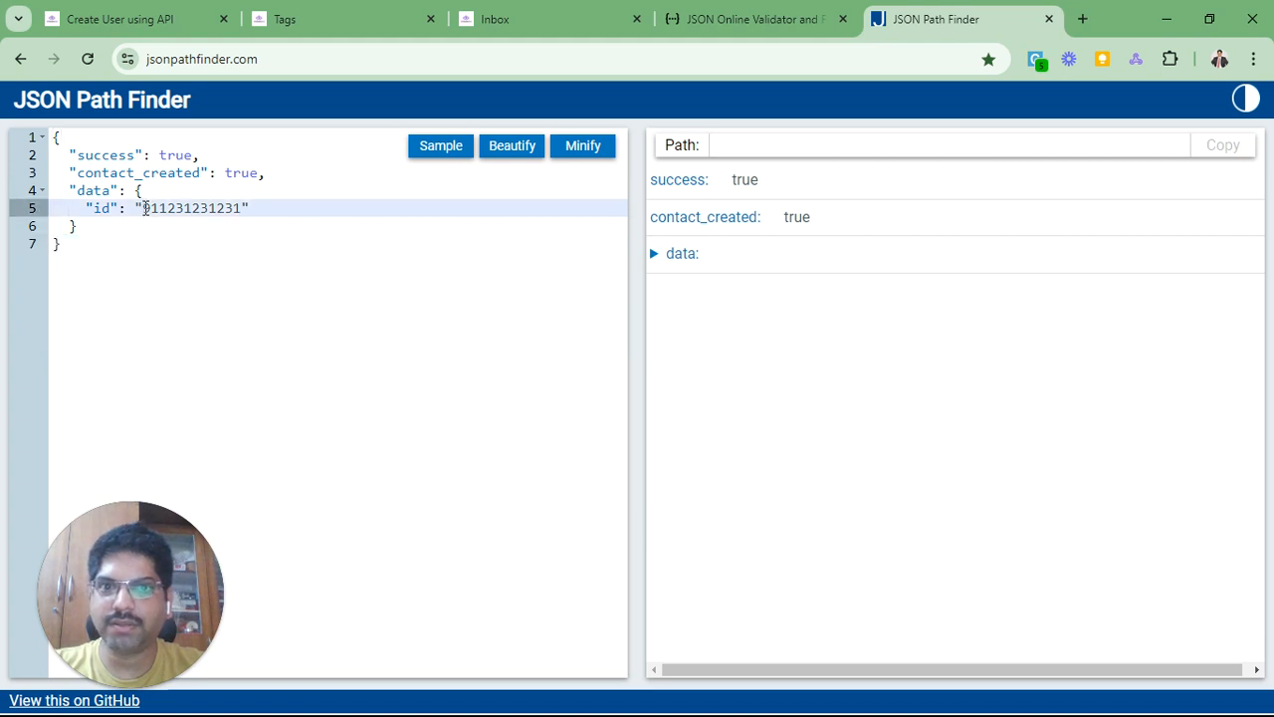
{"action": "double_click", "coordinate": [145, 208]}
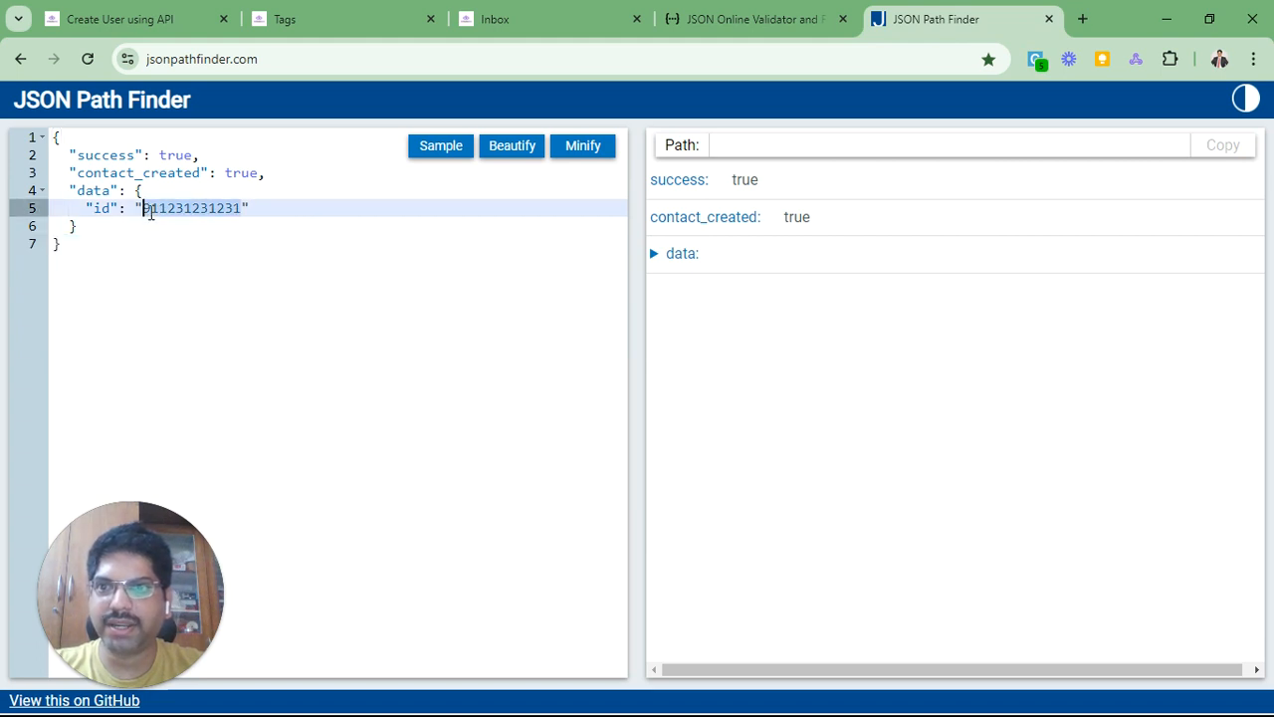
{"action": "left_click", "coordinate": [308, 294]}
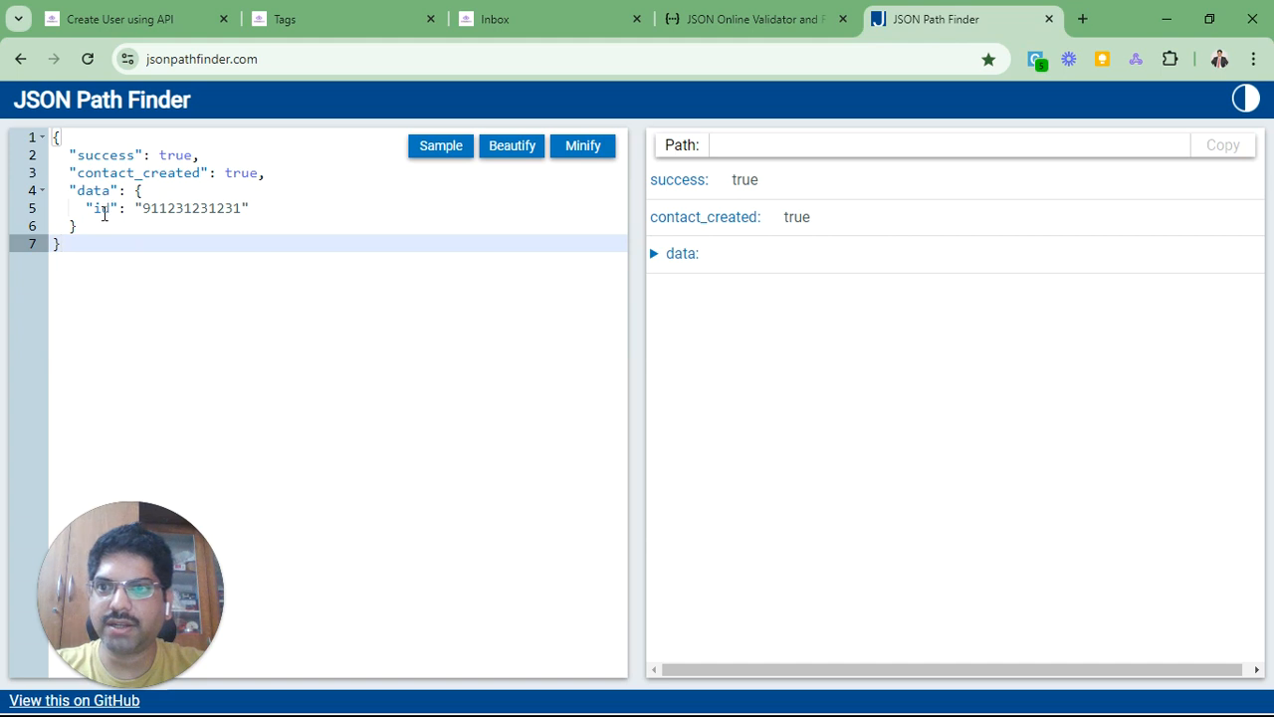
{"action": "left_click", "coordinate": [655, 256]}
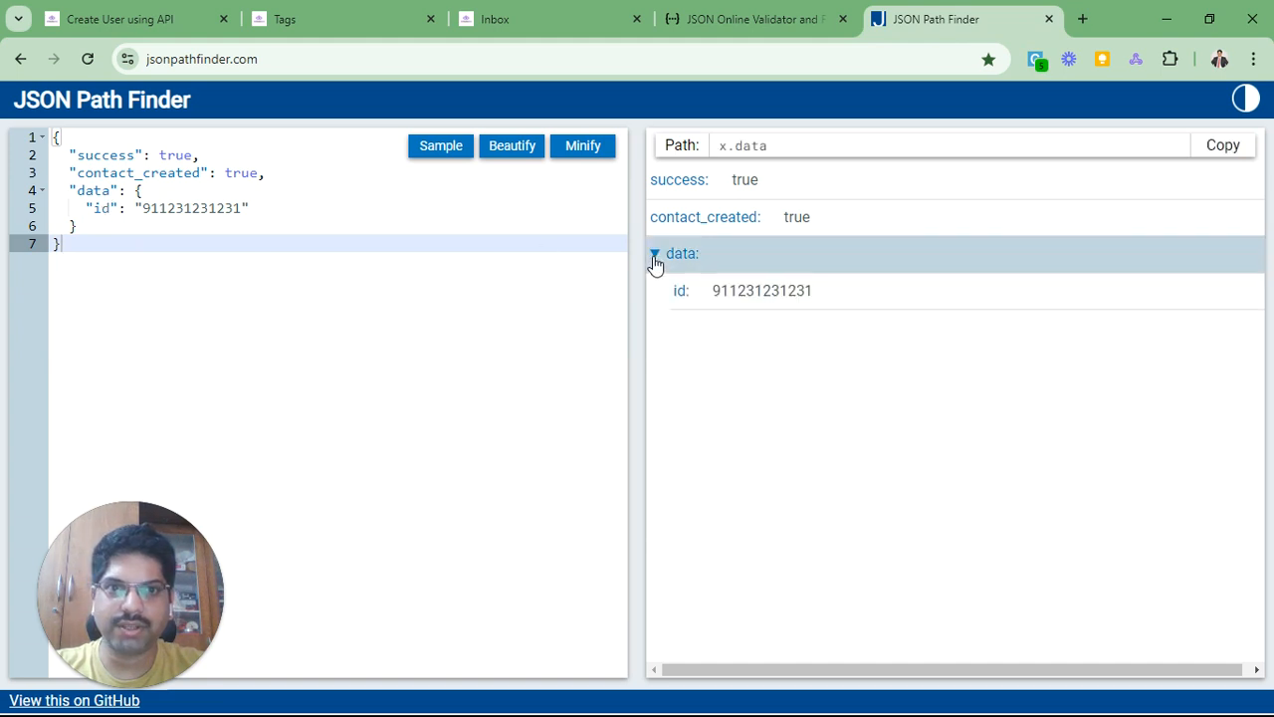
{"action": "left_click", "coordinate": [720, 293]}
{"action": "triple_click", "coordinate": [803, 150]}
{"action": "key", "text": "ctrl+c"}
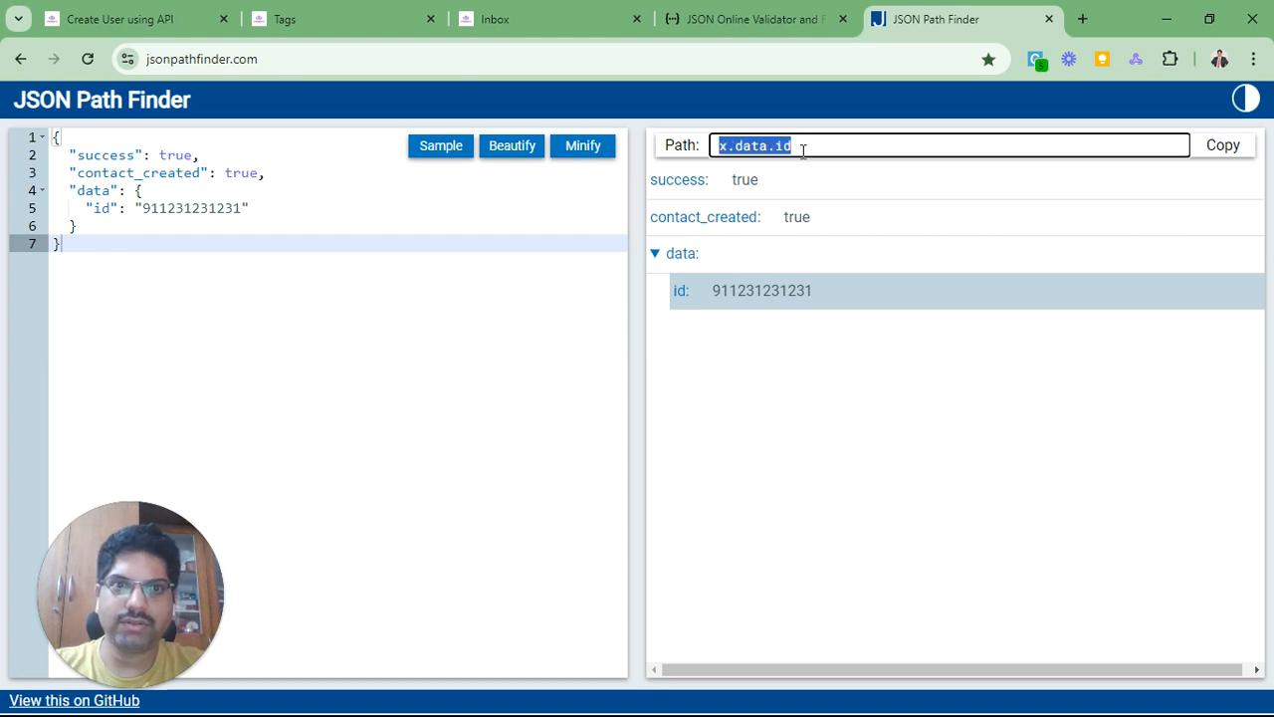
{"action": "left_click", "coordinate": [150, 22]}
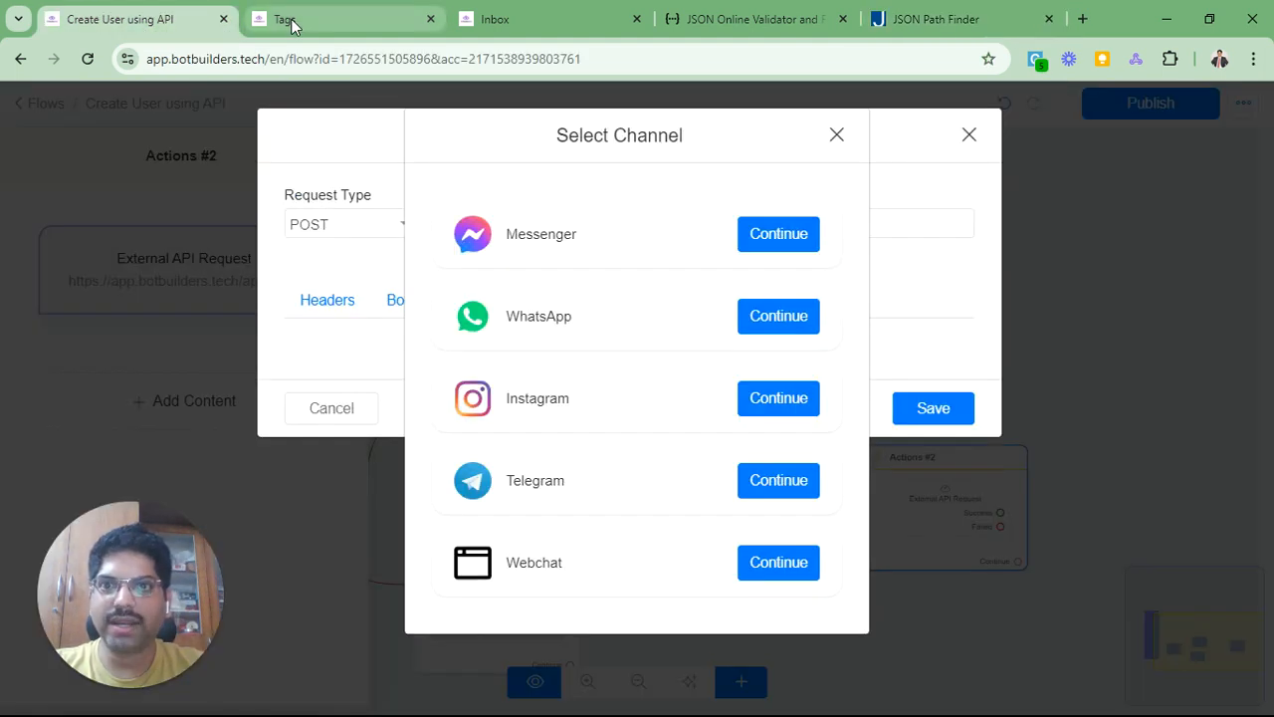
Step: Add a response mapping with the JSONPath $.data.id
{"action": "left_click", "coordinate": [836, 134]}
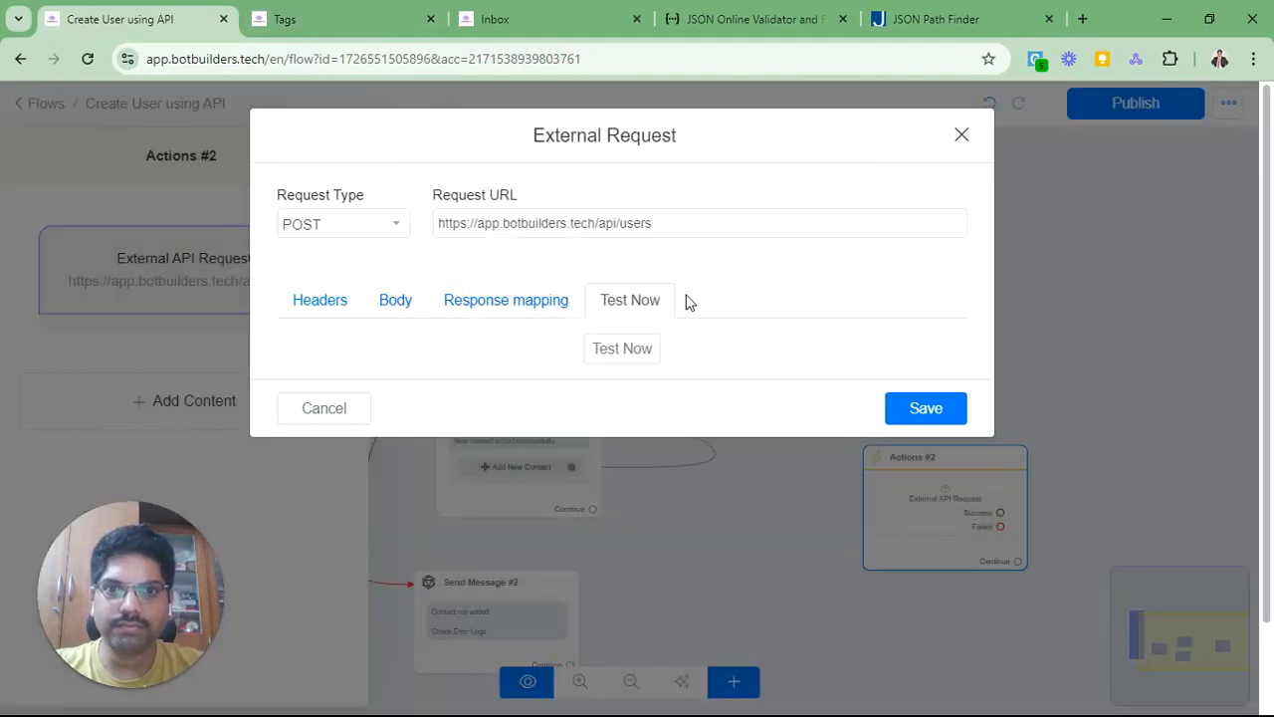
{"action": "left_click", "coordinate": [503, 299]}
{"action": "left_click", "coordinate": [356, 374]}
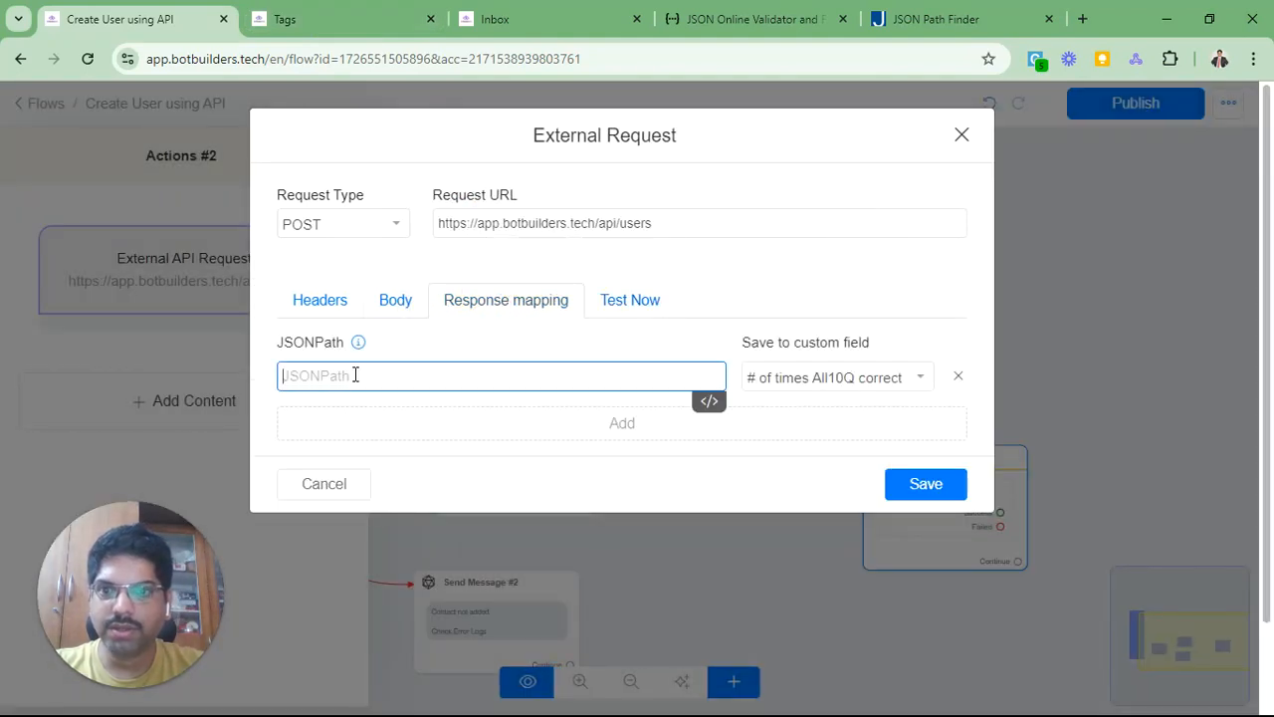
{"action": "key", "text": "ctrl+v"}
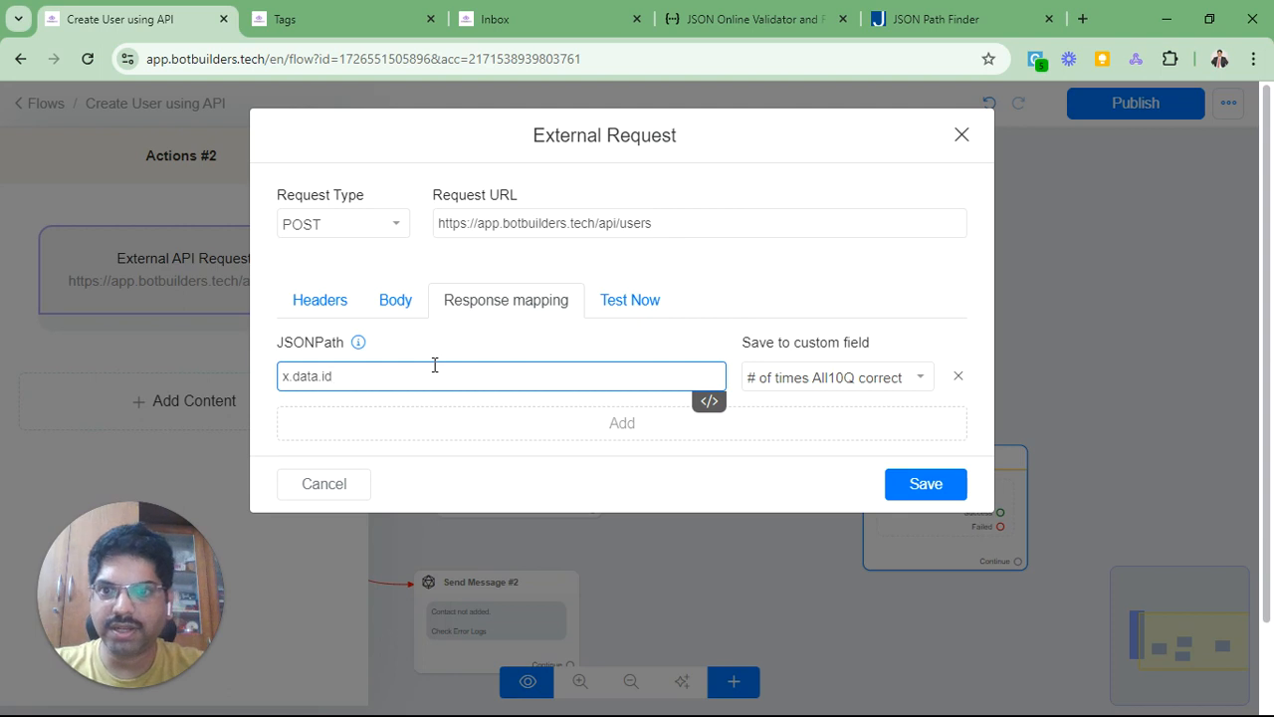
{"action": "key", "text": "Delete"}
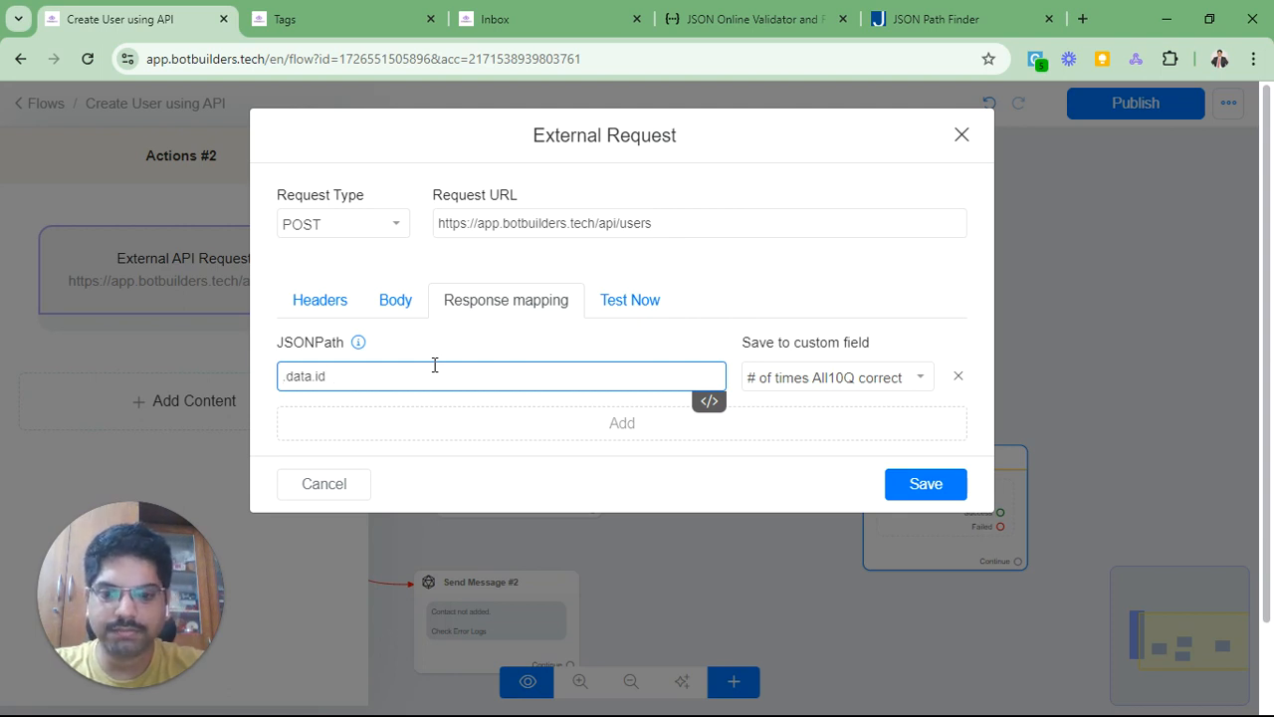
{"action": "type", "text": "$"}
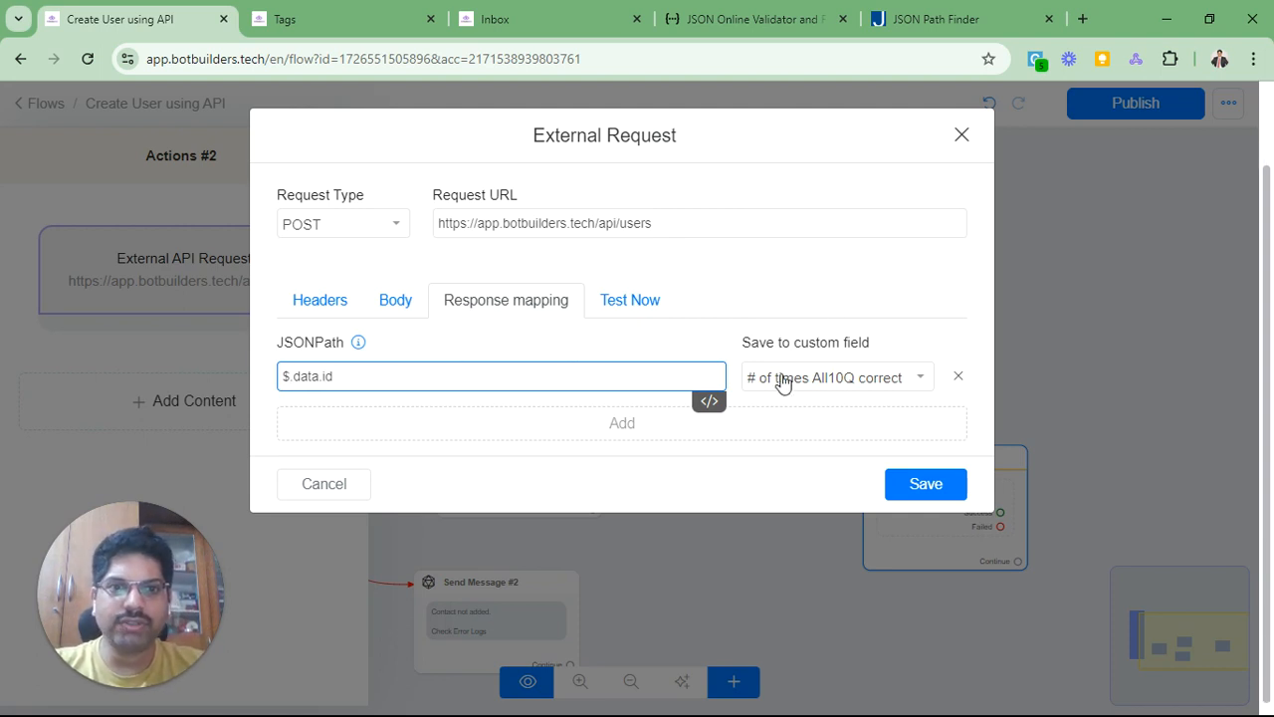
Step: Save the mapped value into the demo_number custom field
{"action": "left_click", "coordinate": [841, 383]}
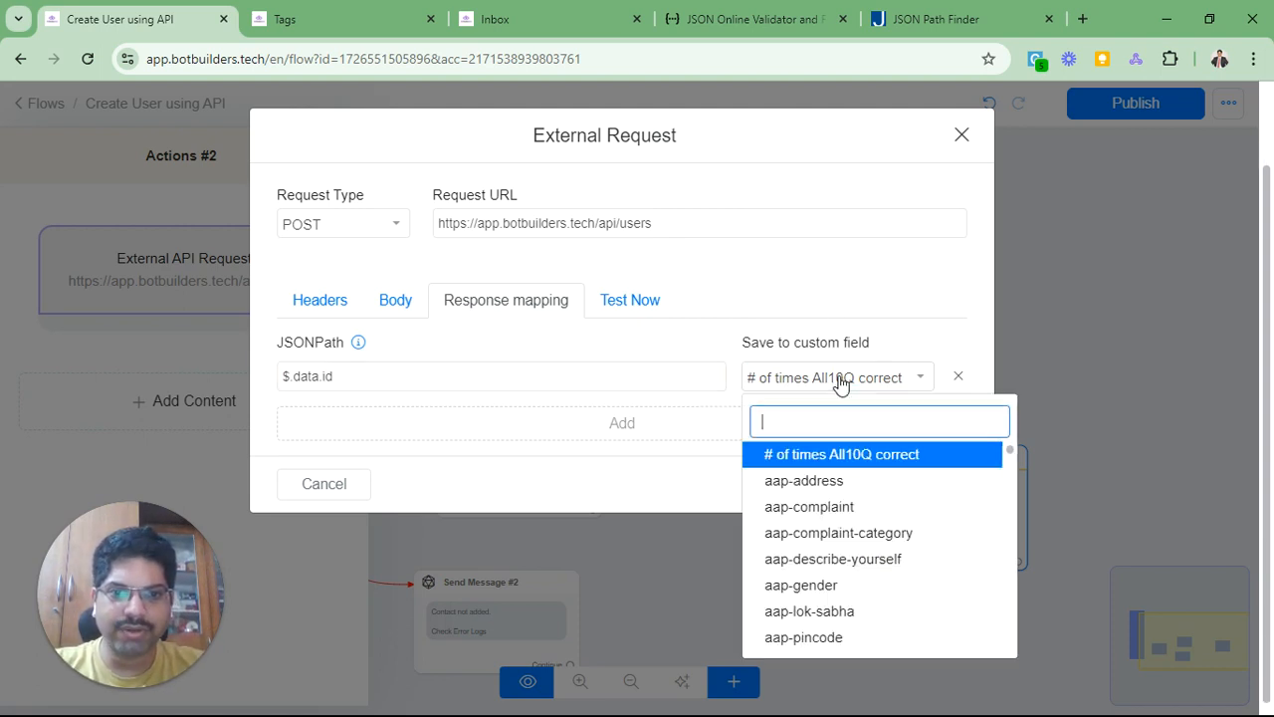
{"action": "scroll", "coordinate": [856, 468], "scroll_direction": "down", "scroll_amount": 2}
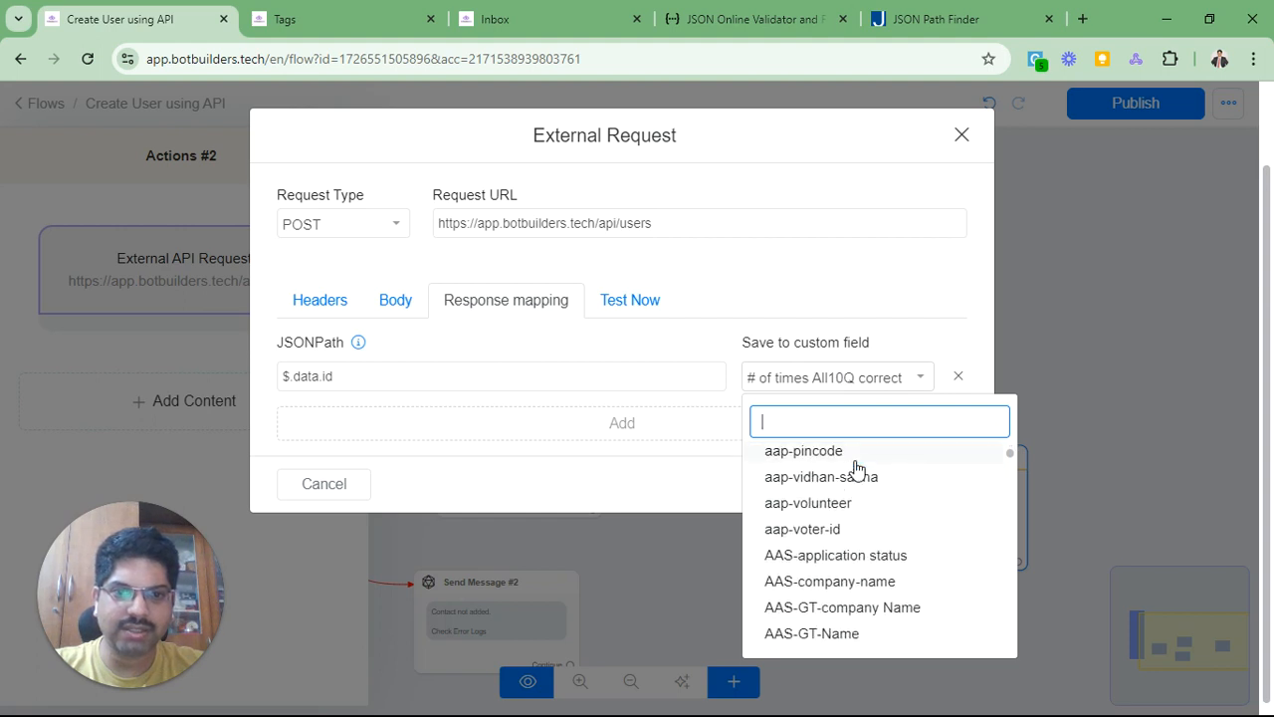
{"action": "type", "text": "demo"}
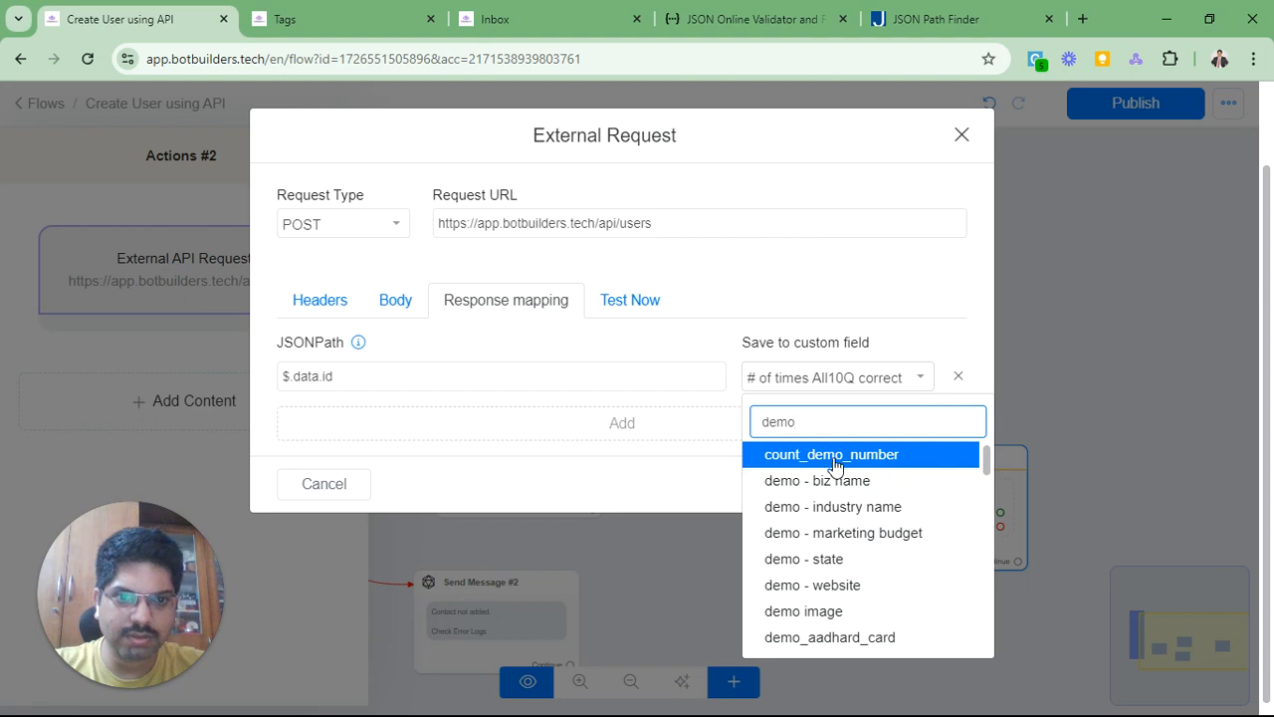
{"action": "scroll", "coordinate": [891, 516], "scroll_direction": "down", "scroll_amount": 1}
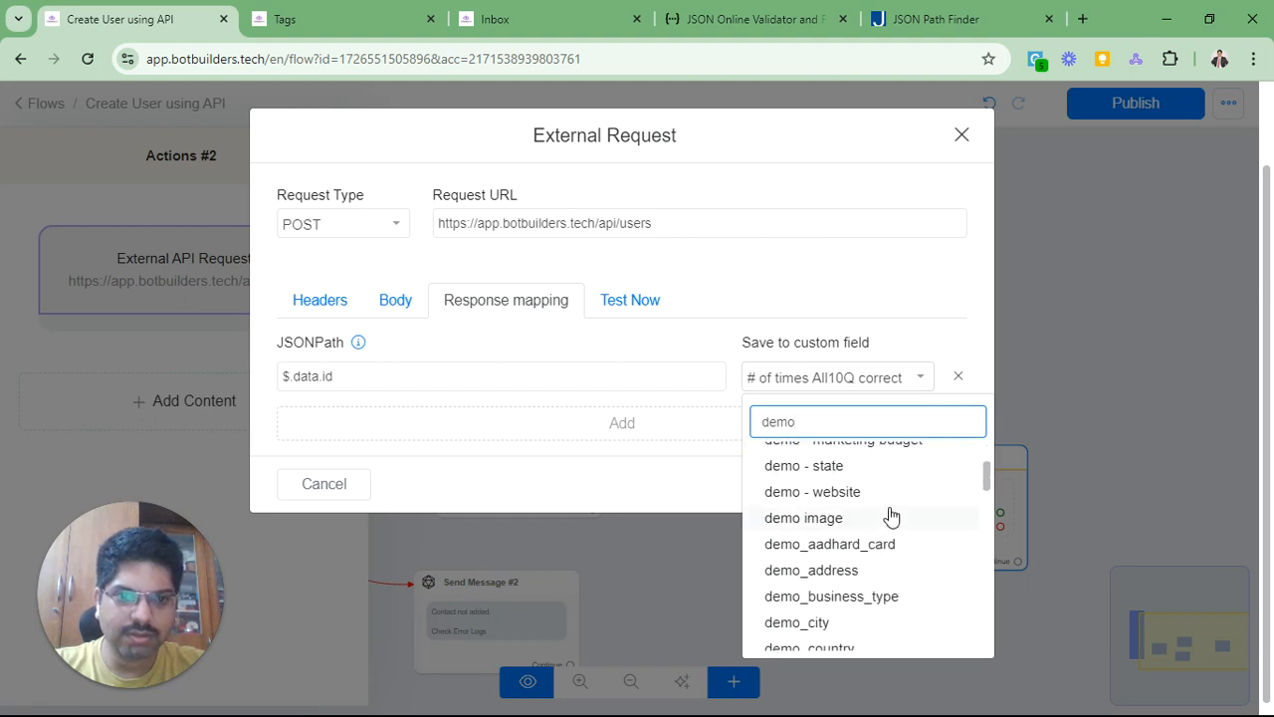
{"action": "scroll", "coordinate": [891, 516], "scroll_direction": "down", "scroll_amount": 1}
{"action": "scroll", "coordinate": [891, 513], "scroll_direction": "down", "scroll_amount": 1}
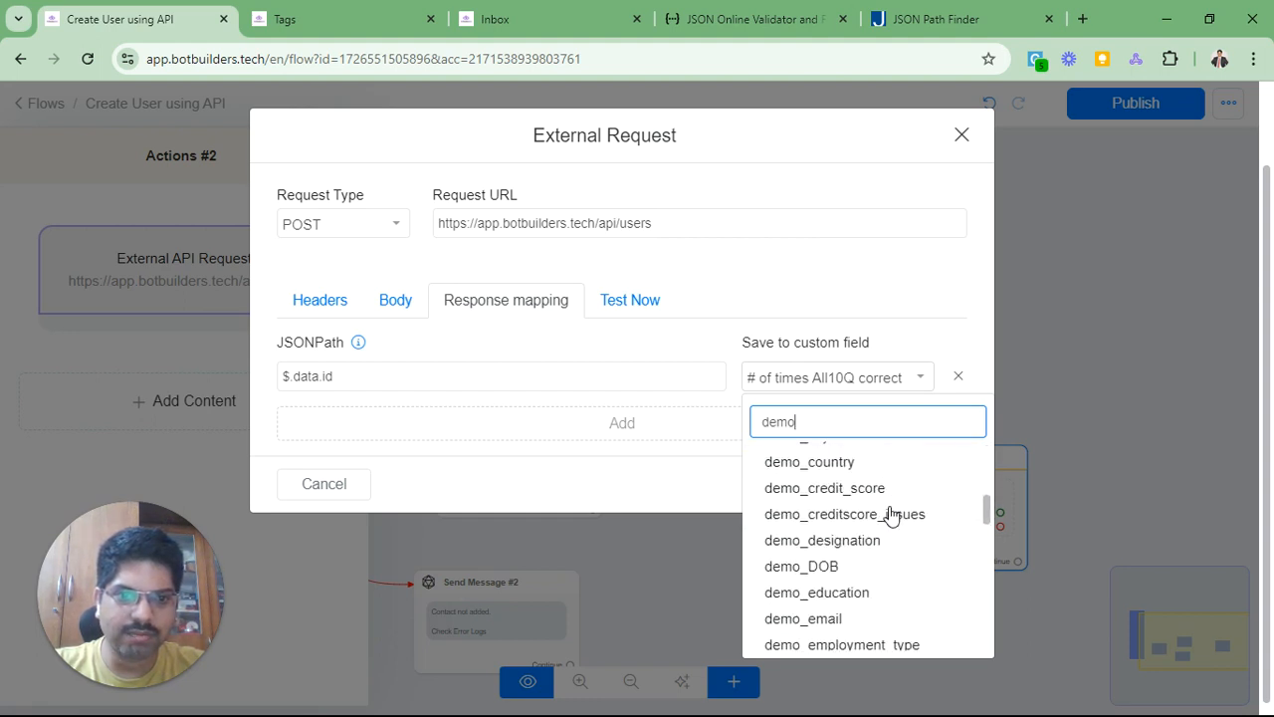
{"action": "scroll", "coordinate": [887, 535], "scroll_direction": "down", "scroll_amount": 1}
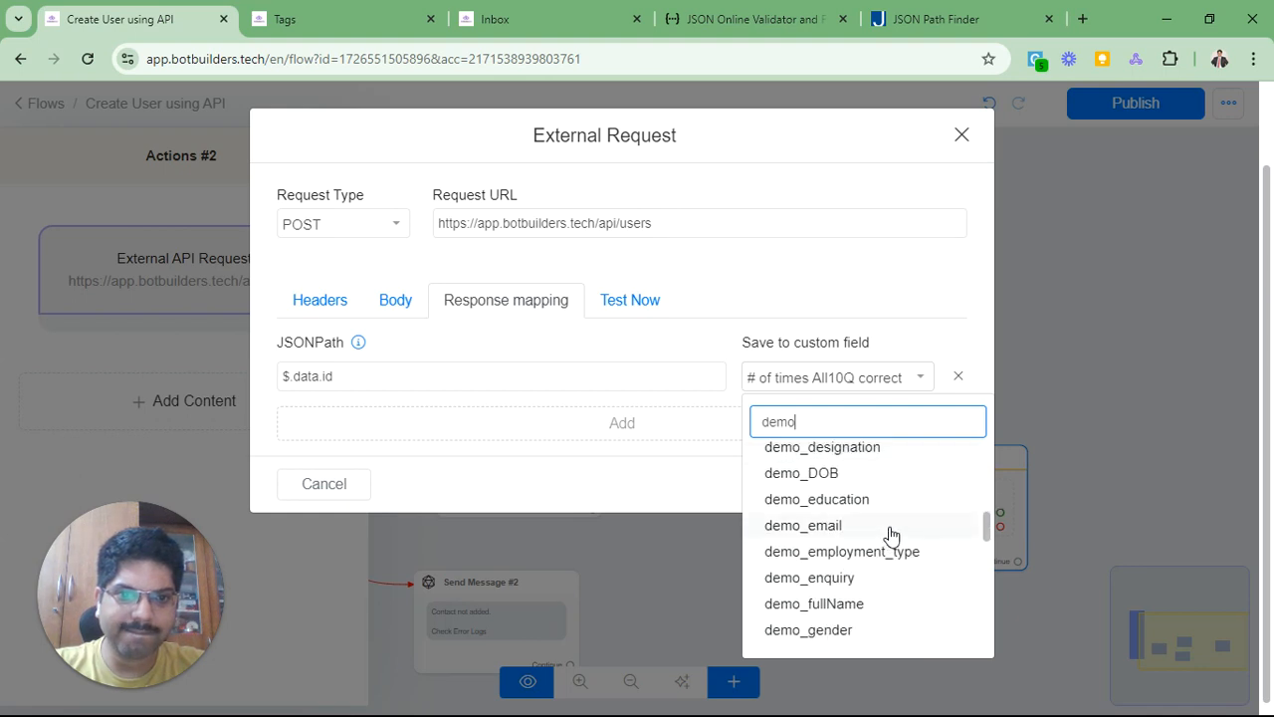
{"action": "key", "text": "ctrl+a"}
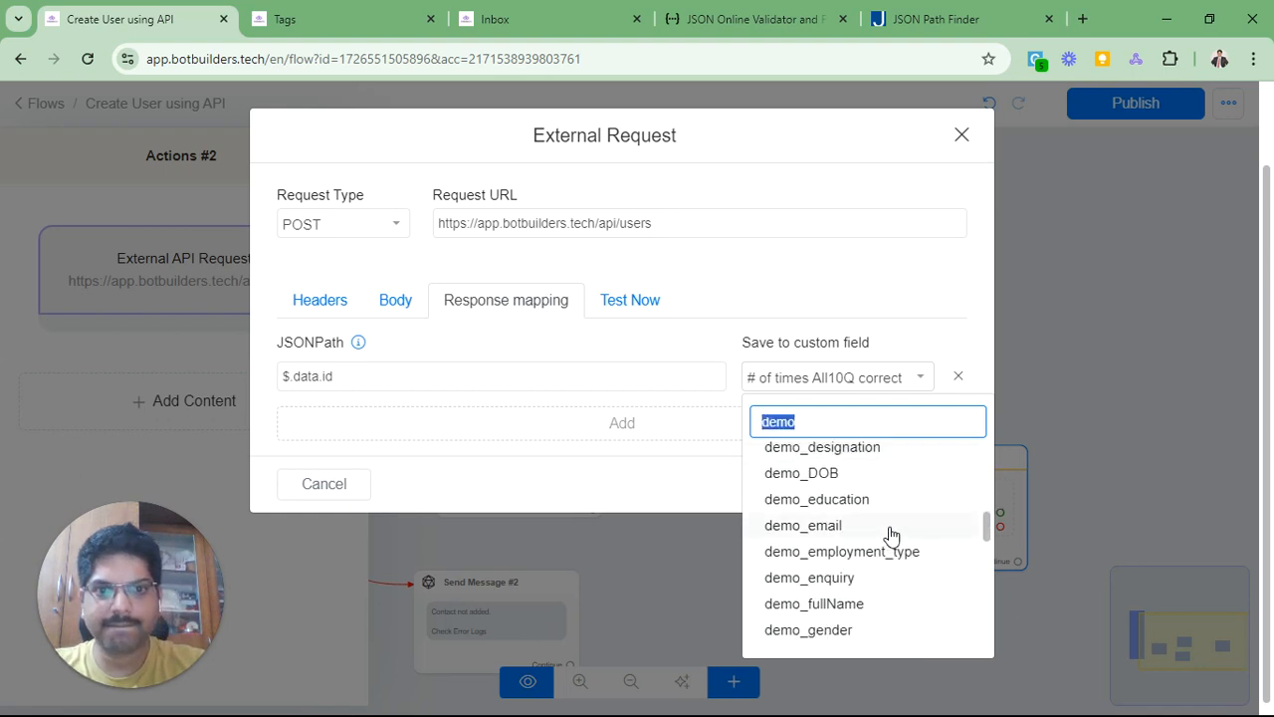
{"action": "type", "text": "num"}
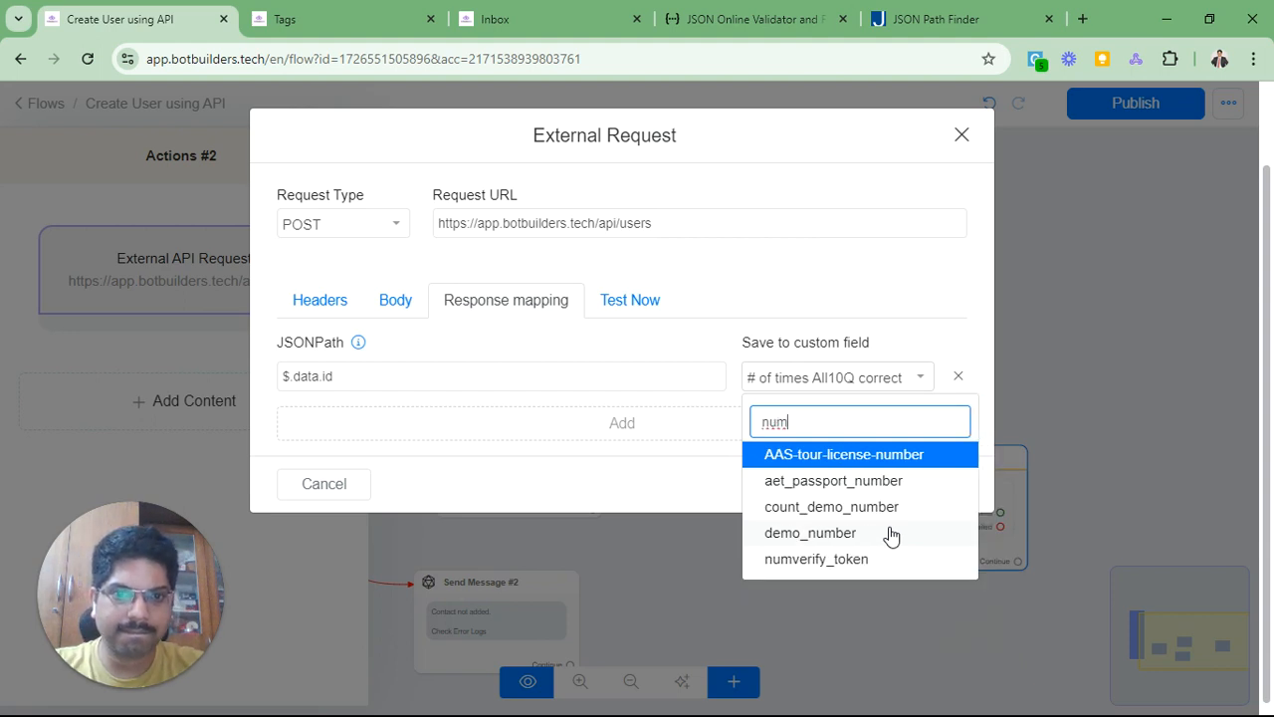
{"action": "left_click", "coordinate": [890, 535]}
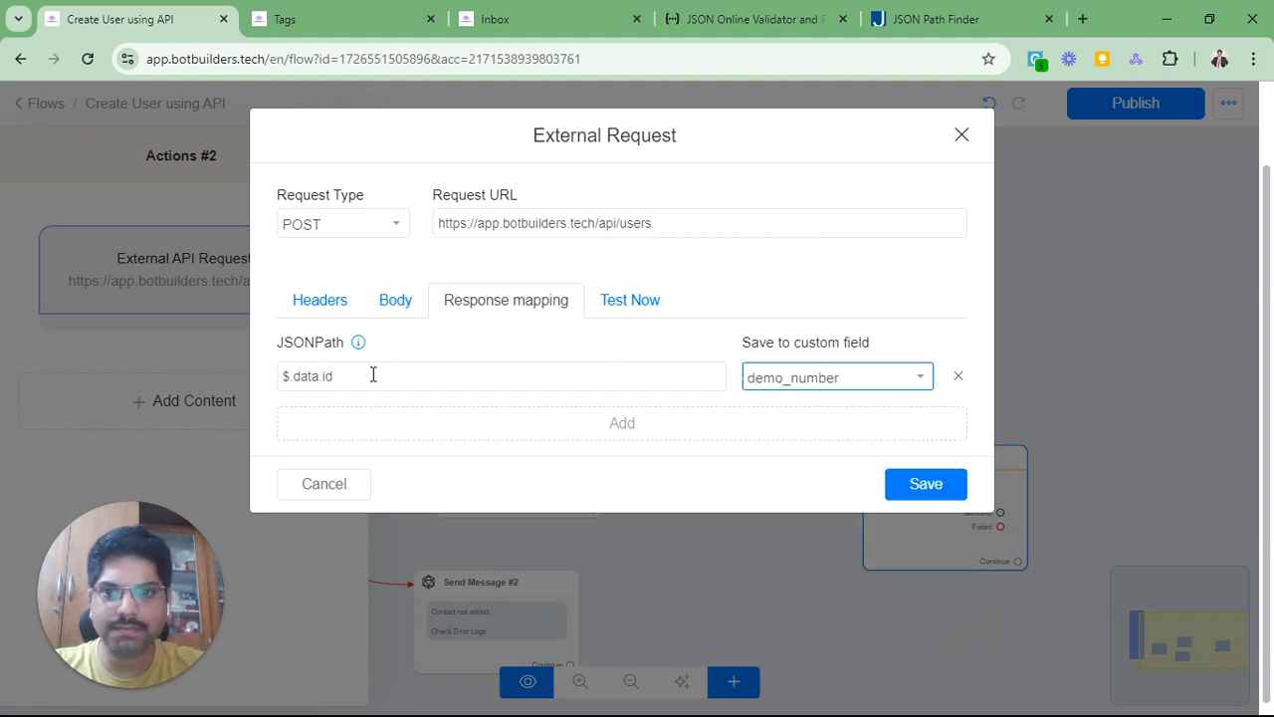
Step: Review the /api/users URL, body and response mapping of Actions #2, then save it
{"action": "left_click", "coordinate": [398, 311]}
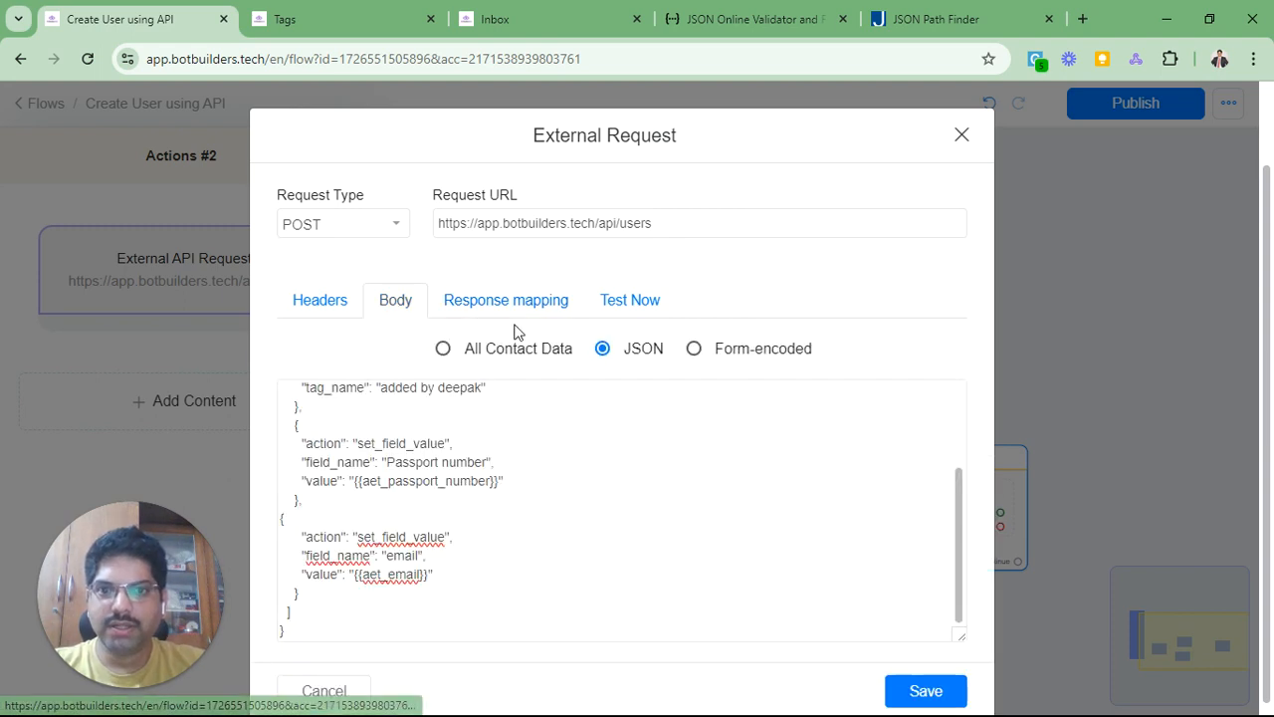
{"action": "left_click", "coordinate": [505, 299]}
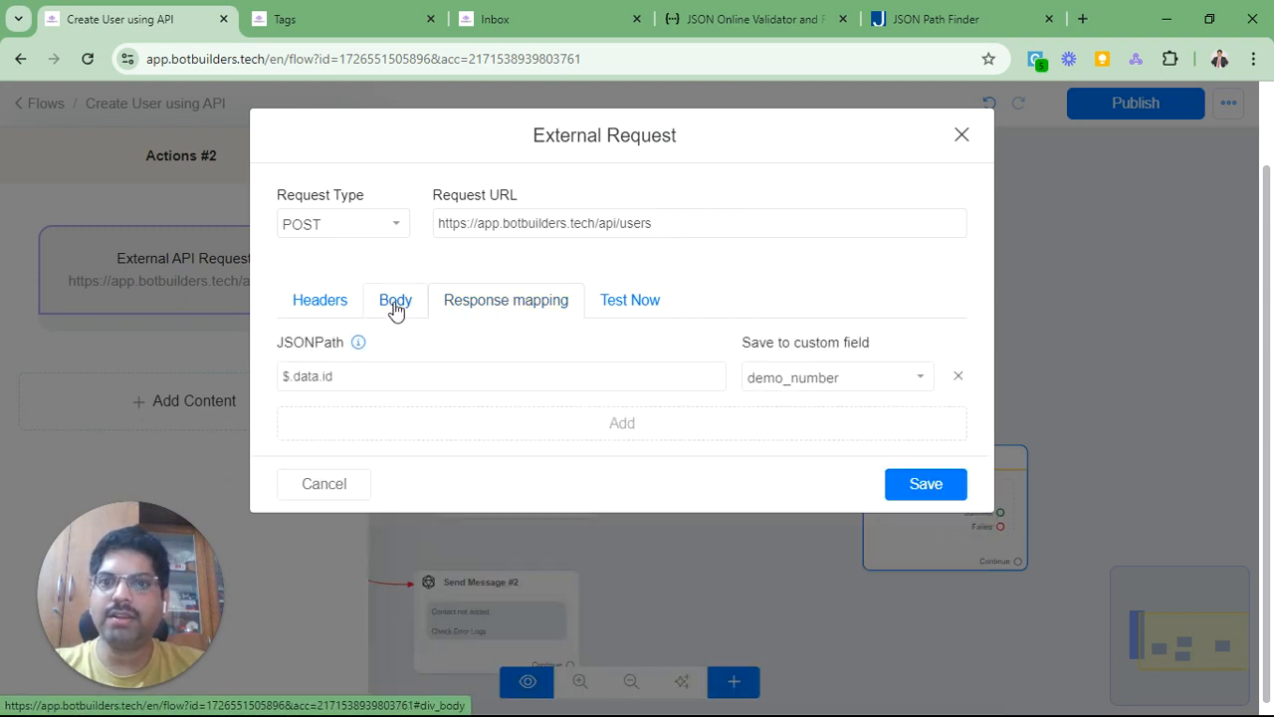
{"action": "left_click", "coordinate": [396, 309]}
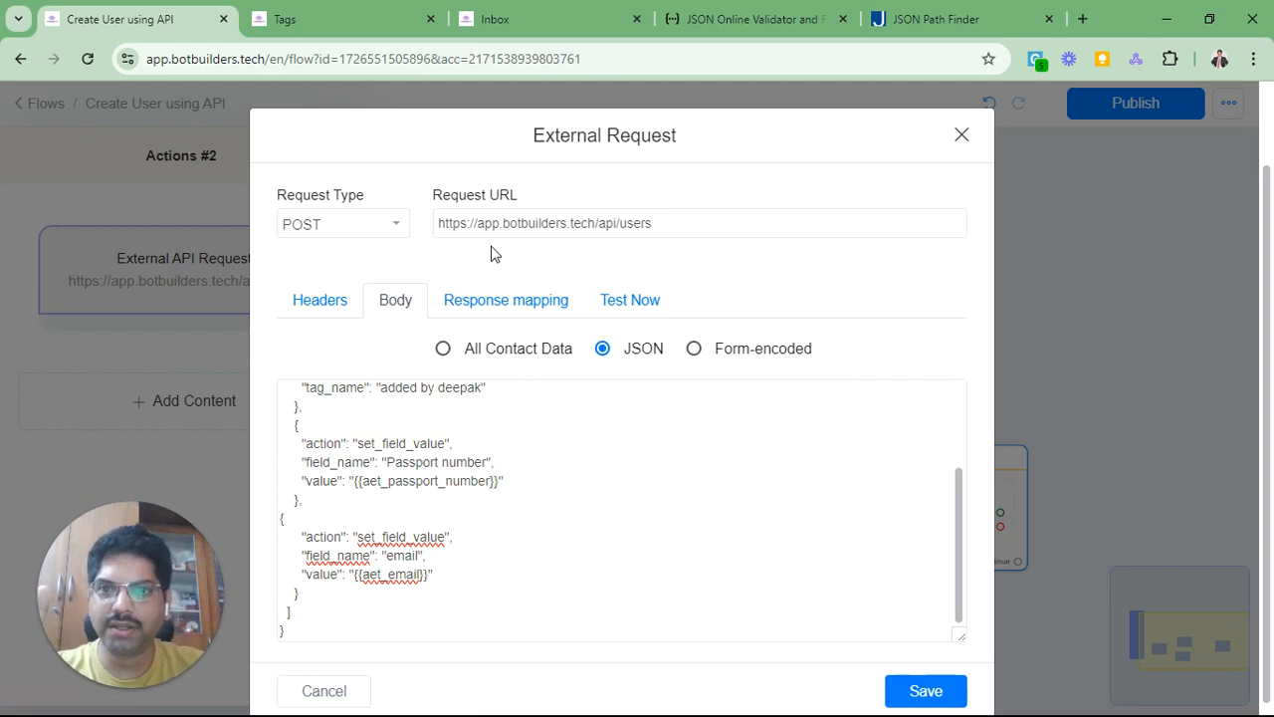
{"action": "left_click_drag", "start_coordinate": [595, 225], "coordinate": [679, 226]}
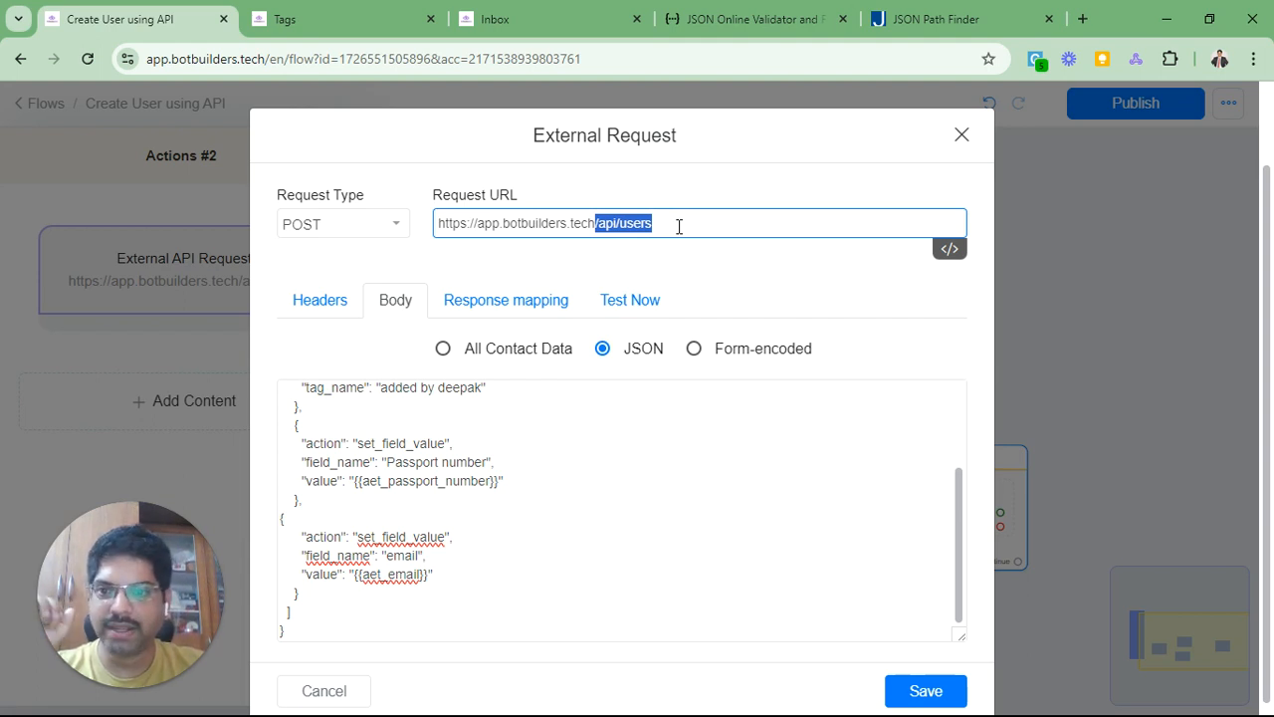
{"action": "left_click", "coordinate": [528, 313]}
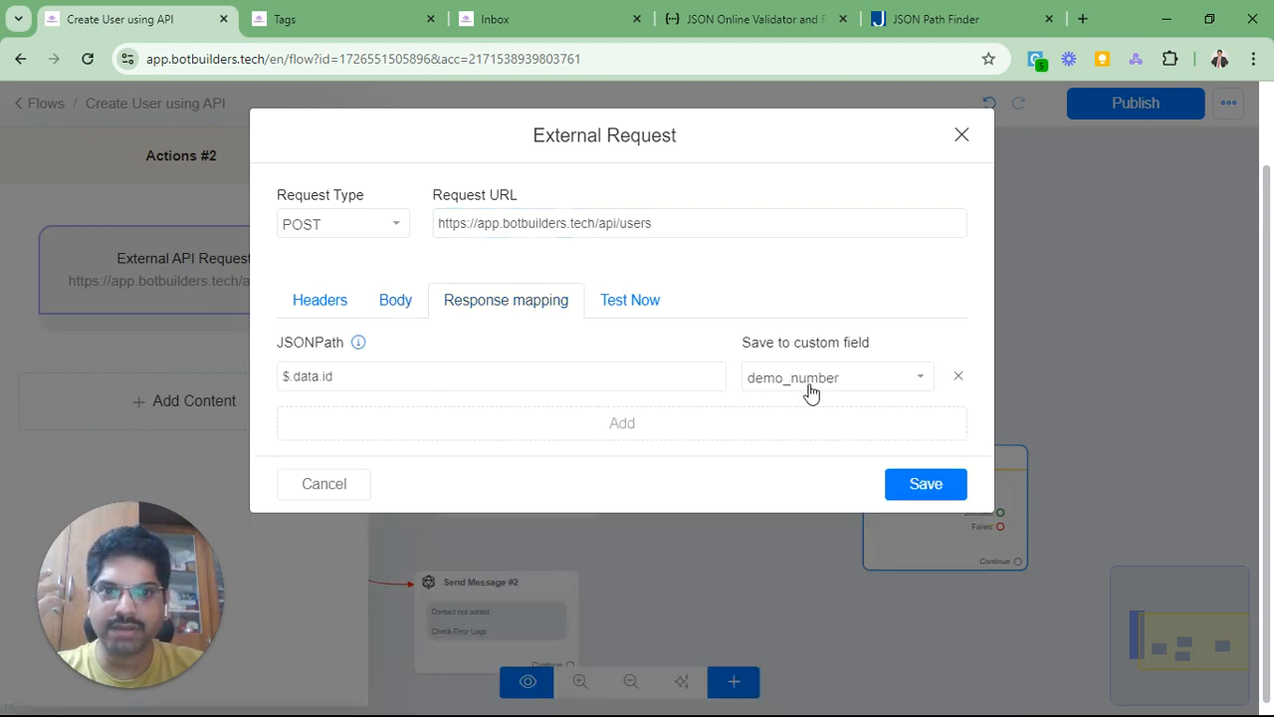
{"action": "left_click", "coordinate": [926, 483]}
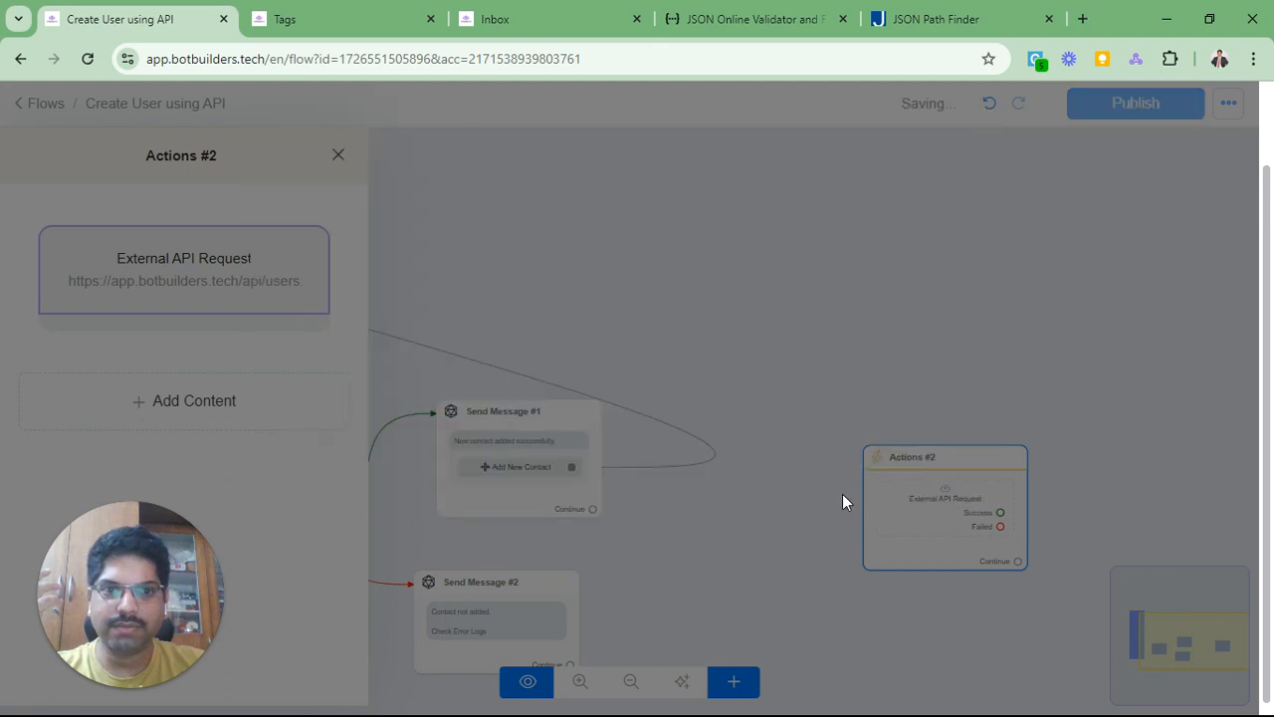
Step: Close the Actions #2 panel and bring up the Actions #1 node's settings
{"action": "left_click", "coordinate": [745, 568]}
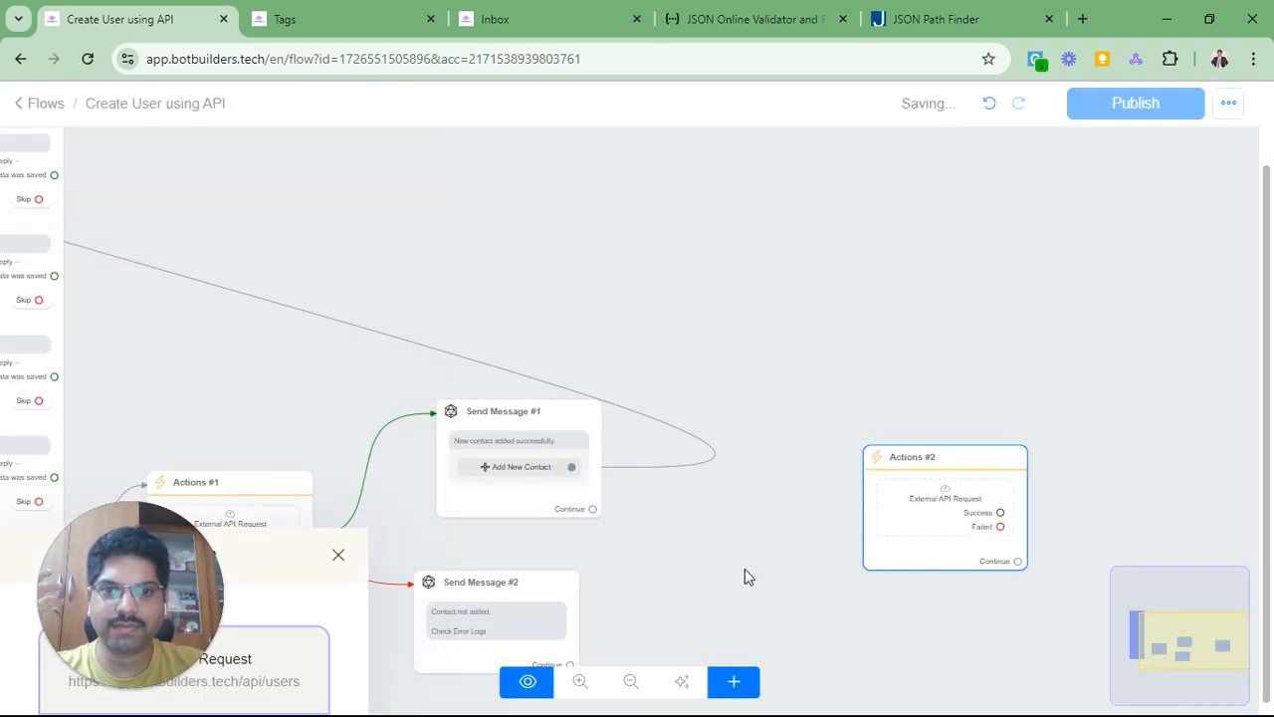
{"action": "left_click_drag", "start_coordinate": [745, 568], "coordinate": [829, 398]}
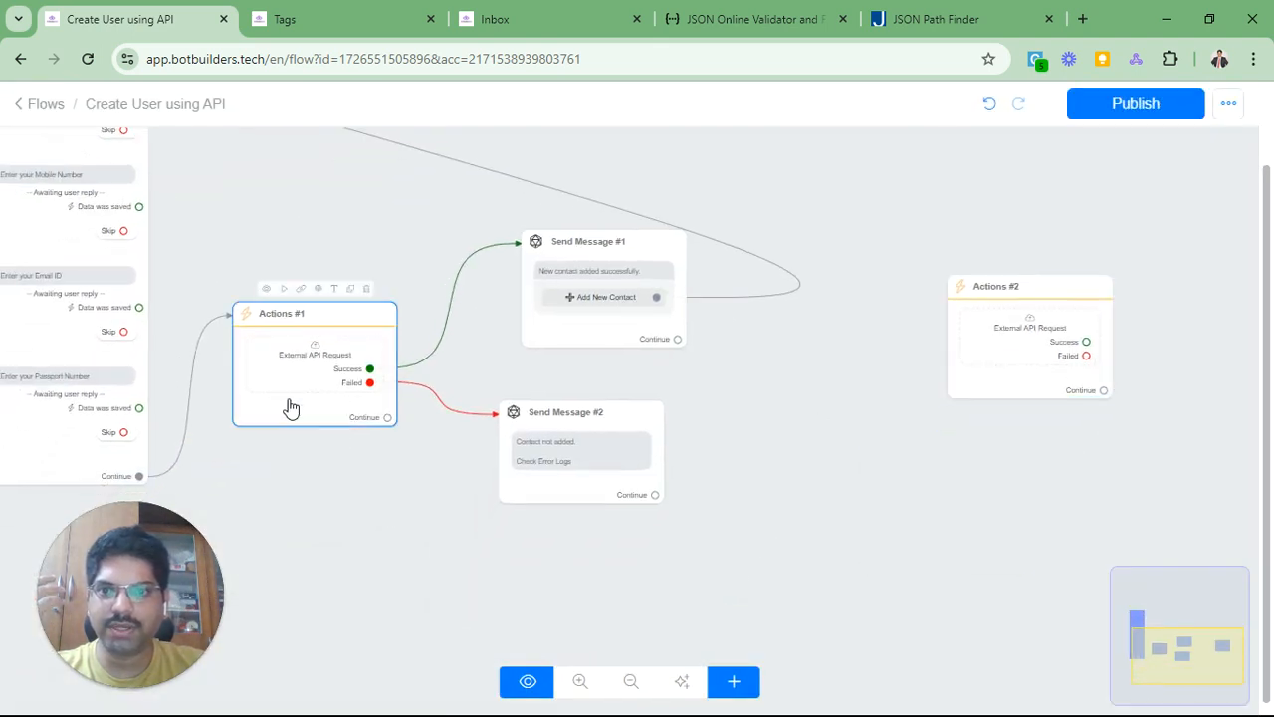
{"action": "left_click", "coordinate": [291, 408]}
Step: In Actions #1, map response JSONPath $.data.id to the demo_number custom field and save
{"action": "left_click", "coordinate": [207, 286]}
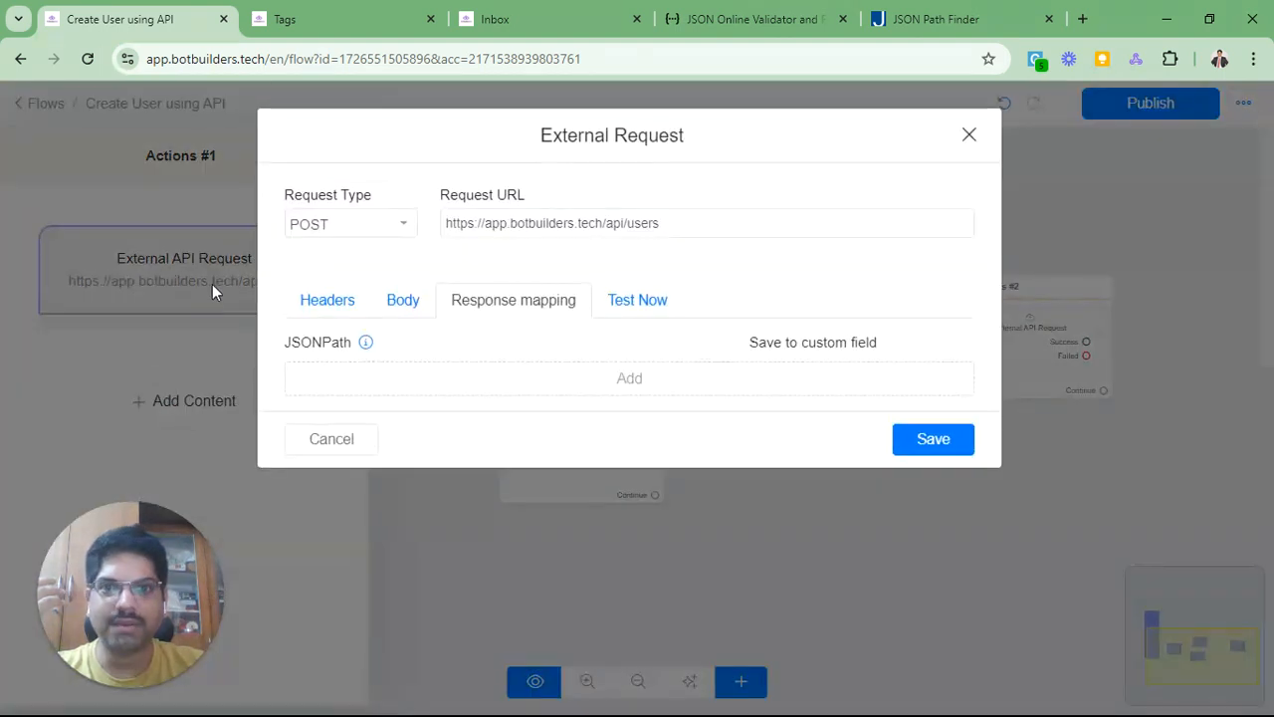
{"action": "left_click", "coordinate": [403, 388]}
{"action": "left_click", "coordinate": [409, 378]}
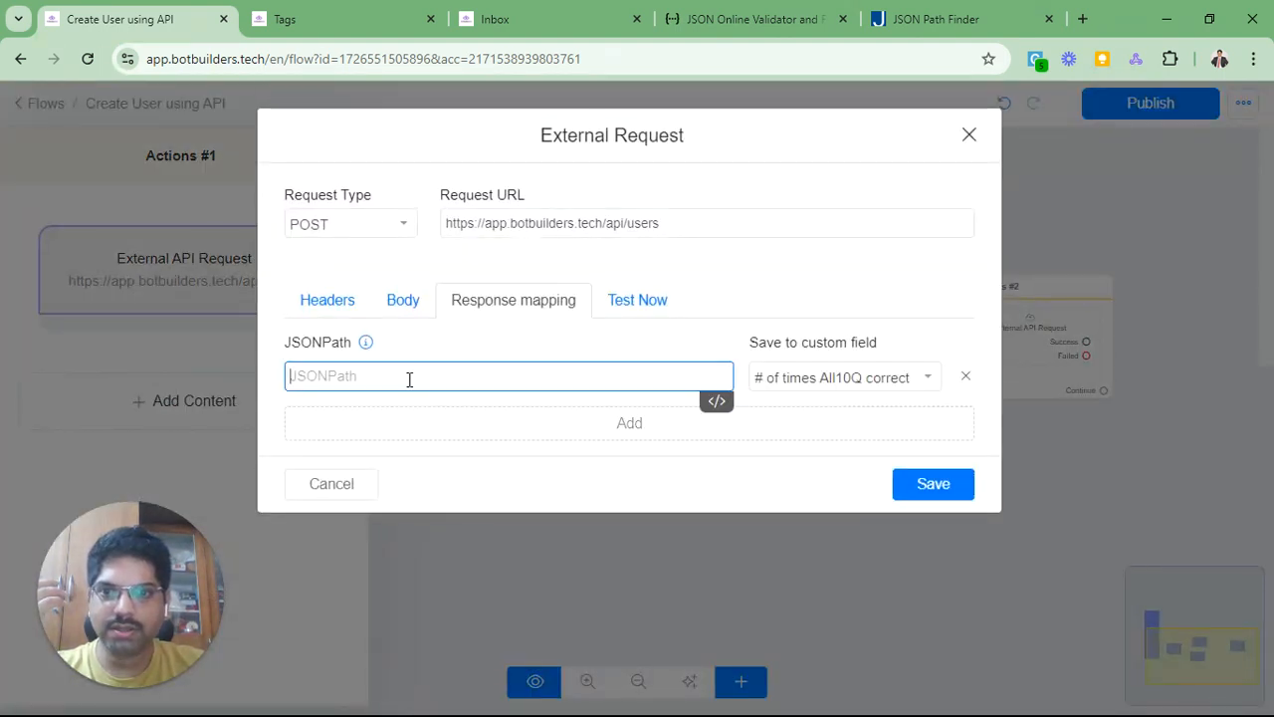
{"action": "type", "text": "x.data.id"}
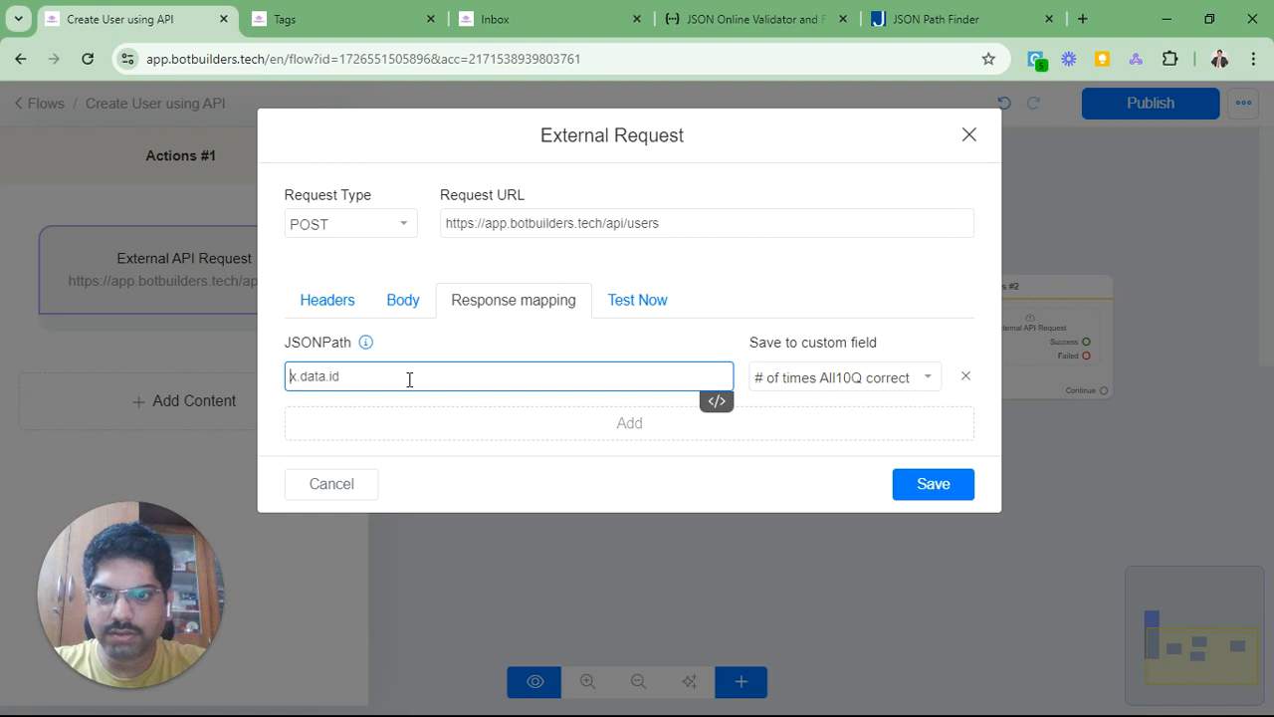
{"action": "key", "text": "Delete"}
{"action": "type", "text": "$"}
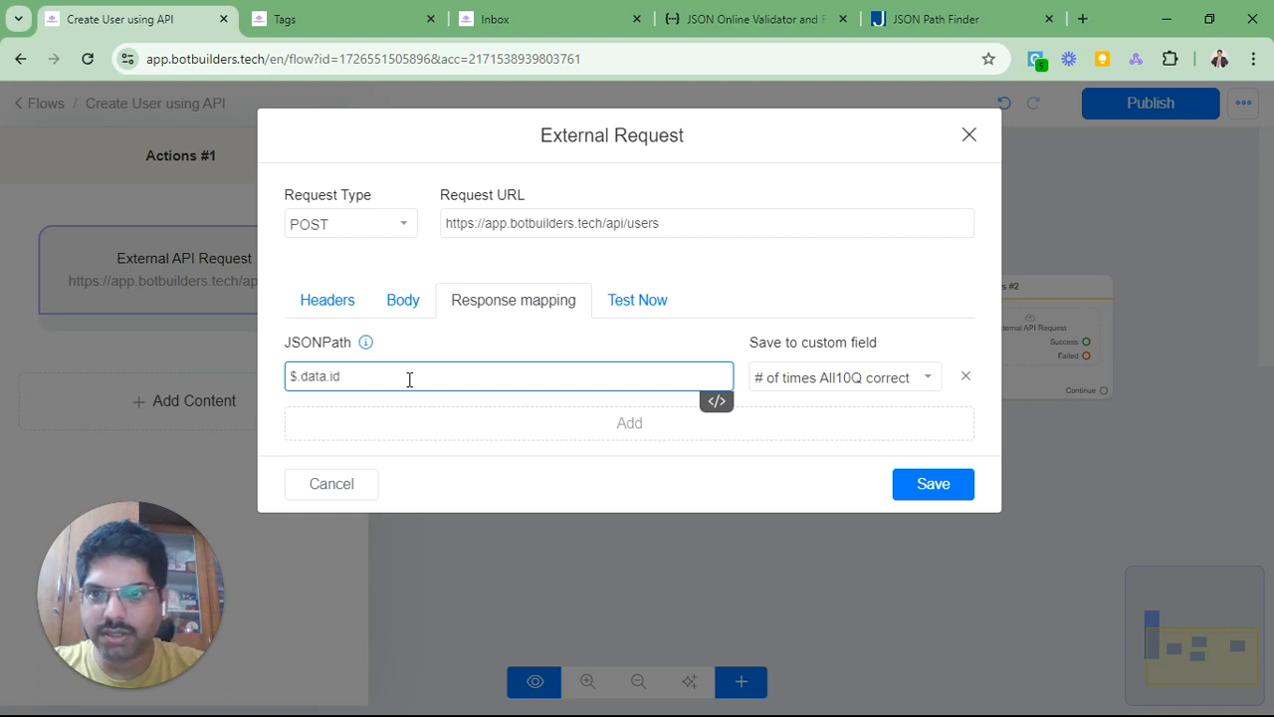
{"action": "left_click", "coordinate": [849, 394]}
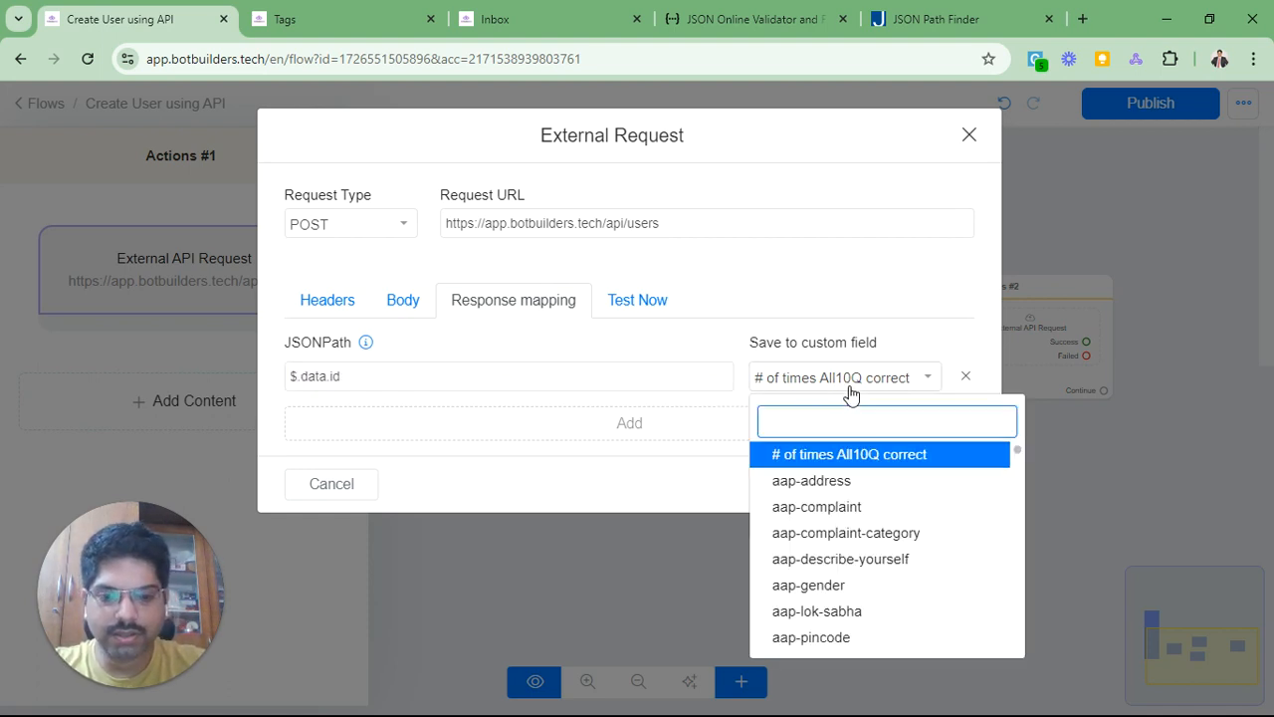
{"action": "type", "text": "number"}
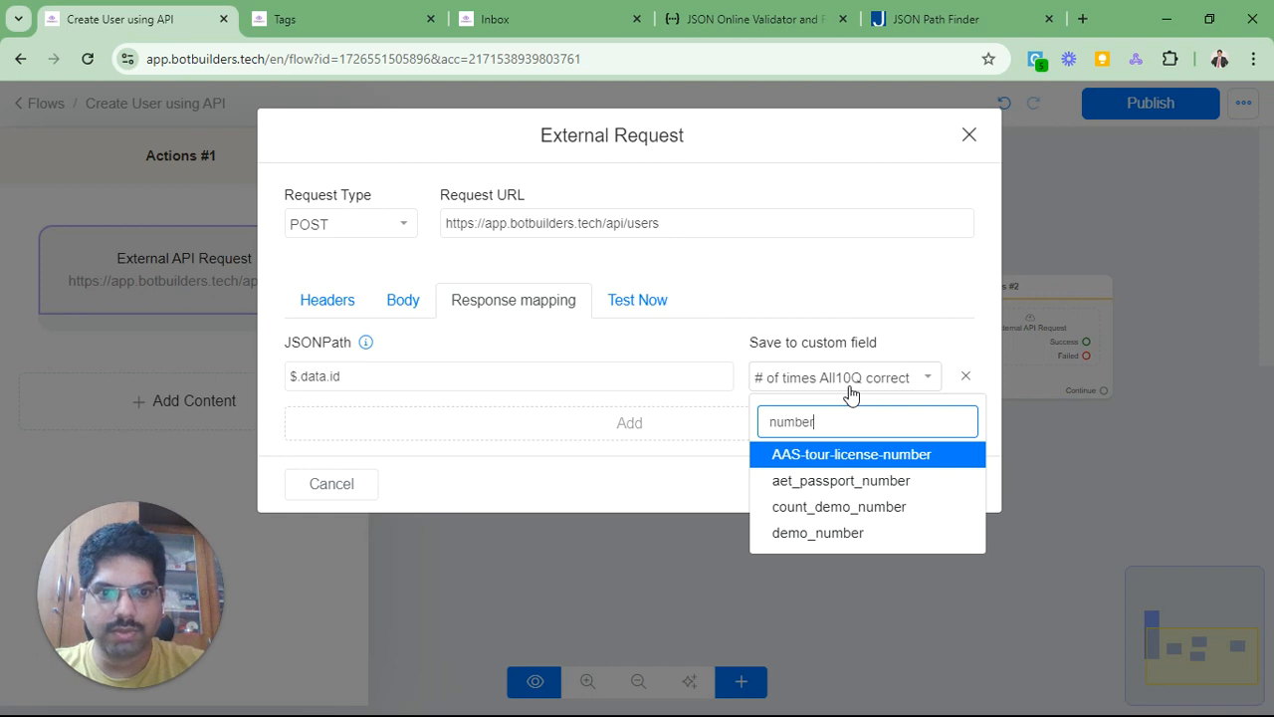
{"action": "left_click", "coordinate": [836, 532]}
{"action": "left_click", "coordinate": [934, 483]}
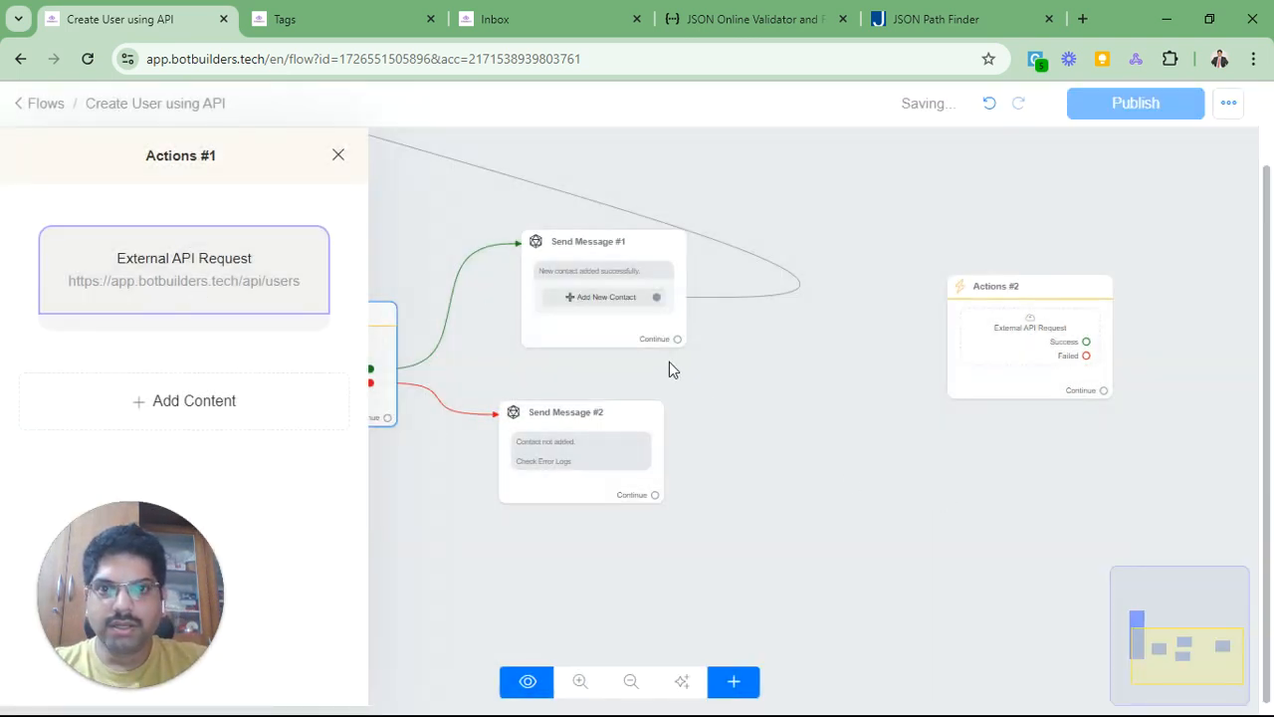
Step: Close Actions #1 and edit the Send Message #1 text 'New contact added successfully.'
{"action": "left_click", "coordinate": [736, 391]}
{"action": "left_click_drag", "start_coordinate": [478, 499], "coordinate": [677, 506]}
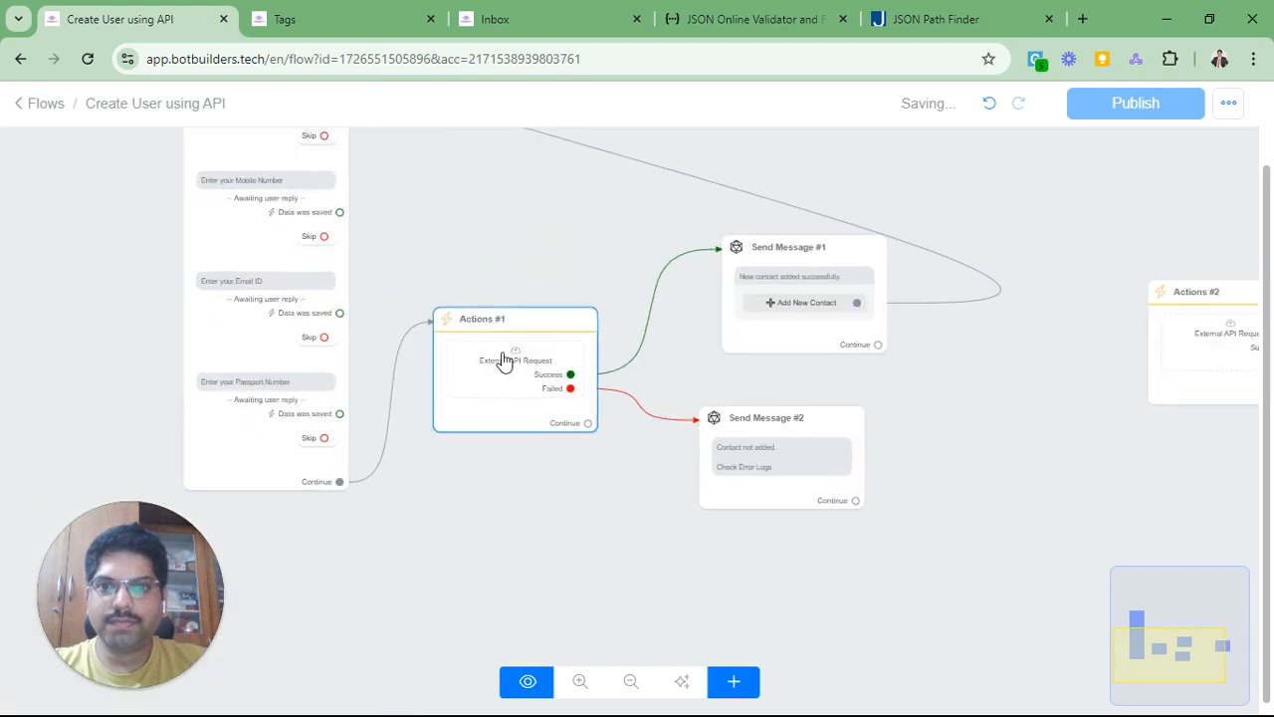
{"action": "scroll", "coordinate": [502, 356], "scroll_direction": "up", "scroll_amount": 5}
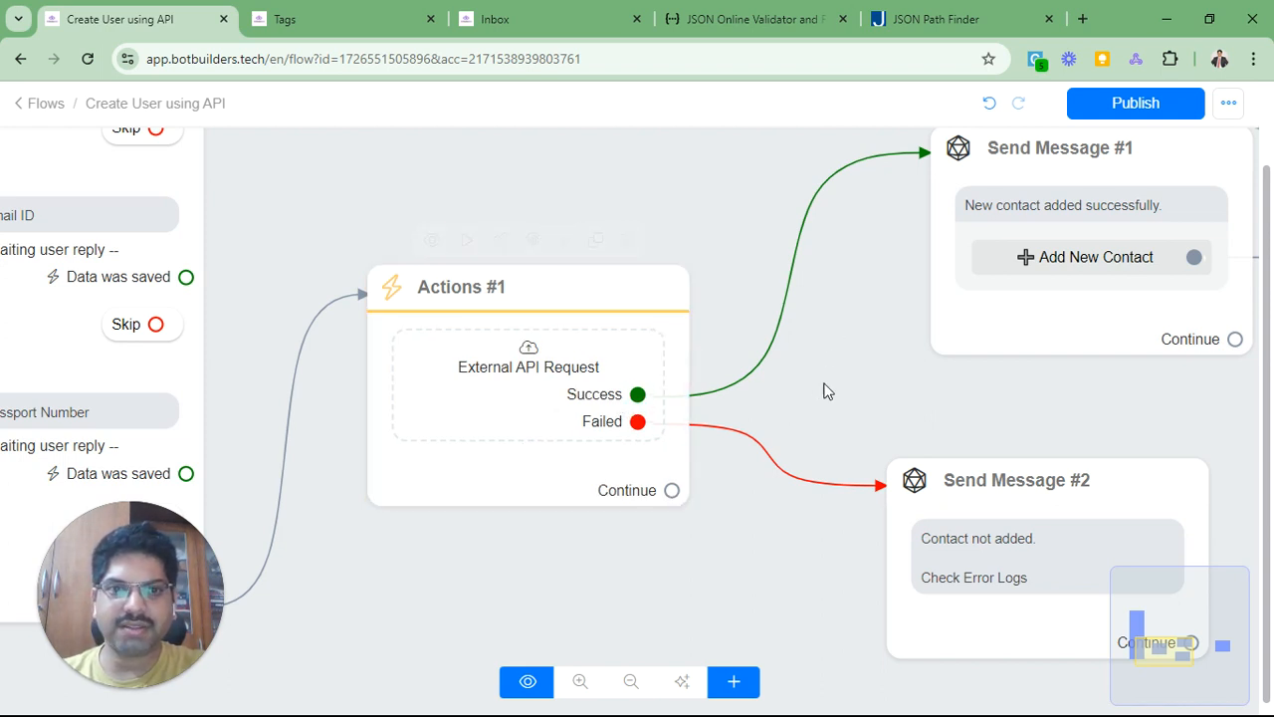
{"action": "left_click_drag", "start_coordinate": [825, 389], "coordinate": [665, 527]}
{"action": "left_click", "coordinate": [808, 353]}
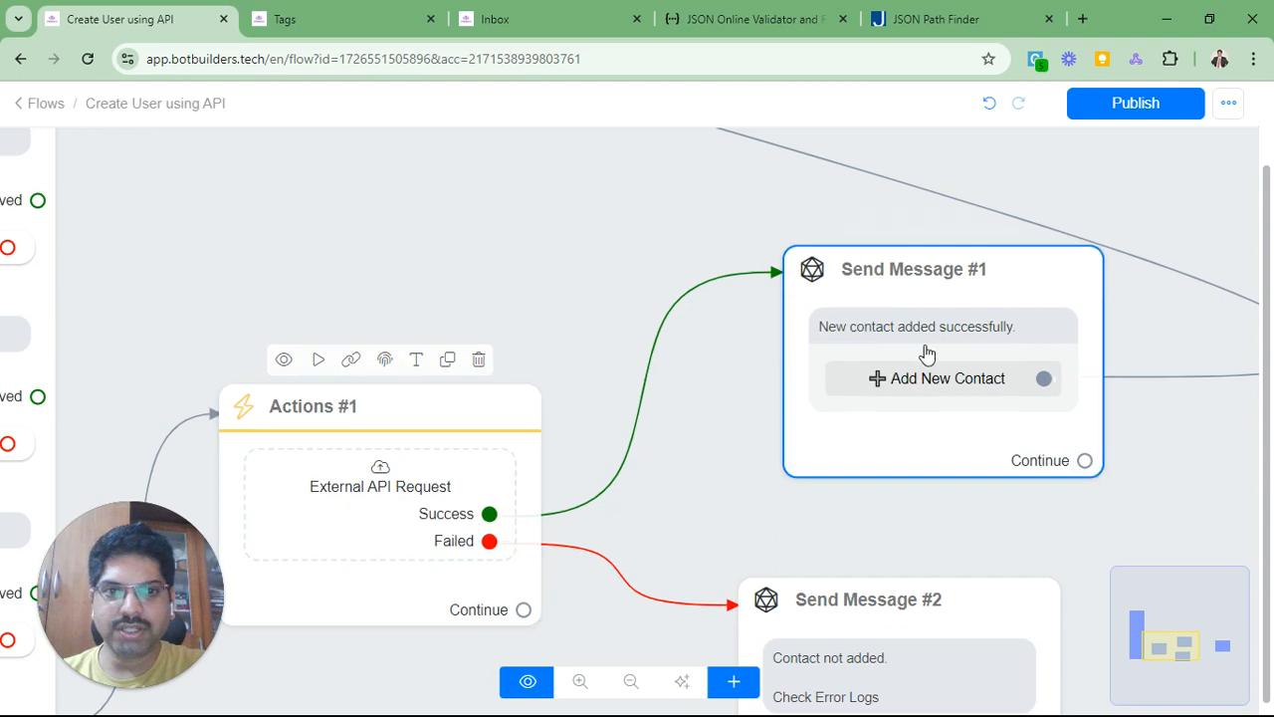
{"action": "double_click", "coordinate": [956, 441]}
{"action": "left_click", "coordinate": [262, 374]}
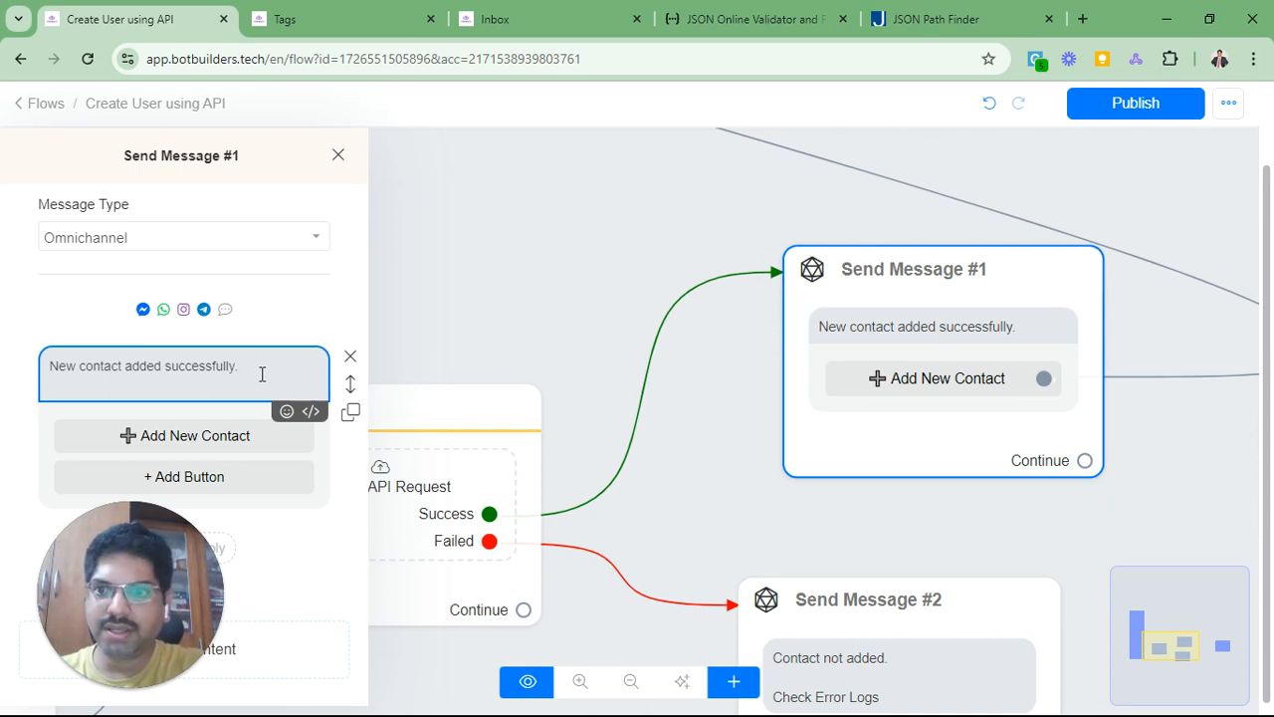
Step: Append the line 'Contact ID: {{demo_number}}' to the success message and close the editor
{"action": "key", "text": "Return"}
{"action": "key", "text": "Return"}
{"action": "type", "text": "Contac"}
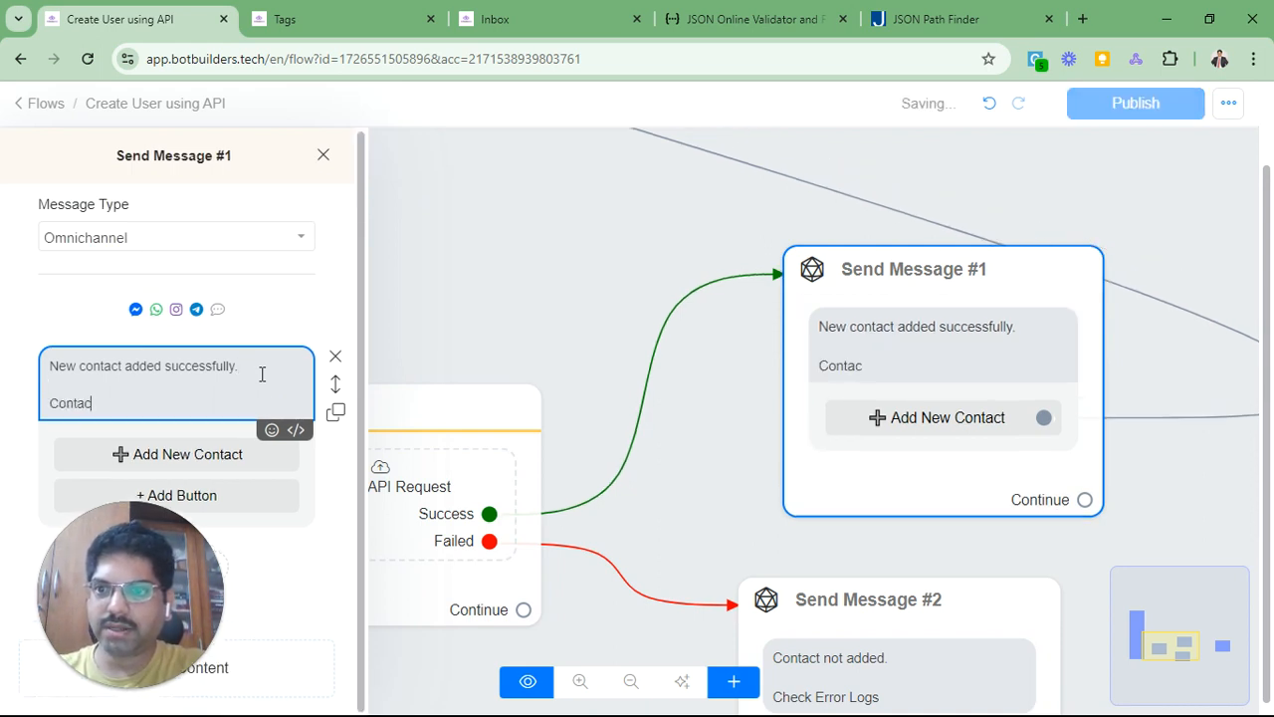
{"action": "type", "text": "t ID: {"}
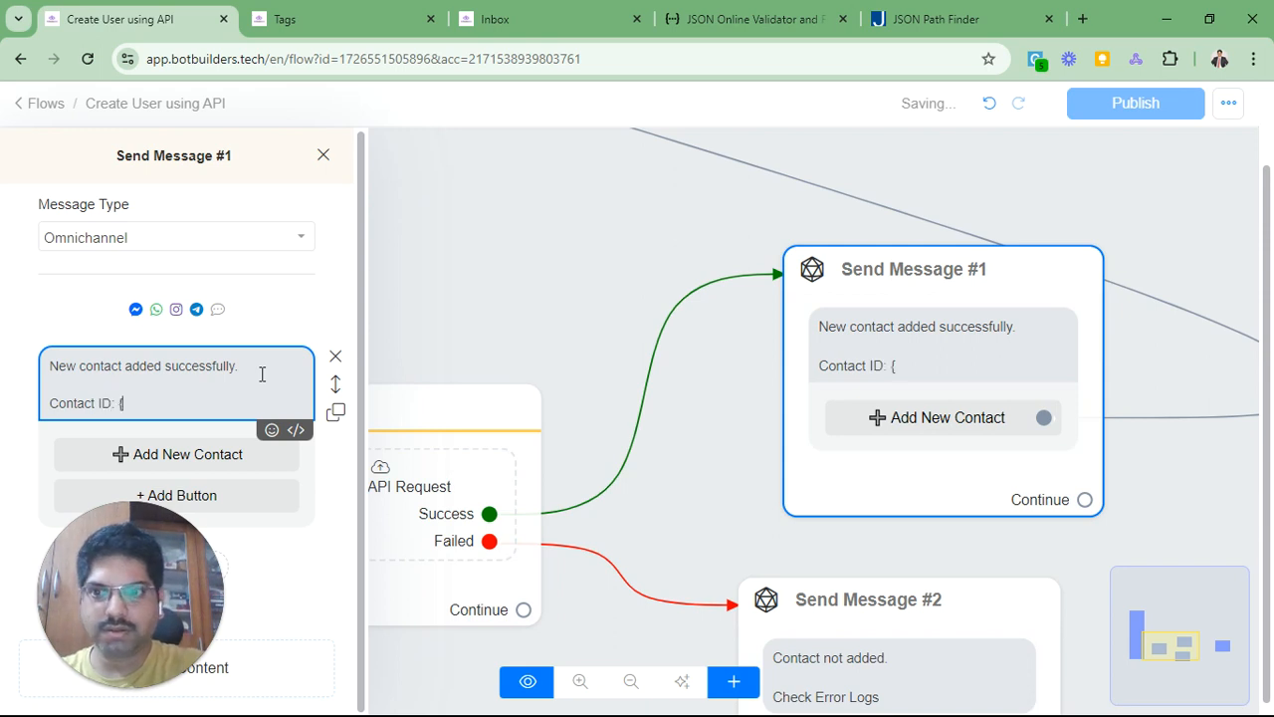
{"action": "type", "text": "demo_n"}
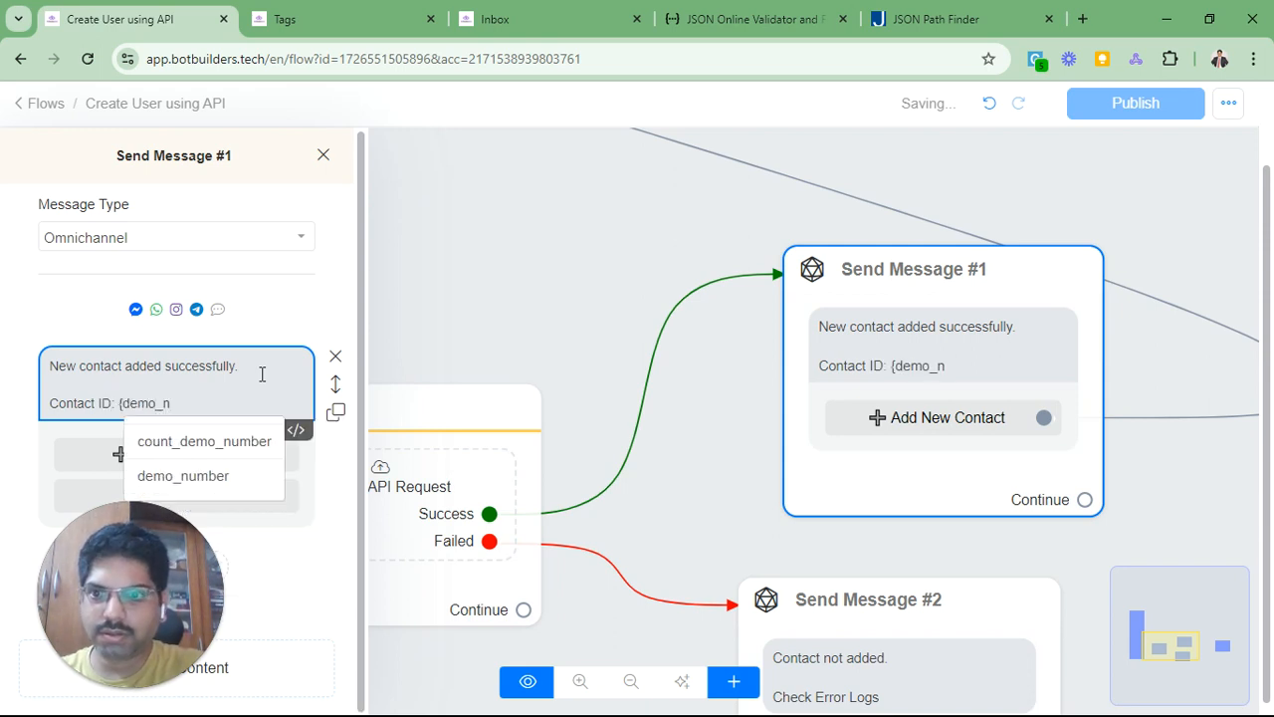
{"action": "left_click", "coordinate": [211, 475]}
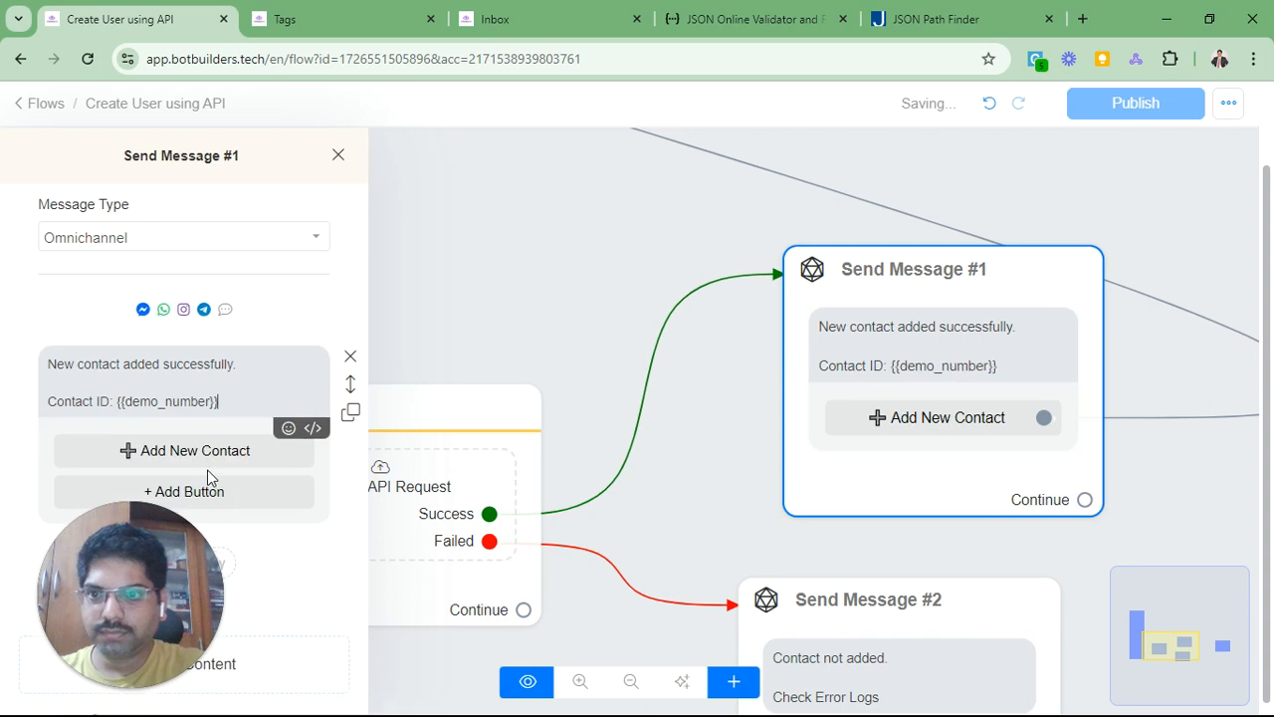
{"action": "left_click", "coordinate": [174, 395]}
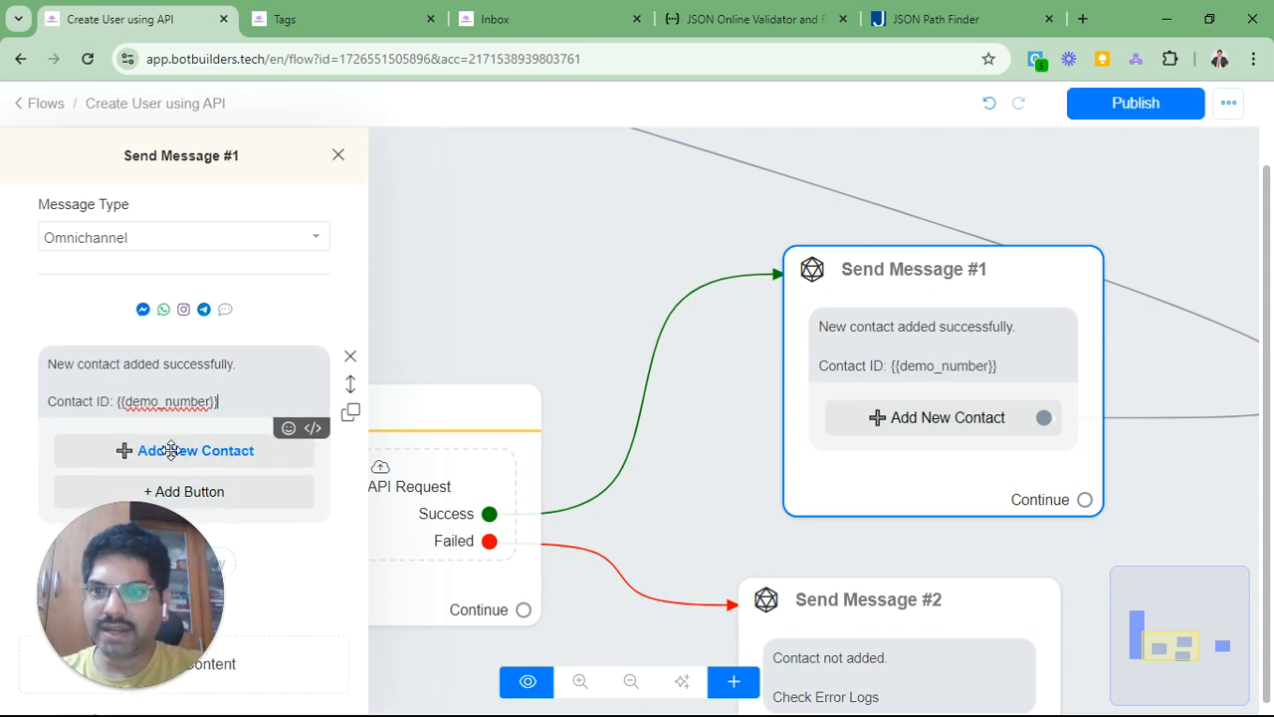
{"action": "left_click", "coordinate": [582, 315]}
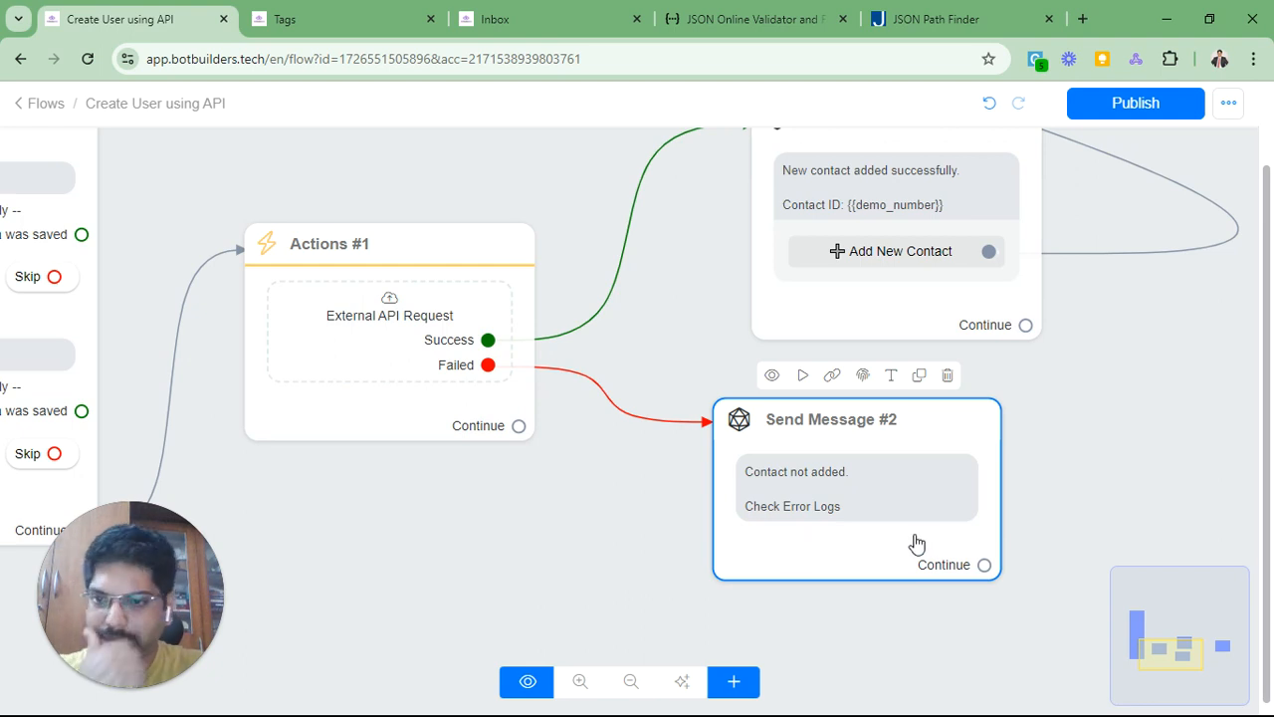
Step: Publish the updated Create User using API flow
{"action": "scroll", "coordinate": [597, 528], "scroll_direction": "down", "scroll_amount": 2}
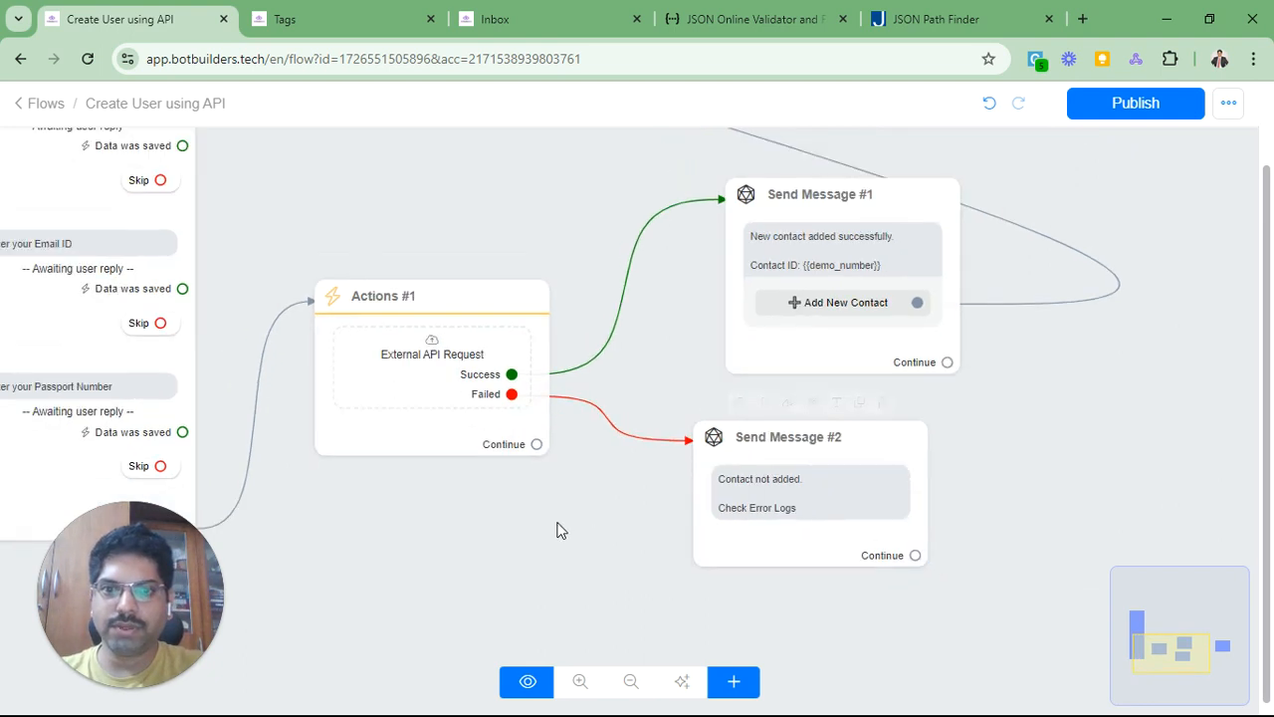
{"action": "left_click_drag", "start_coordinate": [560, 529], "coordinate": [777, 580]}
{"action": "scroll", "coordinate": [674, 306], "scroll_direction": "down", "scroll_amount": 2}
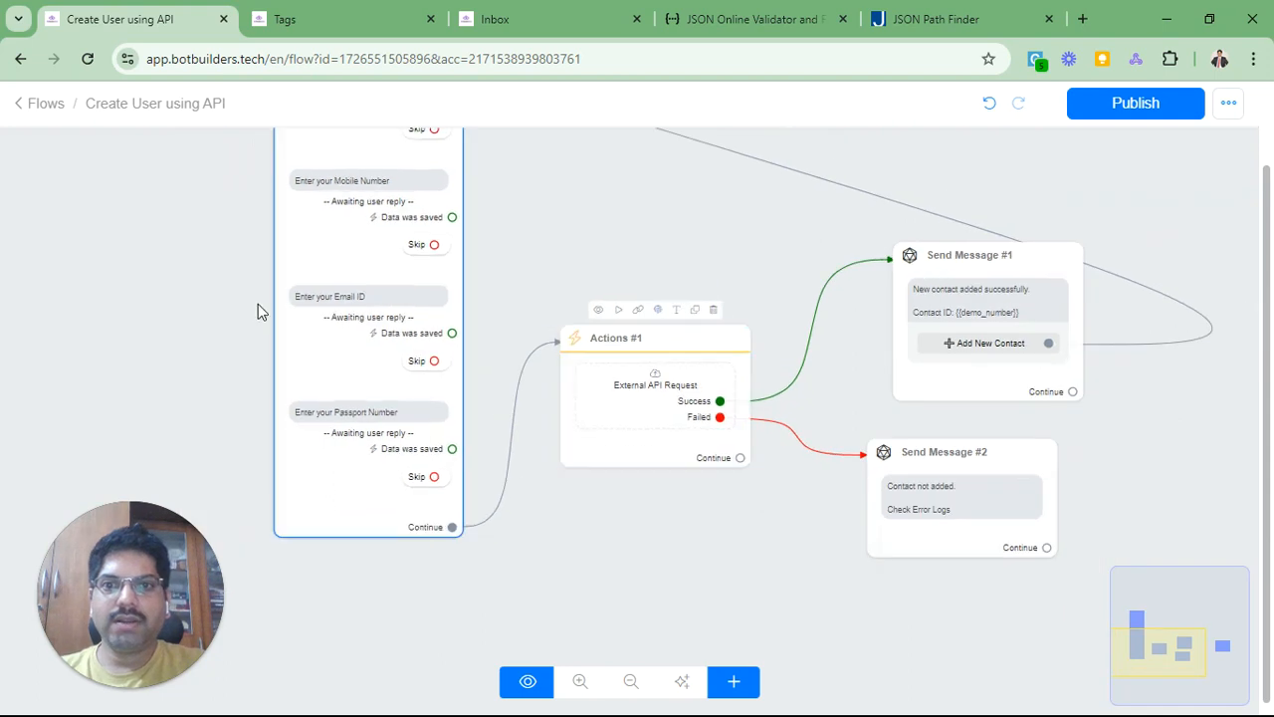
{"action": "left_click_drag", "start_coordinate": [234, 283], "coordinate": [299, 362]}
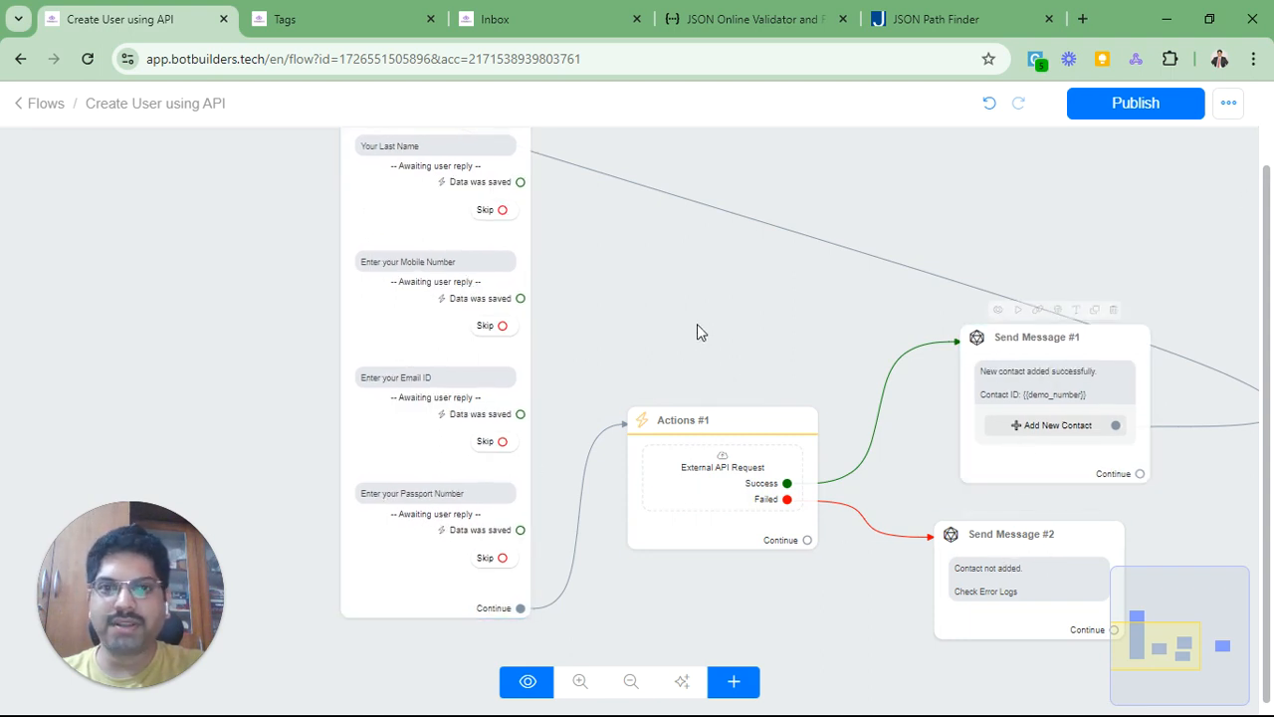
{"action": "left_click", "coordinate": [1136, 106]}
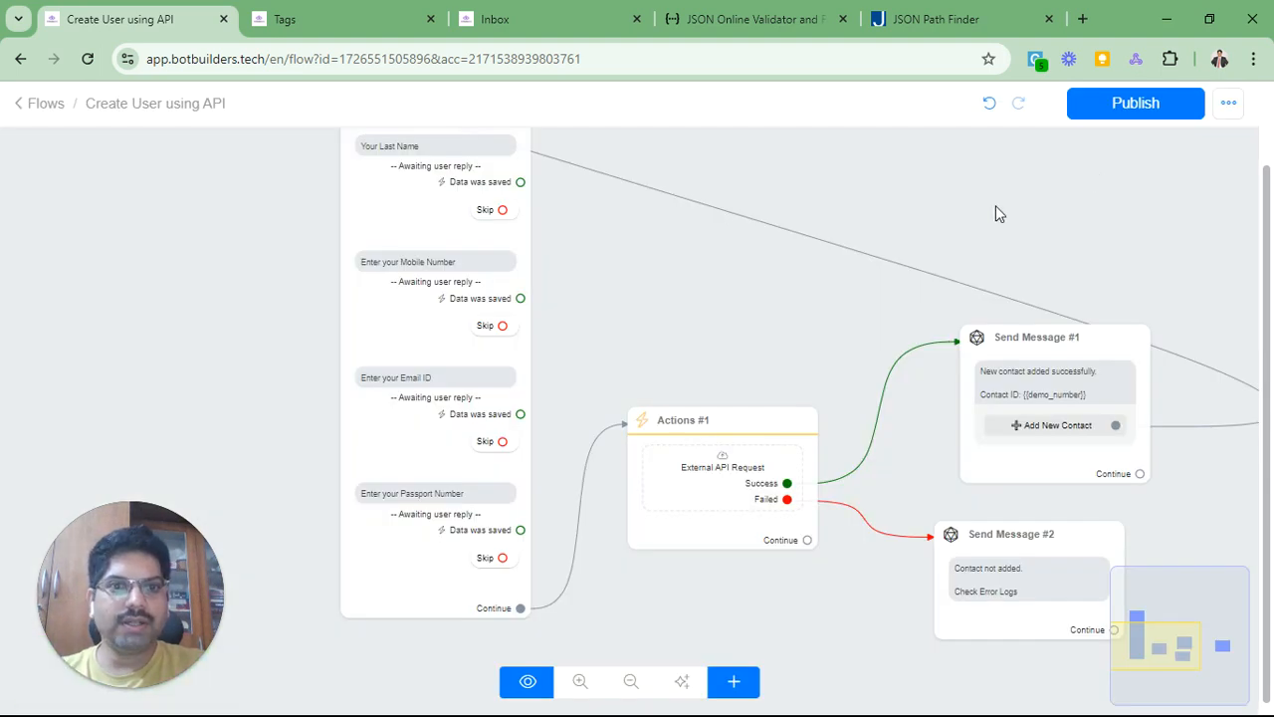
Step: Preview the flow on the Webchat channel
{"action": "scroll", "coordinate": [999, 214], "scroll_direction": "down", "scroll_amount": 1}
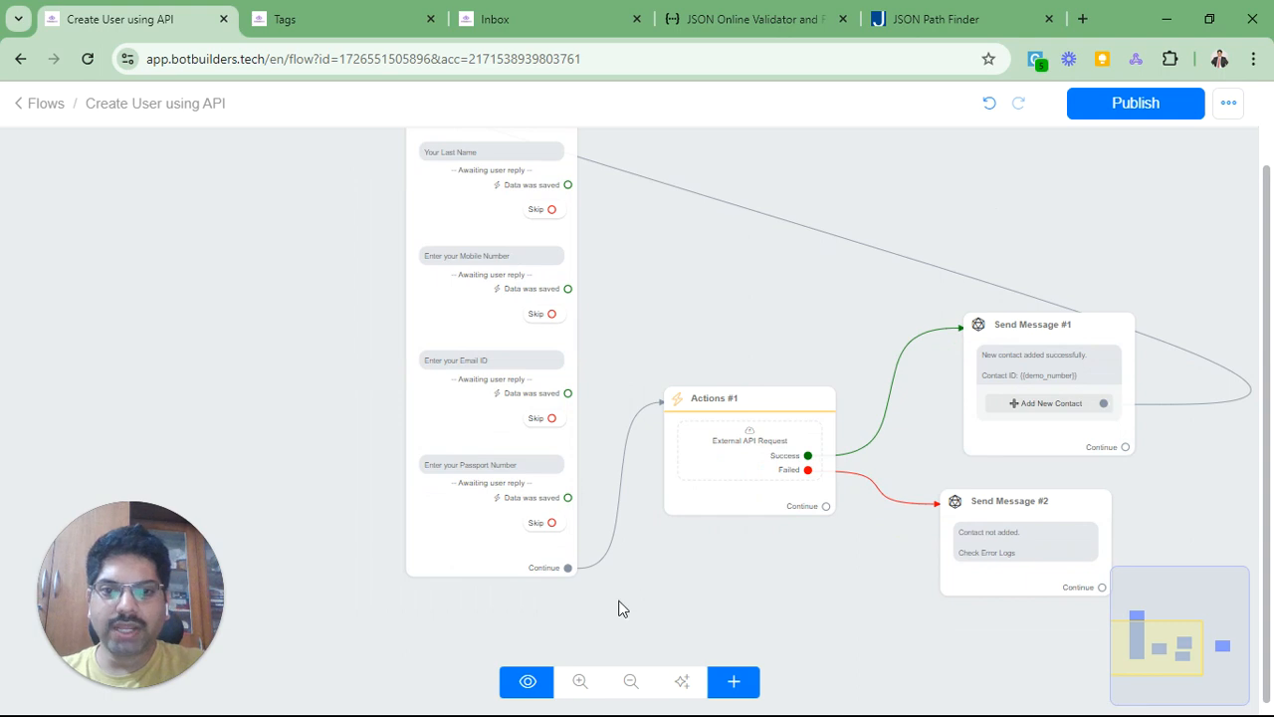
{"action": "left_click_drag", "start_coordinate": [292, 284], "coordinate": [298, 317]}
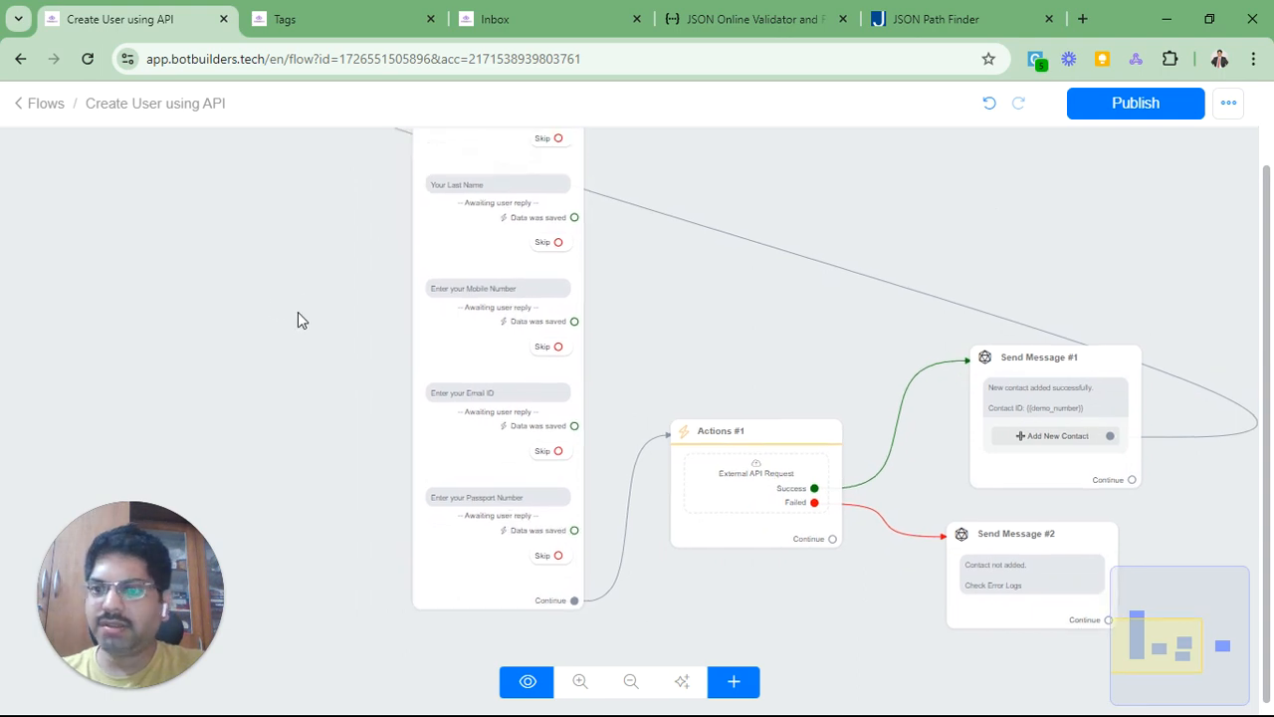
{"action": "left_click", "coordinate": [520, 682]}
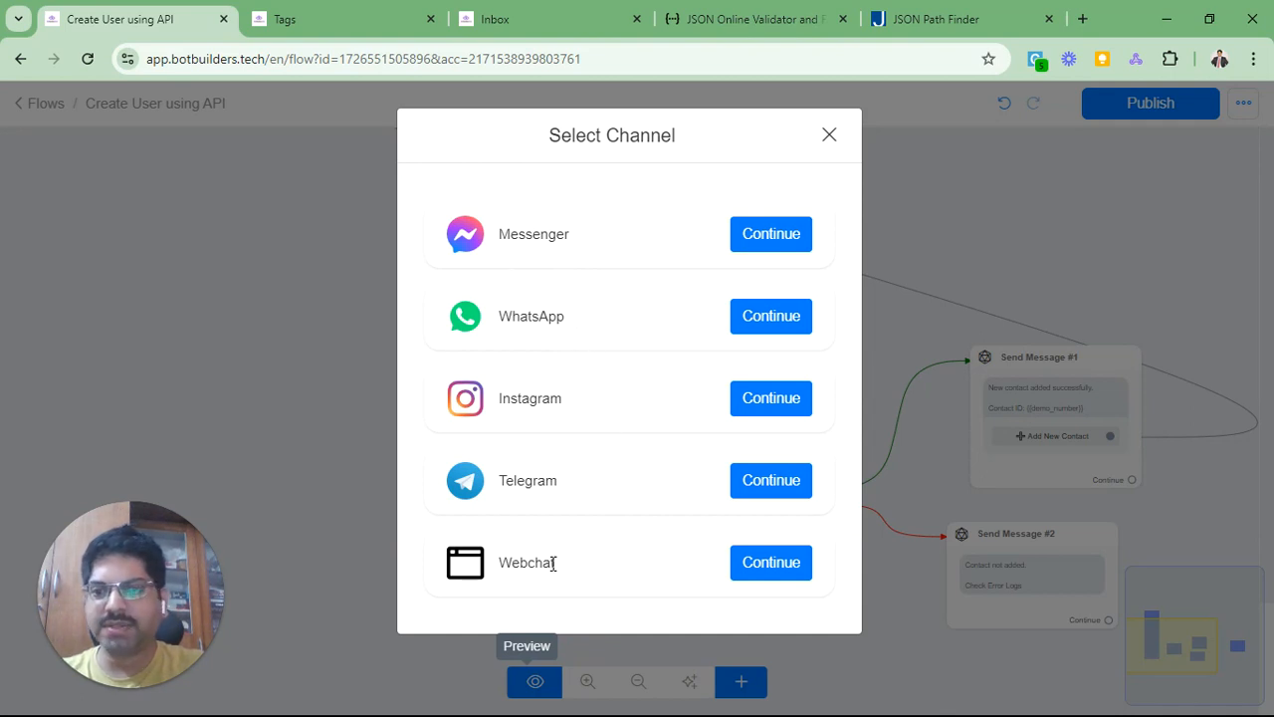
{"action": "left_click", "coordinate": [774, 563]}
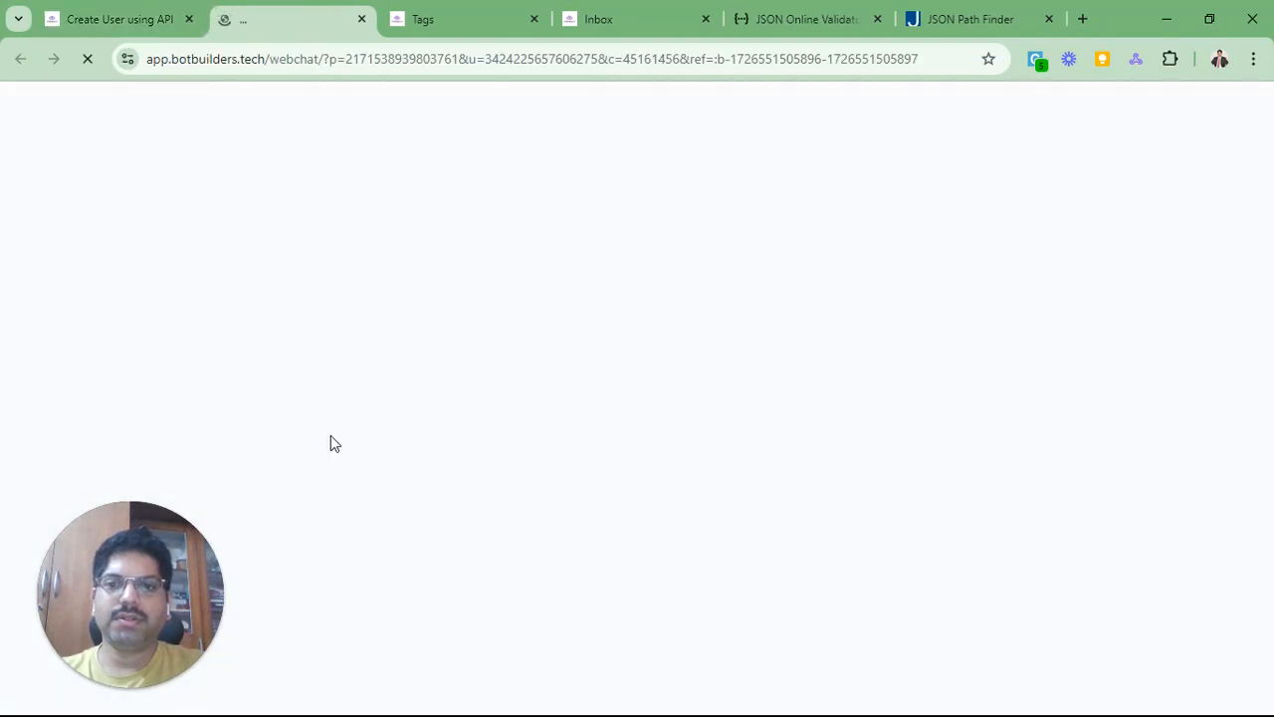
Step: Answer the webchat's first name and last name prompts with the test contact's names
{"action": "left_click_drag", "start_coordinate": [170, 536], "coordinate": [1197, 187]}
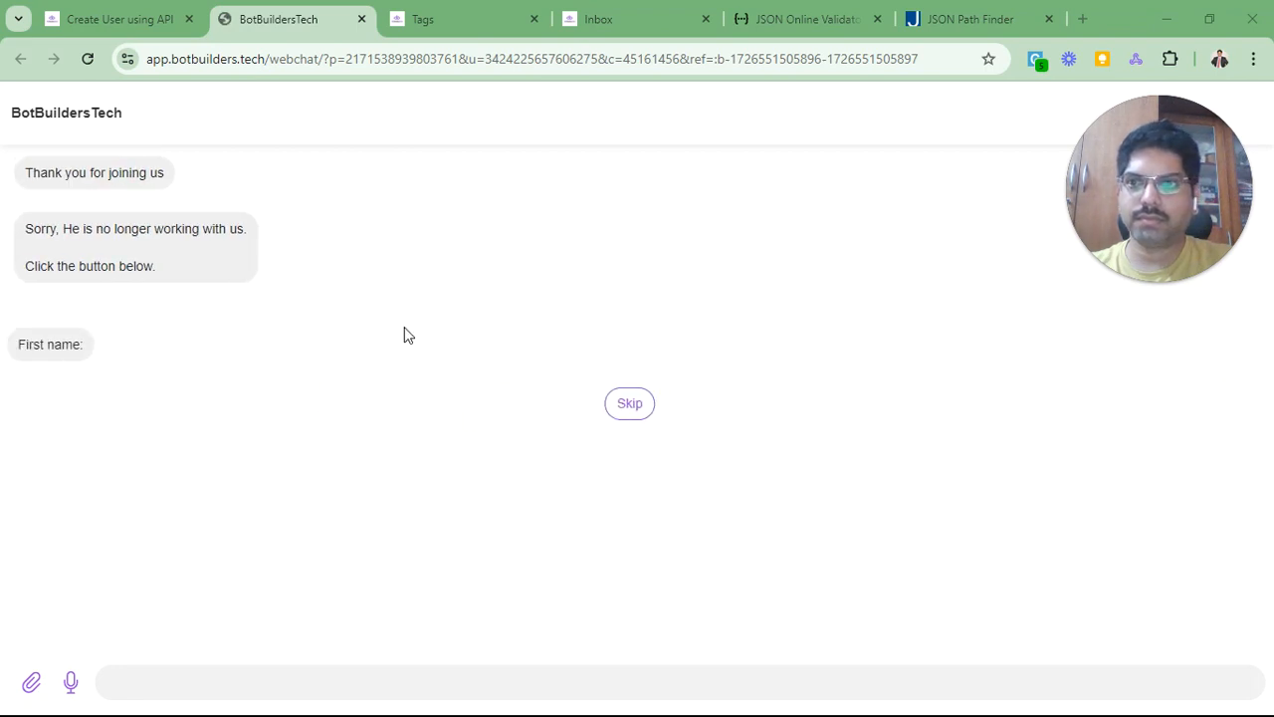
{"action": "left_click", "coordinate": [199, 670]}
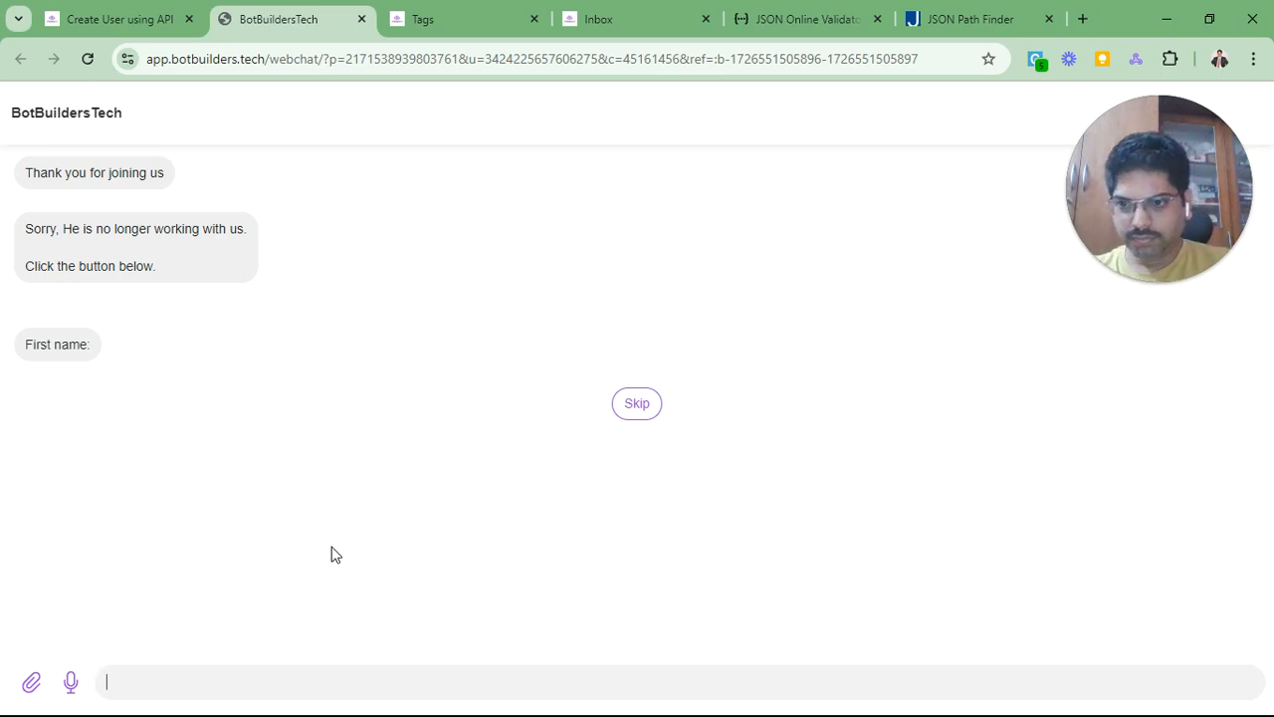
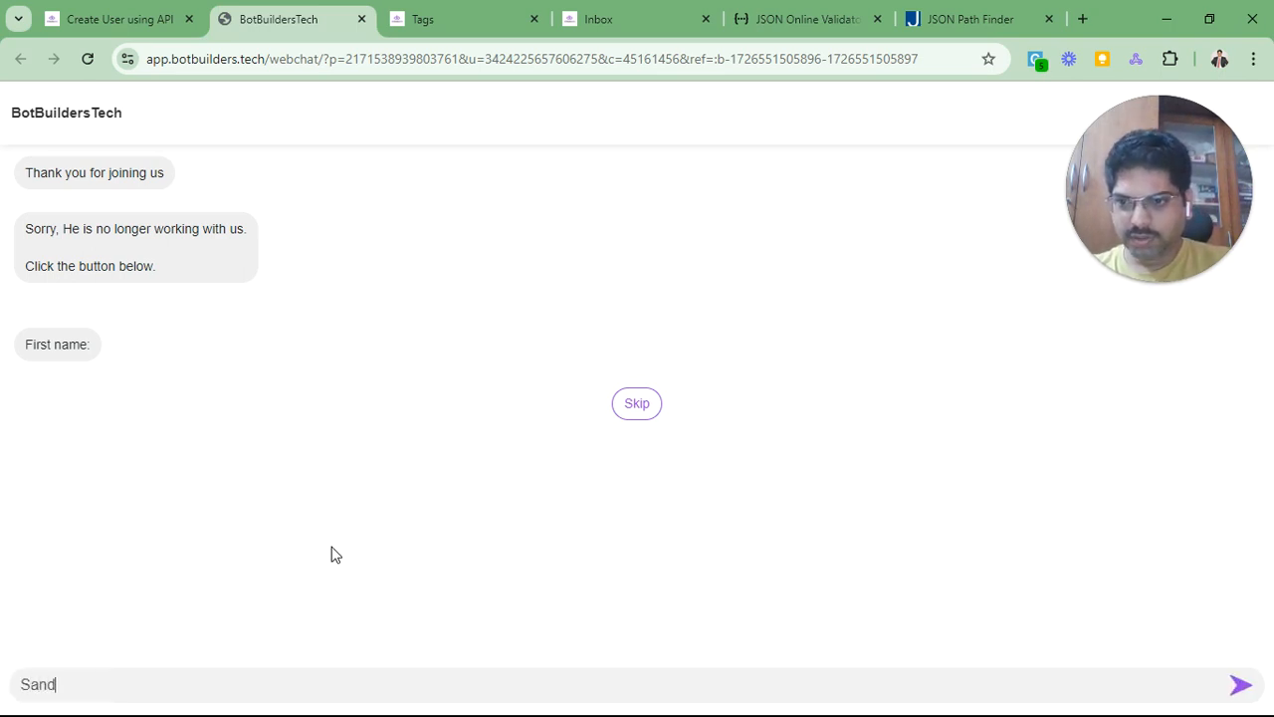
{"action": "key", "text": "Return"}
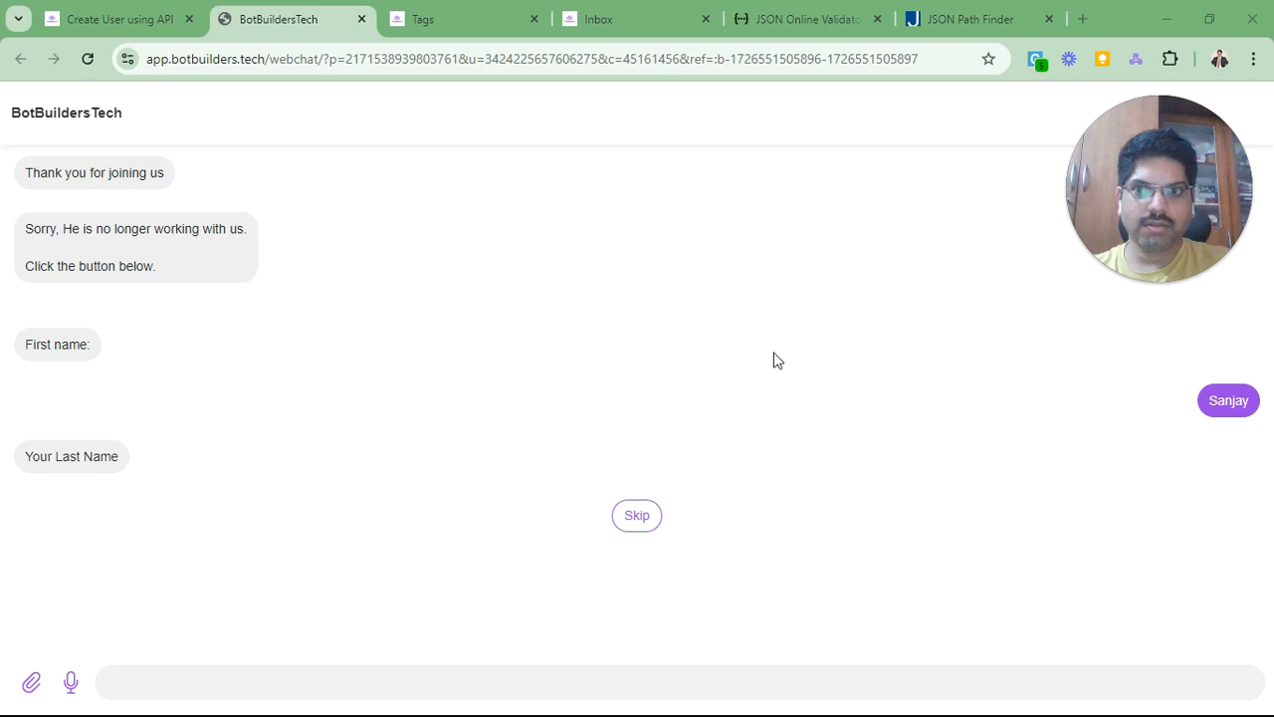
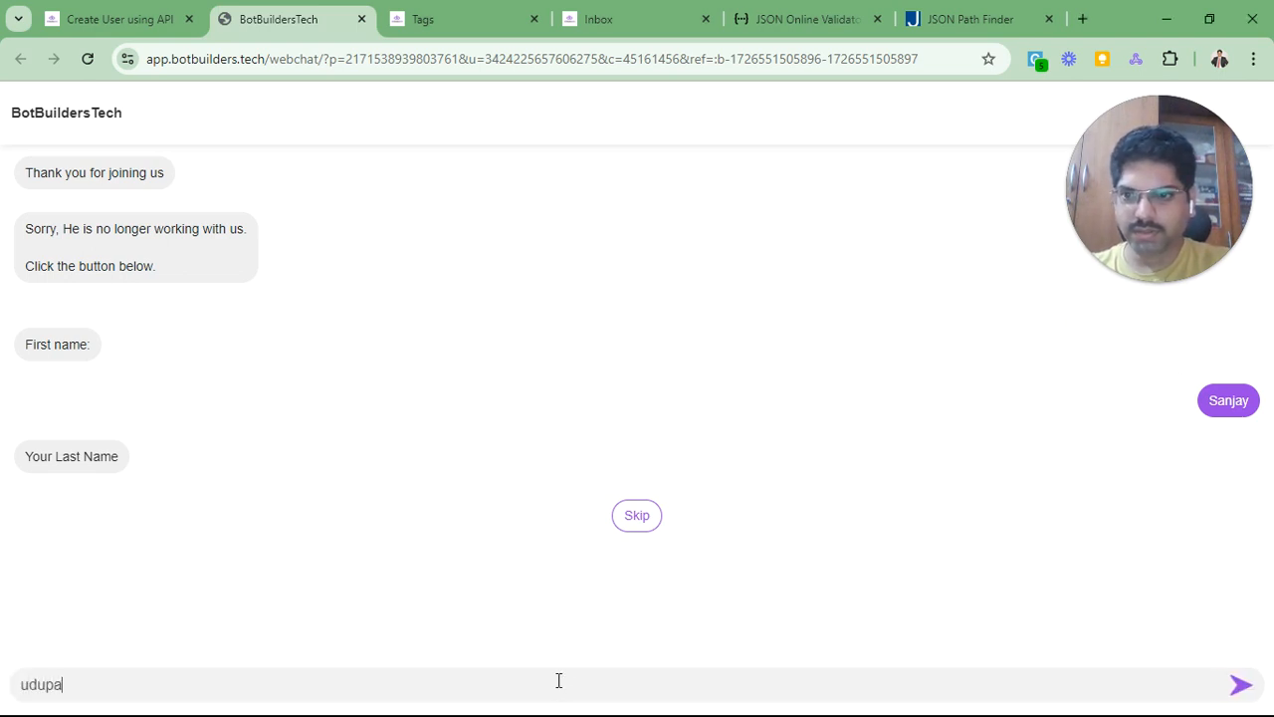
{"action": "key", "text": "Return"}
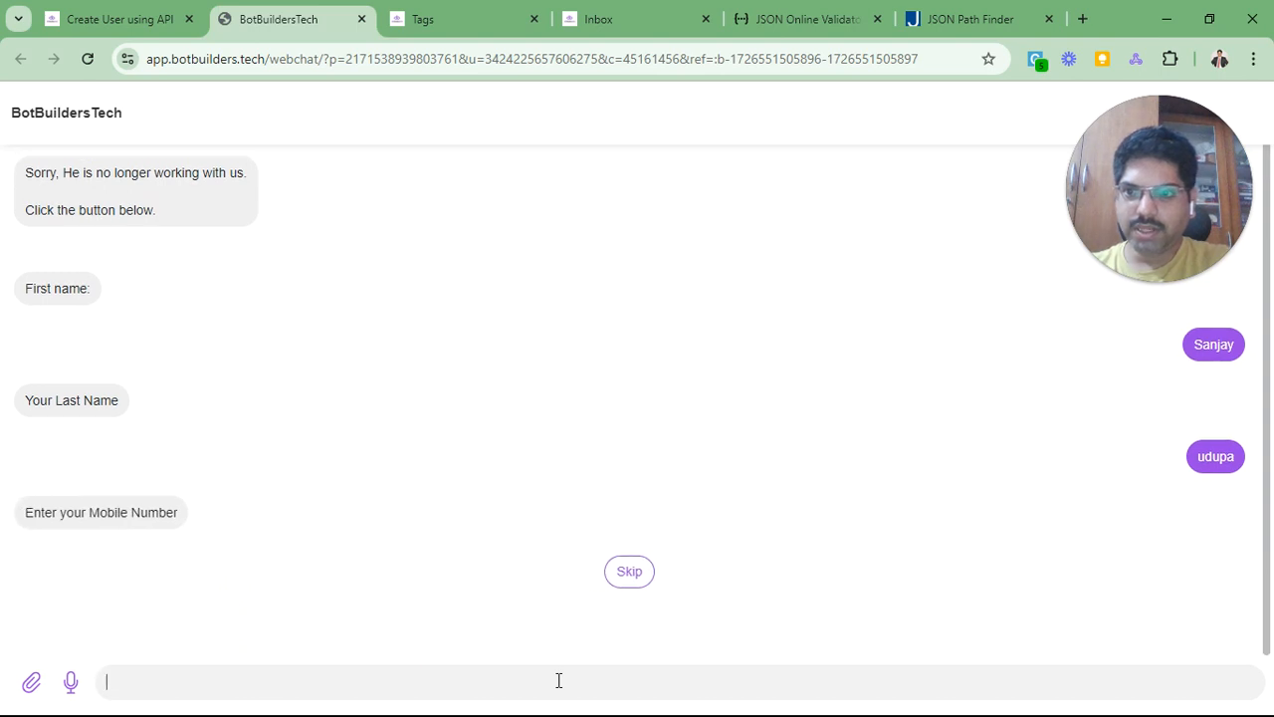
Step: Reply with a mobile number and an email missing its dot, drawing the invalid-email retry
{"action": "type", "text": "+91999"}
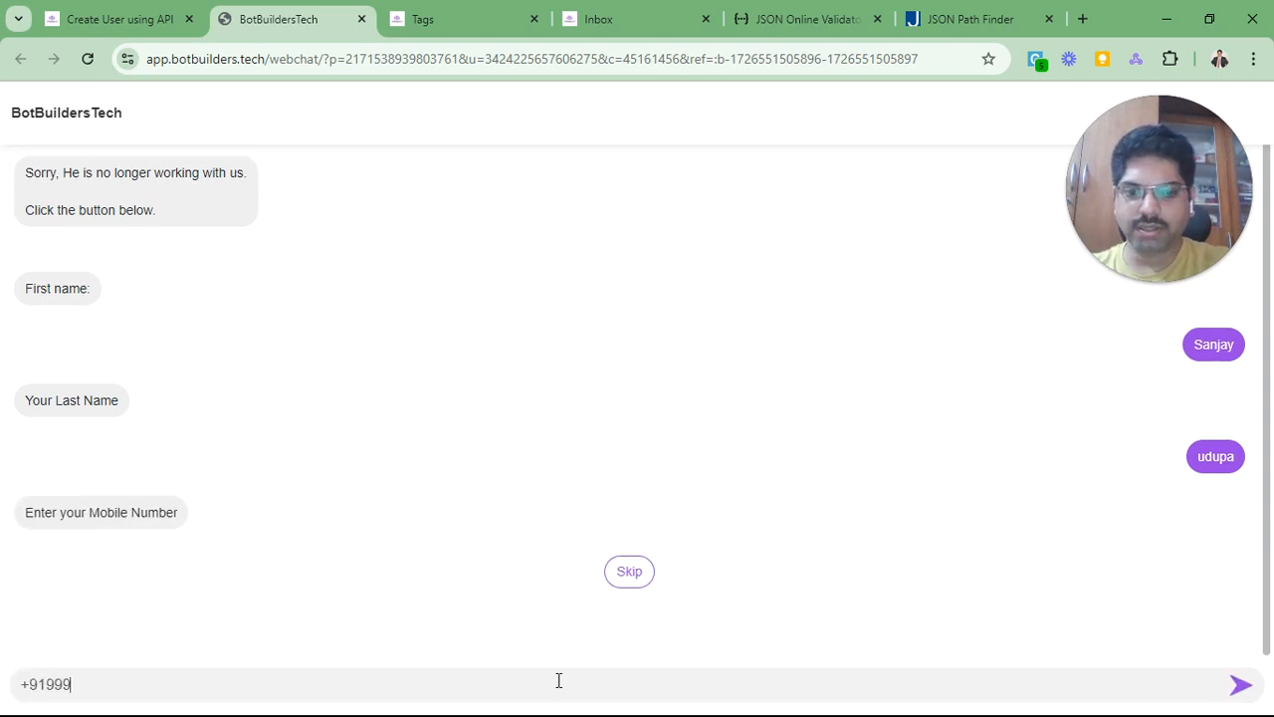
{"action": "type", "text": "8887777"}
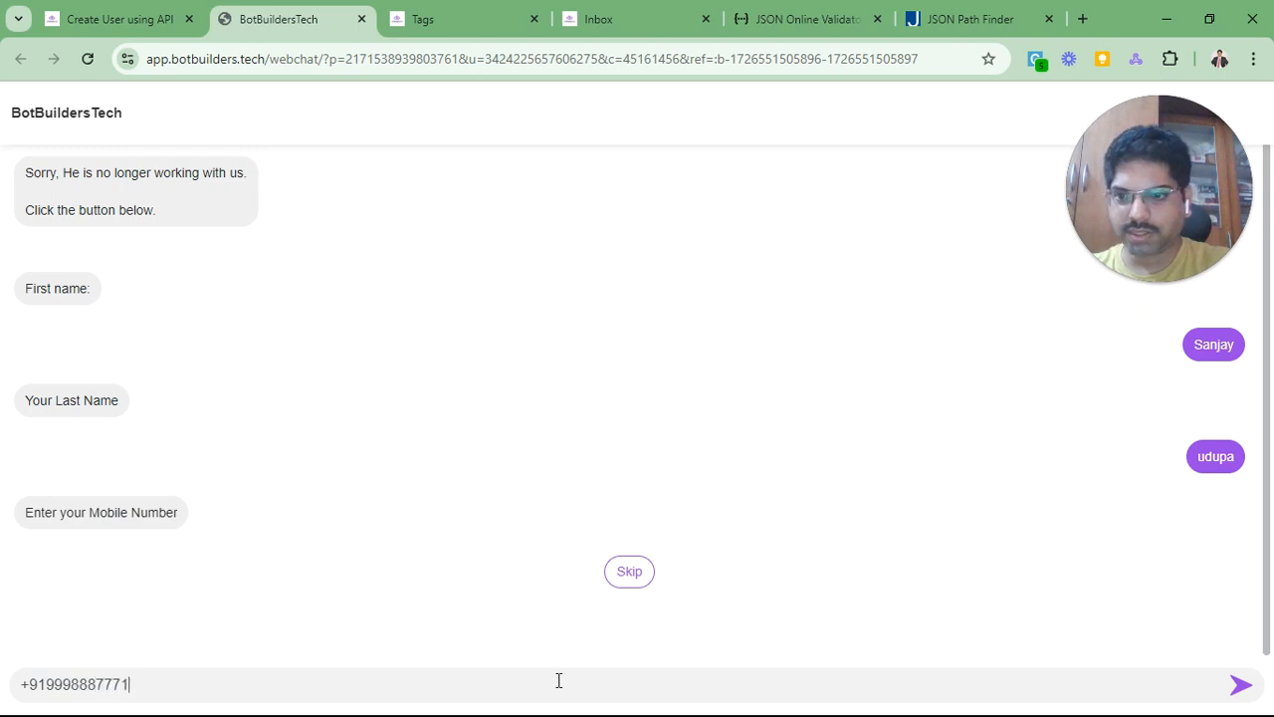
{"action": "key", "text": "Return"}
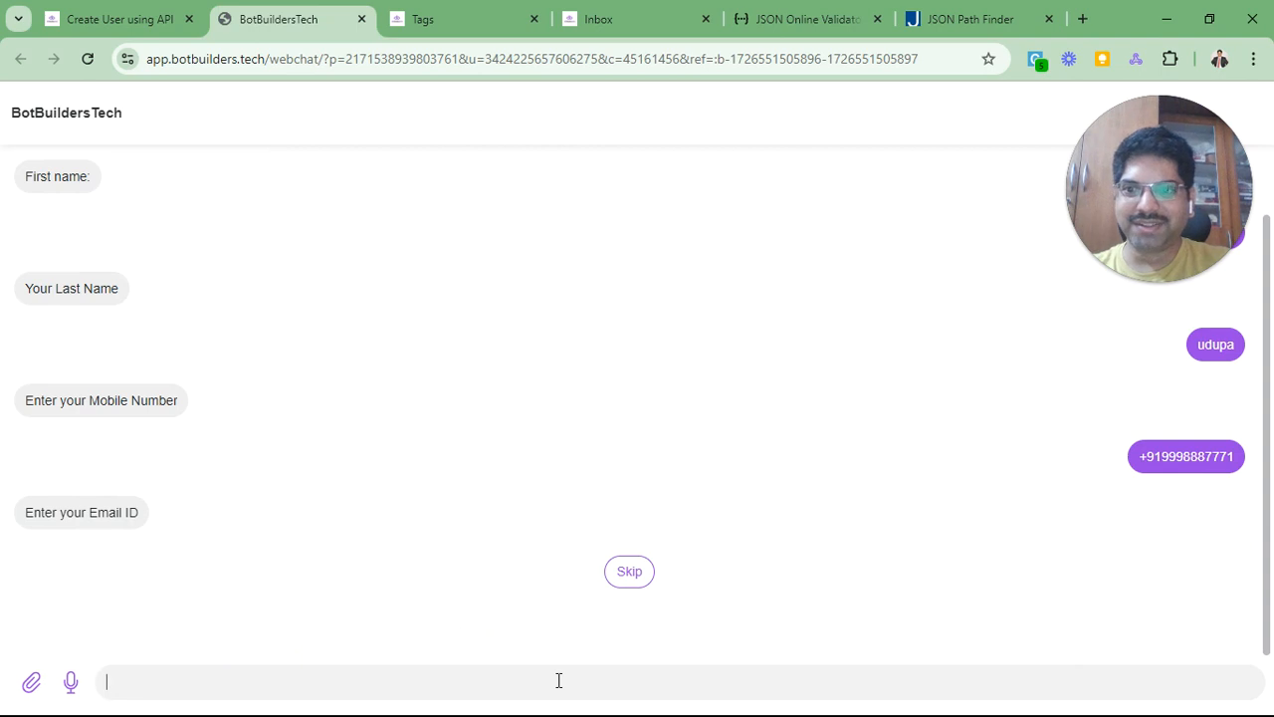
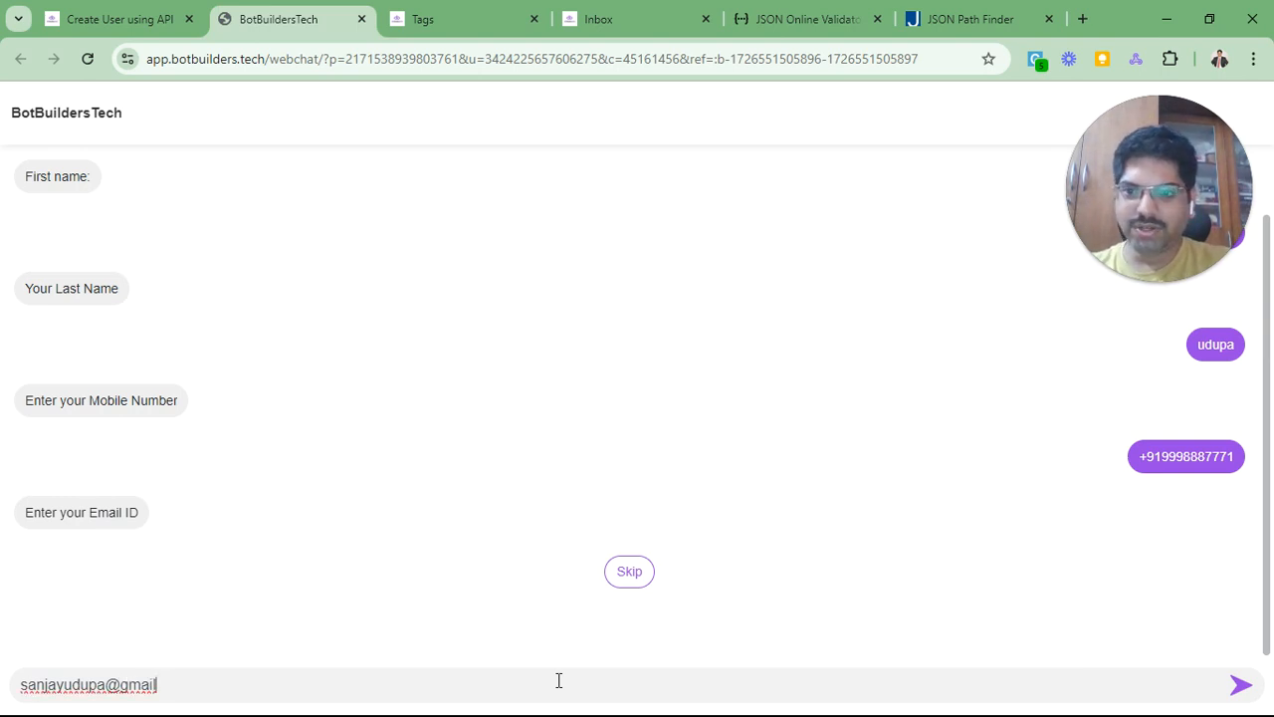
{"action": "key", "text": "Return"}
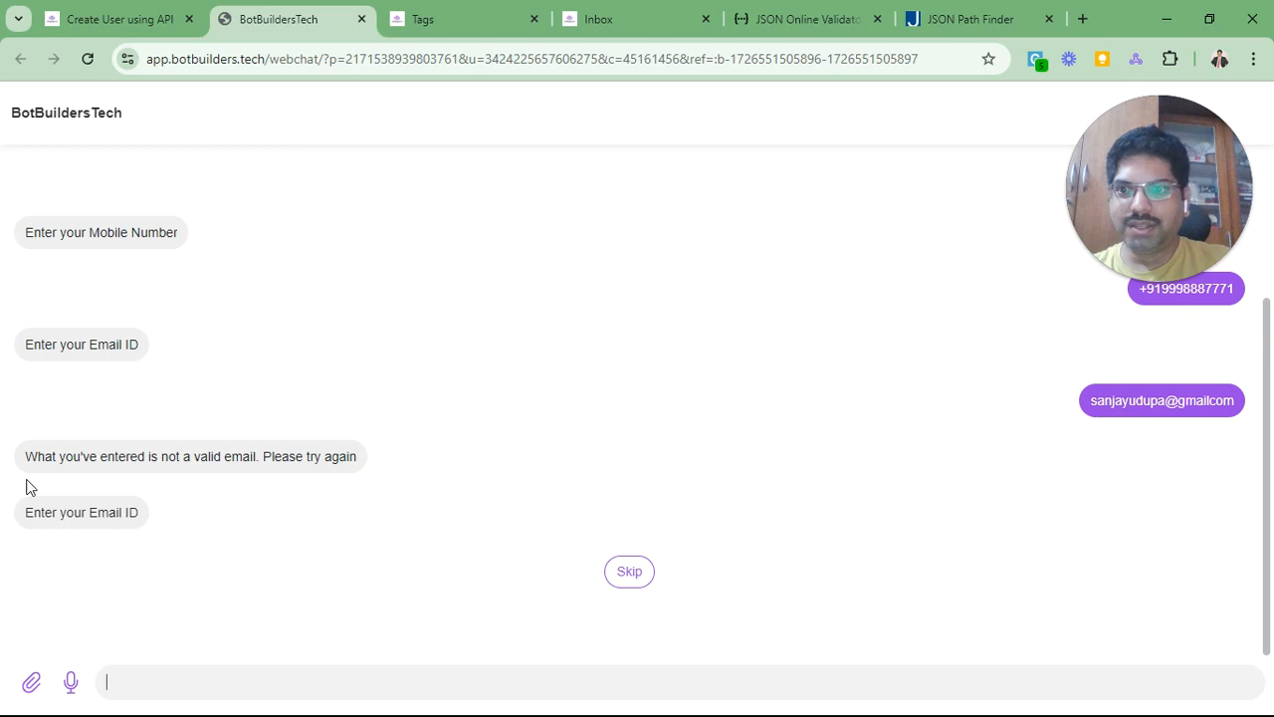
{"action": "triple_click", "coordinate": [115, 460]}
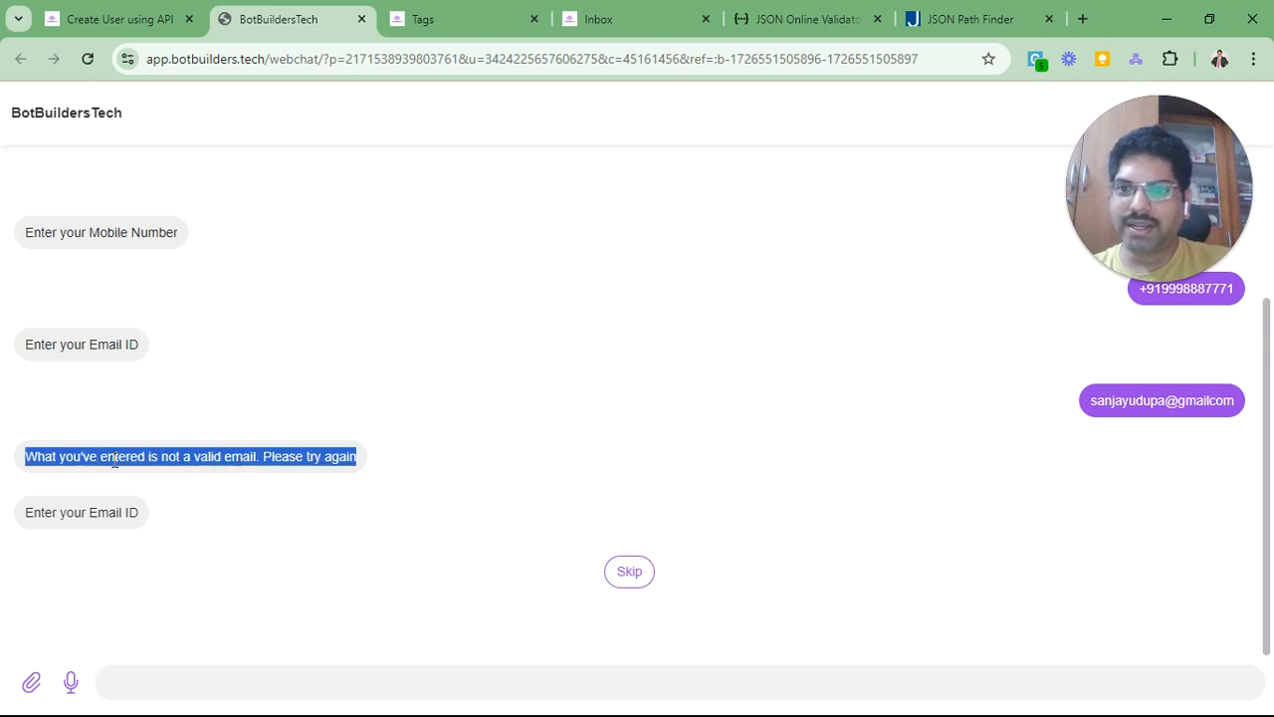
{"action": "left_click", "coordinate": [134, 19]}
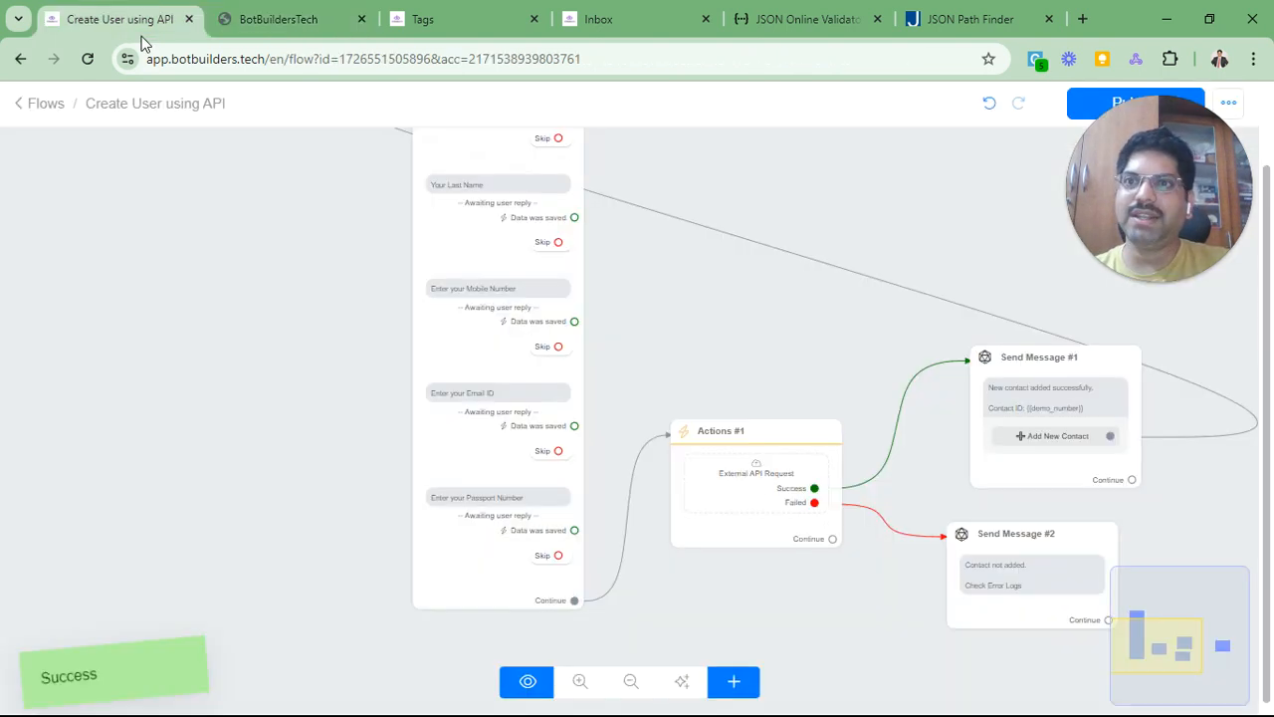
{"action": "left_click", "coordinate": [492, 374]}
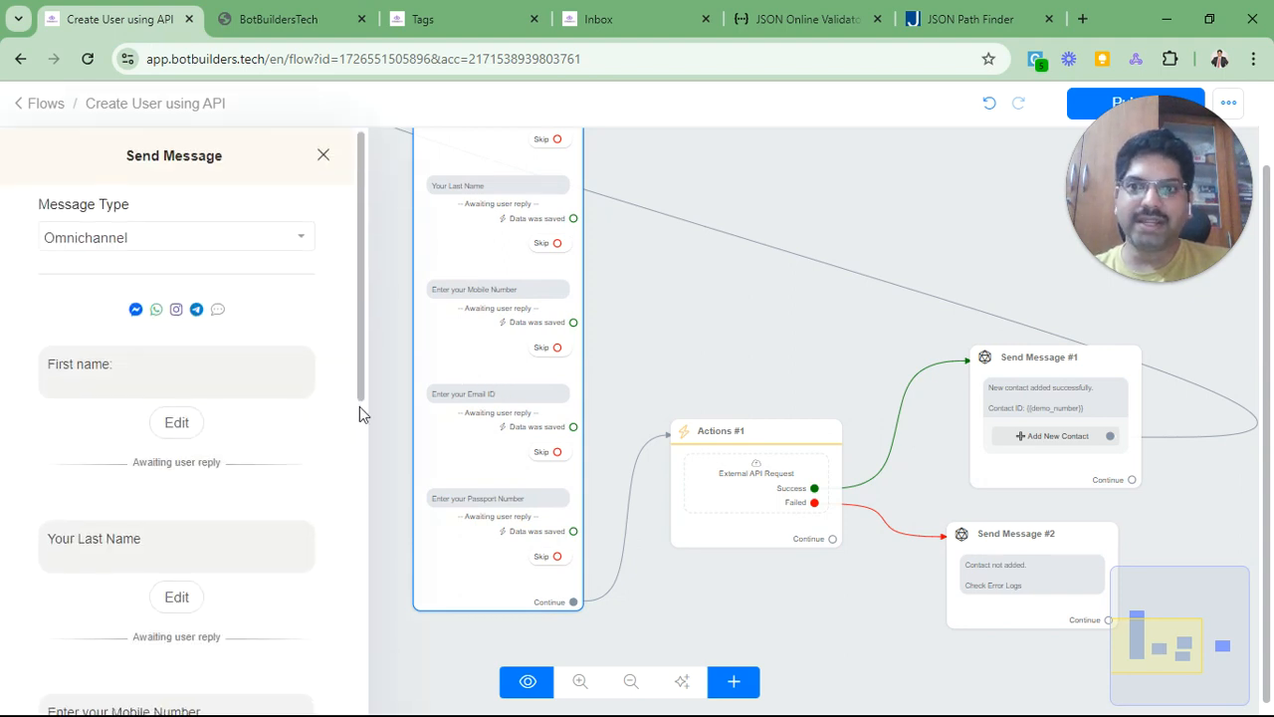
{"action": "scroll", "coordinate": [322, 444], "scroll_direction": "down", "scroll_amount": 3}
{"action": "scroll", "coordinate": [257, 444], "scroll_direction": "down", "scroll_amount": 2}
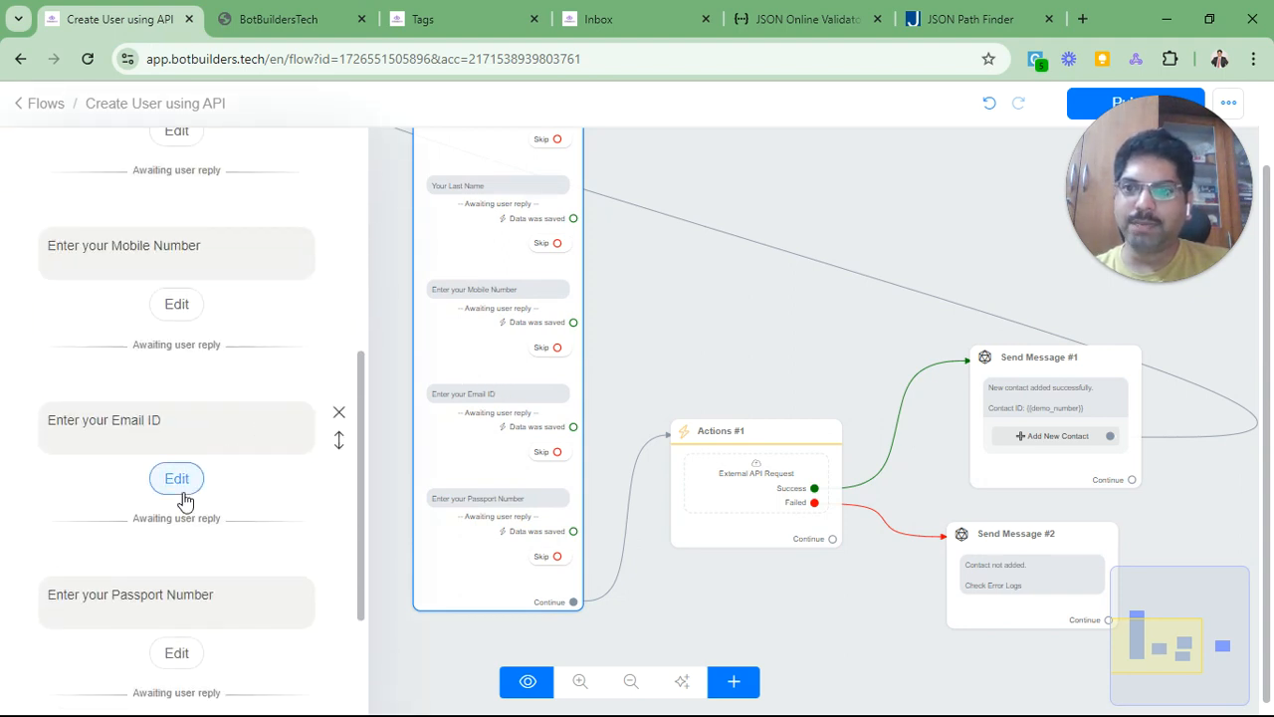
{"action": "left_click", "coordinate": [181, 483]}
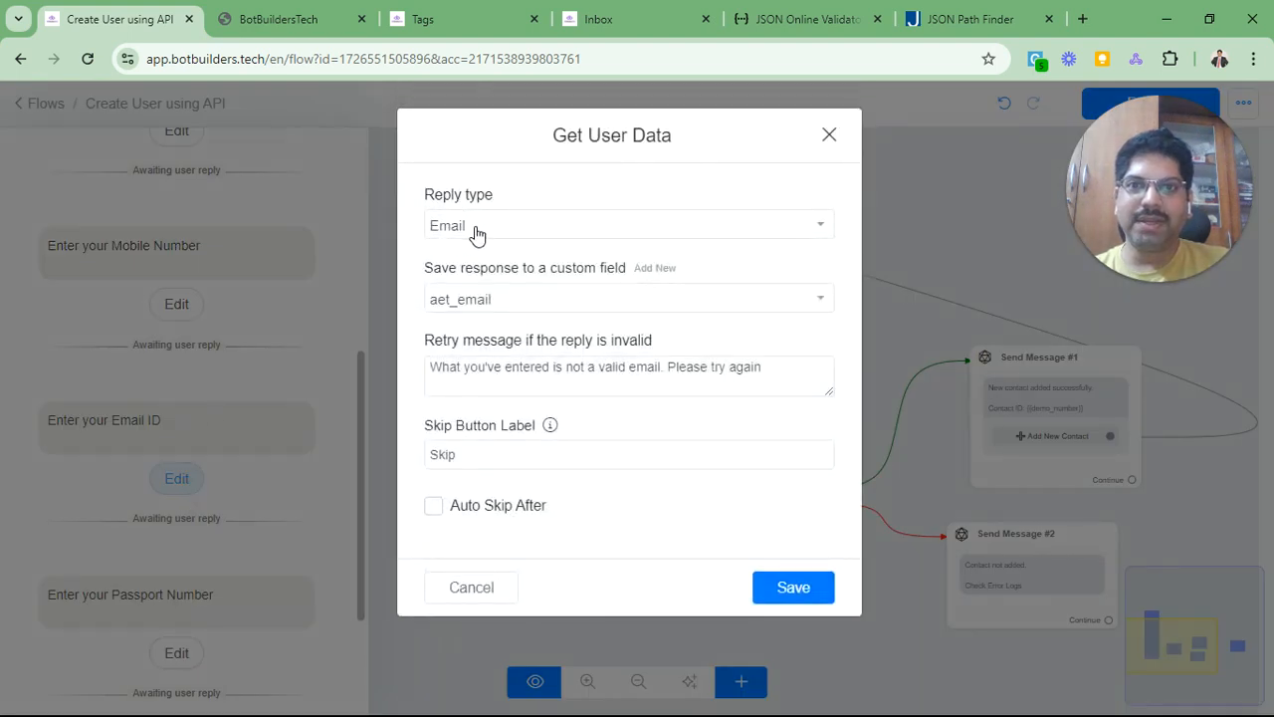
{"action": "left_click", "coordinate": [294, 19]}
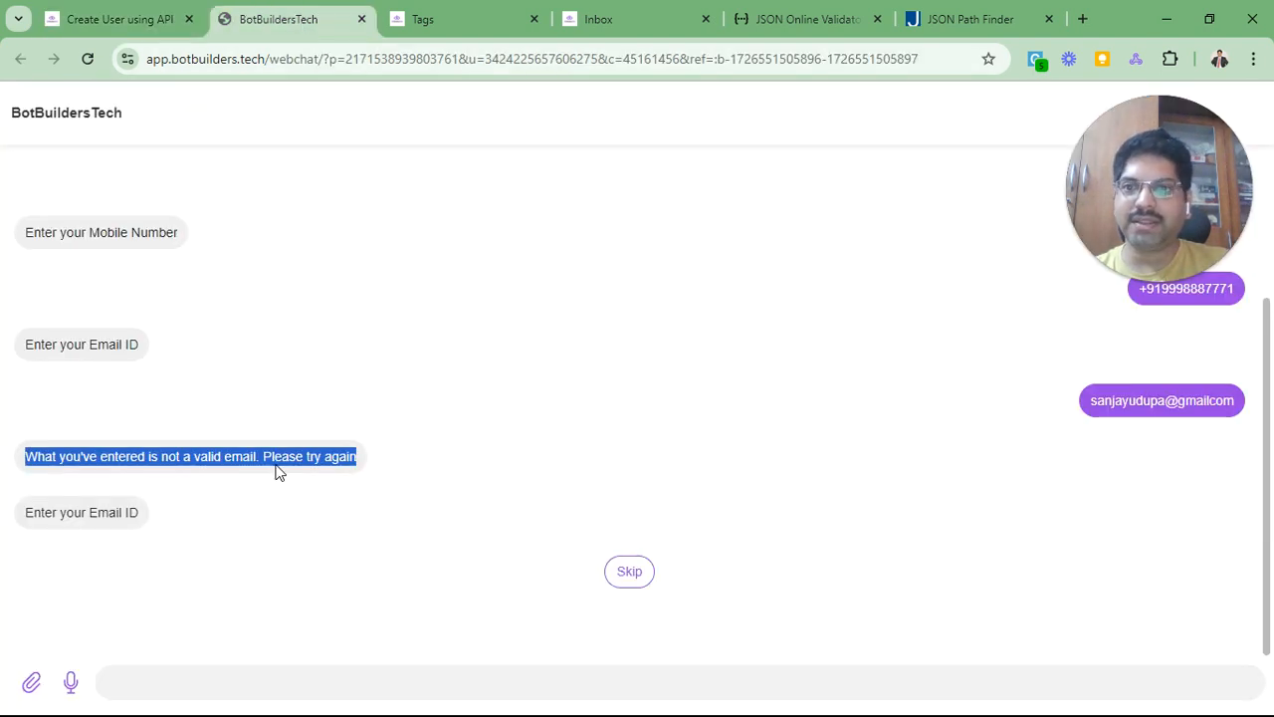
Step: Resend the email with the missing dot added, then answer the passport number prompt
{"action": "left_click", "coordinate": [673, 398]}
{"action": "triple_click", "coordinate": [1192, 401]}
{"action": "key", "text": "ctrl+c"}
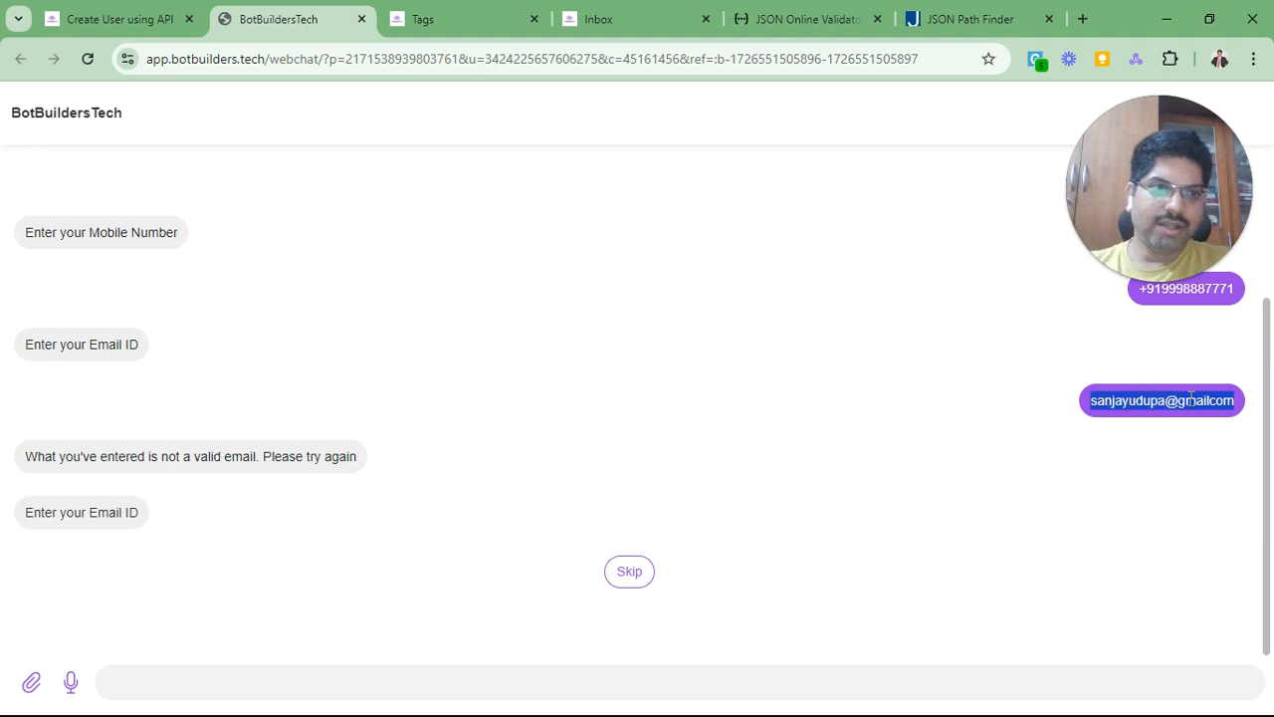
{"action": "left_click", "coordinate": [335, 671]}
{"action": "key", "text": "ctrl+v"}
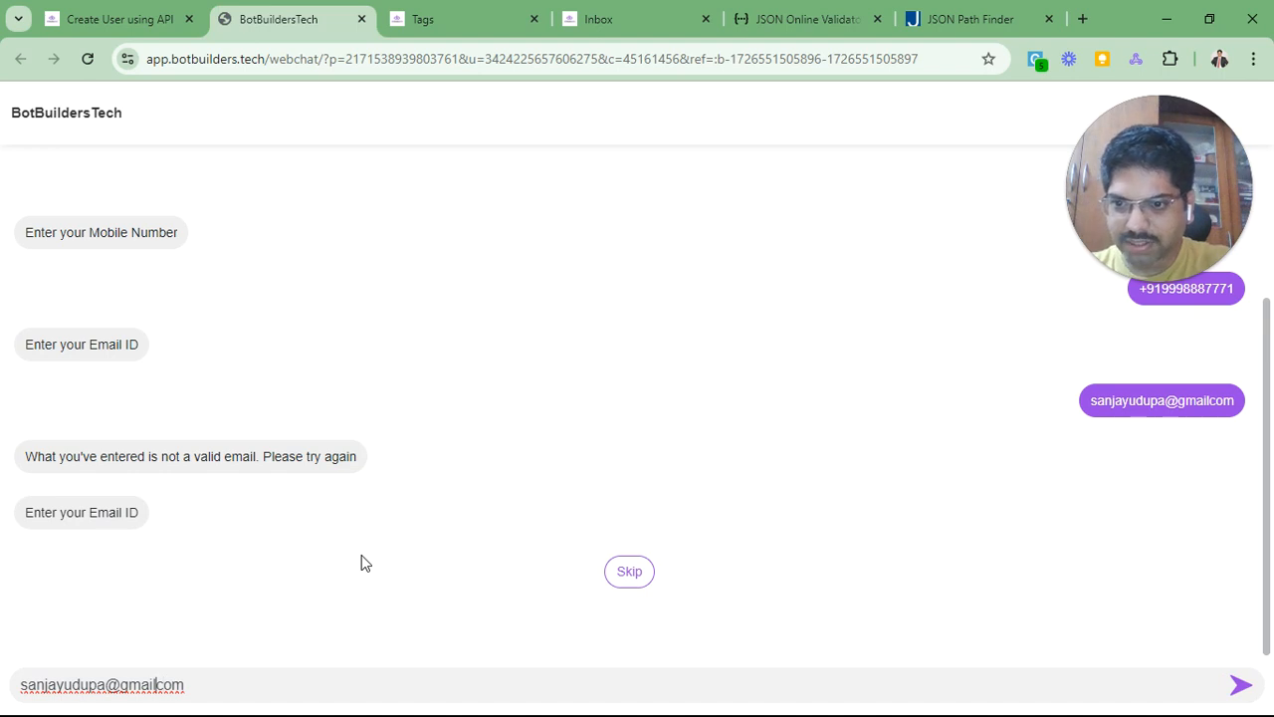
{"action": "type", "text": "."}
{"action": "key", "text": "Return"}
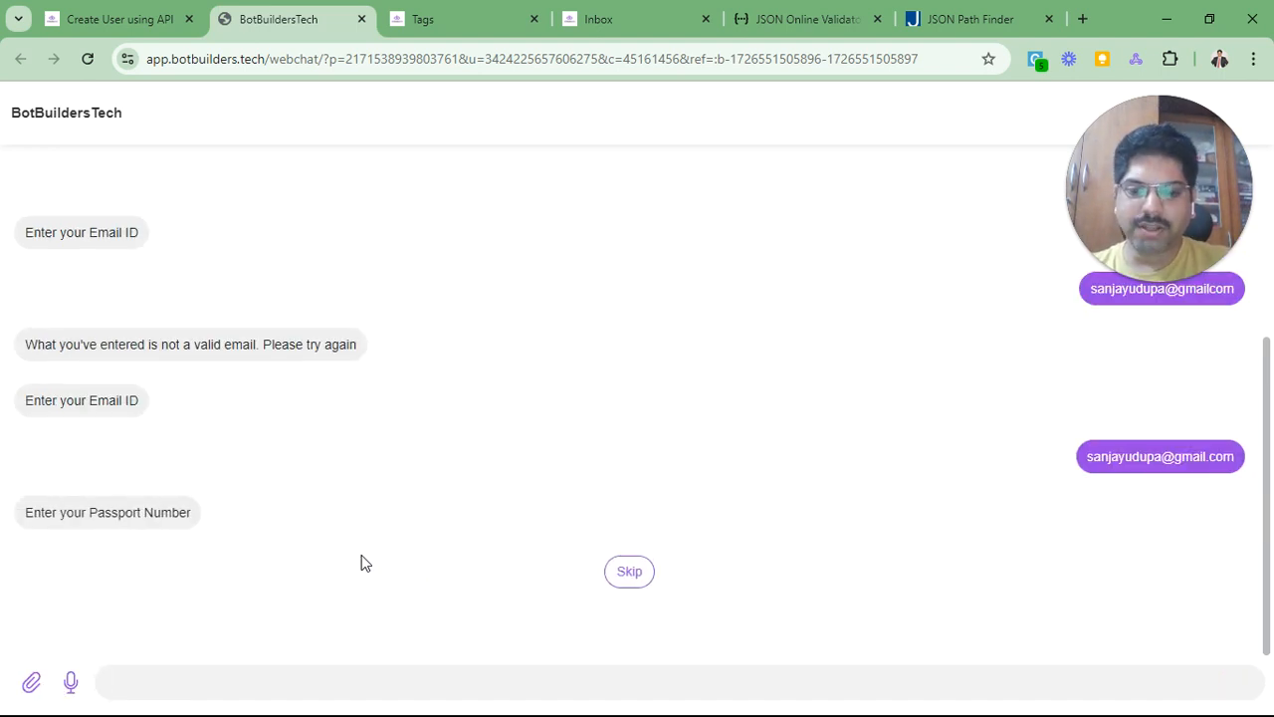
{"action": "type", "text": "JSDF2"}
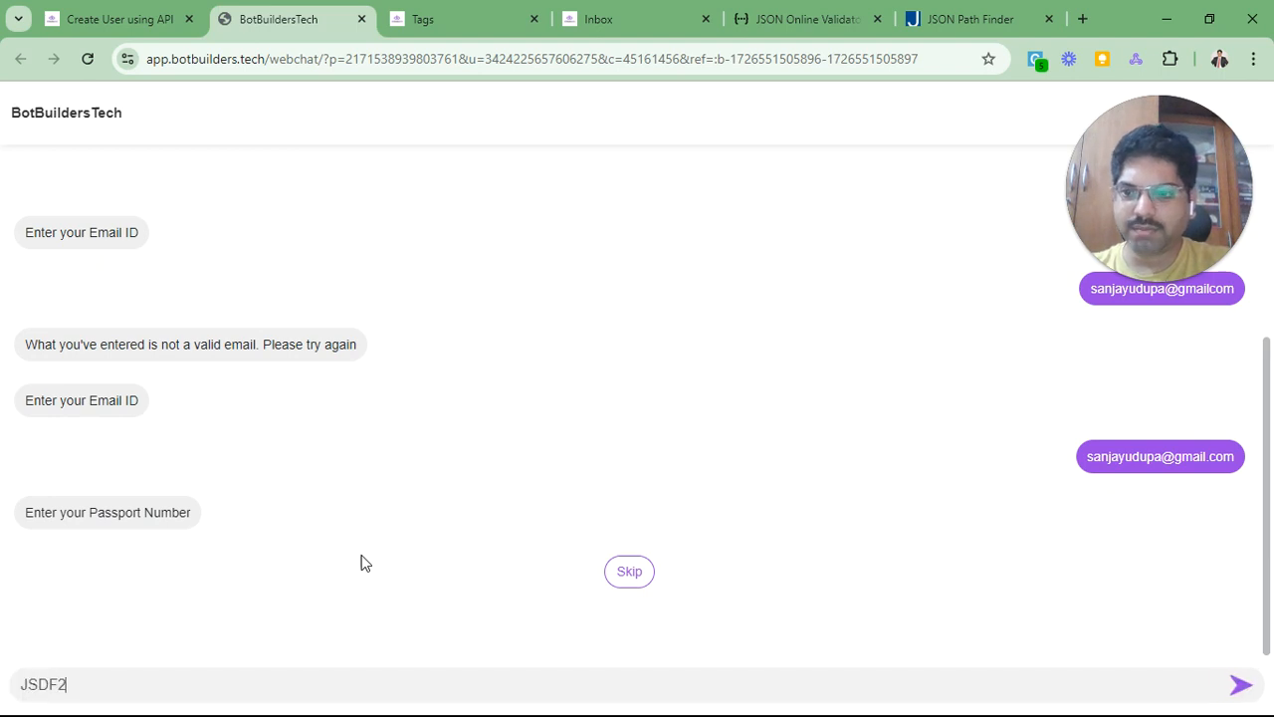
{"action": "type", "text": "34234DF"}
{"action": "key", "text": "Return"}
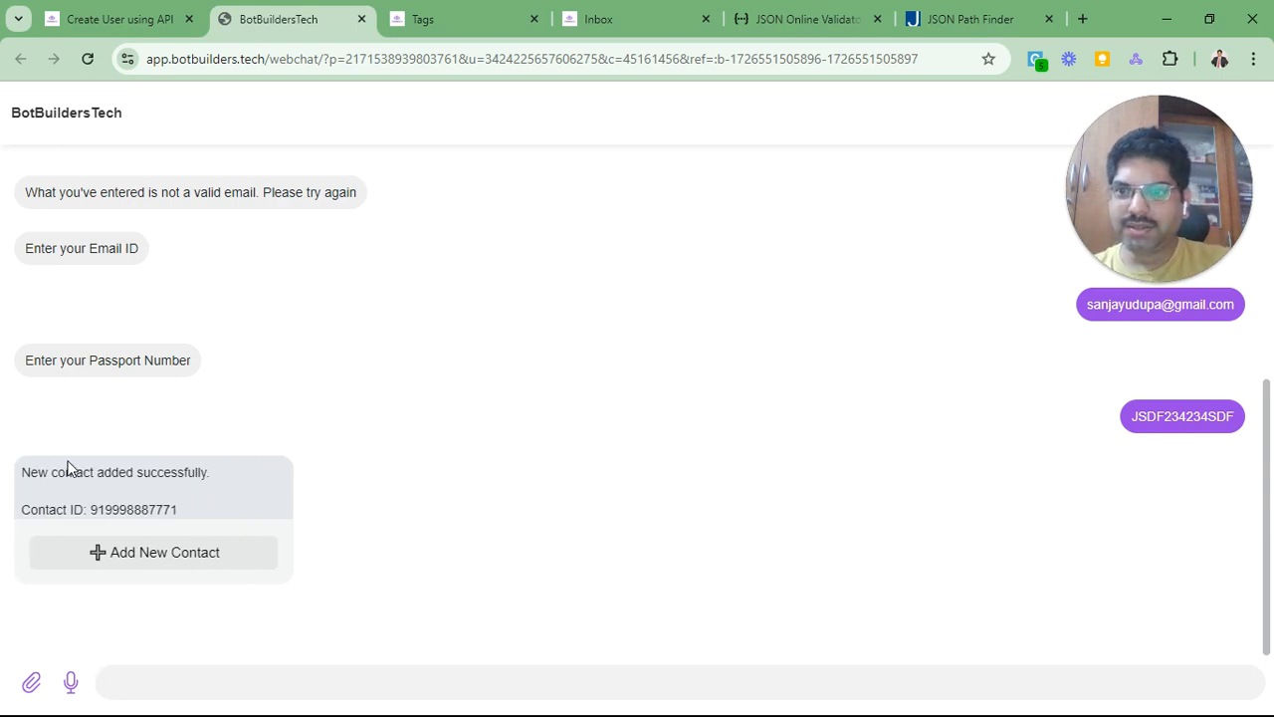
Step: Compare the returned Contact ID in the success message against the sent mobile number
{"action": "triple_click", "coordinate": [111, 511]}
{"action": "left_click", "coordinate": [140, 509]}
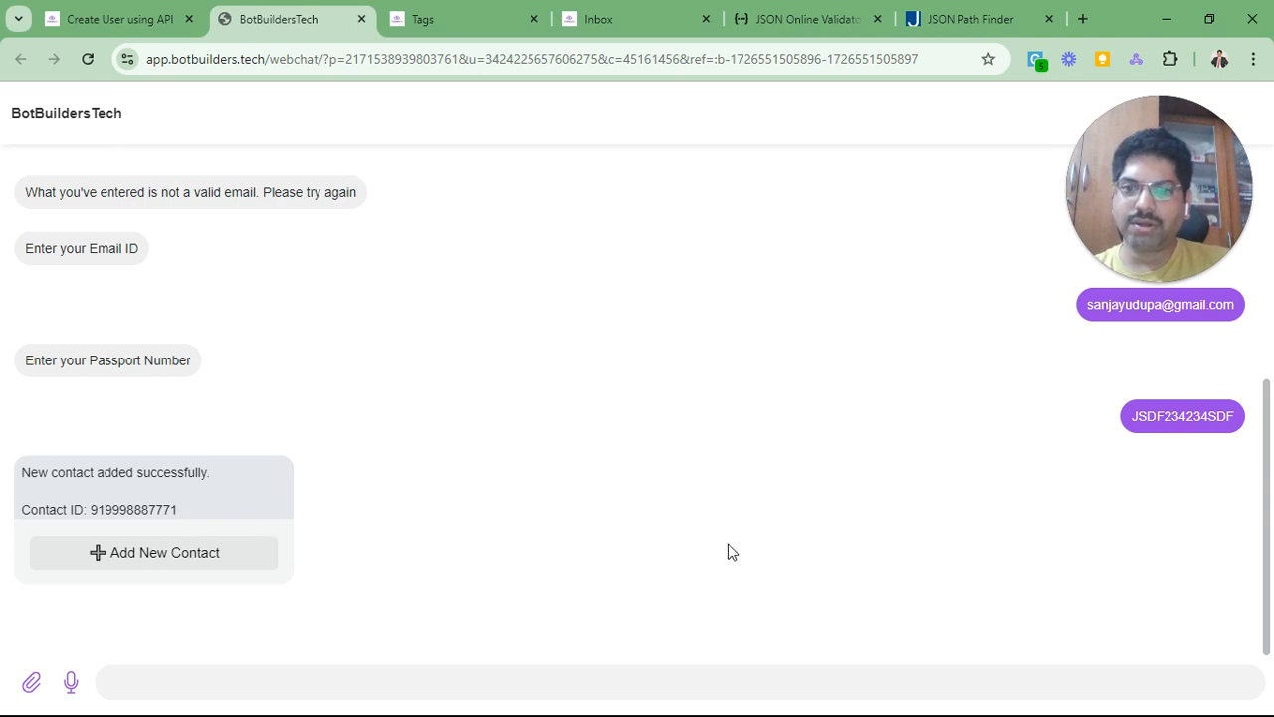
{"action": "scroll", "coordinate": [729, 548], "scroll_direction": "up", "scroll_amount": 5}
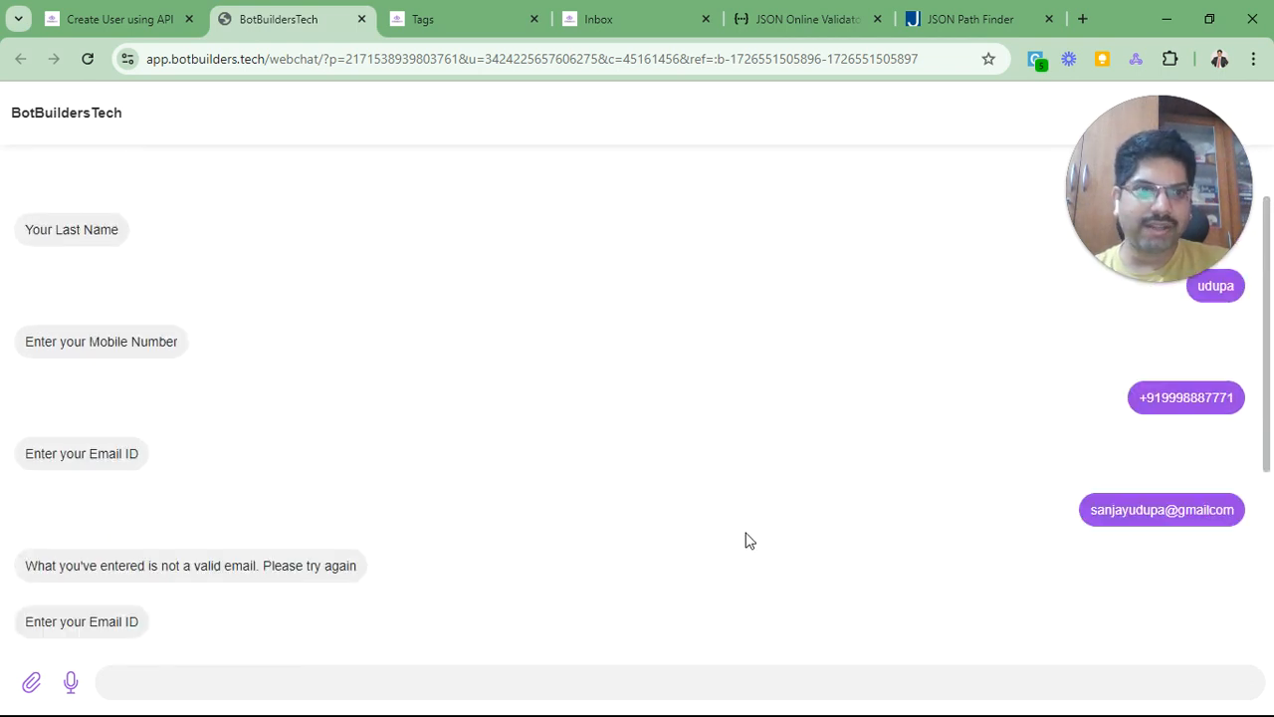
{"action": "double_click", "coordinate": [1186, 398]}
{"action": "scroll", "coordinate": [717, 548], "scroll_direction": "down", "scroll_amount": 4}
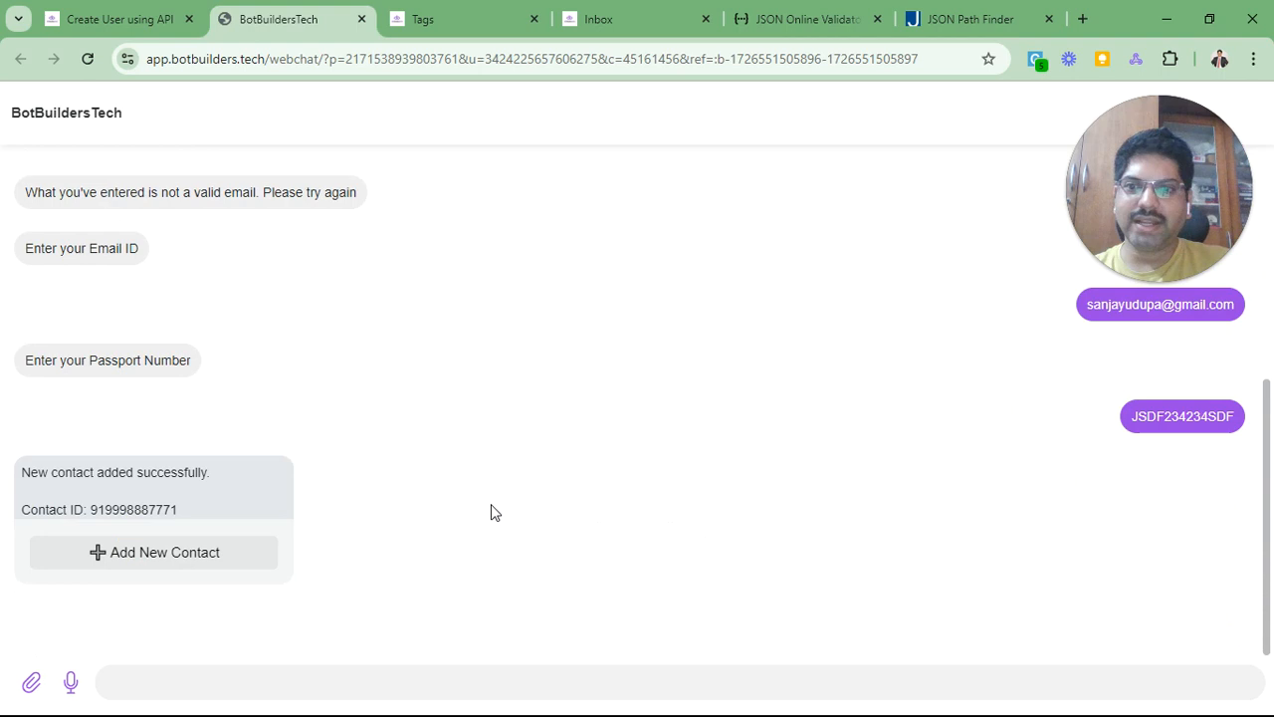
{"action": "double_click", "coordinate": [151, 508]}
{"action": "left_click", "coordinate": [458, 454]}
{"action": "left_click", "coordinate": [588, 19]}
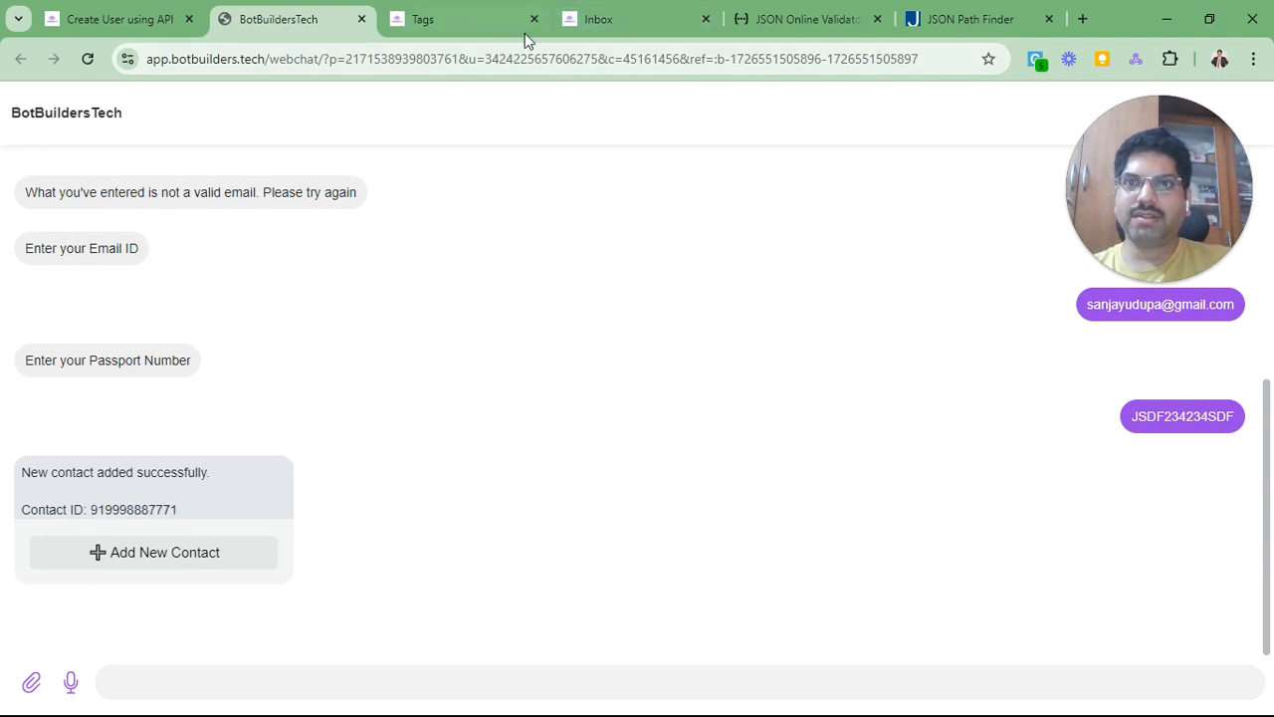
Step: From Contacts, open the API-created contact's conversation to view its phone, aet_email and passport fields
{"action": "left_click", "coordinate": [445, 14]}
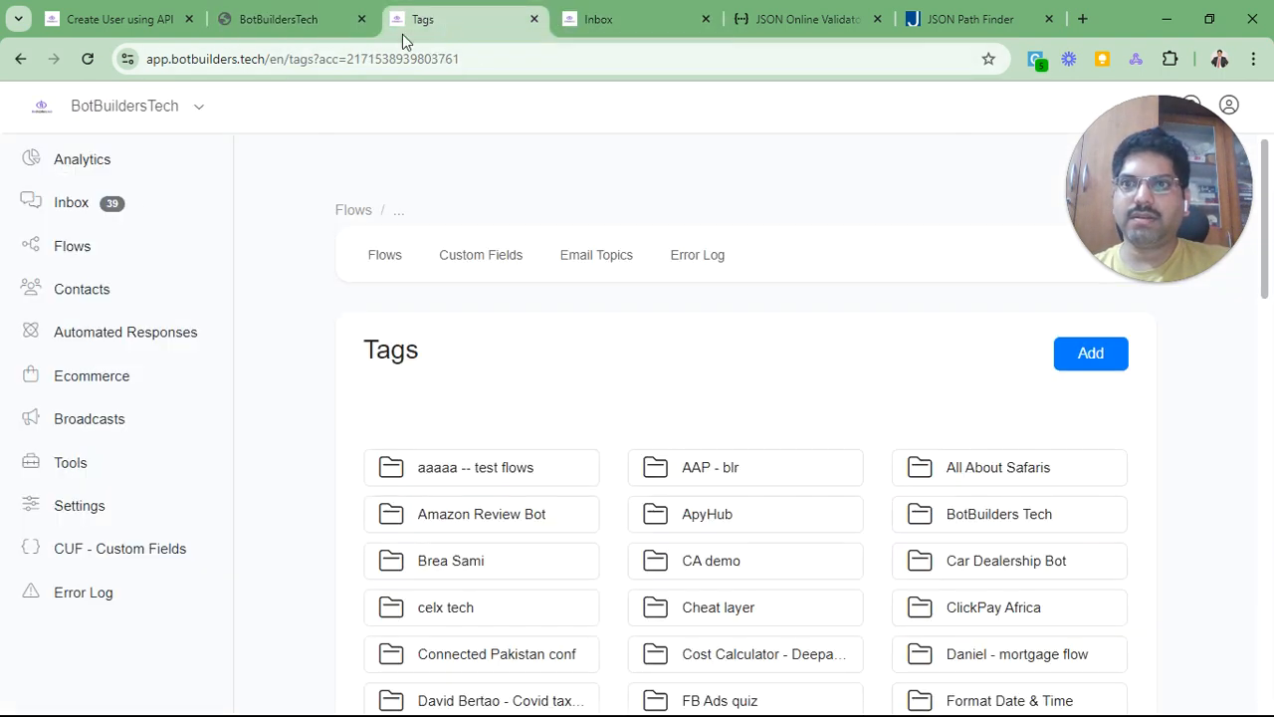
{"action": "left_click", "coordinate": [103, 288]}
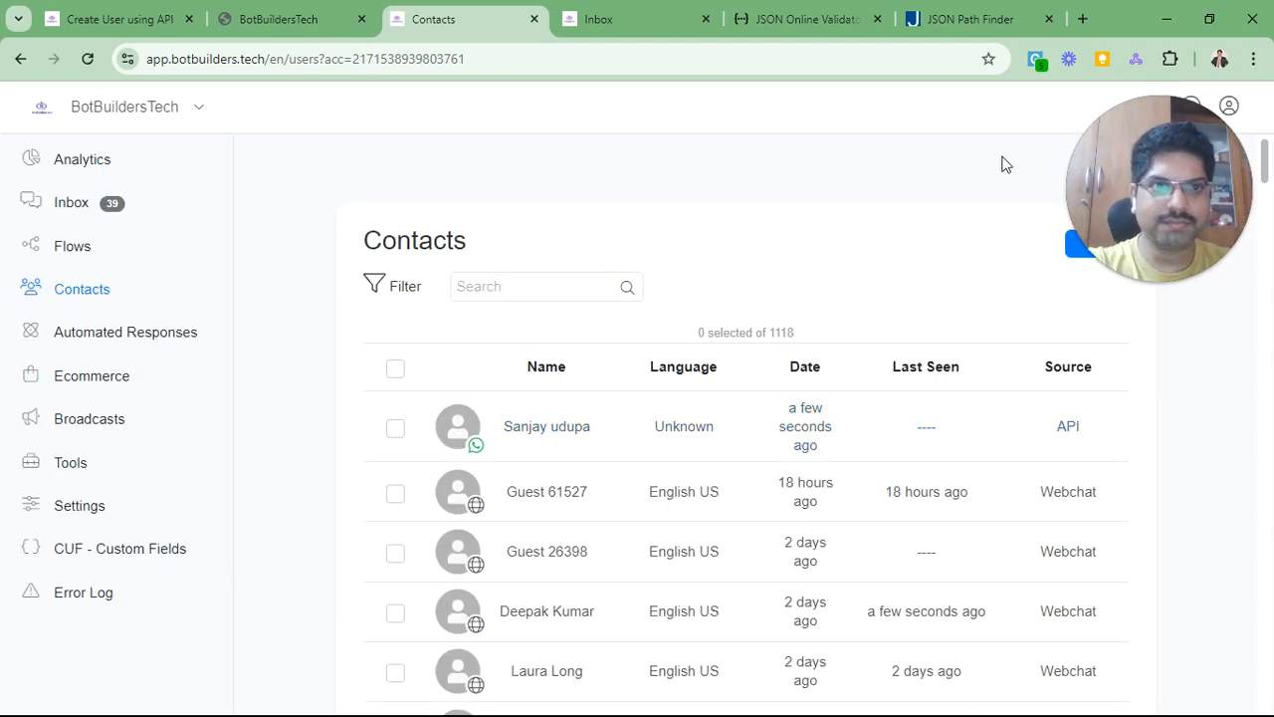
{"action": "left_click", "coordinate": [560, 433]}
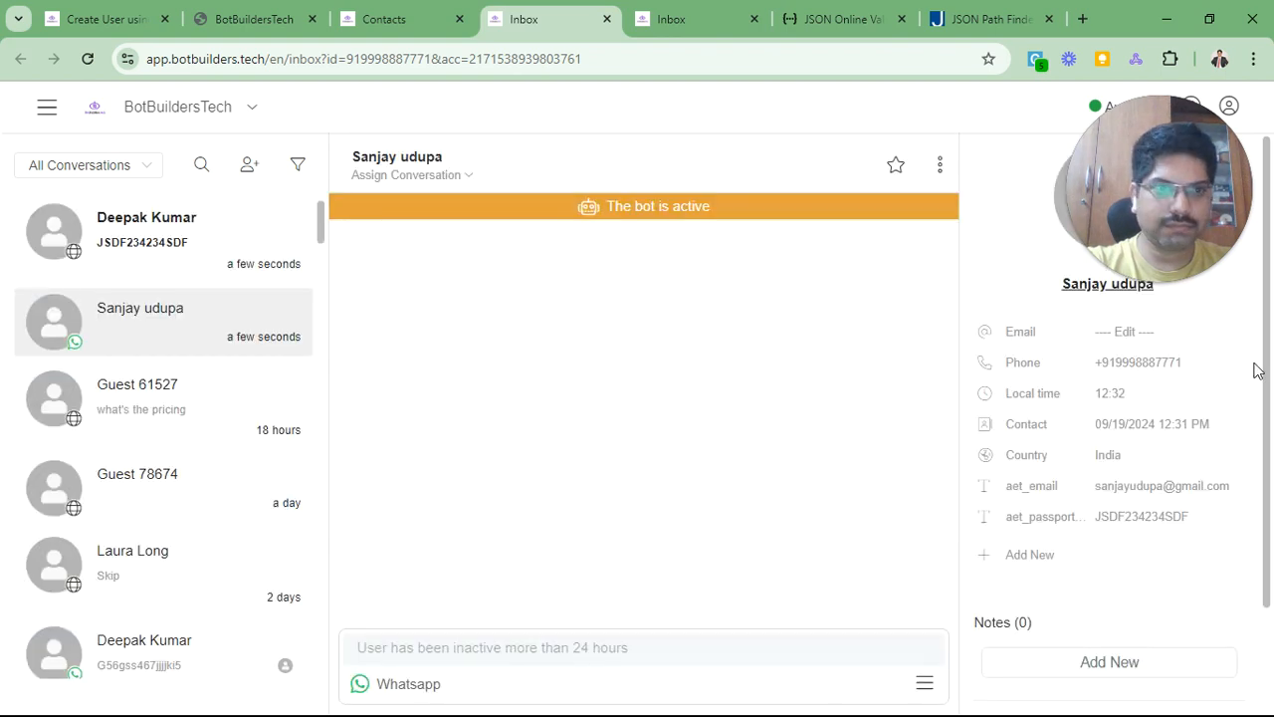
{"action": "scroll", "coordinate": [1134, 381], "scroll_direction": "down", "scroll_amount": 2}
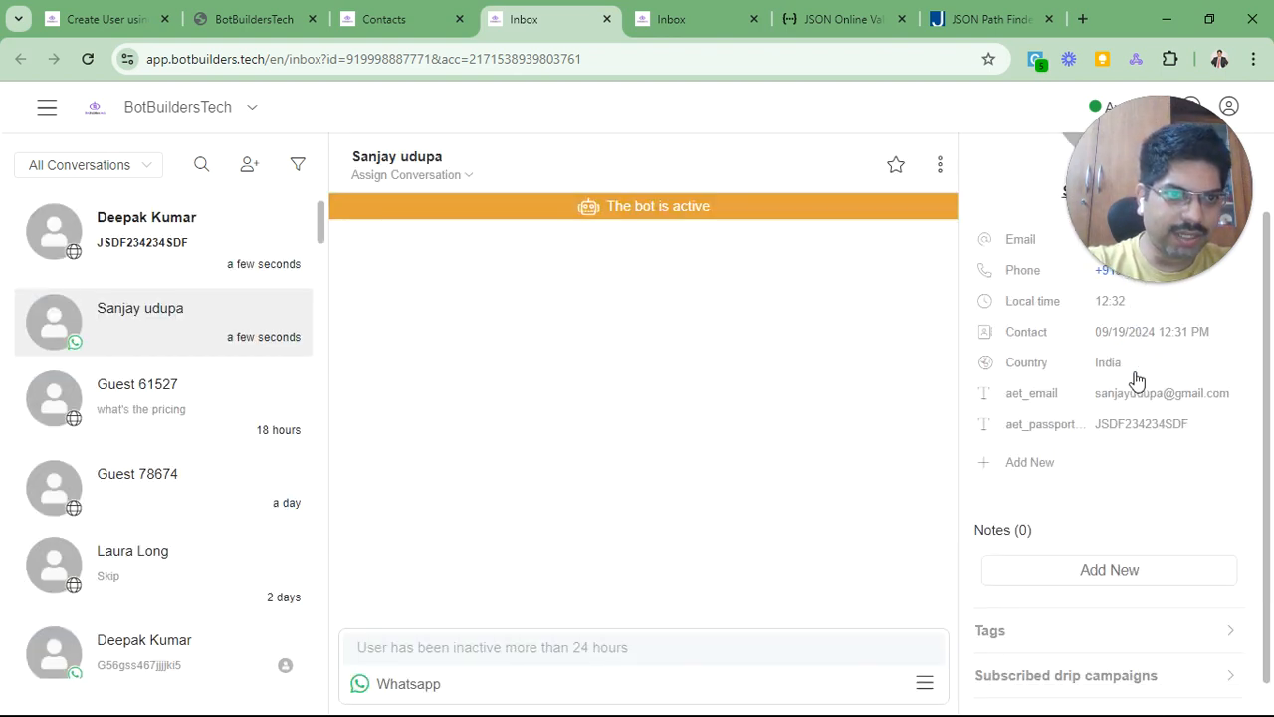
{"action": "scroll", "coordinate": [1120, 378], "scroll_direction": "up", "scroll_amount": 2}
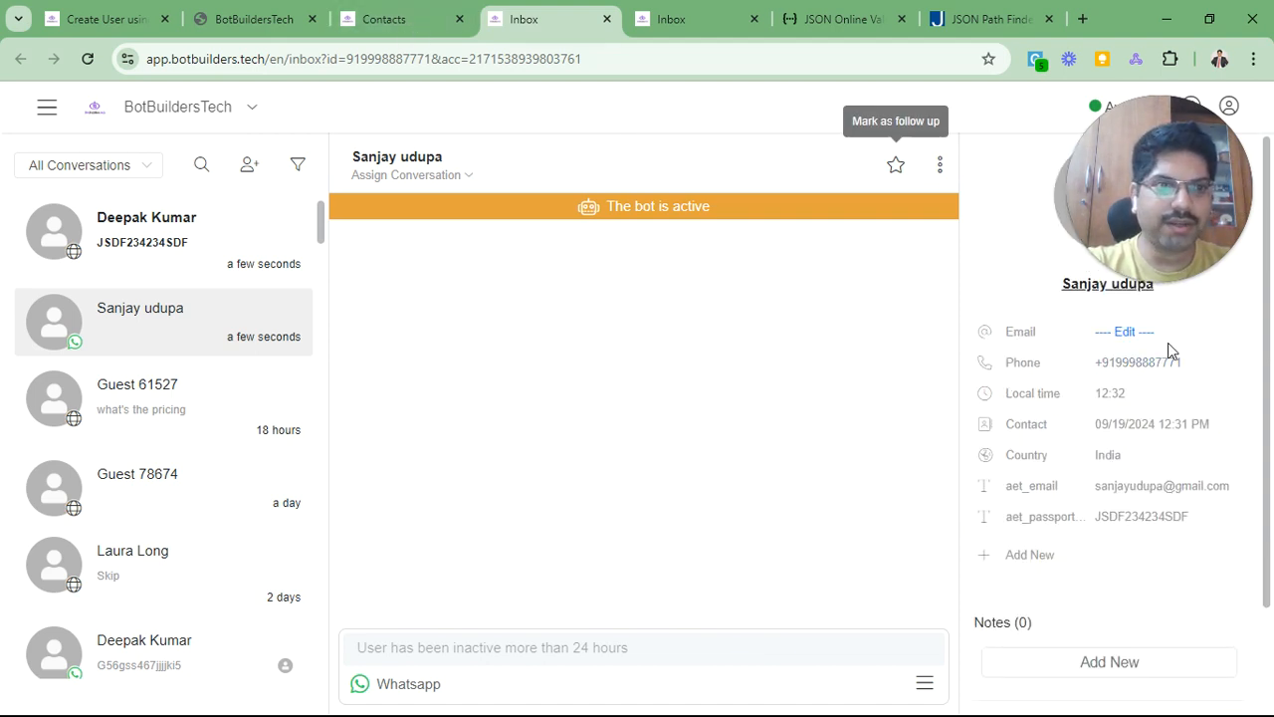
Step: Change the Actions #1 External API Request body field_name from 'aet_email' to 'email' and save
{"action": "left_click", "coordinate": [97, 14]}
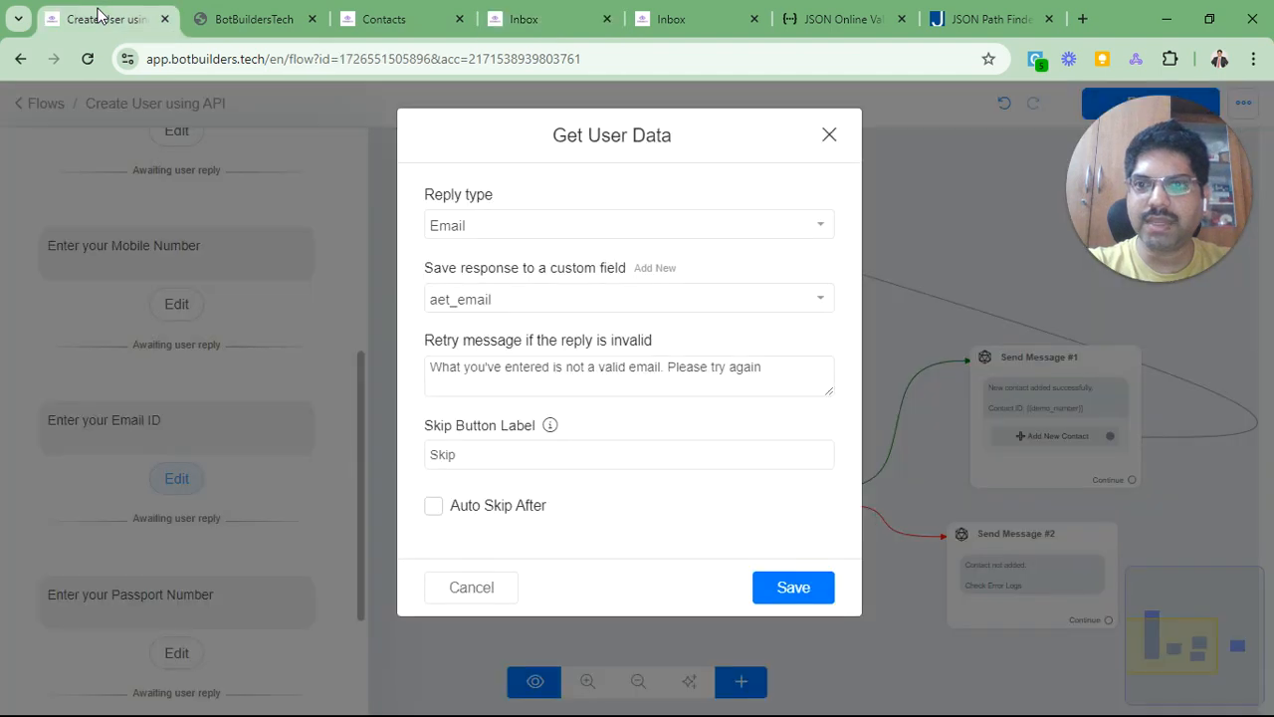
{"action": "left_click", "coordinate": [828, 136]}
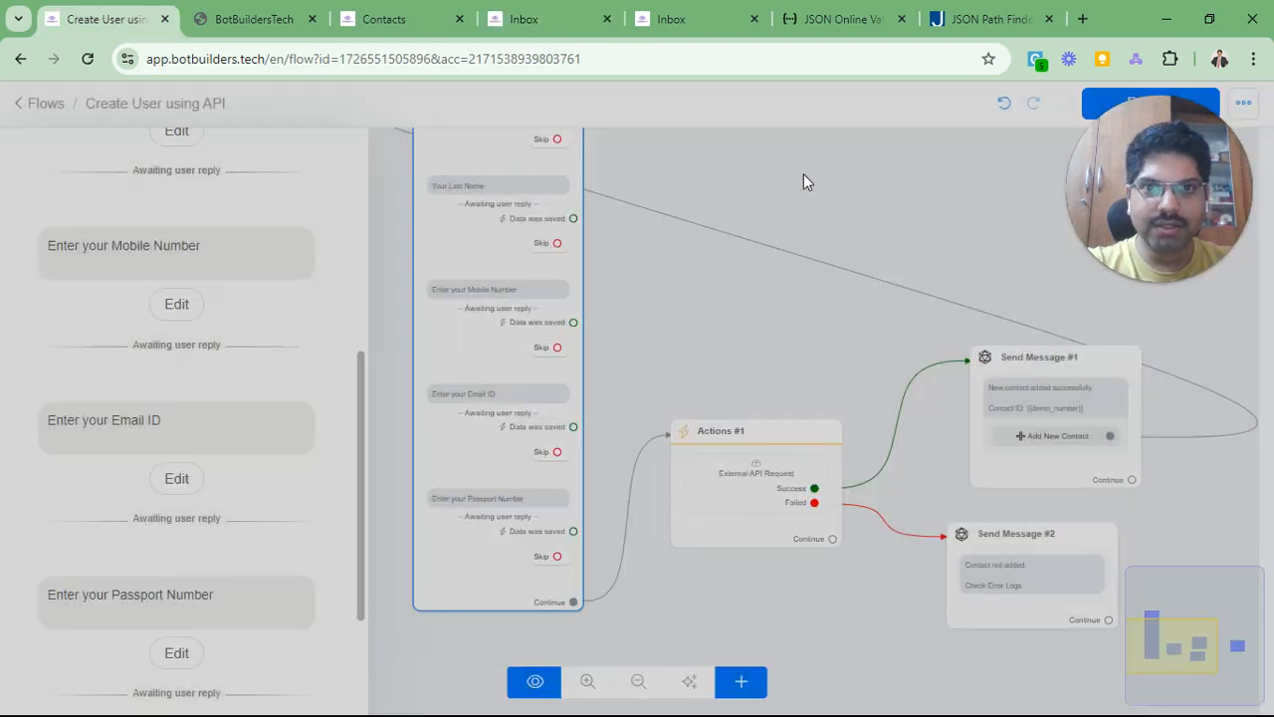
{"action": "left_click", "coordinate": [742, 505]}
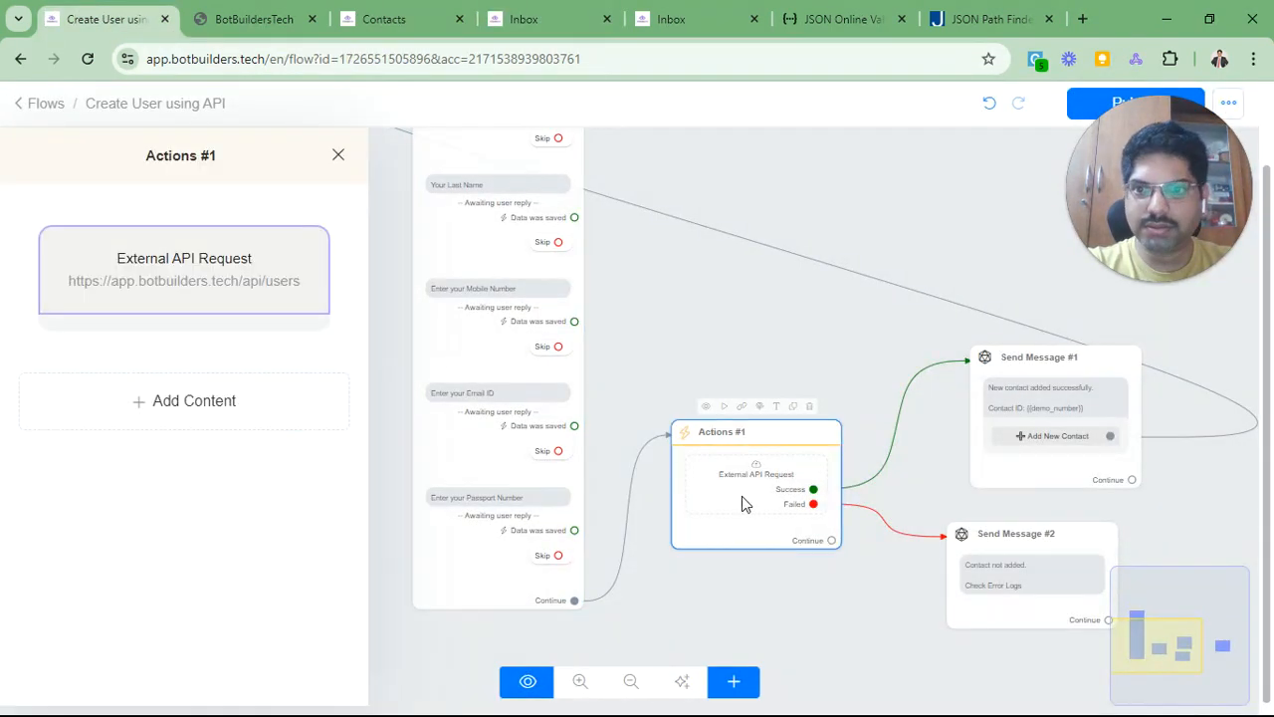
{"action": "left_click", "coordinate": [172, 289]}
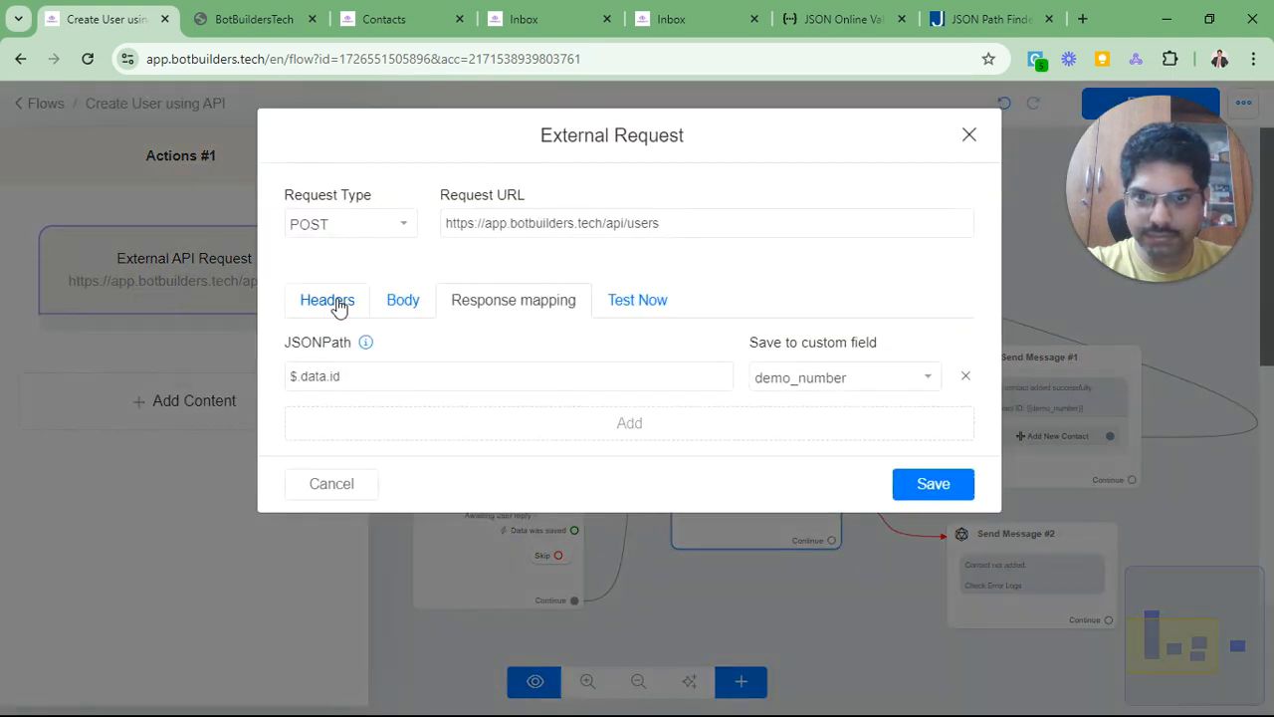
{"action": "left_click", "coordinate": [398, 301]}
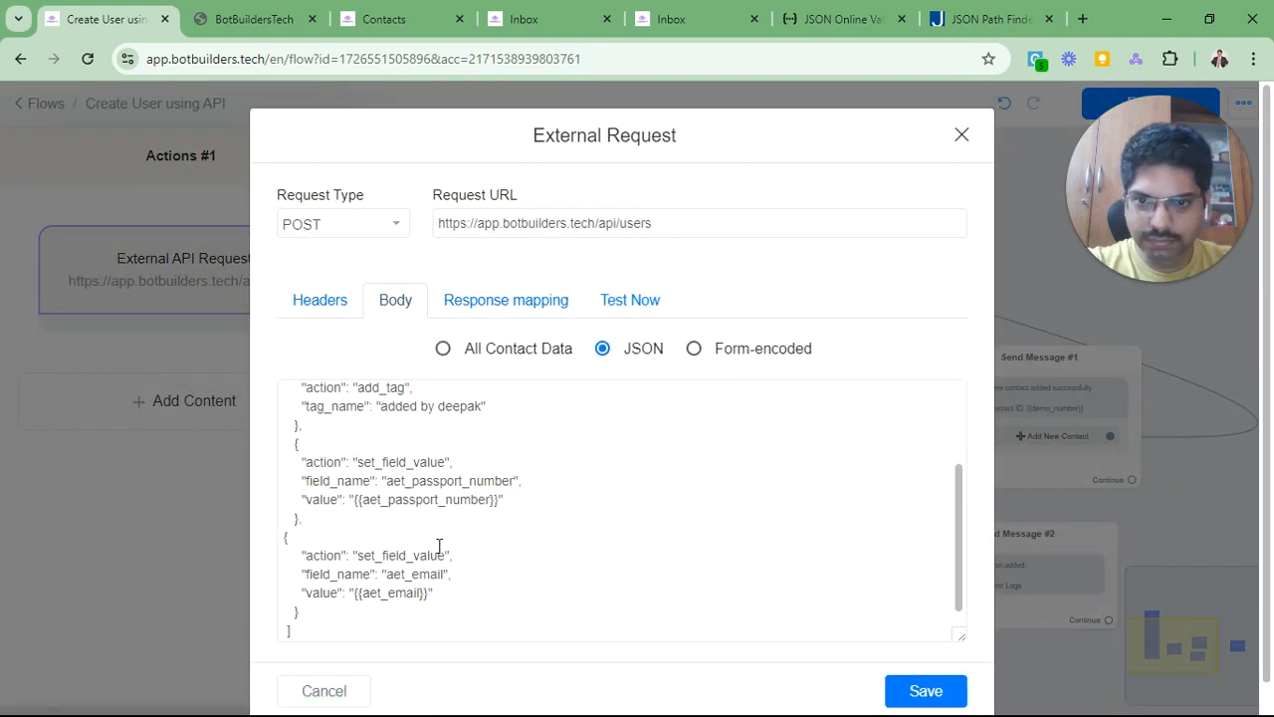
{"action": "left_click_drag", "start_coordinate": [386, 574], "coordinate": [414, 577]}
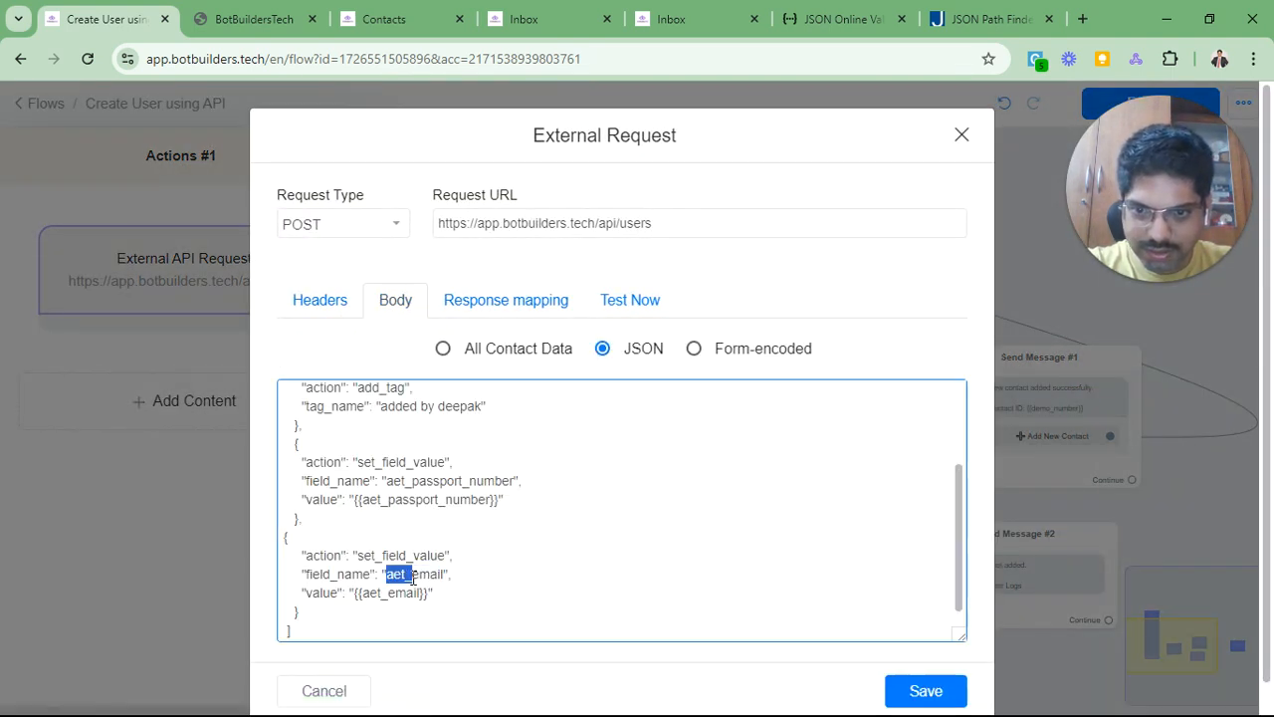
{"action": "key", "text": "BackSpace"}
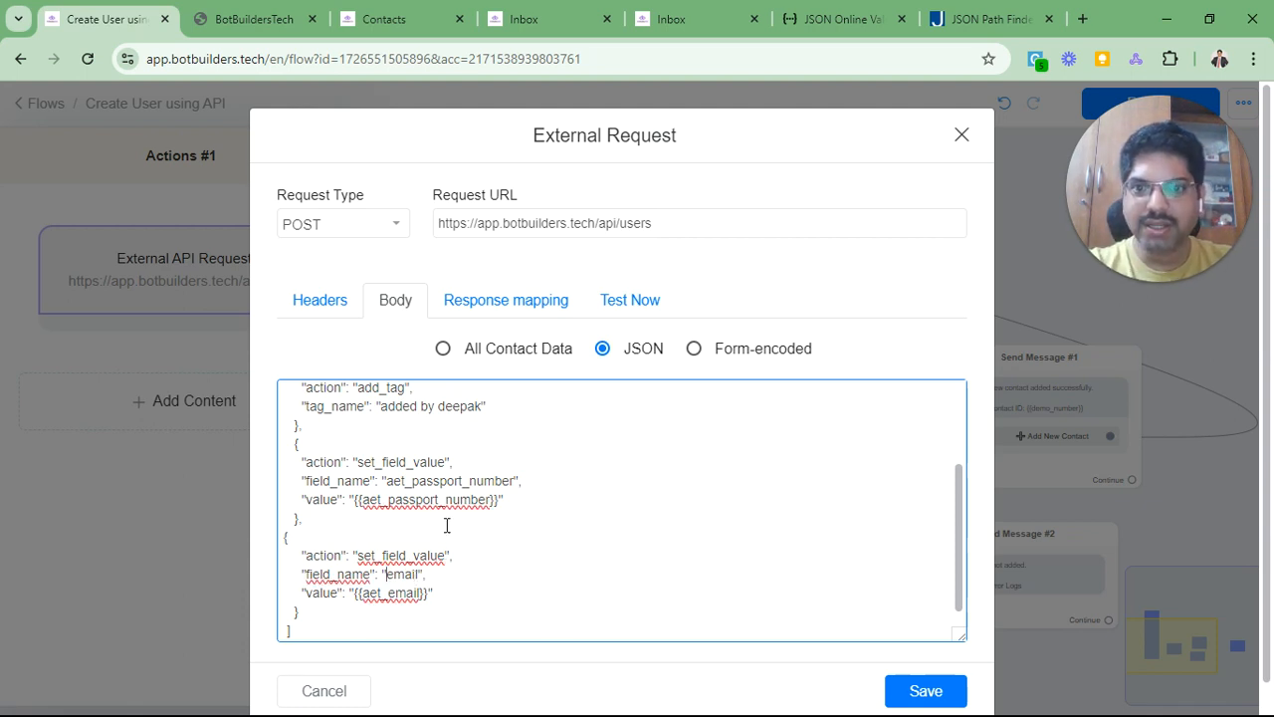
{"action": "scroll", "coordinate": [487, 488], "scroll_direction": "down", "scroll_amount": 1}
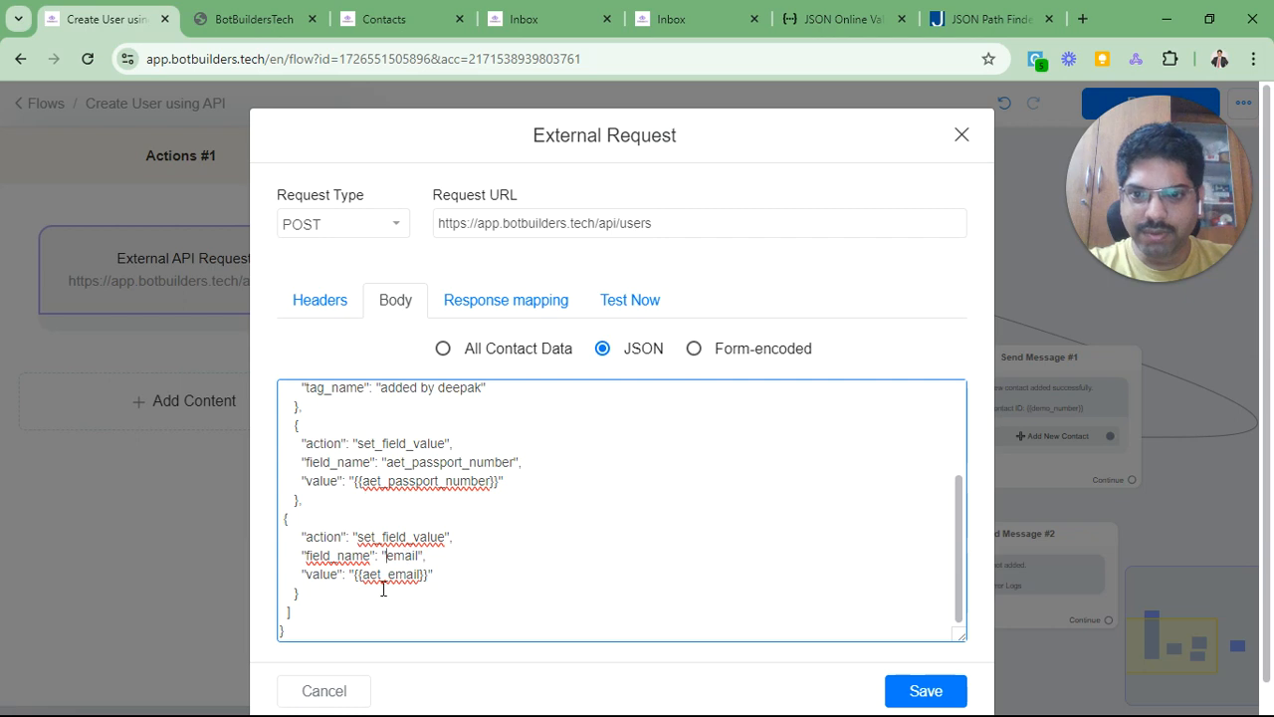
{"action": "left_click", "coordinate": [914, 690]}
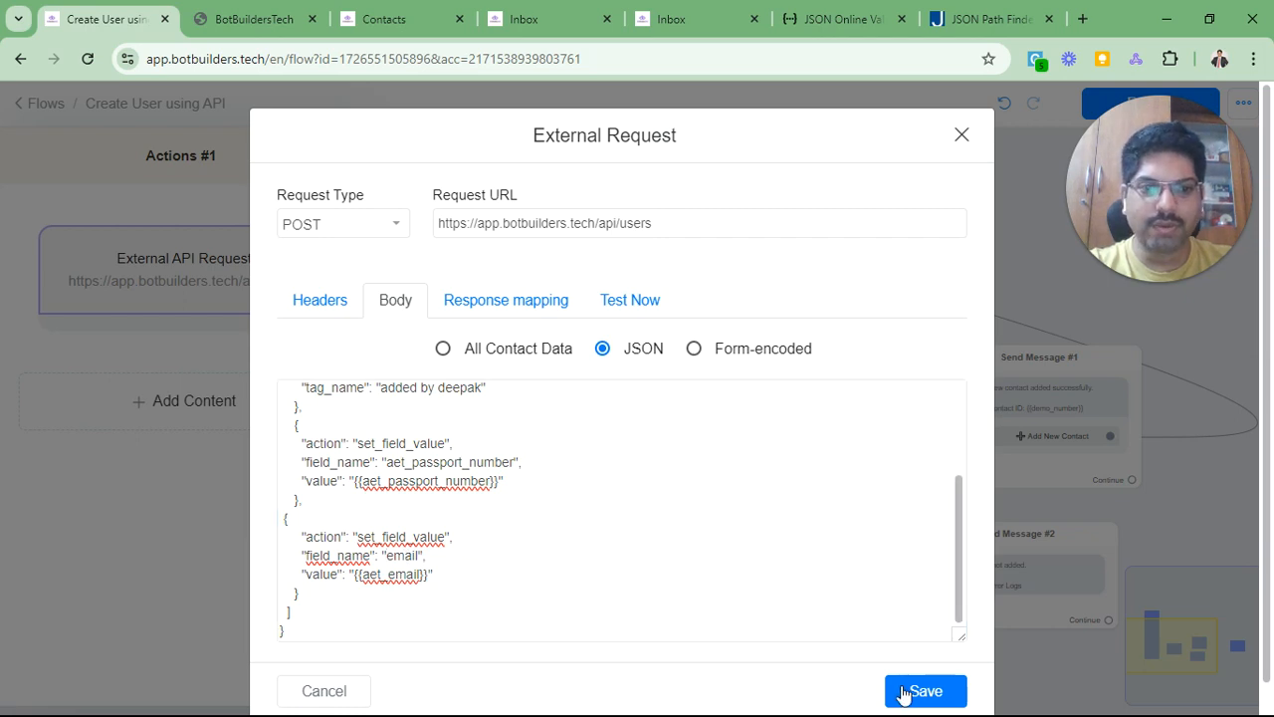
{"action": "left_click", "coordinate": [253, 28]}
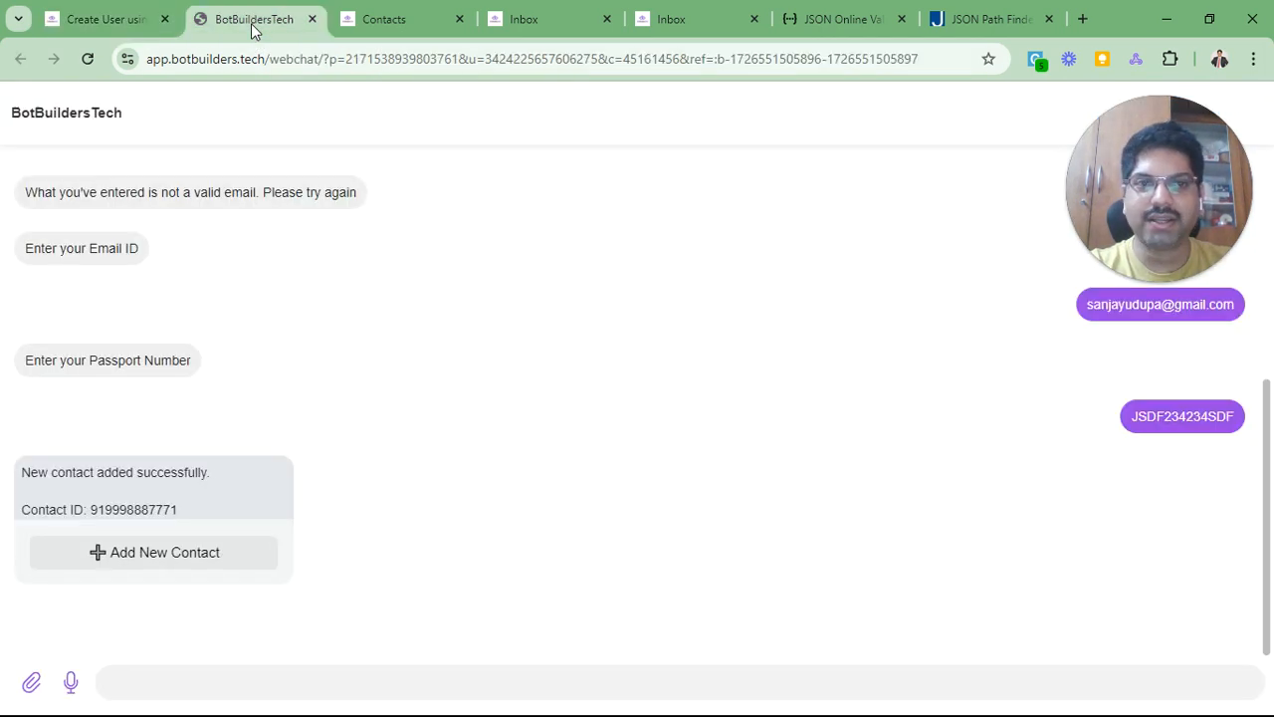
Step: Open the new contact's Inbox conversation and inspect its phone number and aet_email field
{"action": "left_click", "coordinate": [364, 26]}
{"action": "left_click", "coordinate": [538, 22]}
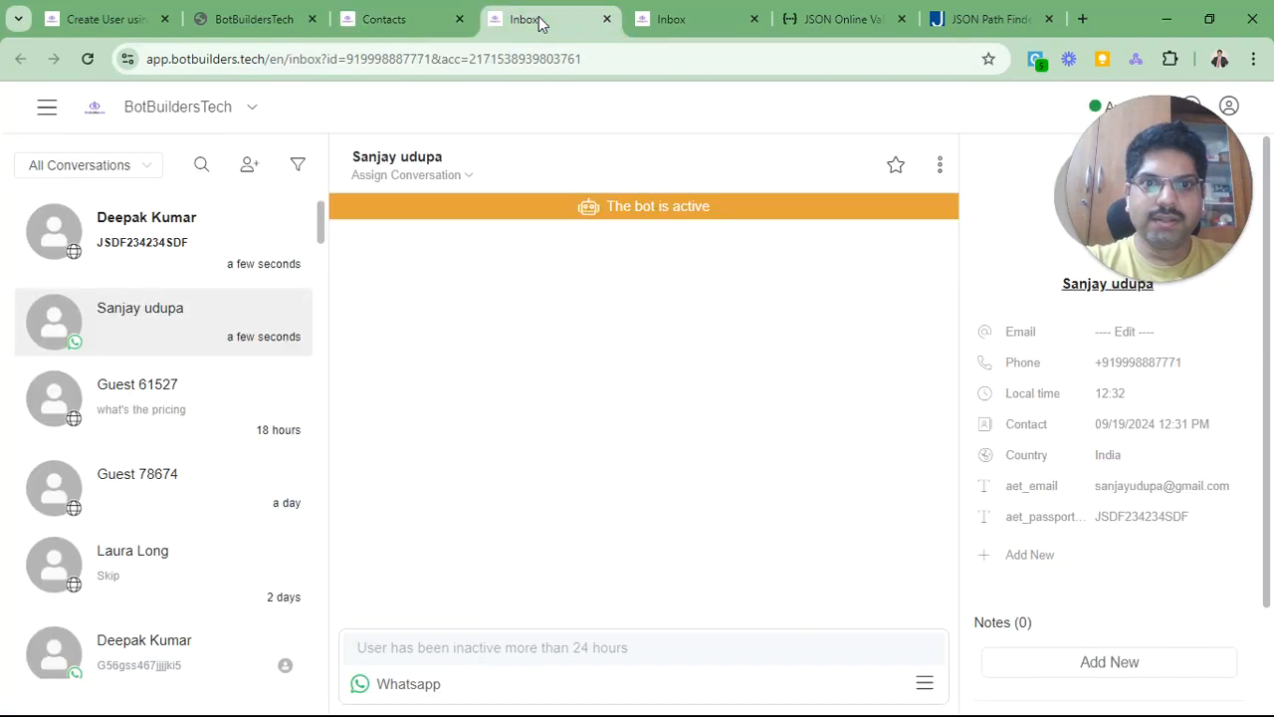
{"action": "double_click", "coordinate": [1148, 367]}
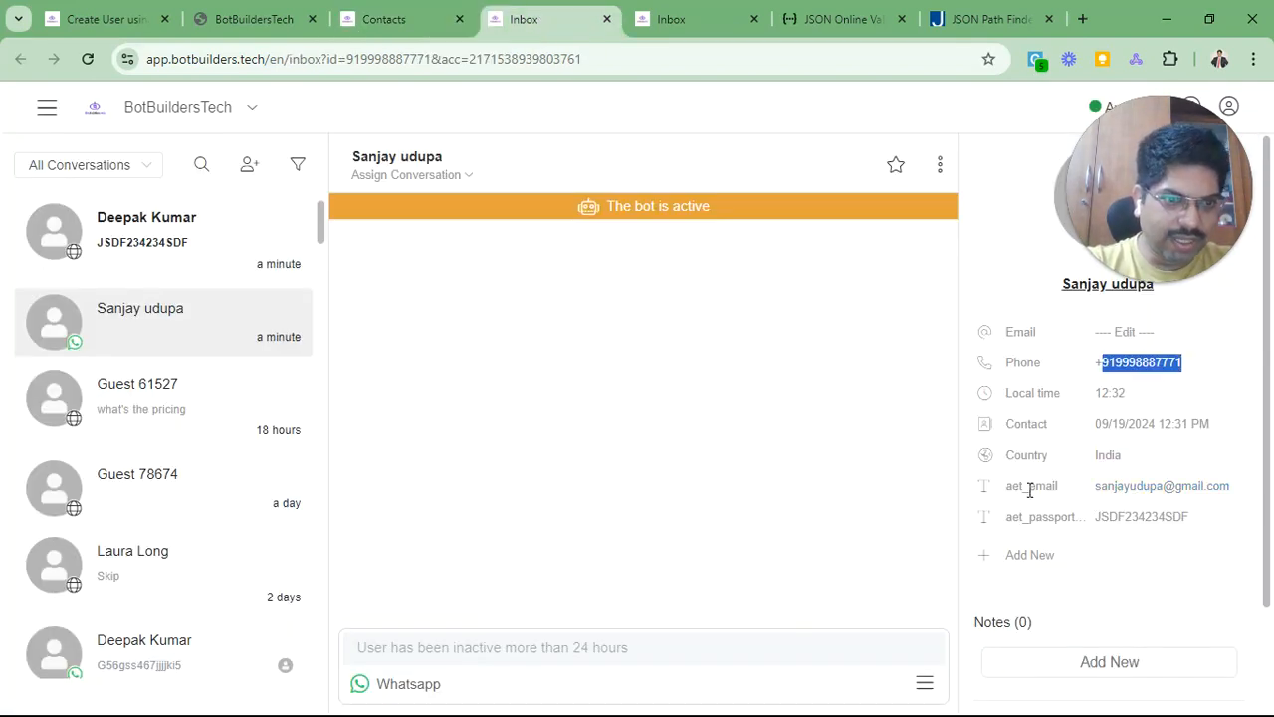
{"action": "left_click_drag", "start_coordinate": [1016, 488], "coordinate": [1065, 493]}
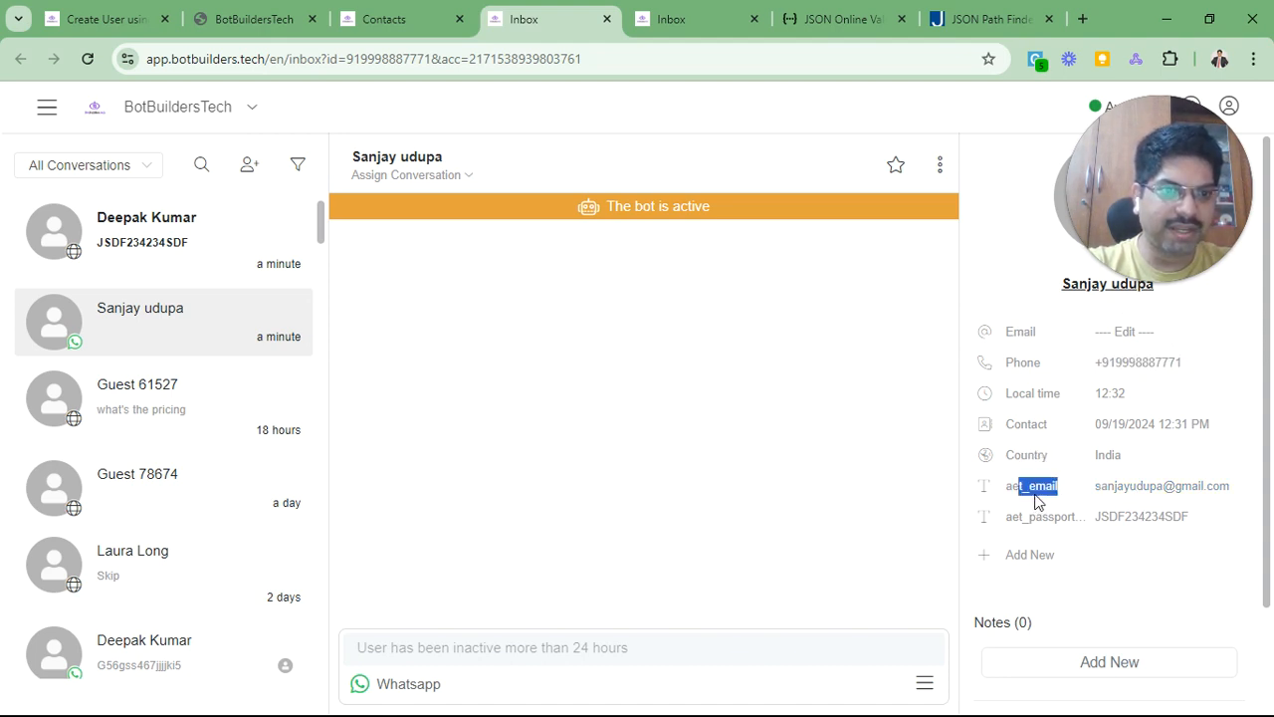
{"action": "left_click", "coordinate": [1040, 489]}
{"action": "double_click", "coordinate": [1040, 488]}
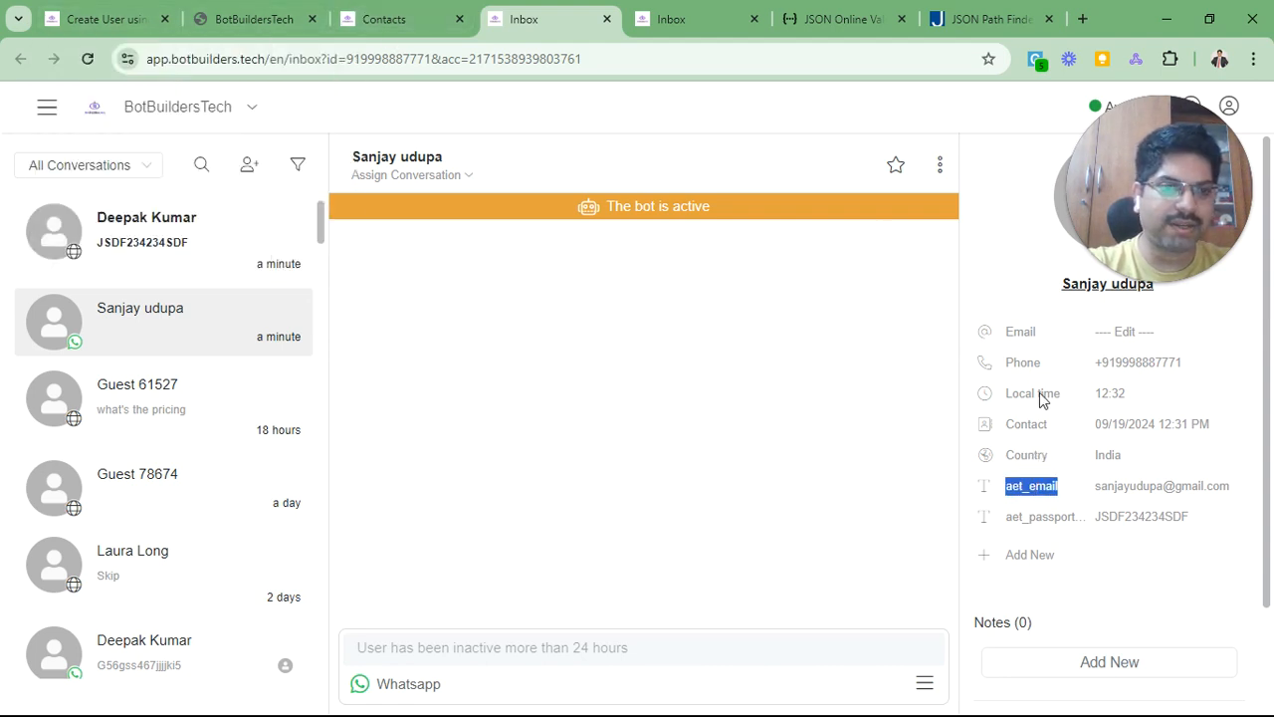
{"action": "left_click", "coordinate": [1033, 487]}
Step: Expand the contact's Tags section to confirm the flow's tag was applied
{"action": "scroll", "coordinate": [1081, 482], "scroll_direction": "down", "scroll_amount": 2}
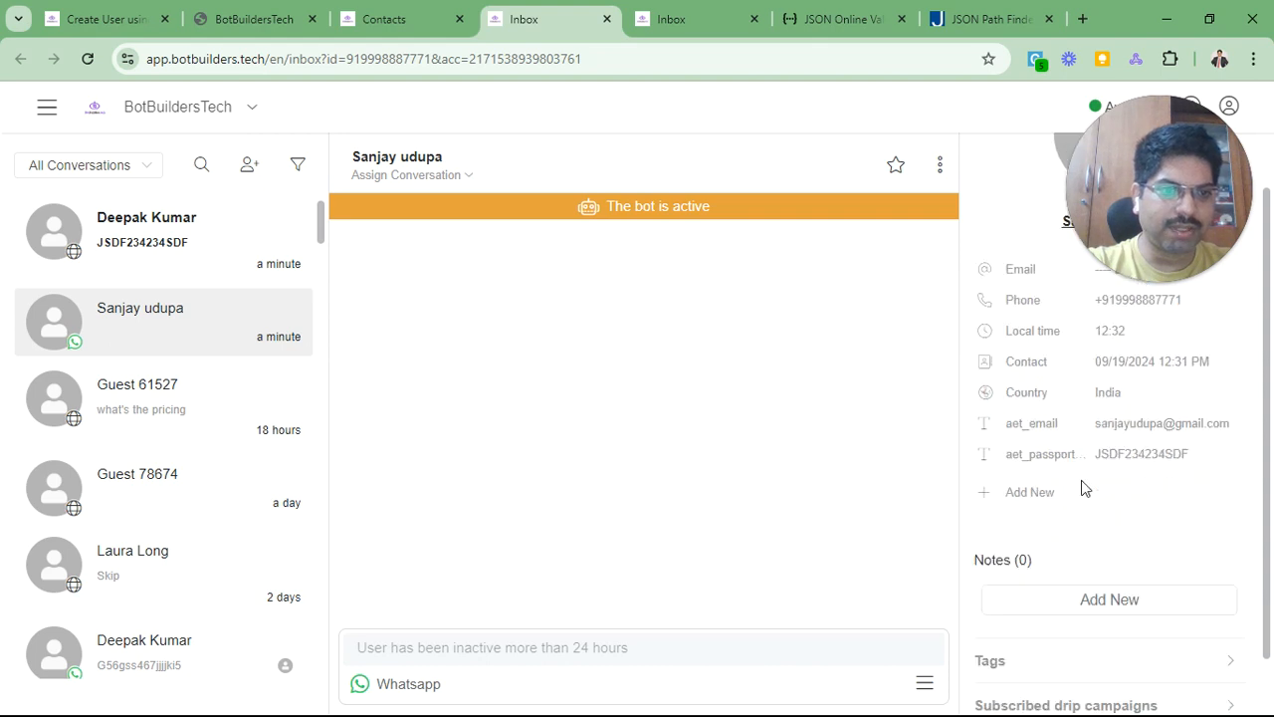
{"action": "left_click", "coordinate": [1001, 601]}
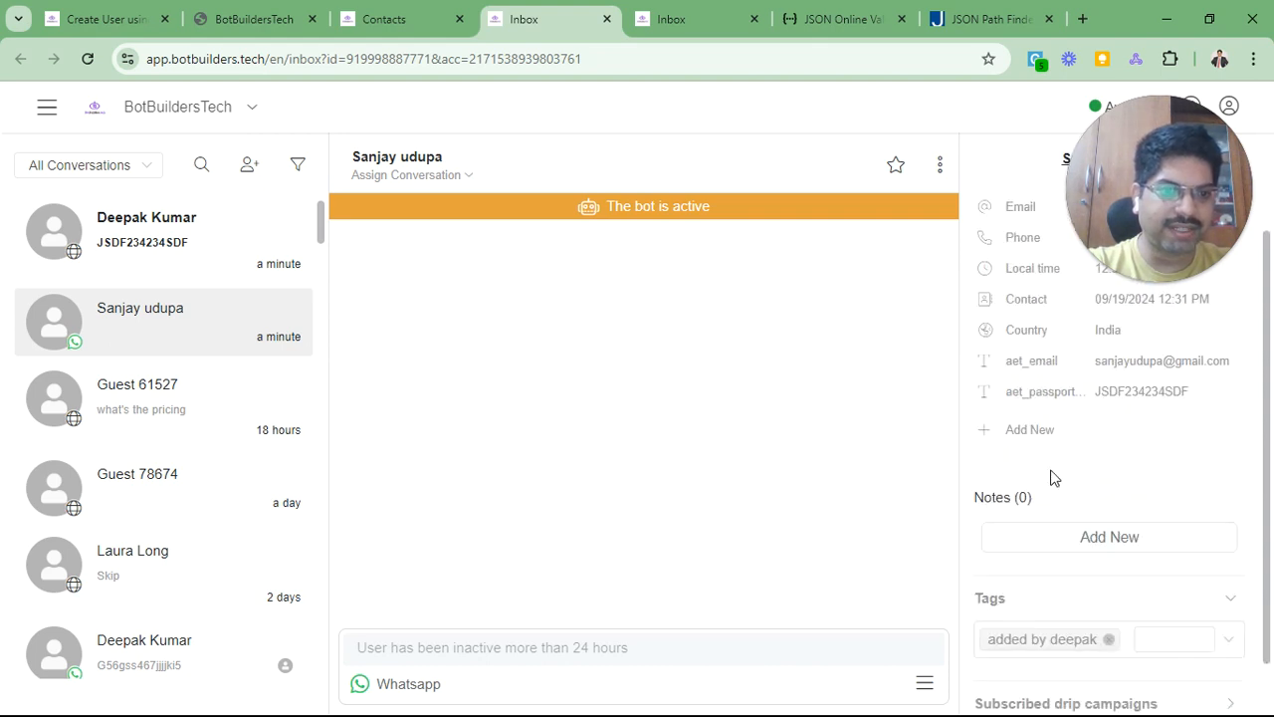
{"action": "scroll", "coordinate": [1049, 474], "scroll_direction": "down", "scroll_amount": 1}
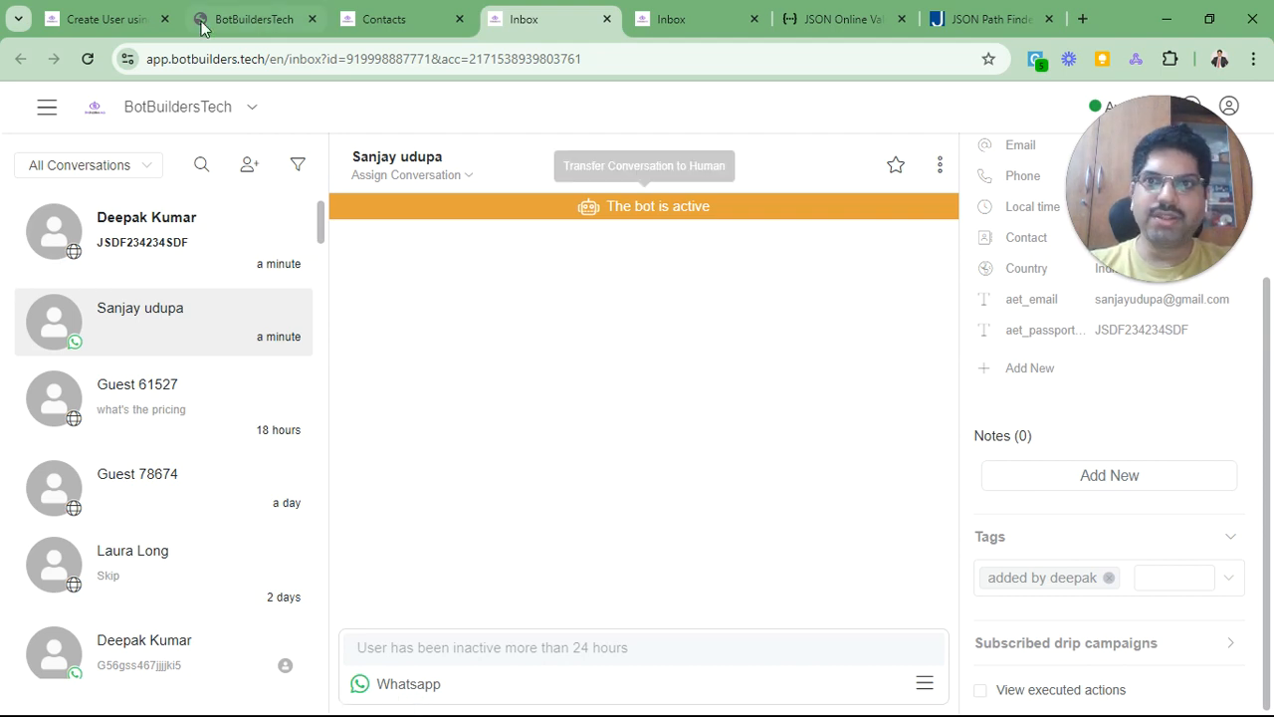
{"action": "key", "text": "ctrl+1"}
Step: Close the Actions #1 panel and pan to show the flow from Start to the success and failure messages
{"action": "left_click", "coordinate": [720, 332]}
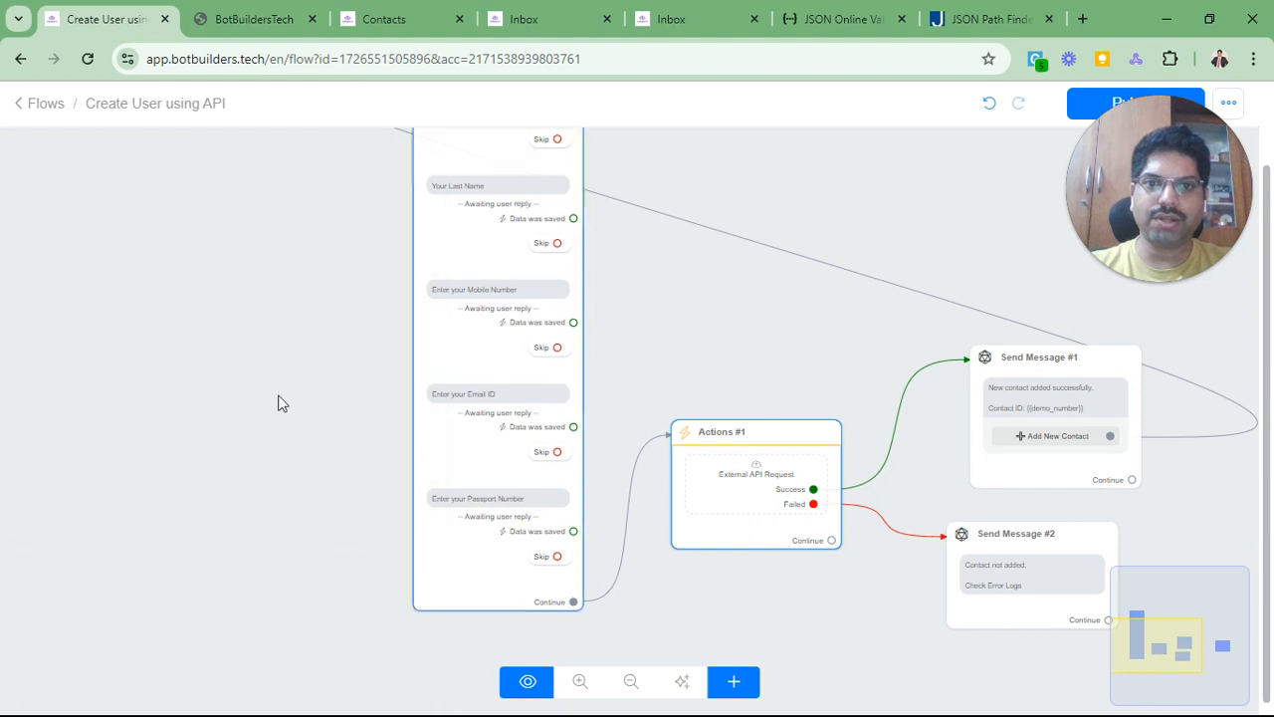
{"action": "scroll", "coordinate": [276, 396], "scroll_direction": "down", "scroll_amount": 2}
{"action": "left_click_drag", "start_coordinate": [237, 301], "coordinate": [267, 409]}
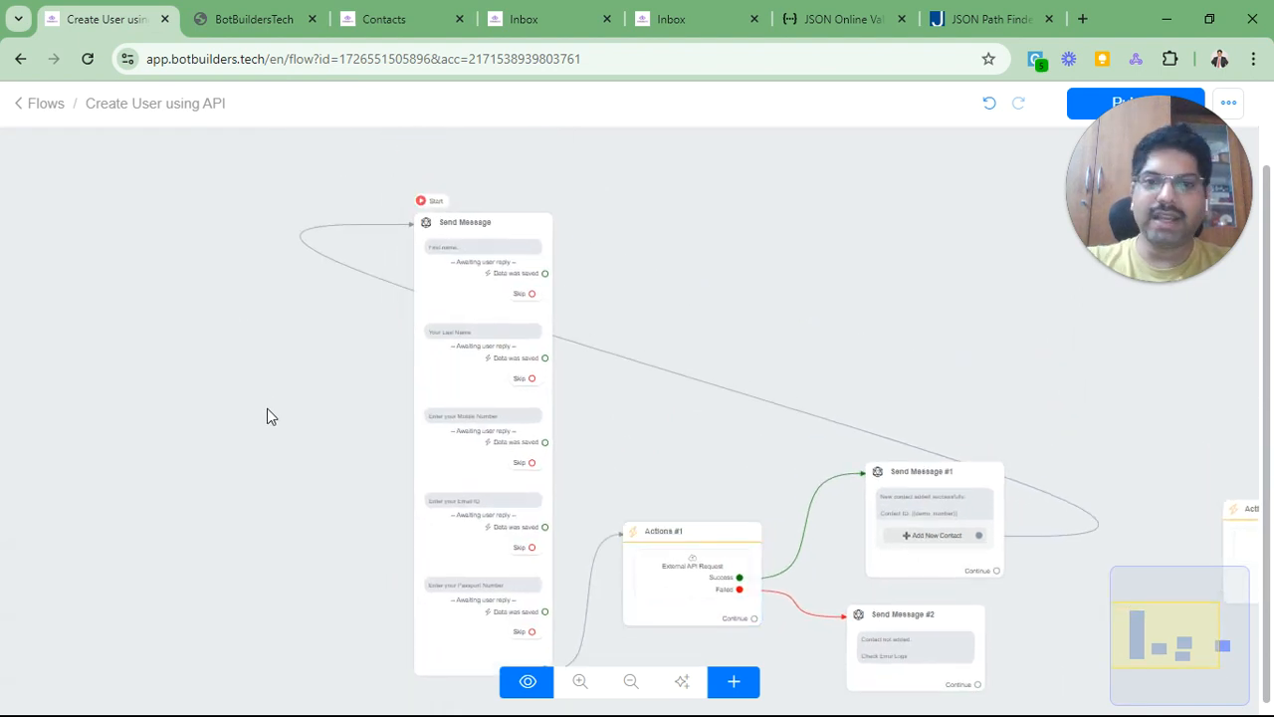
{"action": "left_click_drag", "start_coordinate": [284, 492], "coordinate": [258, 422]}
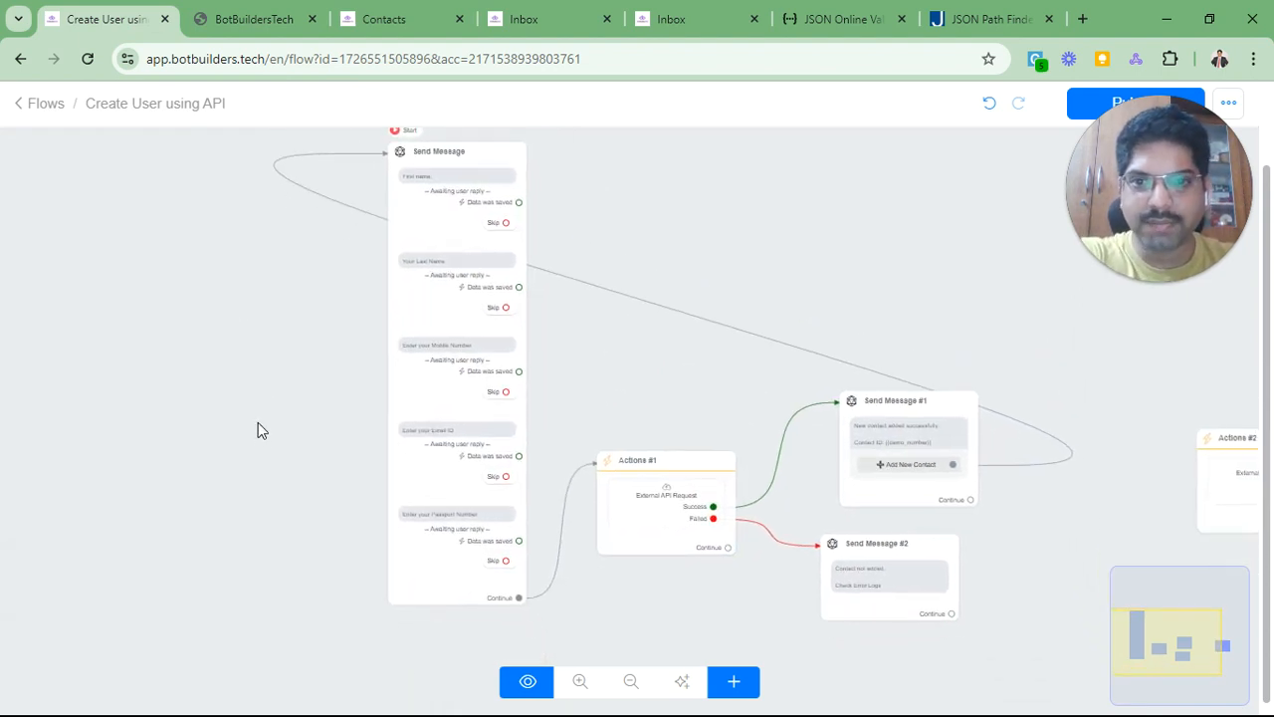